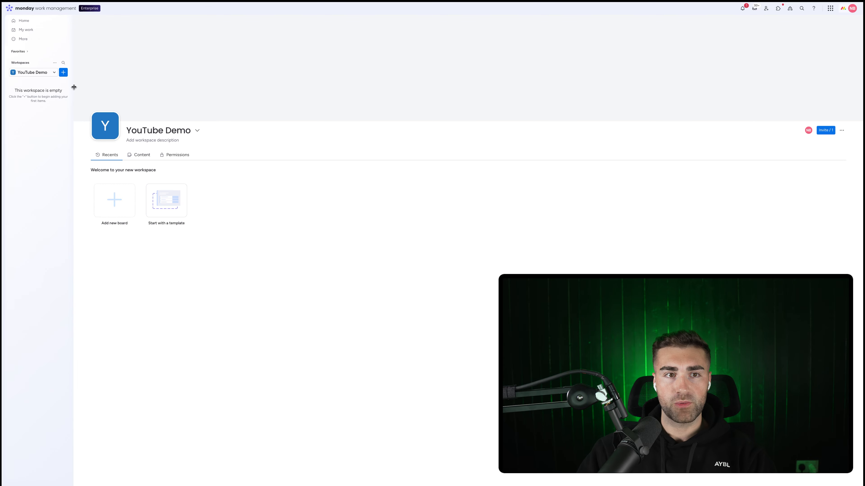
# Create a main board named Contracts that manages a custom item type called Contracts
pyautogui.click(65, 76)
pyautogui.click(85, 115)
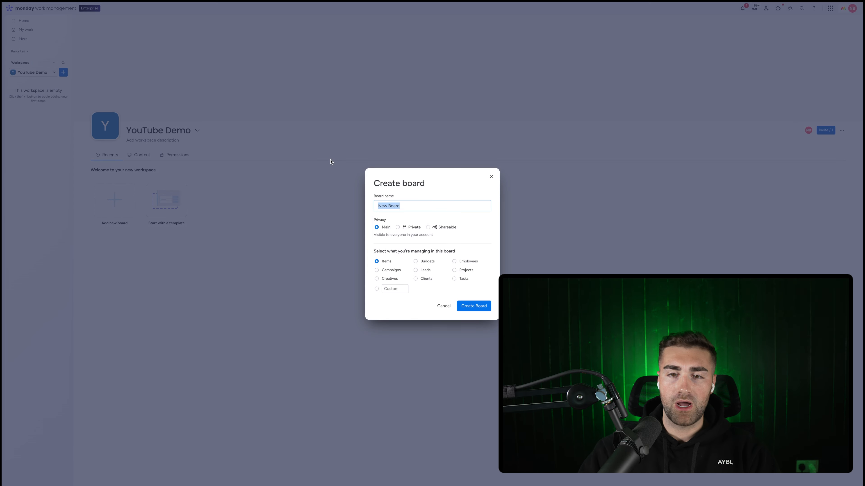
pyautogui.write('Contracts')
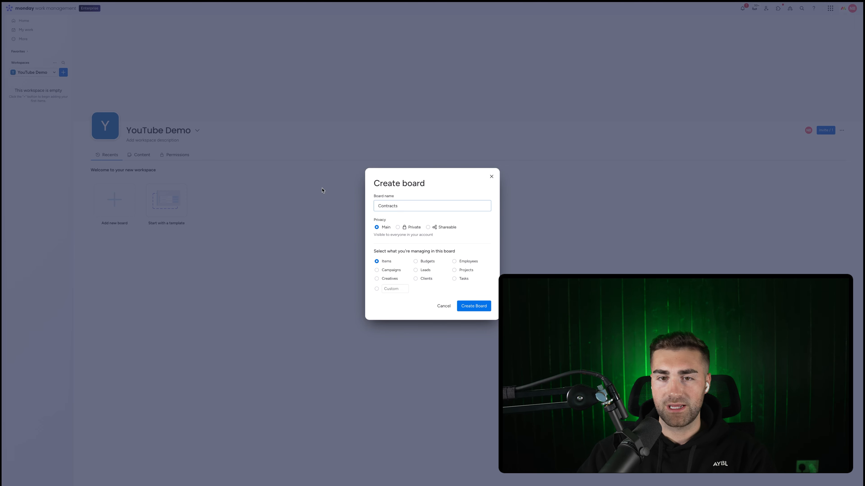
pyautogui.doubleClick(387, 197)
pyautogui.click(395, 200)
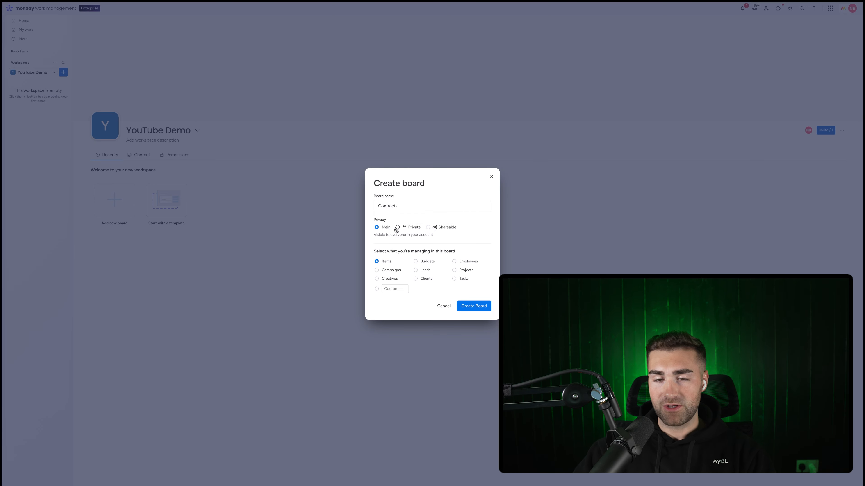
pyautogui.click(391, 288)
pyautogui.write('Contracts')
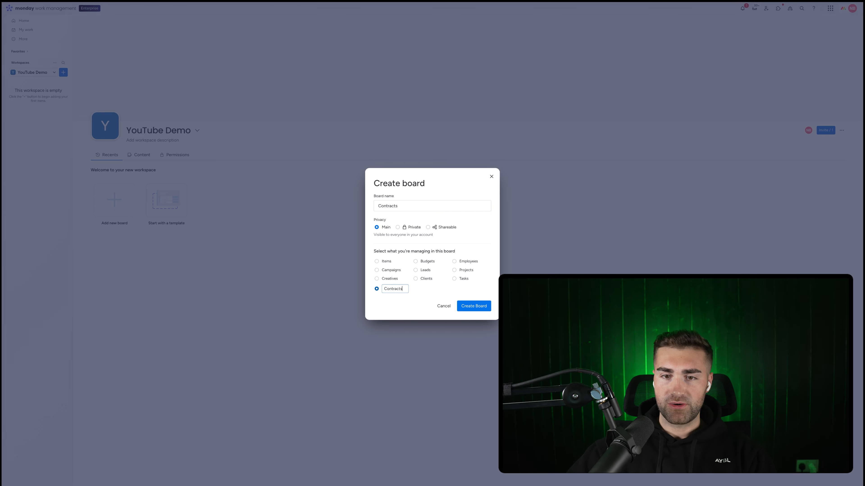
pyautogui.click(472, 305)
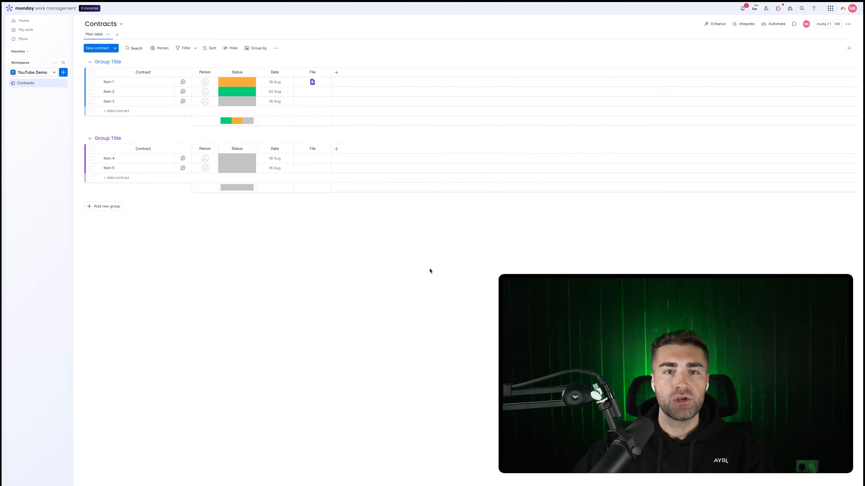
# Rename the first group as Active Contracts and the second group as Completed Contracts
pyautogui.click(117, 62)
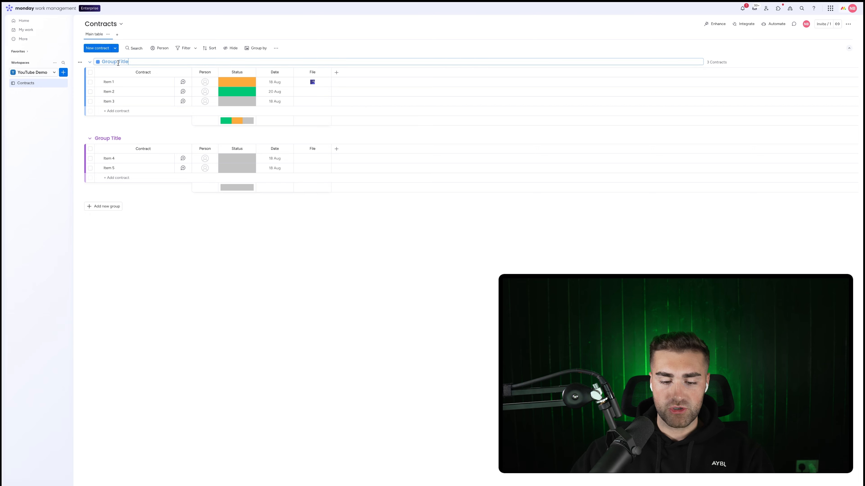
pyautogui.write('Active')
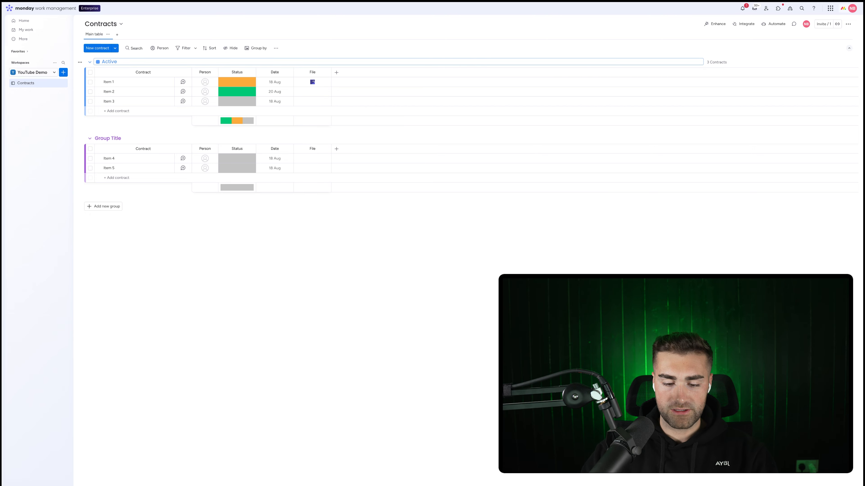
pyautogui.write(' Contracts')
pyautogui.press('Return')
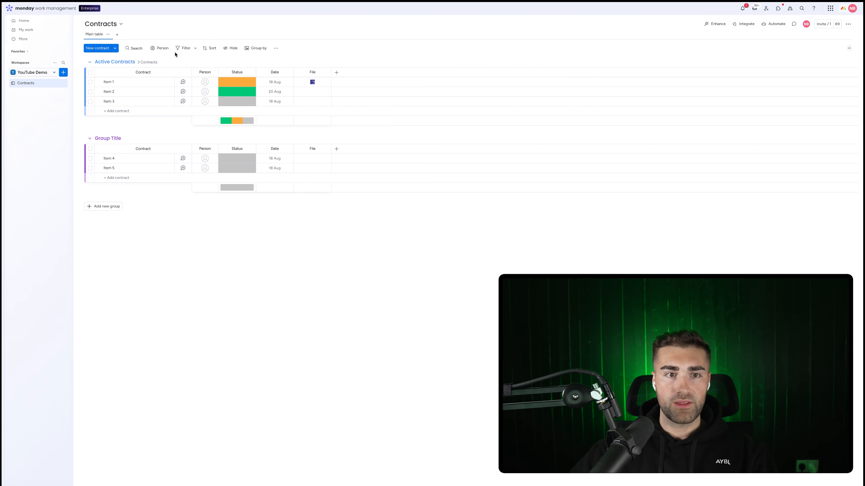
pyautogui.click(102, 138)
pyautogui.write('Completed Contracts')
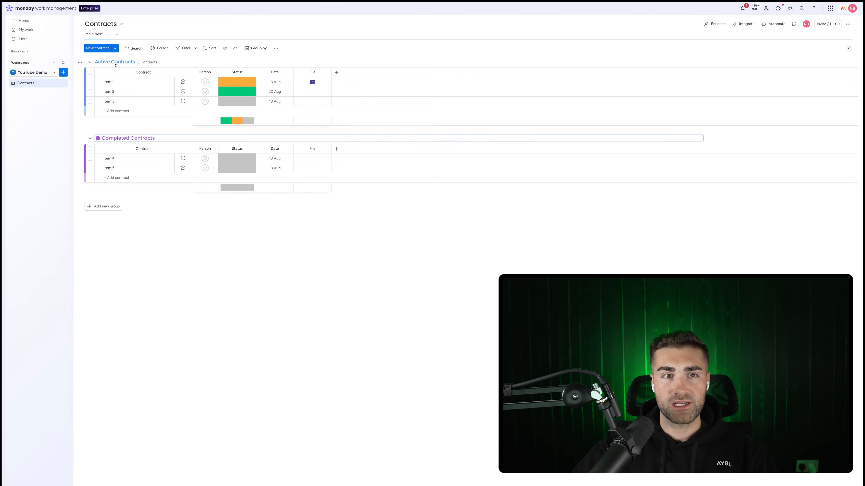
# Set the Active Contracts group's color to green
pyautogui.click(102, 62)
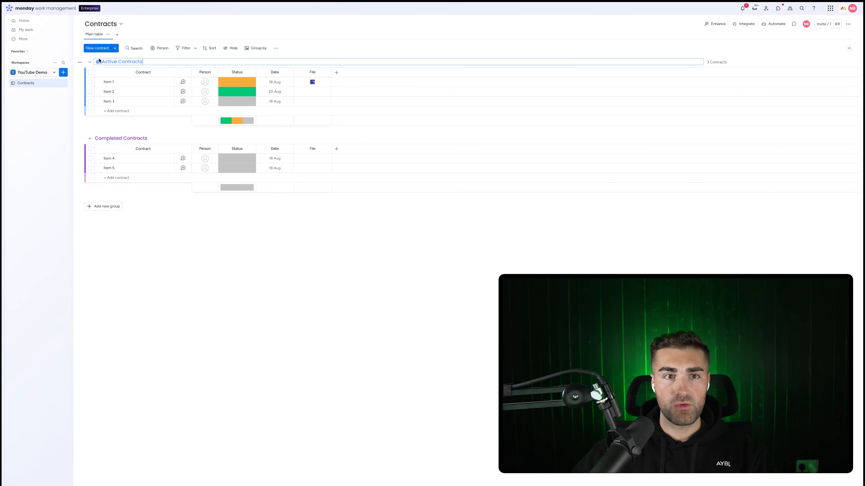
pyautogui.click(98, 63)
pyautogui.click(108, 72)
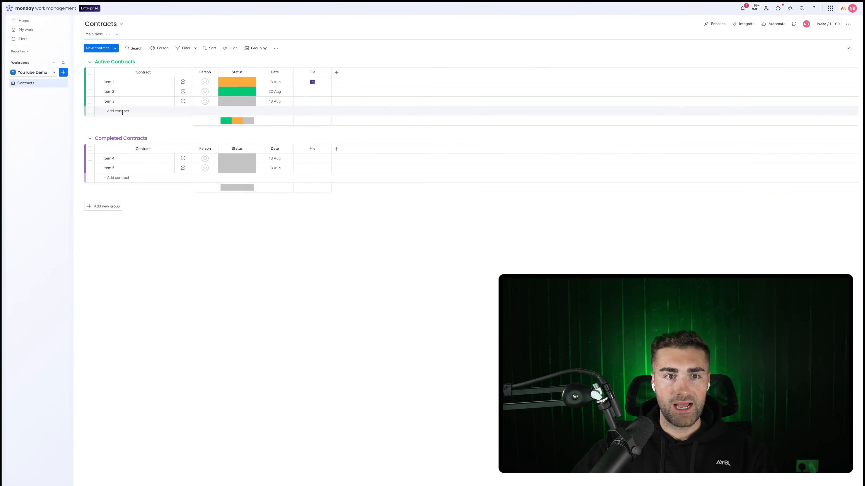
# Set the Active Contracts group's color to purple and the Completed Contracts group's color to green
pyautogui.click(106, 139)
pyautogui.click(105, 61)
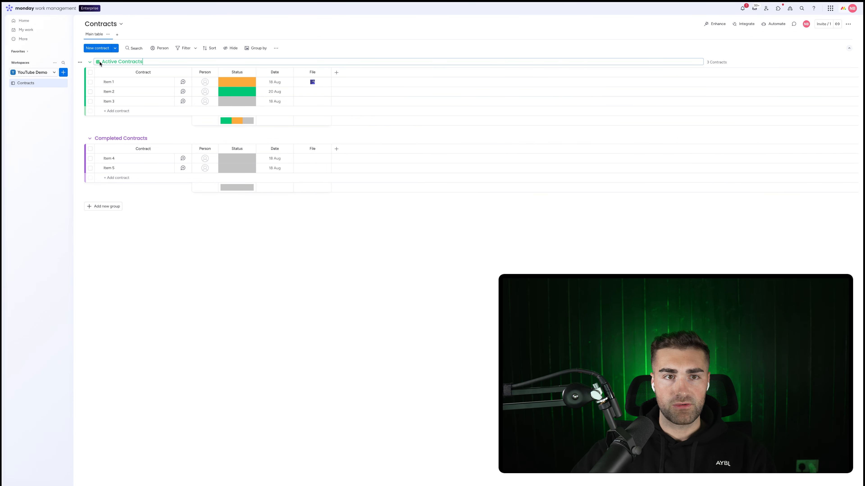
pyautogui.click(98, 61)
pyautogui.click(99, 82)
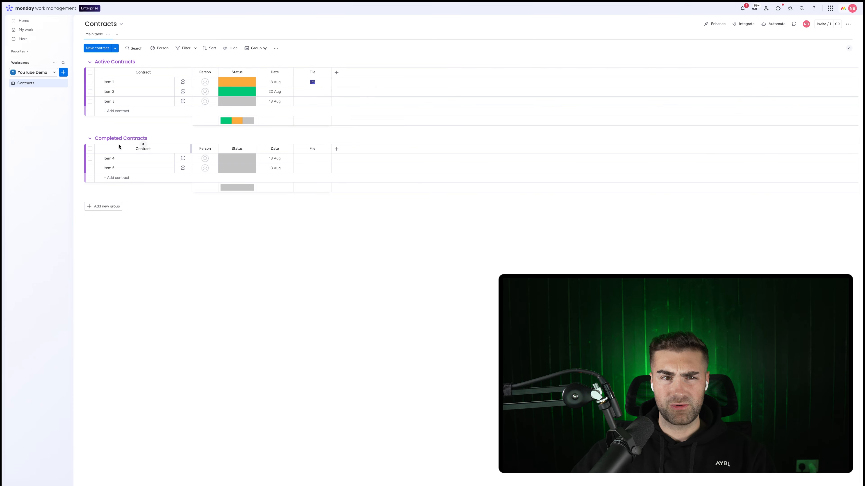
pyautogui.click(109, 137)
pyautogui.click(100, 139)
pyautogui.click(122, 161)
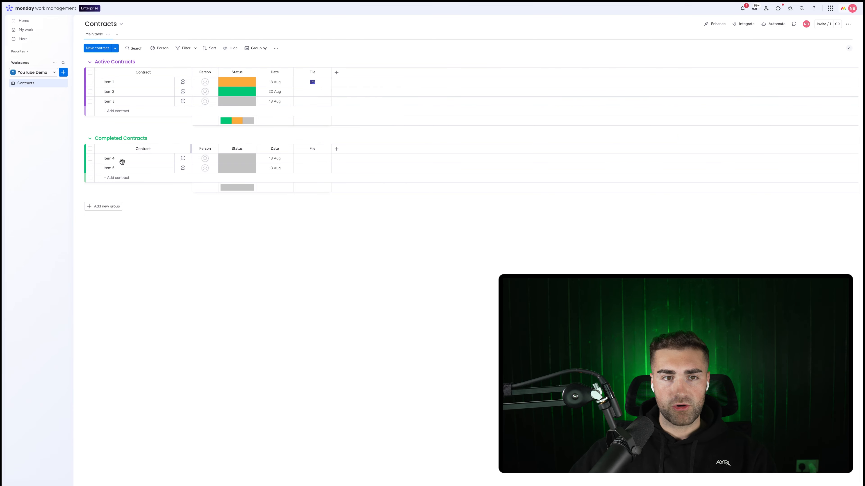
# Add an orange label named Active to the Status column's labels
pyautogui.click(237, 82)
pyautogui.click(235, 133)
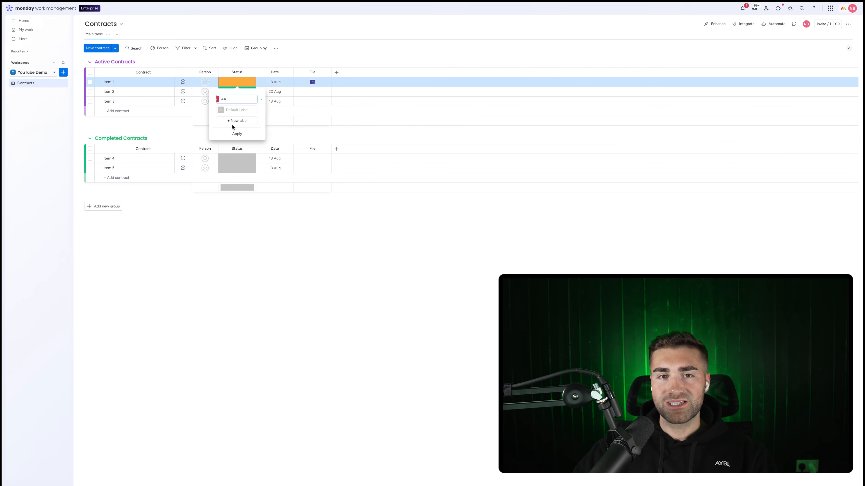
pyautogui.click(232, 110)
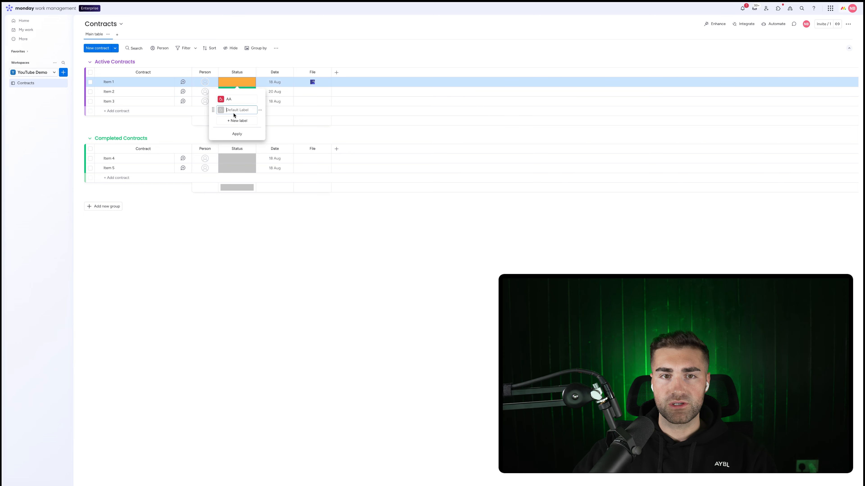
pyautogui.click(234, 118)
pyautogui.write('Active')
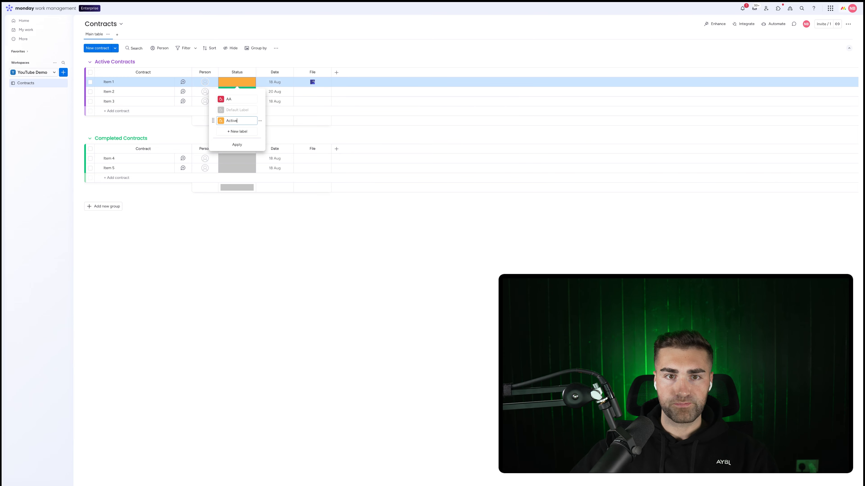
pyautogui.click(232, 132)
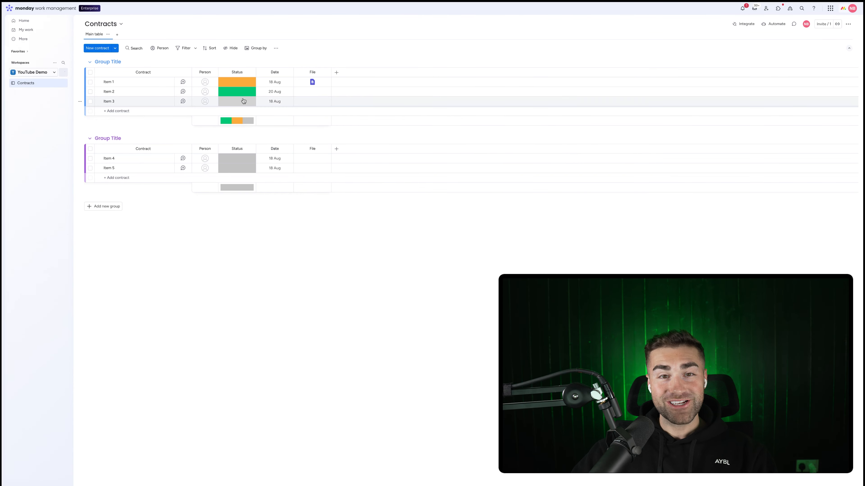
# Add a green Completed label to the Status column, and move the AA label to the end of the list, renaming it Voided
pyautogui.click(237, 101)
pyautogui.click(240, 166)
pyautogui.click(238, 151)
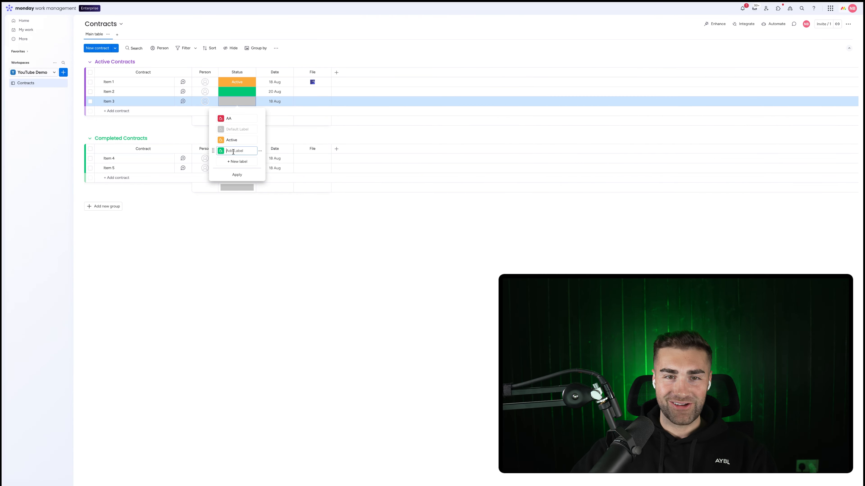
pyautogui.write('Completed')
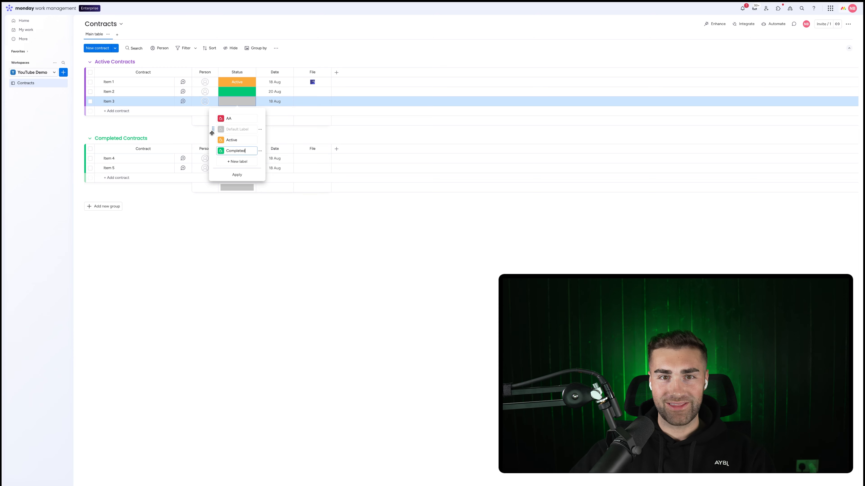
pyautogui.moveTo(214, 124); pyautogui.dragTo(223, 154)
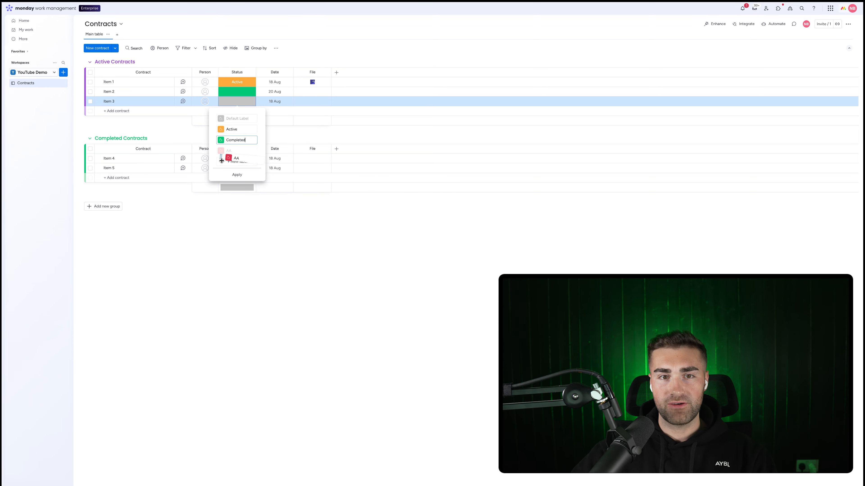
pyautogui.doubleClick(242, 153)
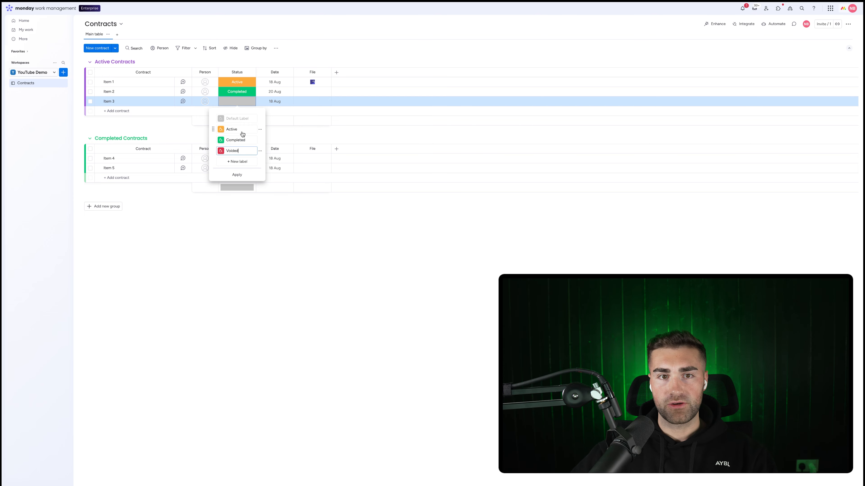
# Change the Active status label's color to purple and apply the label edits
pyautogui.click(220, 129)
pyautogui.click(223, 166)
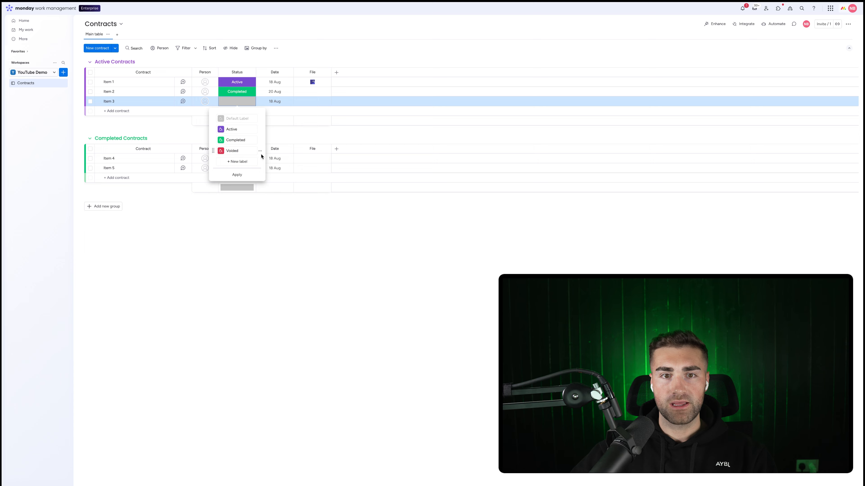
pyautogui.click(237, 174)
# Add a new group named Voided Contracts and set its color to red
pyautogui.click(112, 207)
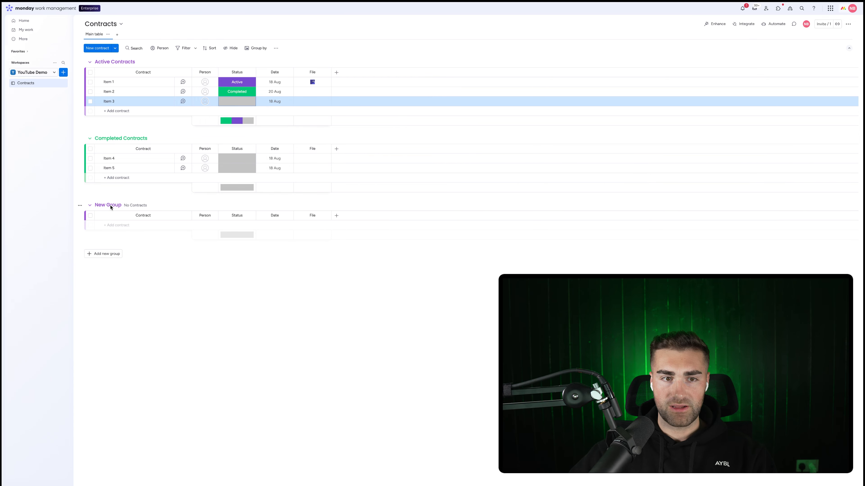
pyautogui.click(111, 205)
pyautogui.write('Voided')
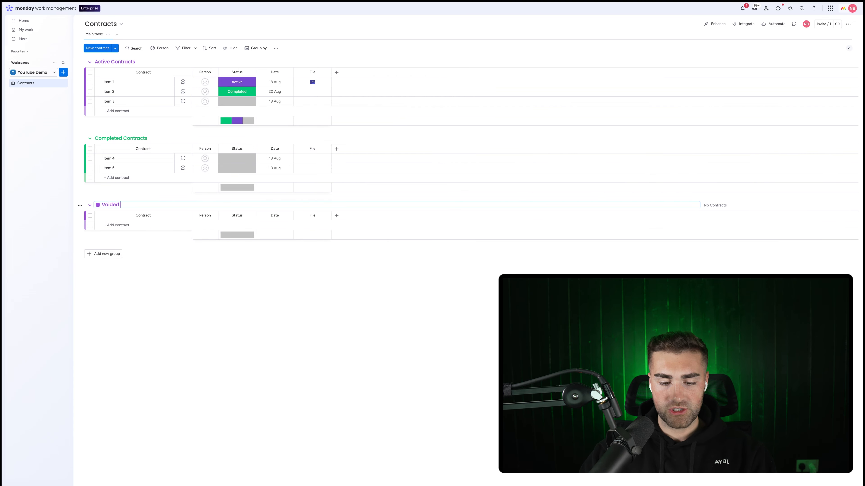
pyautogui.write(' Contracts')
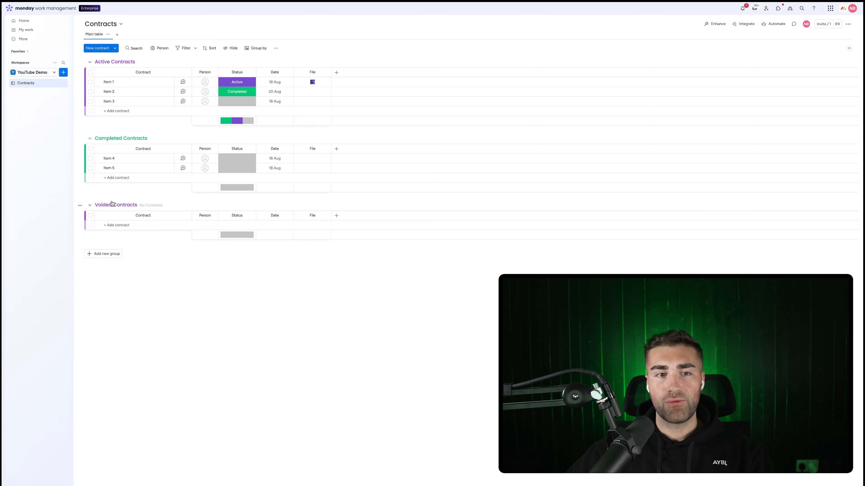
pyautogui.click(97, 206)
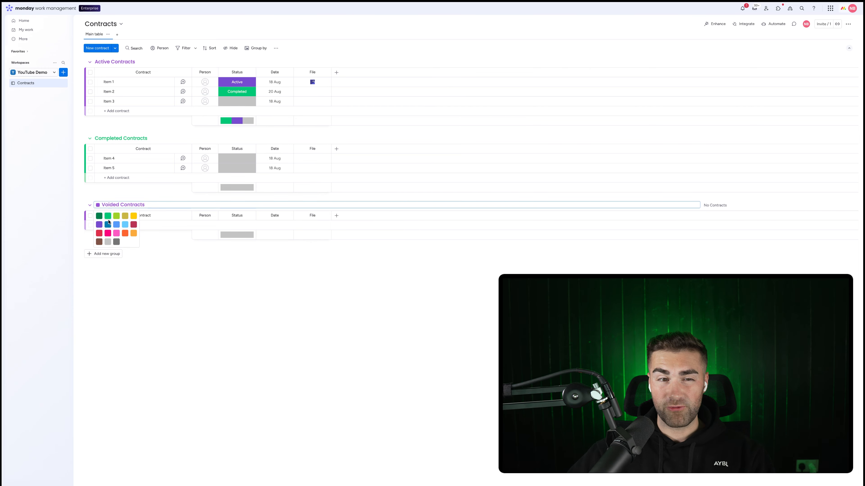
pyautogui.click(99, 233)
pyautogui.click(236, 92)
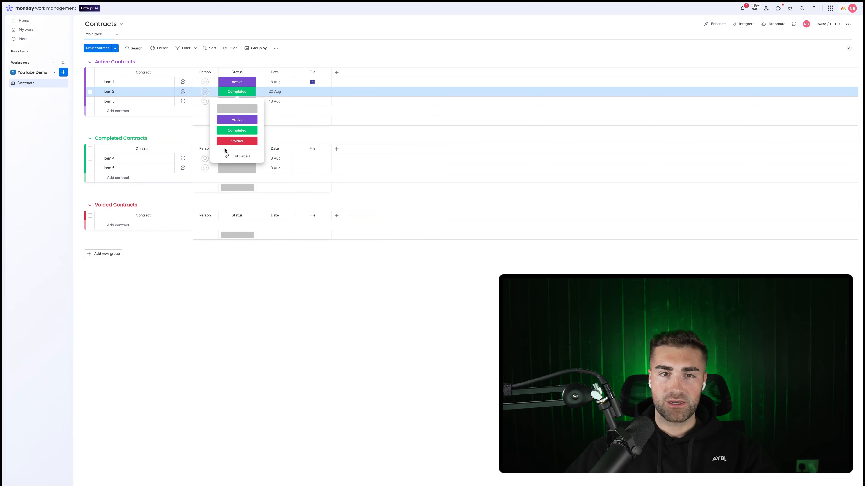
pyautogui.click(350, 72)
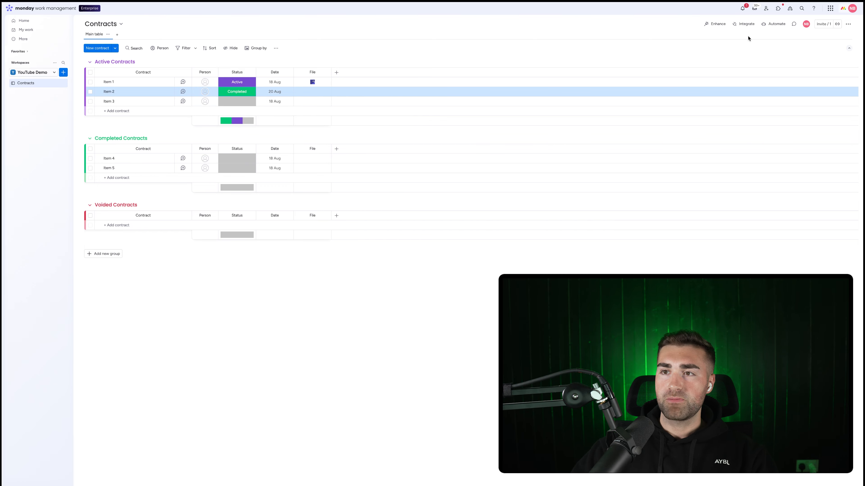
# Start a new automation for the Contracts board with the trigger set to Status changing to Active
pyautogui.click(770, 24)
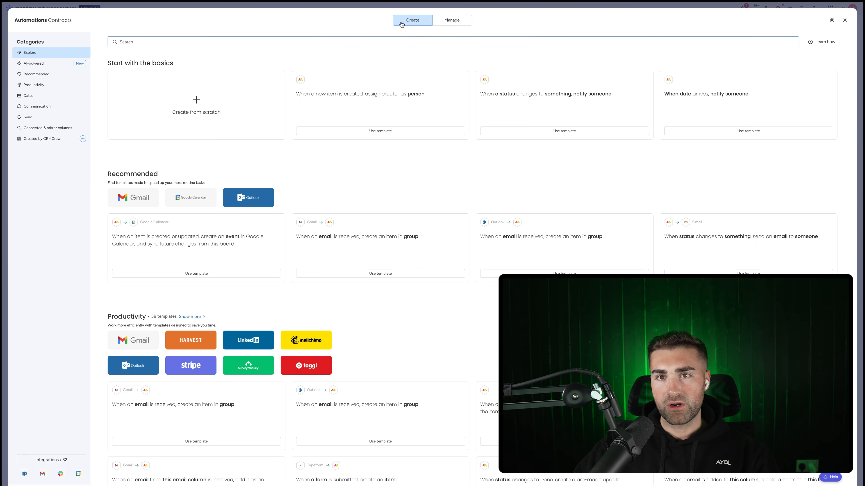
pyautogui.click(456, 19)
pyautogui.click(805, 44)
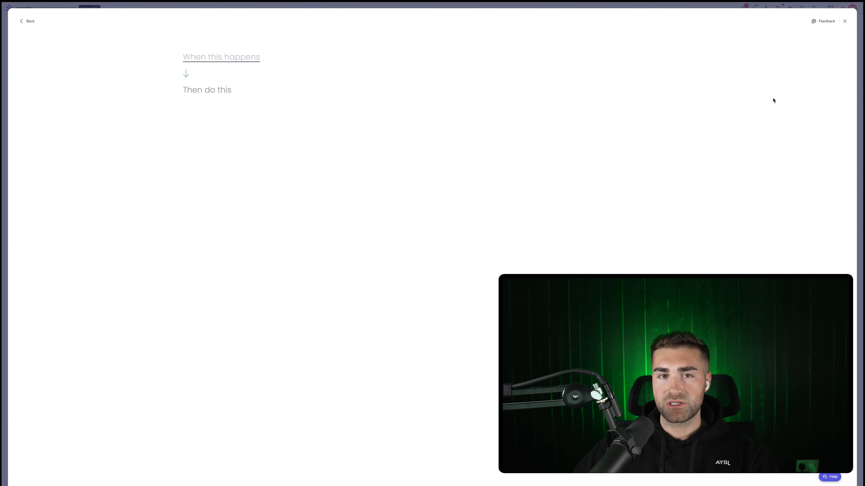
pyautogui.click(214, 54)
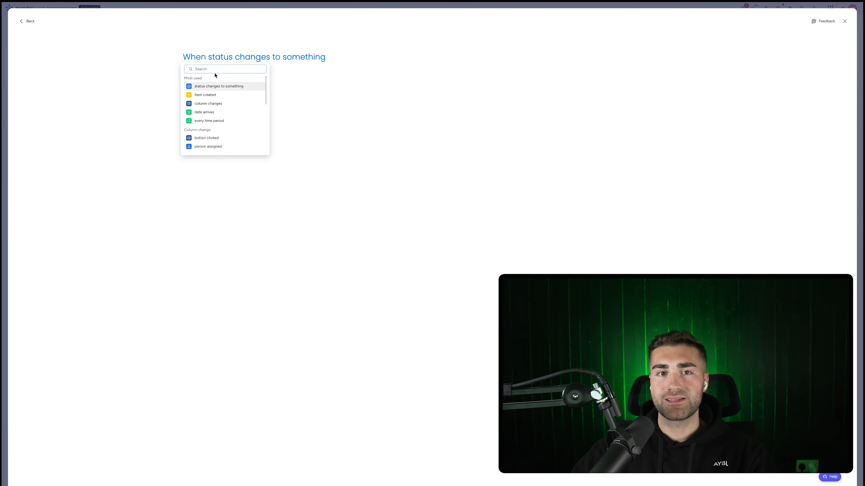
pyautogui.click(216, 84)
pyautogui.click(221, 78)
pyautogui.click(310, 56)
pyautogui.click(301, 89)
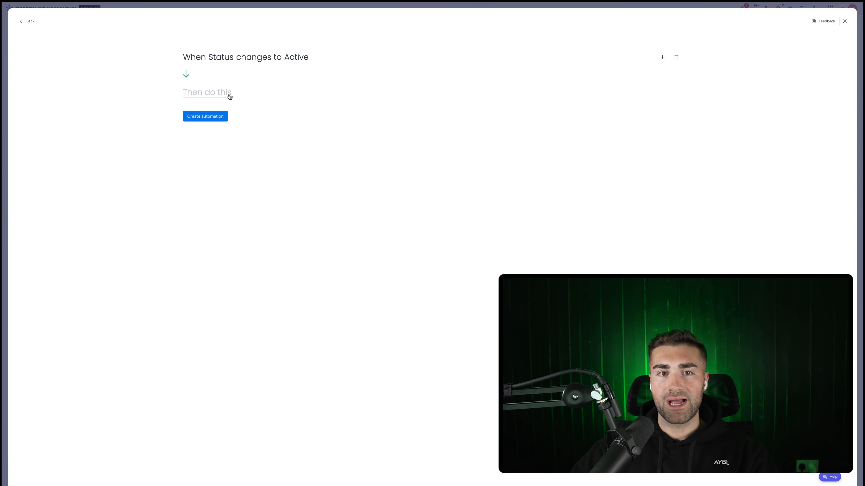
# Set the automation's action to move the item to the Active Contracts group and create the automation
pyautogui.click(226, 93)
pyautogui.click(218, 121)
pyautogui.click(278, 94)
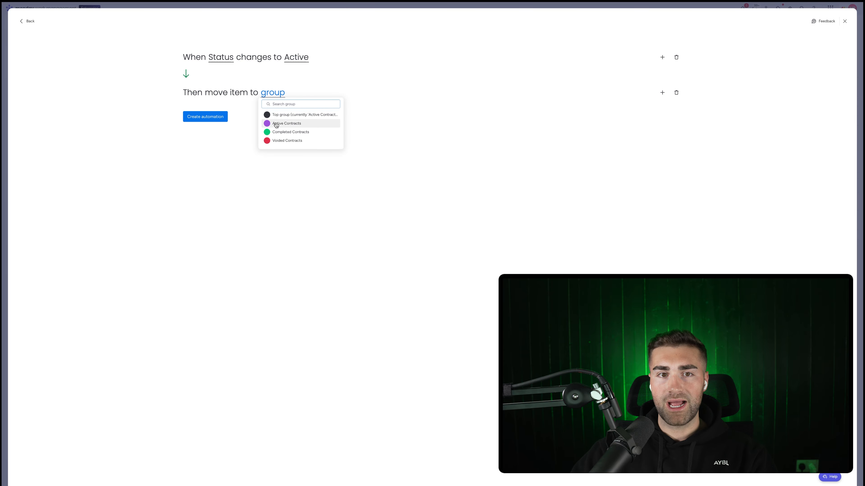
pyautogui.click(221, 120)
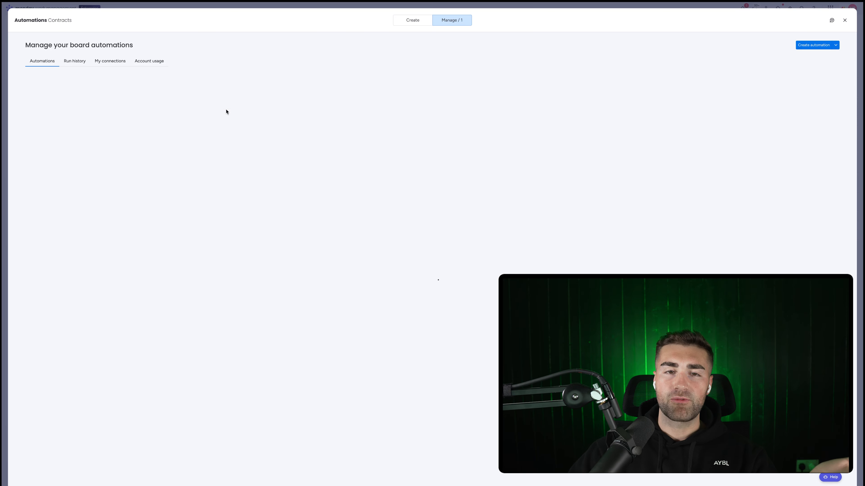
# Start another automation for the Contracts board with the trigger set to Status changing to Completed
pyautogui.click(813, 45)
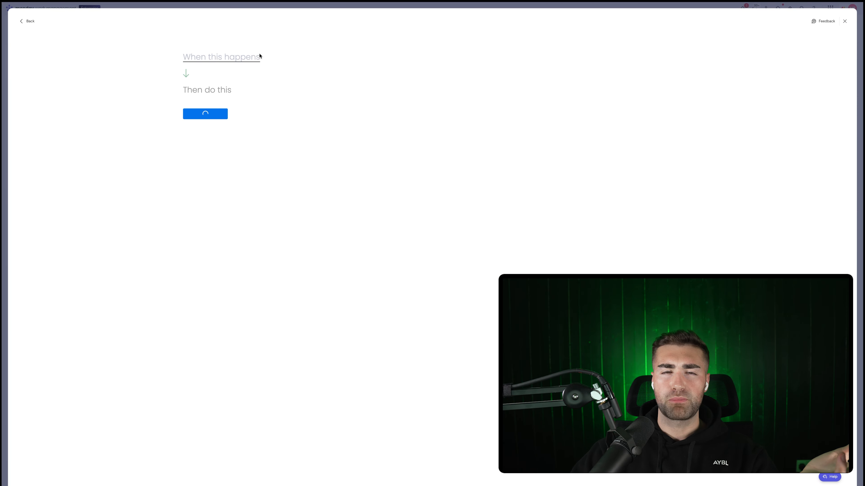
pyautogui.click(257, 57)
pyautogui.click(229, 86)
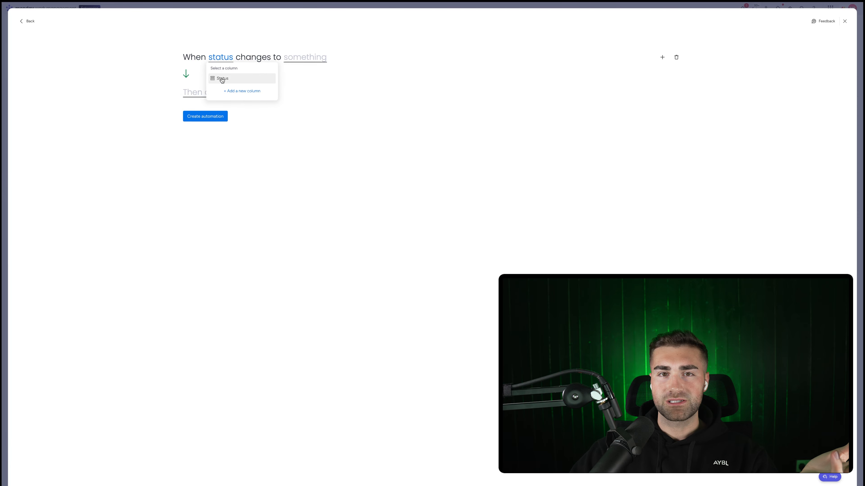
pyautogui.click(223, 78)
pyautogui.click(321, 63)
pyautogui.click(309, 98)
# Set the automation's action to move the item to the Completed Contracts group and create the automation
pyautogui.click(218, 93)
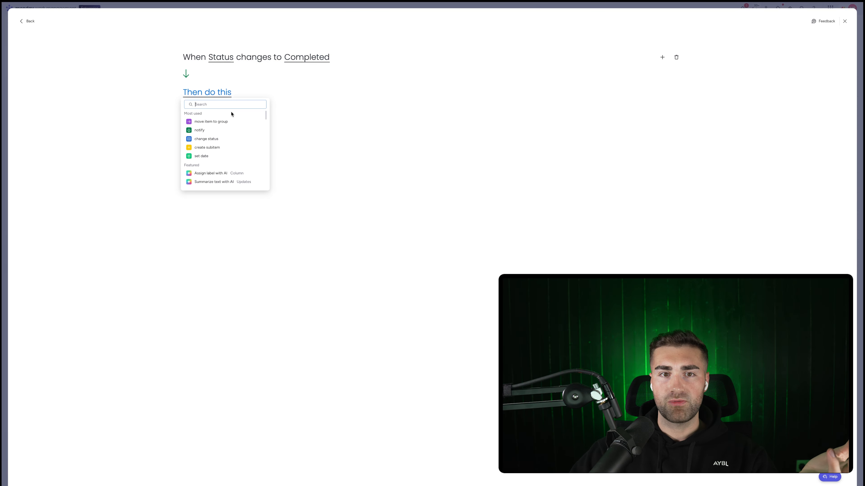
pyautogui.click(236, 121)
pyautogui.click(269, 96)
pyautogui.click(291, 136)
pyautogui.click(205, 117)
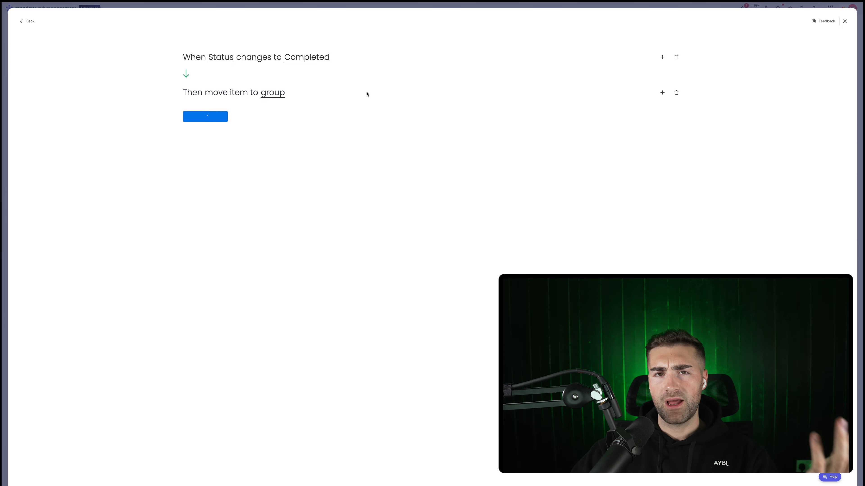
# Start a third automation for the Contracts board with the trigger set to Status changing to Voided
pyautogui.click(814, 44)
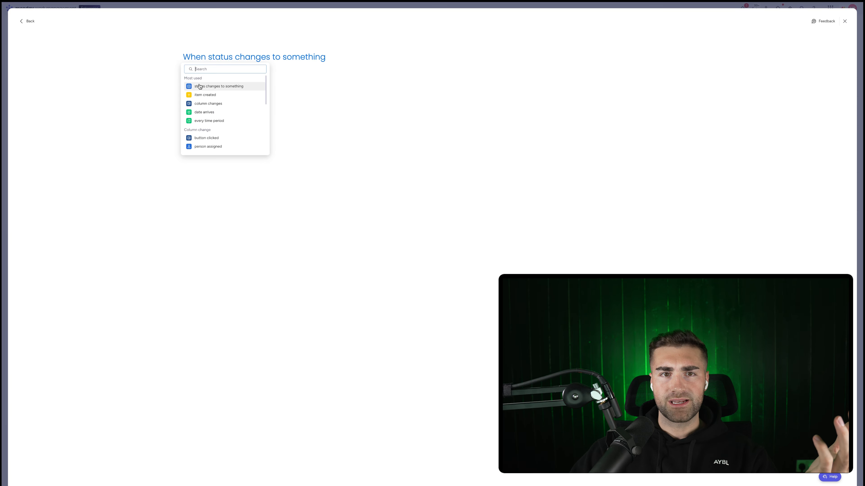
pyautogui.click(215, 60)
pyautogui.click(219, 79)
pyautogui.click(304, 57)
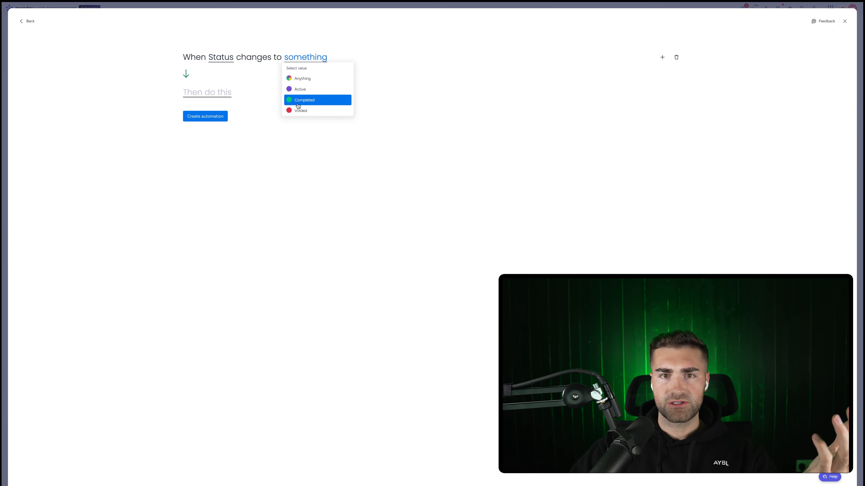
pyautogui.click(300, 99)
# Set the action to move the item to the Voided Contracts group, create the automation and return to the board
pyautogui.click(207, 98)
pyautogui.click(219, 118)
pyautogui.click(269, 95)
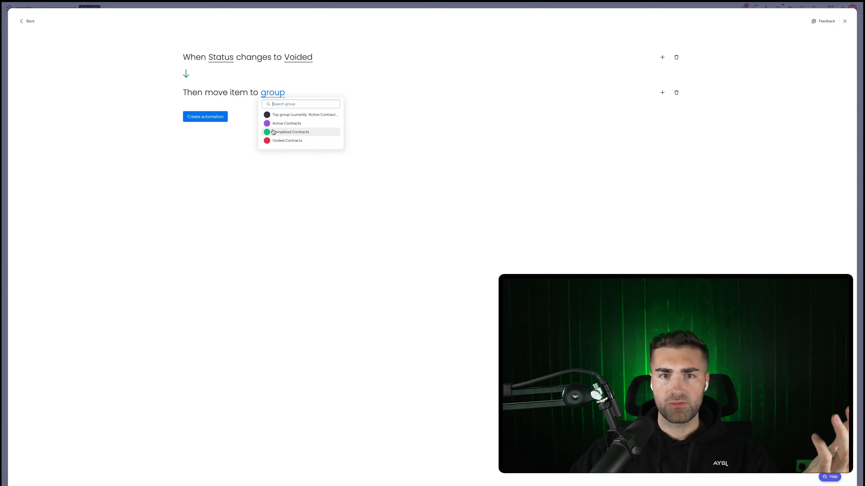
pyautogui.click(274, 140)
pyautogui.click(203, 118)
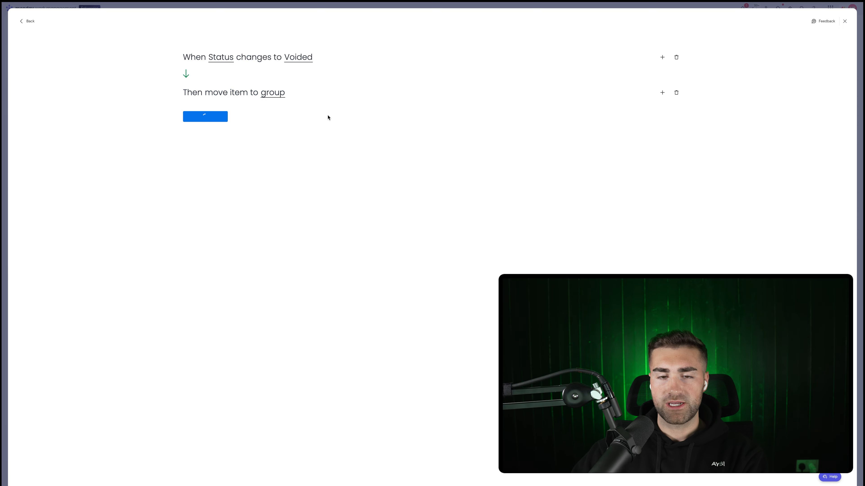
pyautogui.press('Escape')
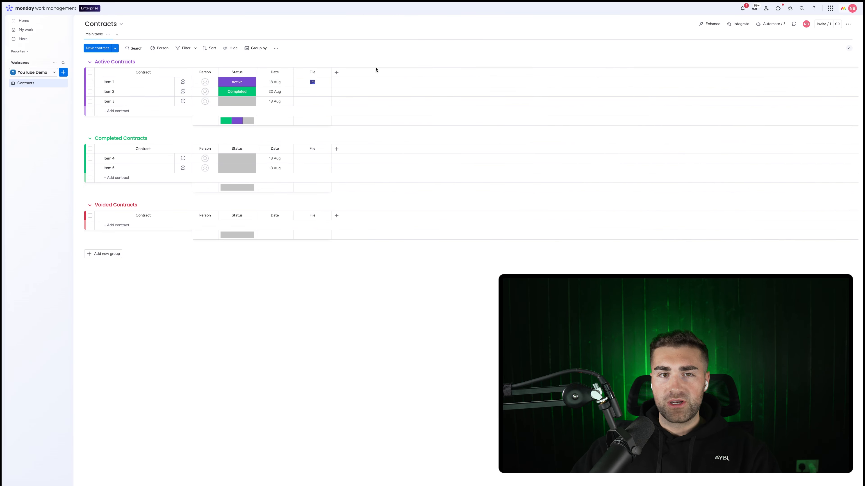
# Set the status of Item 3 to Completed, Item 2 to Active and Item 1 to Voided
pyautogui.click(237, 101)
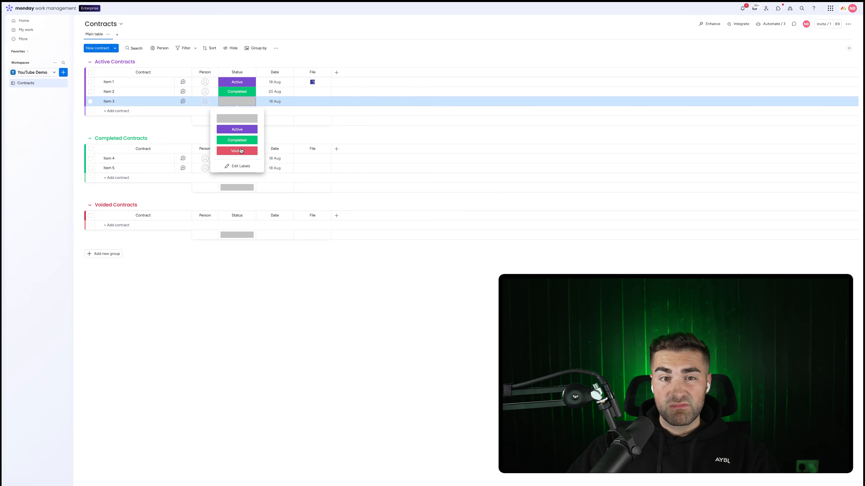
pyautogui.click(233, 137)
pyautogui.click(237, 91)
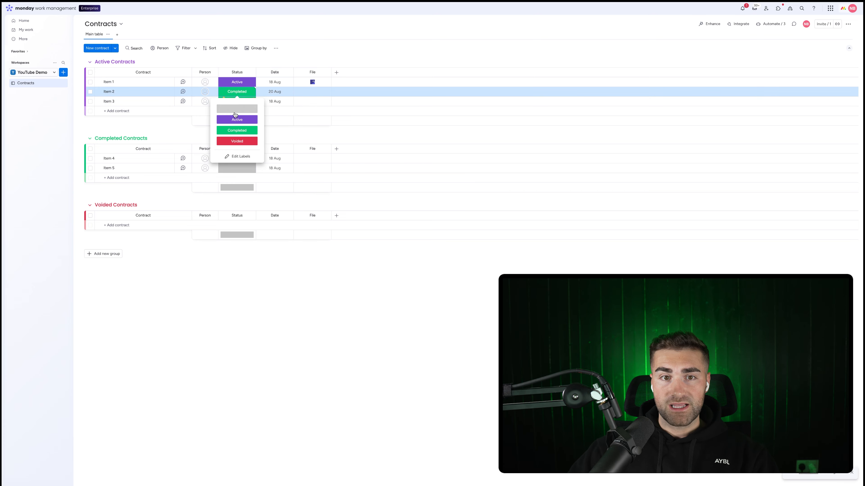
pyautogui.click(236, 119)
pyautogui.click(237, 82)
pyautogui.click(235, 132)
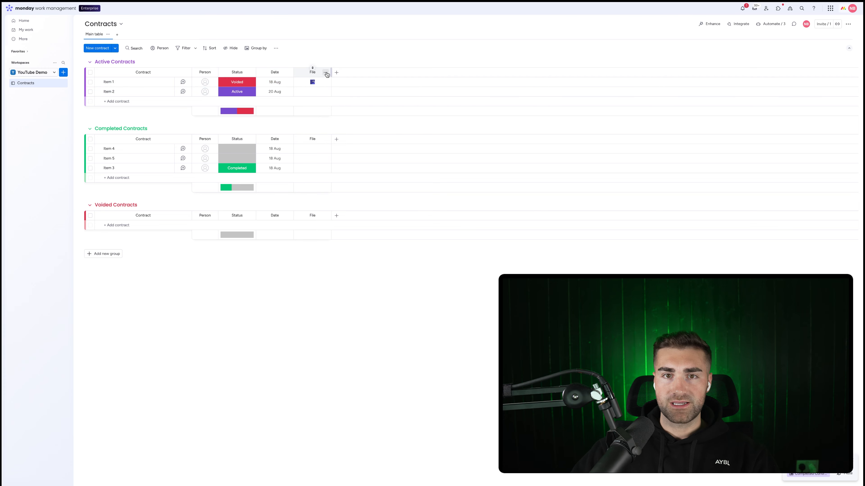
# Rename the Date column to Date Created and restrict editing of that column
pyautogui.click(276, 72)
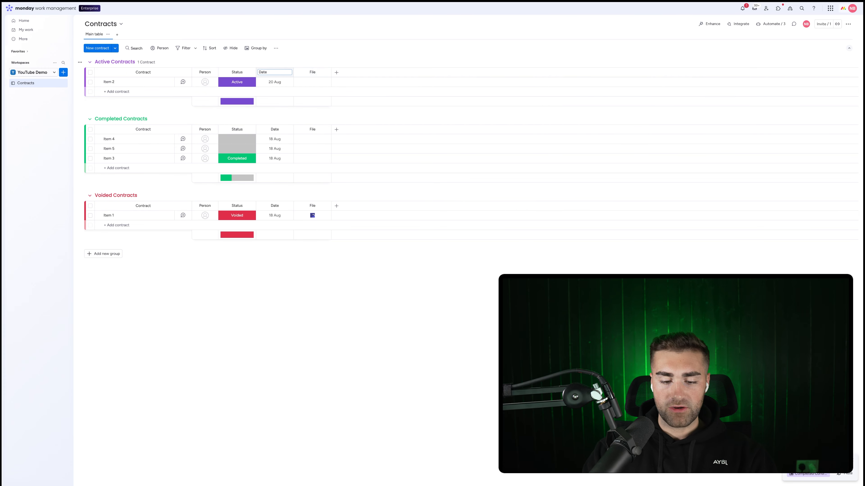
pyautogui.press('Return')
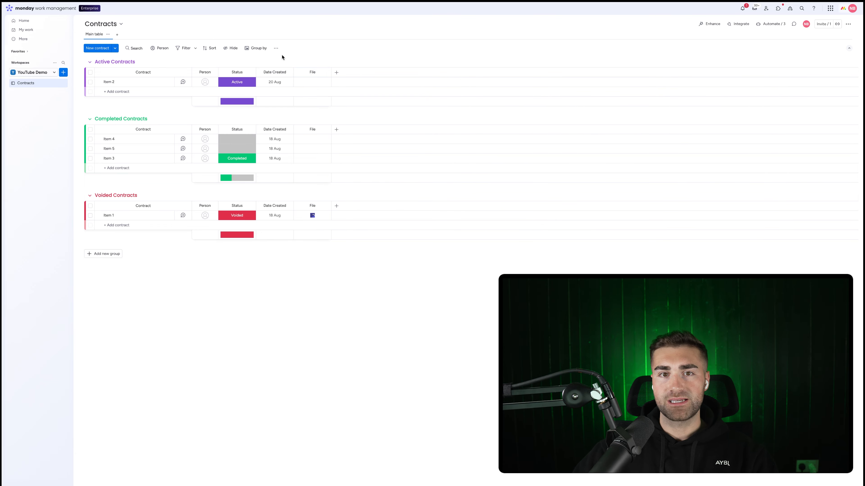
pyautogui.click(288, 73)
pyautogui.moveTo(341, 78)
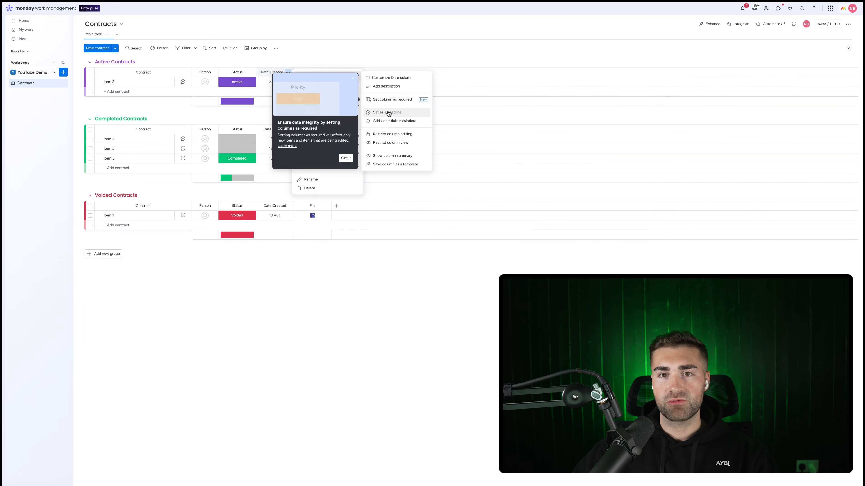
pyautogui.click(381, 134)
pyautogui.click(322, 112)
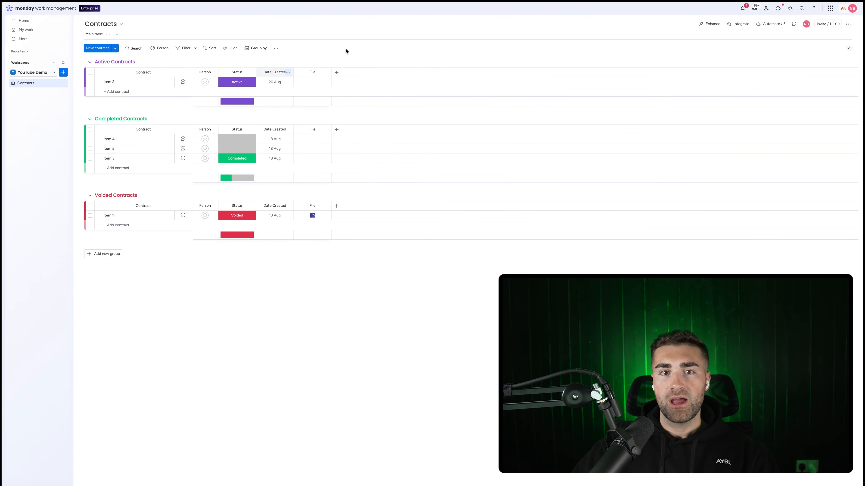
# Create an automation that sets Date Created to today when an item is created, and return to the board
pyautogui.click(769, 24)
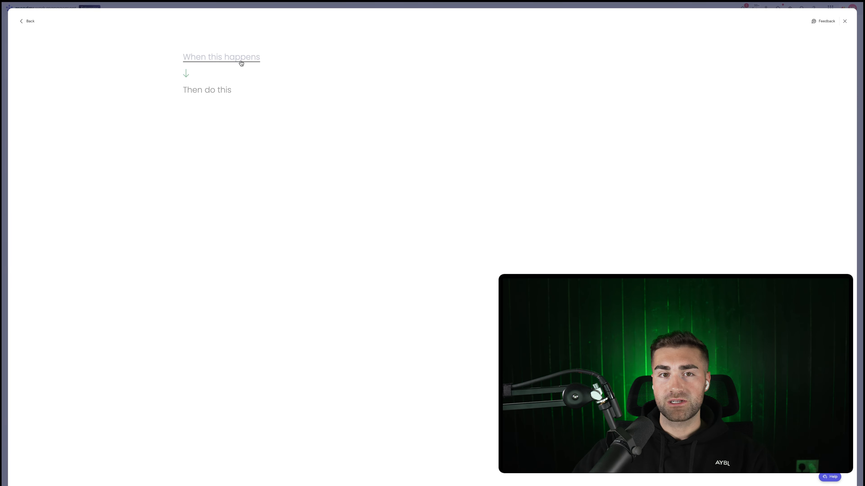
pyautogui.click(241, 63)
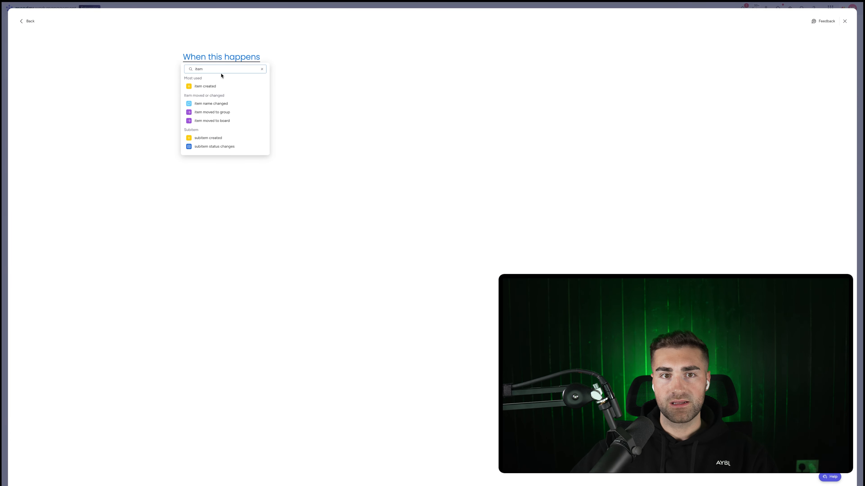
pyautogui.press('Return')
pyautogui.write('set date')
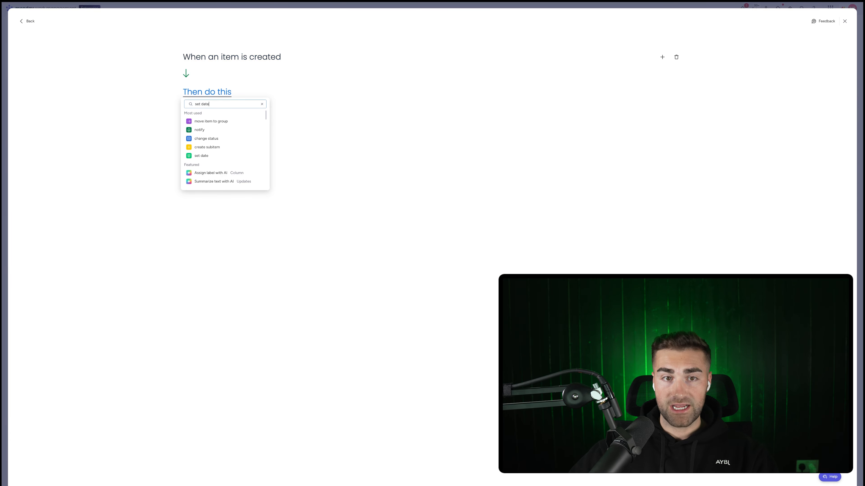
pyautogui.click(212, 119)
pyautogui.click(222, 94)
pyautogui.click(240, 114)
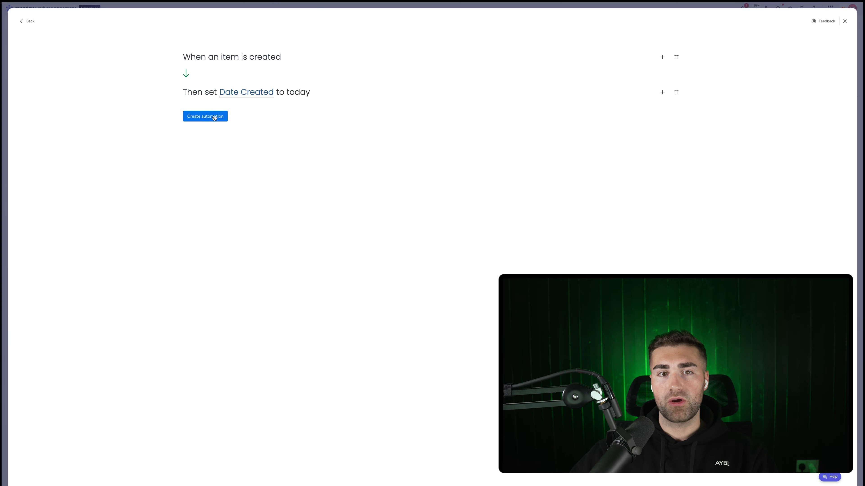
pyautogui.click(212, 116)
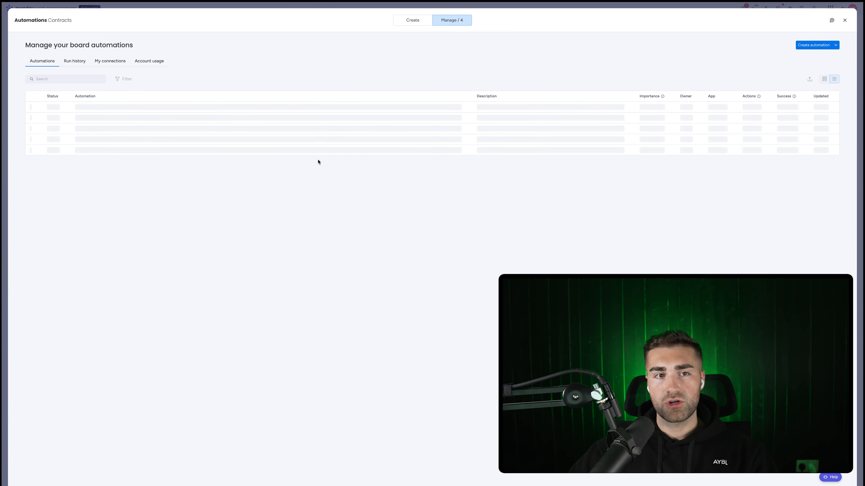
pyautogui.press('Escape')
# Add a new contract named AA to the Active Contracts group
pyautogui.click(115, 84)
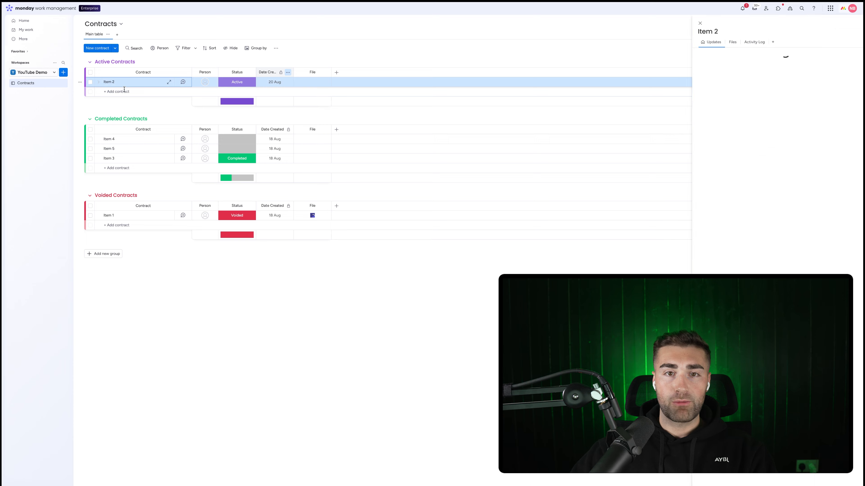
pyautogui.click(683, 23)
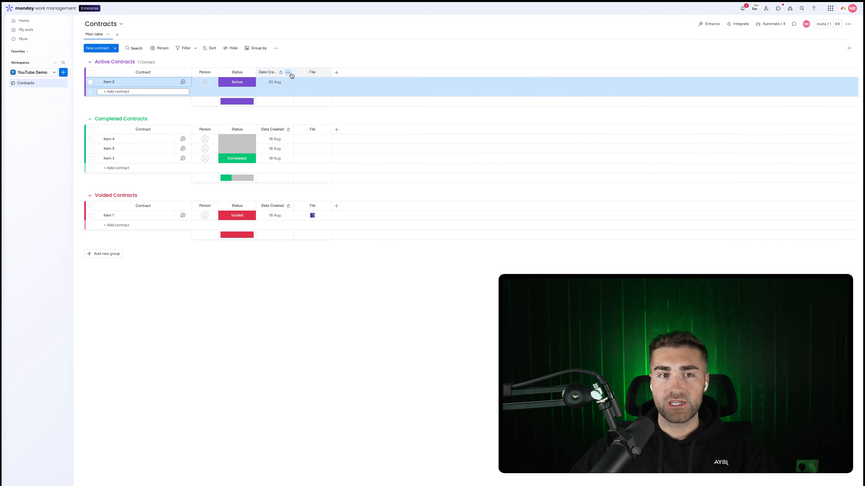
pyautogui.write('AA')
pyautogui.press('Return')
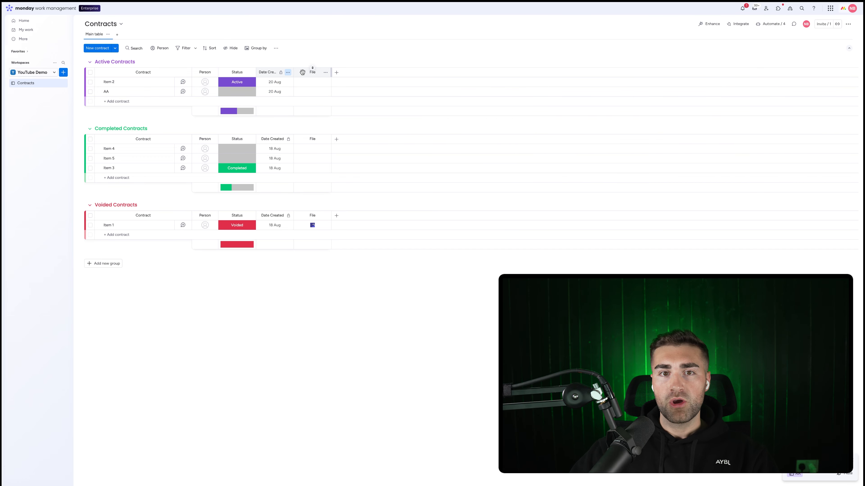
# Move the File column in front of Date Created and rename it Contract File
pyautogui.moveTo(303, 73); pyautogui.dragTo(272, 72)
pyautogui.click(274, 72)
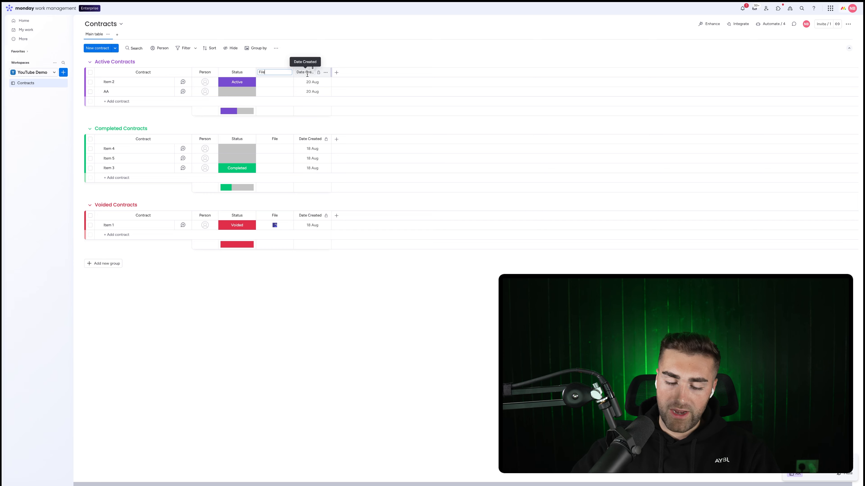
pyautogui.press('BackSpace')
pyautogui.press('BackSpace')
pyautogui.press('BackSpace')
pyautogui.press('BackSpace')
pyautogui.write('Contract')
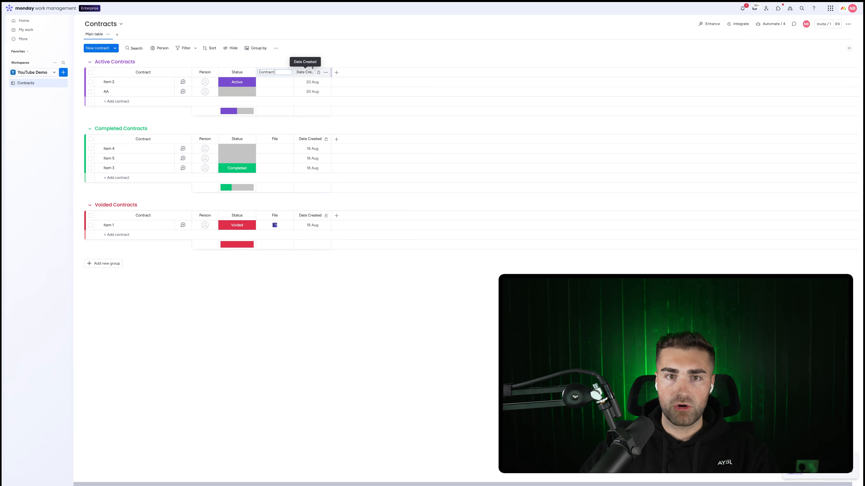
pyautogui.write(' File')
pyautogui.press('Return')
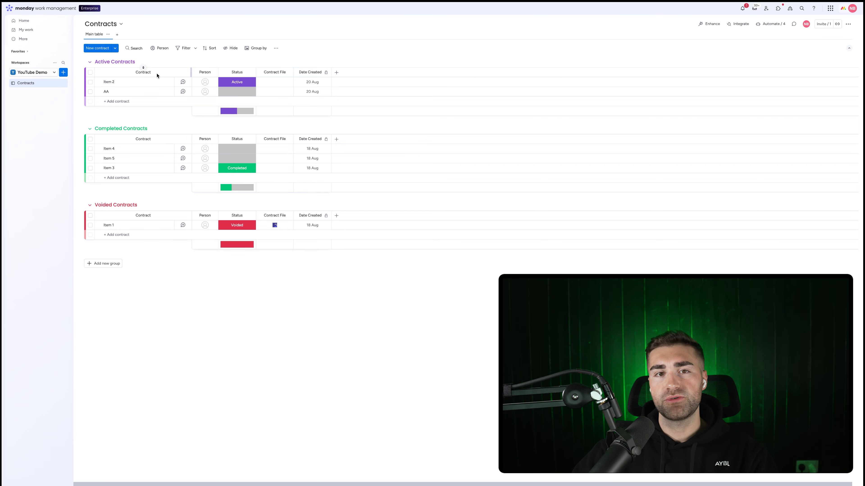
# Hide the column summary of the Status column
pyautogui.click(253, 72)
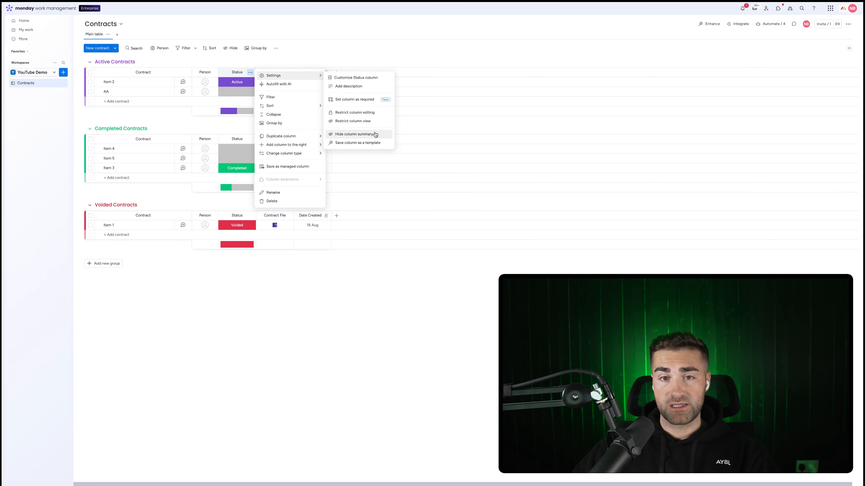
pyautogui.click(361, 135)
pyautogui.click(289, 84)
pyautogui.click(363, 54)
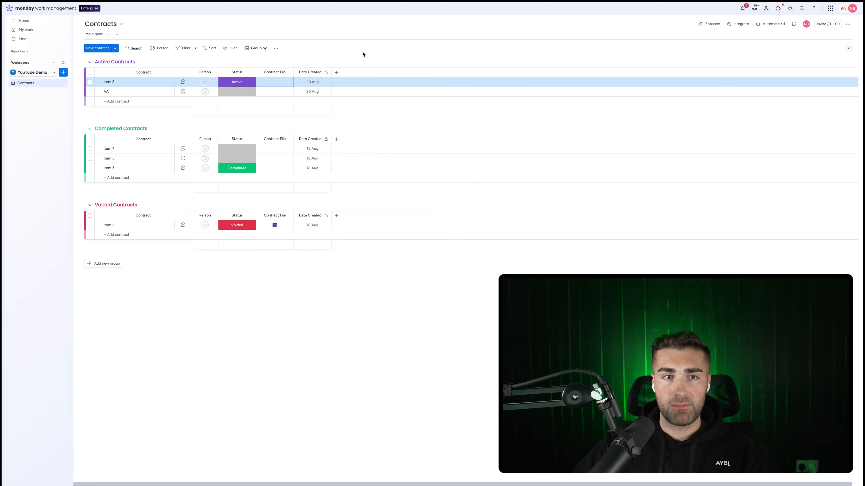
# Add a new Status column to the board and name it Contract Type
pyautogui.click(337, 73)
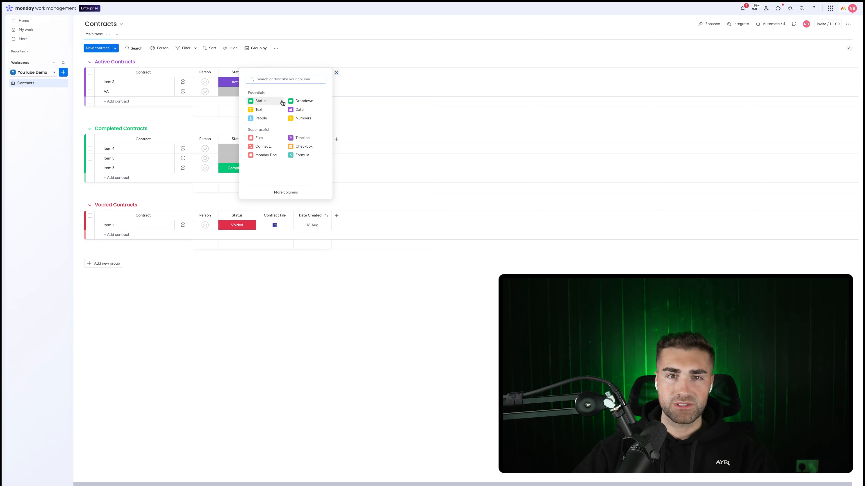
pyautogui.click(259, 101)
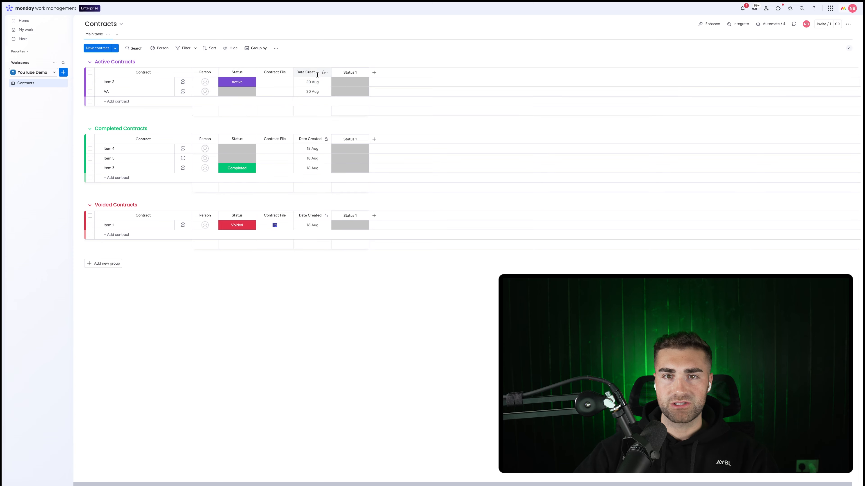
pyautogui.click(346, 73)
pyautogui.write('Contract Ty')
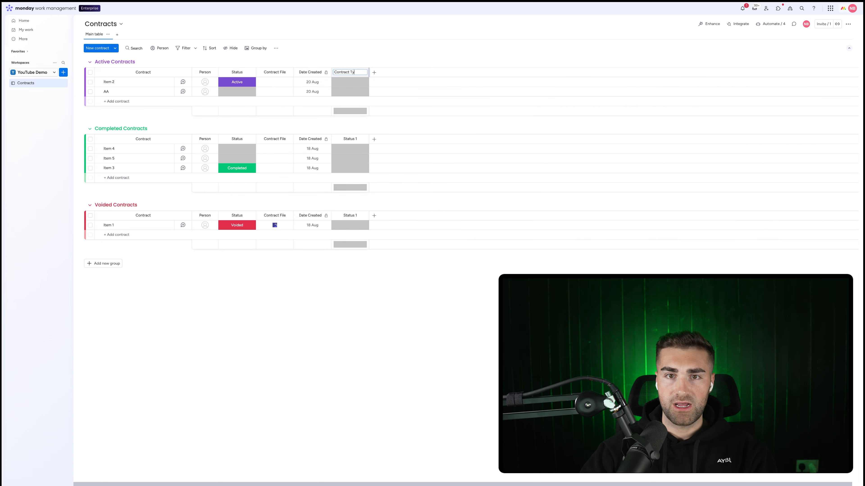
pyautogui.write('pe')
pyautogui.press('Return')
# Add the labels Type 1, Type 2 and Type 3 to the Contract Type column
pyautogui.click(350, 82)
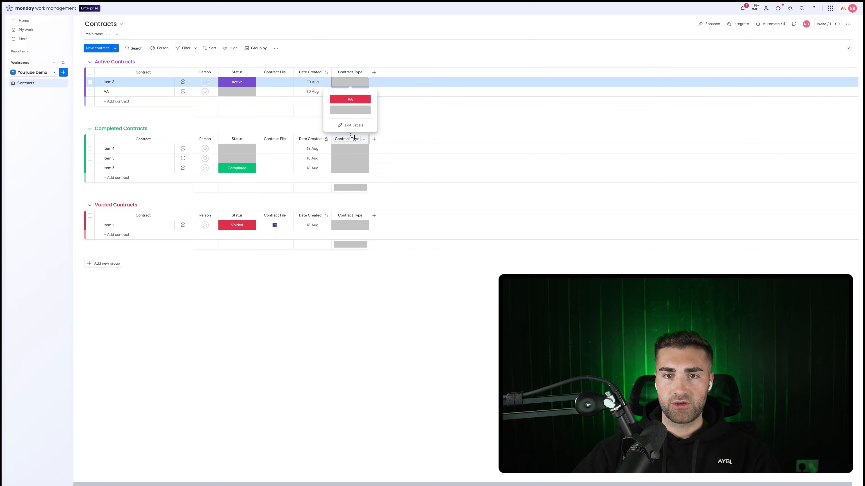
pyautogui.click(351, 125)
pyautogui.click(348, 120)
pyautogui.click(345, 132)
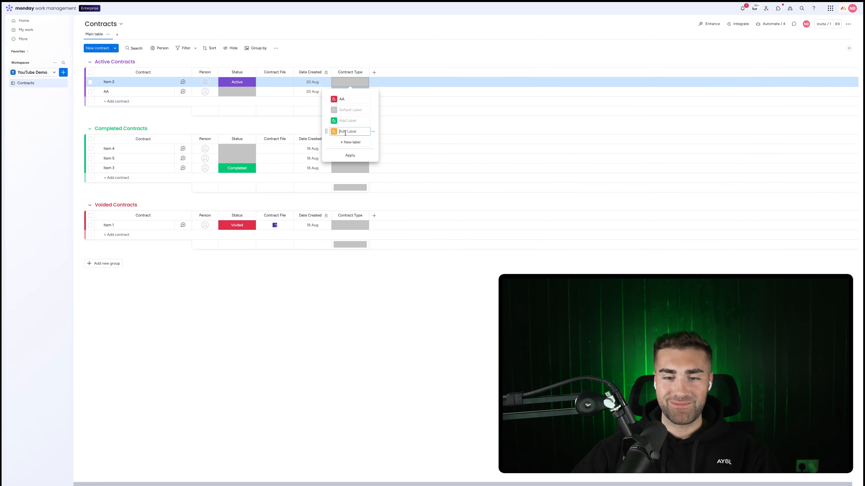
pyautogui.write('Type 1')
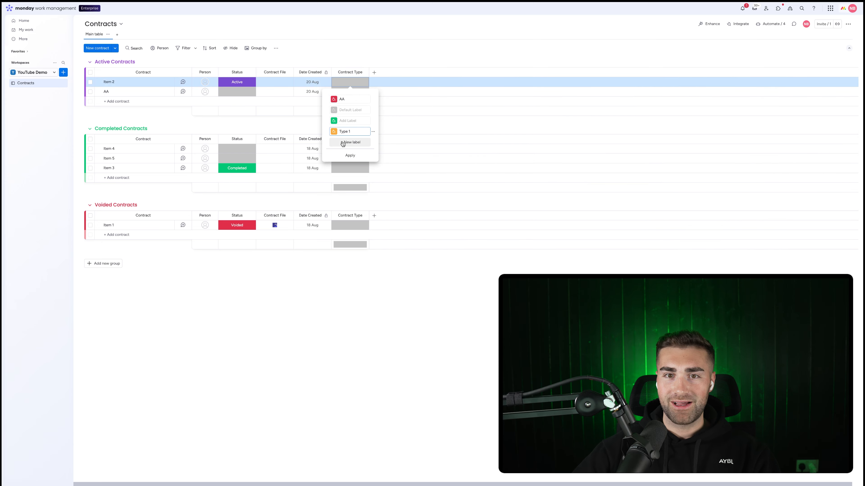
pyautogui.click(343, 143)
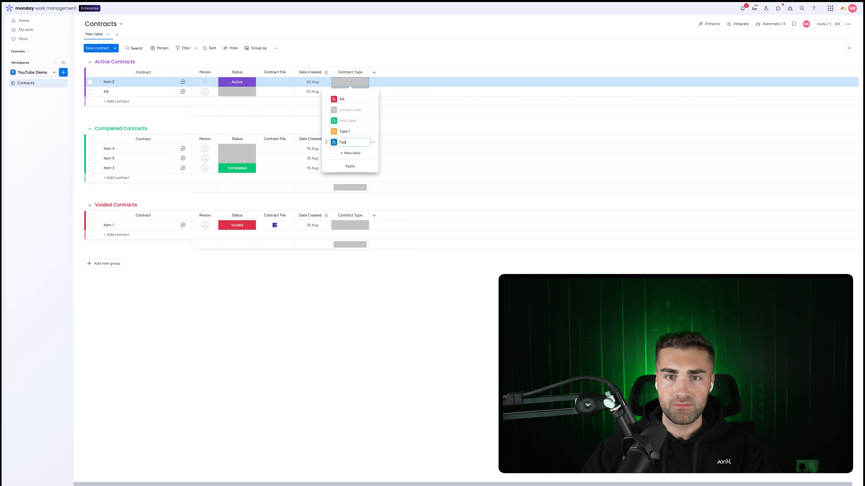
pyautogui.write('Type 2')
pyautogui.press('Return')
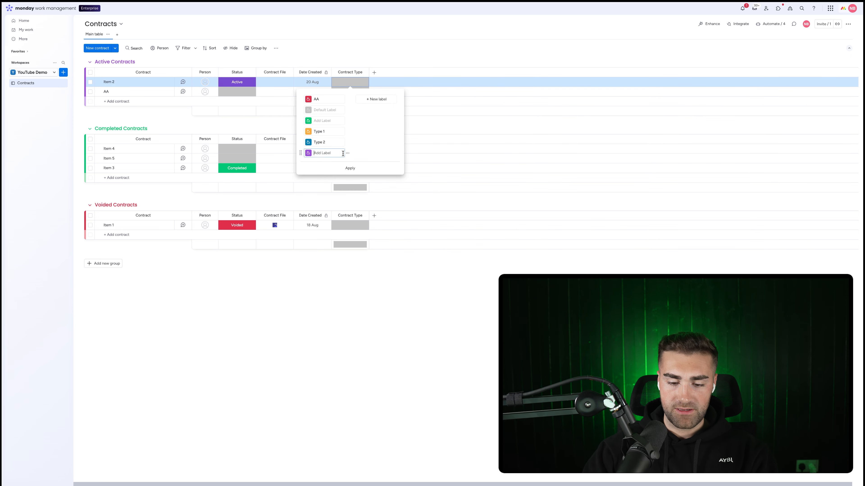
pyautogui.write('Type 3')
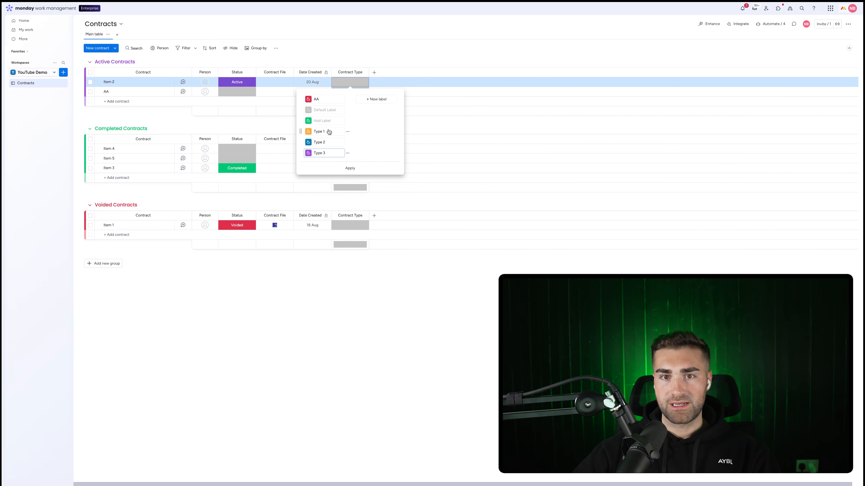
# Delete the empty green label and the AA label from the Contract Type column
pyautogui.click(347, 120)
pyautogui.click(369, 141)
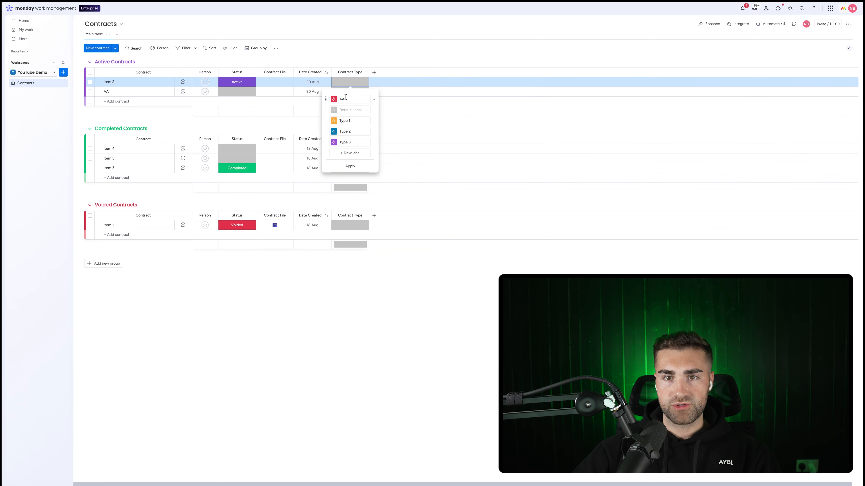
pyautogui.click(374, 100)
pyautogui.click(388, 123)
pyautogui.click(360, 84)
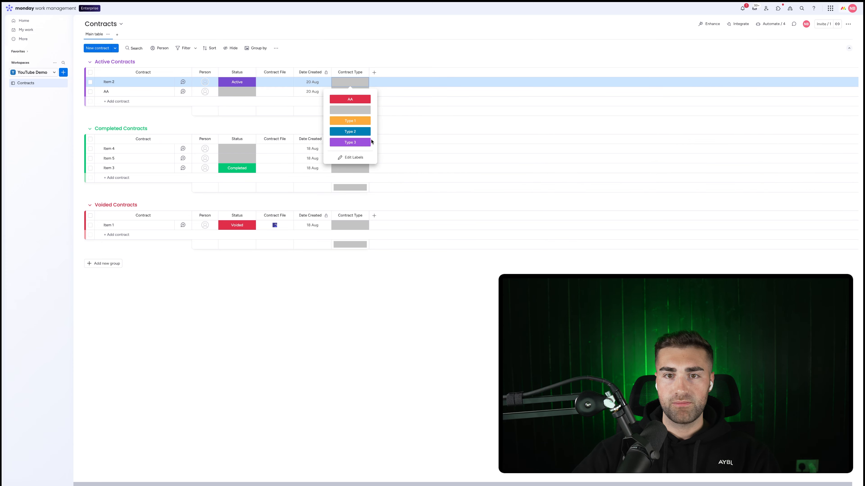
pyautogui.click(350, 158)
pyautogui.click(373, 99)
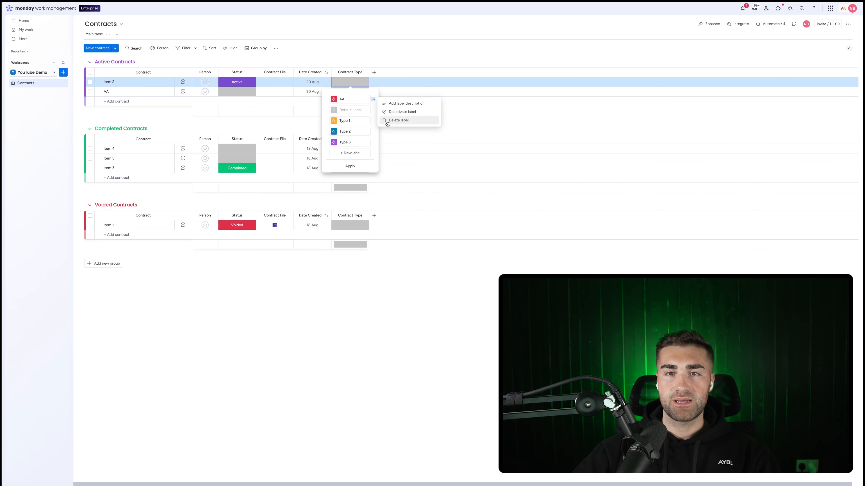
pyautogui.click(387, 122)
# Move the Contract Type column in front of Date Created and hide its column summary
pyautogui.moveTo(349, 73); pyautogui.dragTo(324, 54)
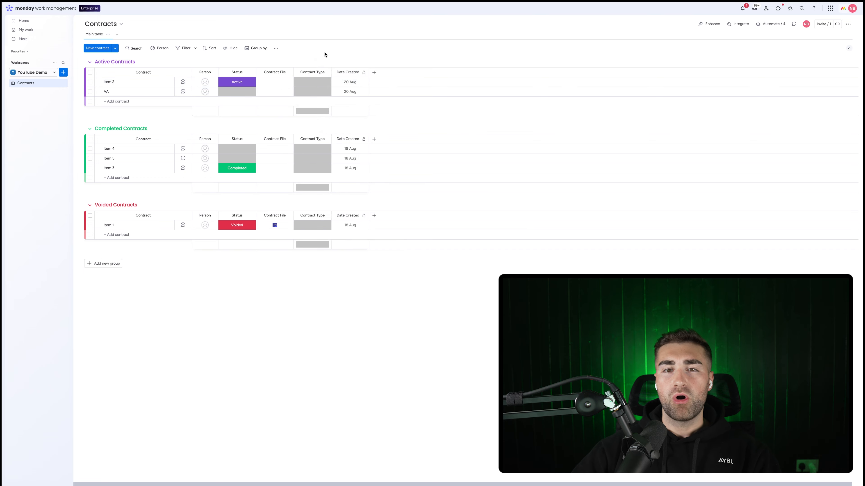
pyautogui.click(325, 72)
pyautogui.moveTo(344, 75)
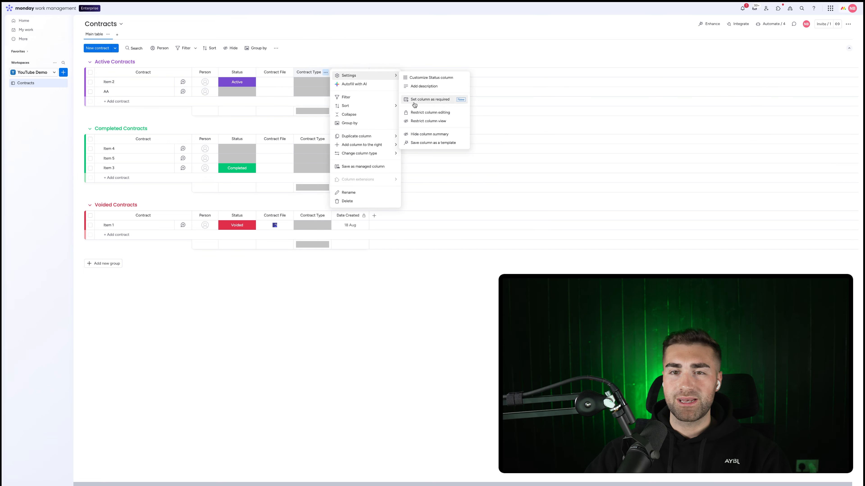
pyautogui.click(422, 134)
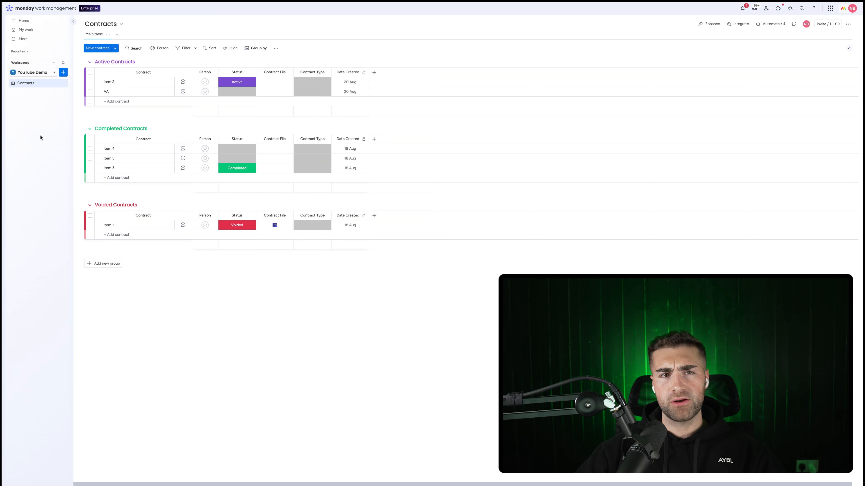
# Create a new main board named Payment Terms in the workspace, with Payment Terms as the custom item type
pyautogui.click(63, 72)
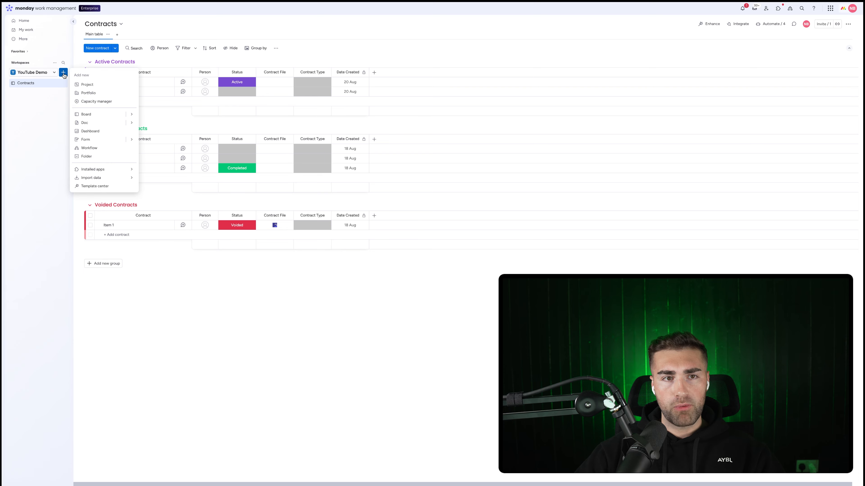
pyautogui.click(83, 114)
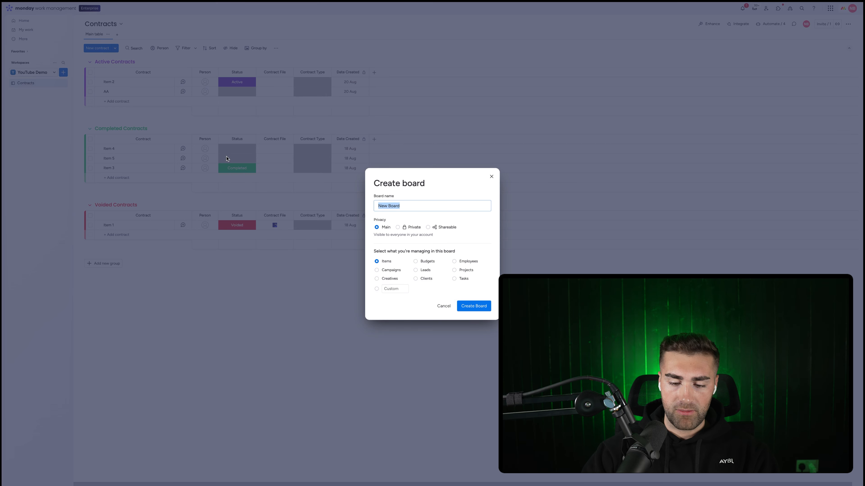
pyautogui.write('Payment Phases')
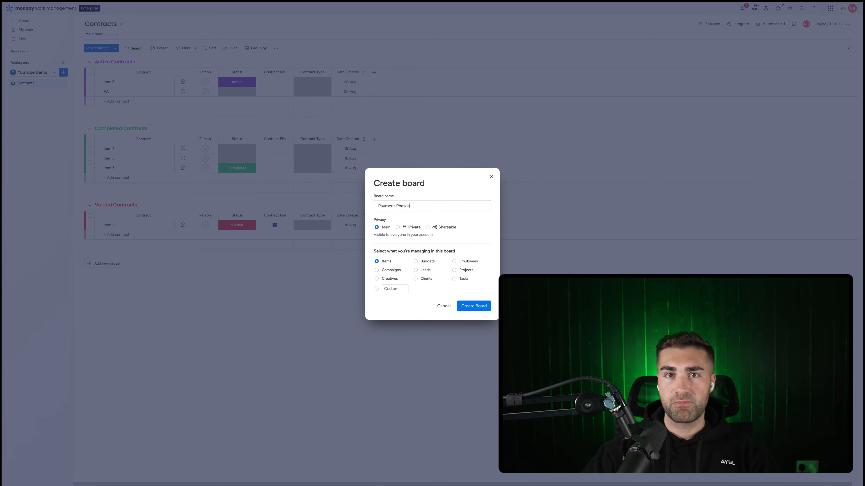
pyautogui.hotkey('ctrl', 'a')
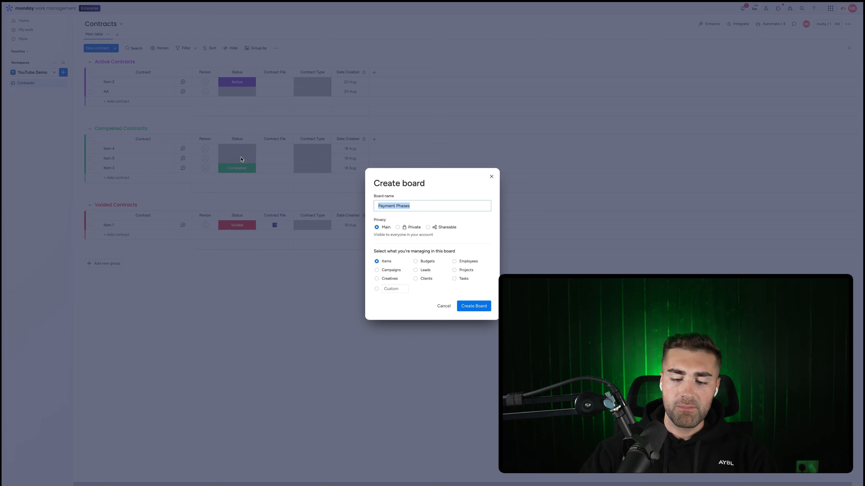
pyautogui.write('Payment Term')
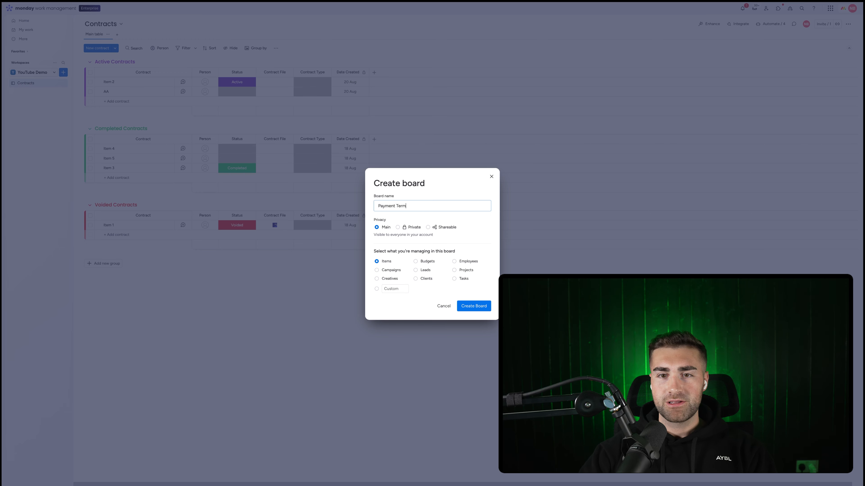
pyautogui.write('s')
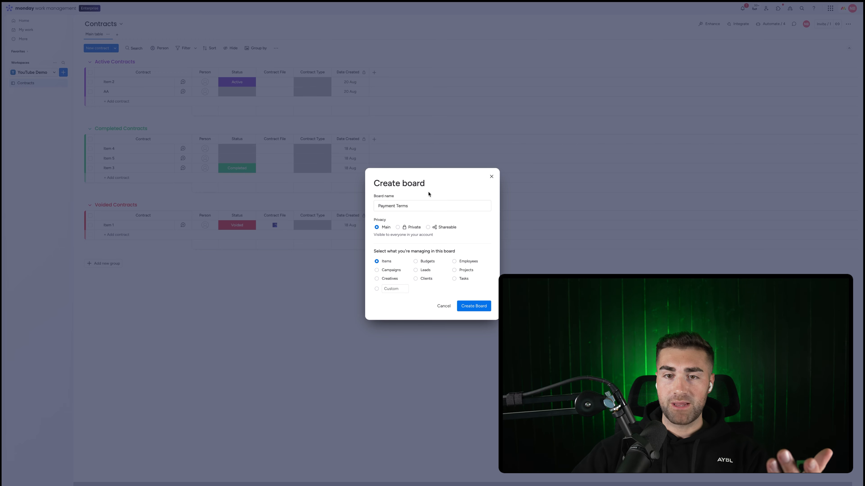
pyautogui.click(394, 289)
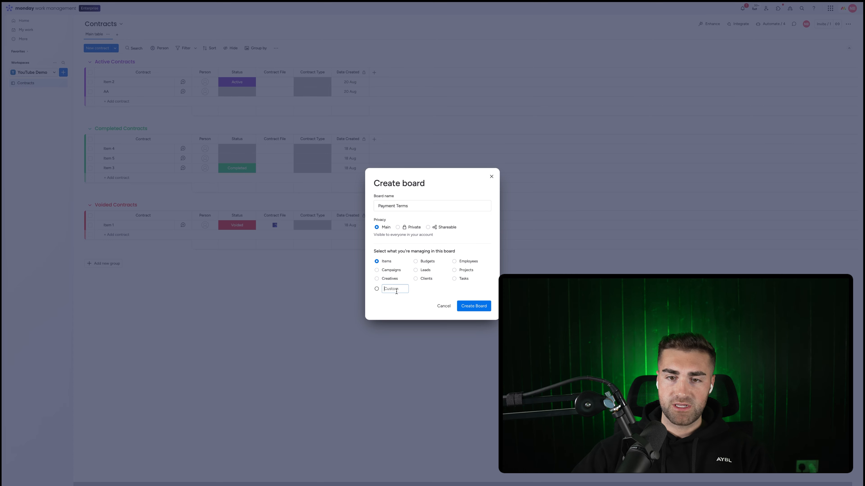
pyautogui.write('Payment')
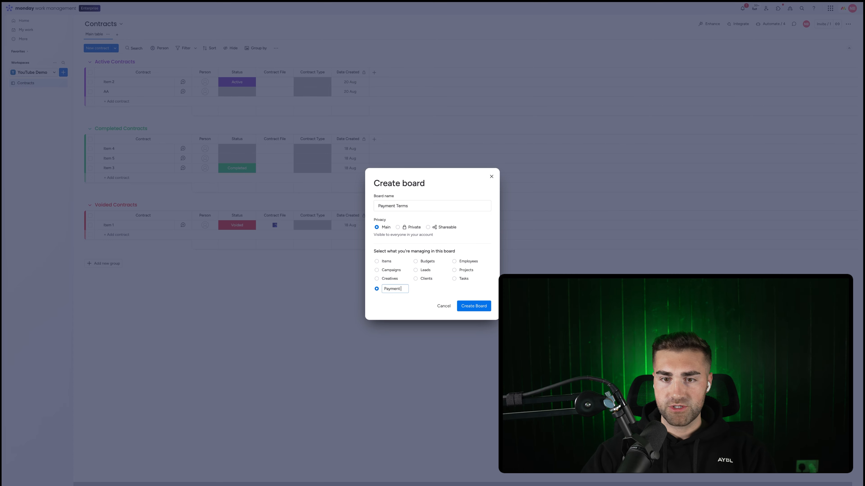
pyautogui.write(' Terms')
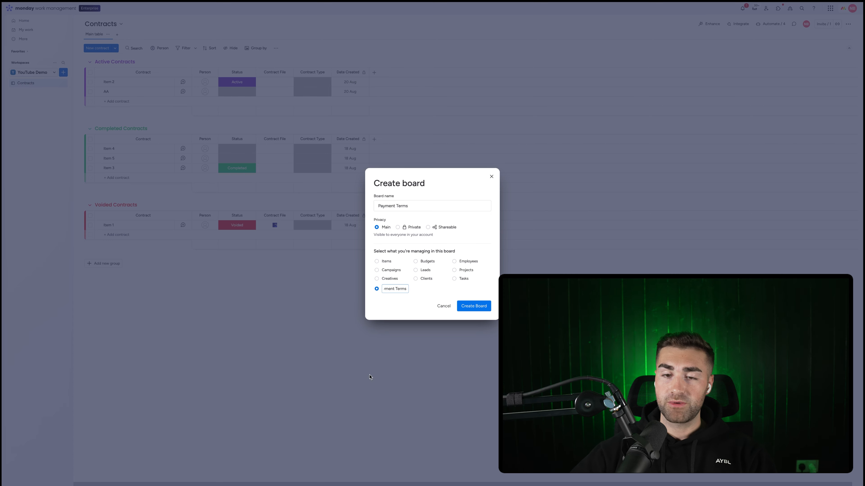
pyautogui.press('Return')
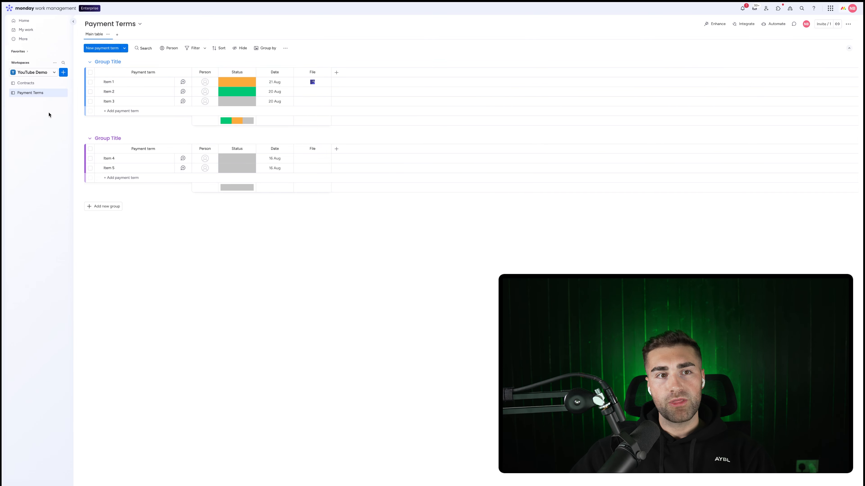
# Rename the board's first group as Upcoming Payments and its second group as Completed Payments
pyautogui.click(113, 62)
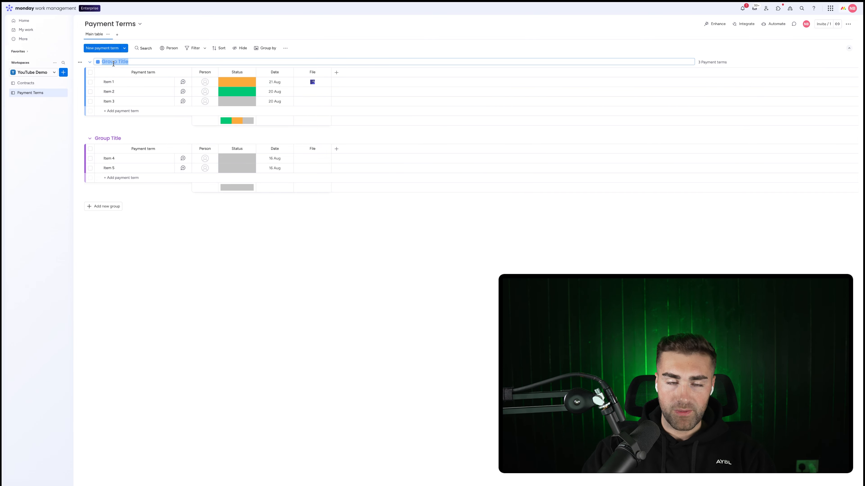
pyautogui.write('U')
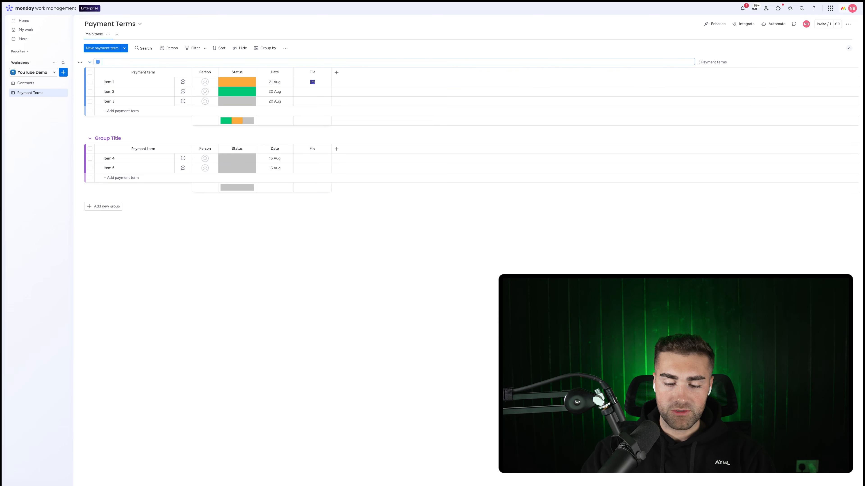
pyautogui.write('pcoming Payments')
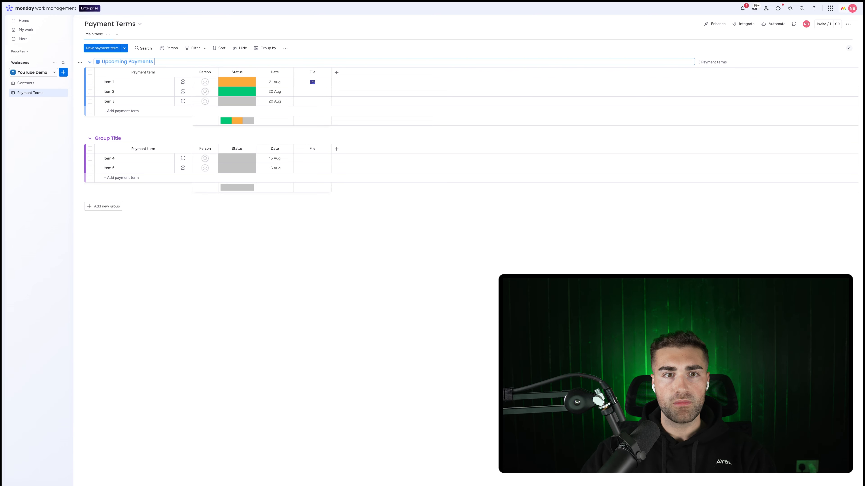
pyautogui.press('Return')
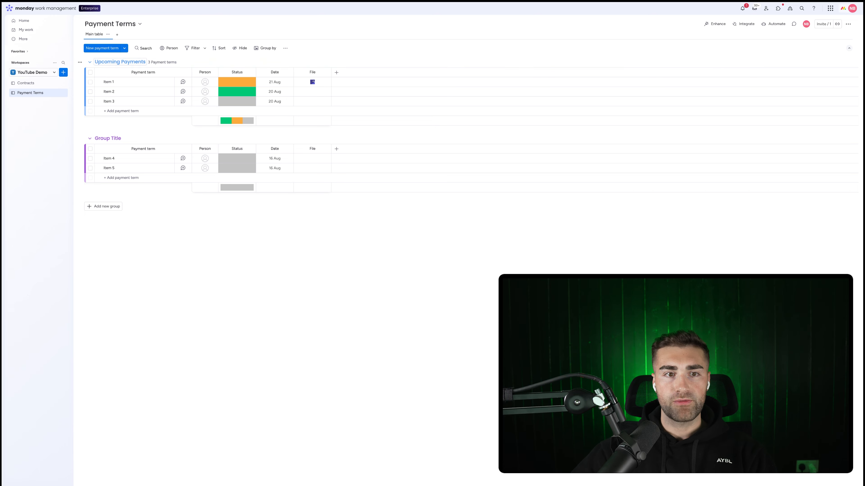
pyautogui.click(109, 139)
pyautogui.write('Completed')
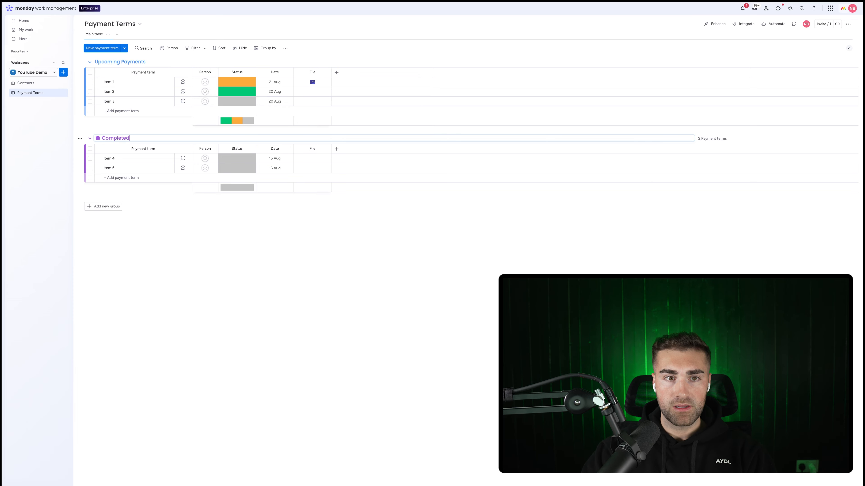
pyautogui.write(' Payme')
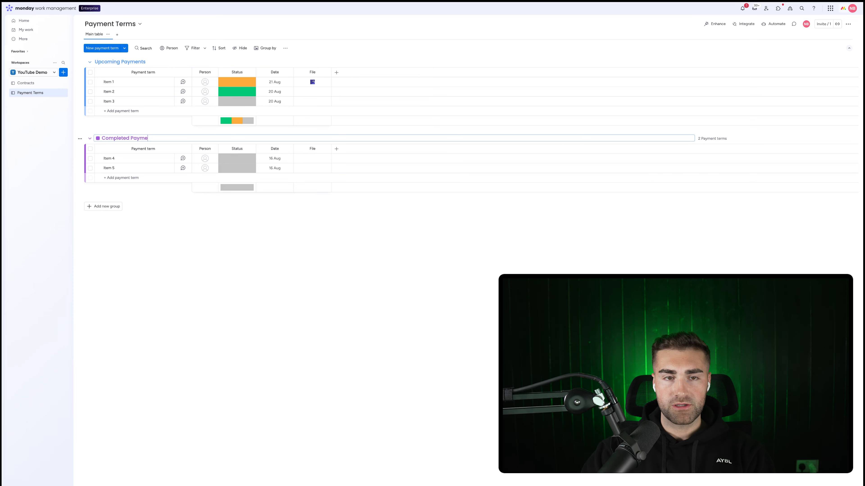
pyautogui.write('nts')
pyautogui.press('Return')
# Add a third group to the Payment Terms board and name it Outstanding Payemnts, correcting the spelling of its first word
pyautogui.click(109, 206)
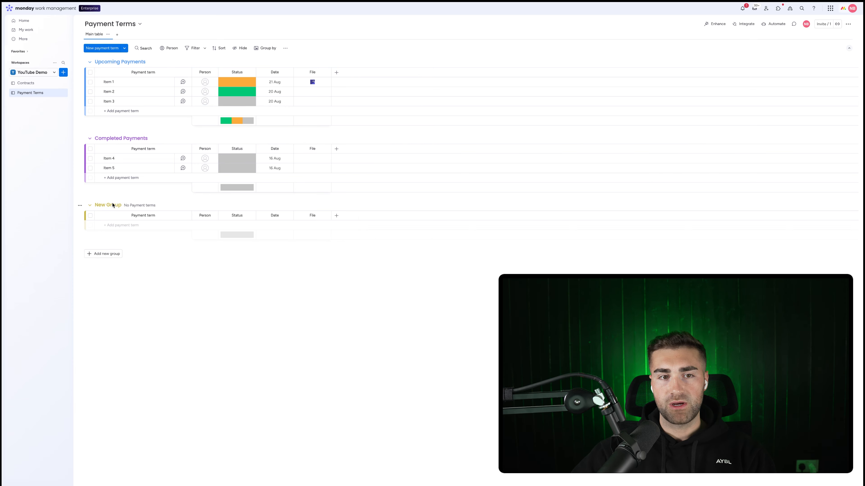
pyautogui.click(112, 205)
pyautogui.write('Ousta')
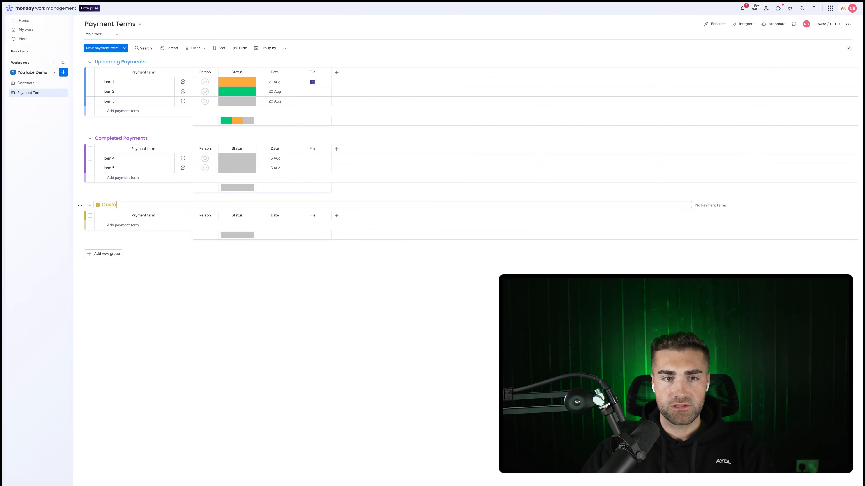
pyautogui.write('nding Payemnts')
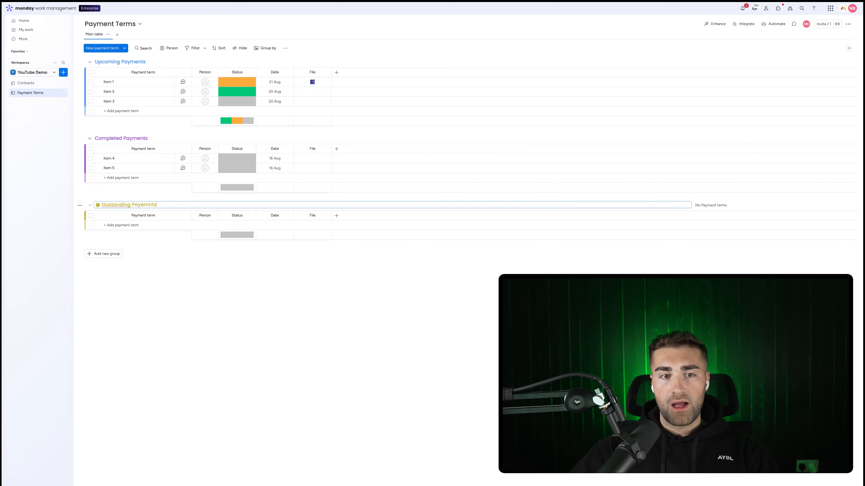
pyautogui.rightClick(111, 204)
pyautogui.click(122, 208)
pyautogui.click(202, 264)
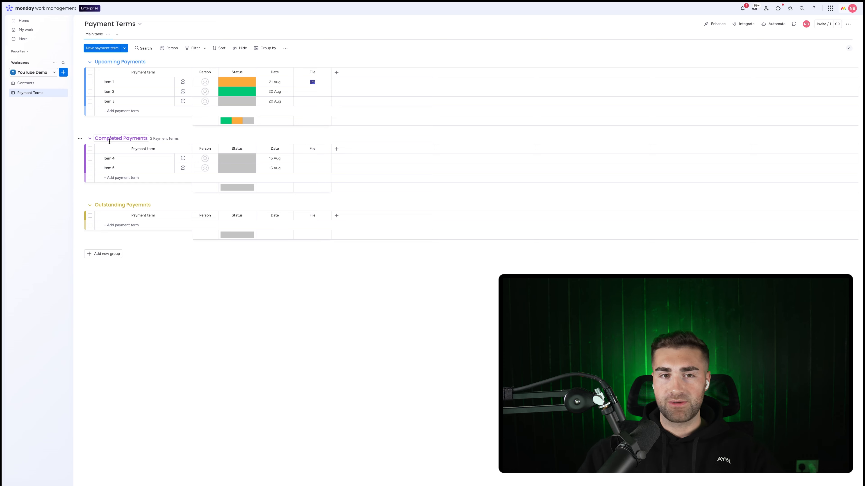
# Rename the third group on the board as Delayed Payments
pyautogui.click(112, 205)
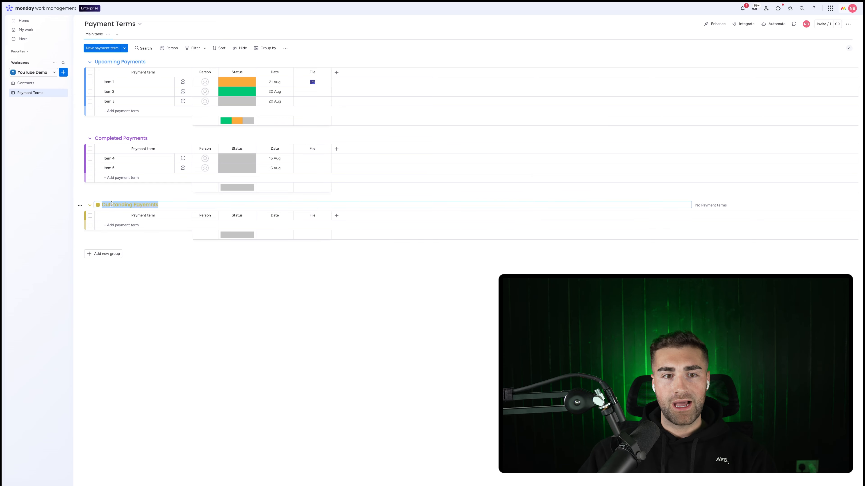
pyautogui.write('Delayed Paye')
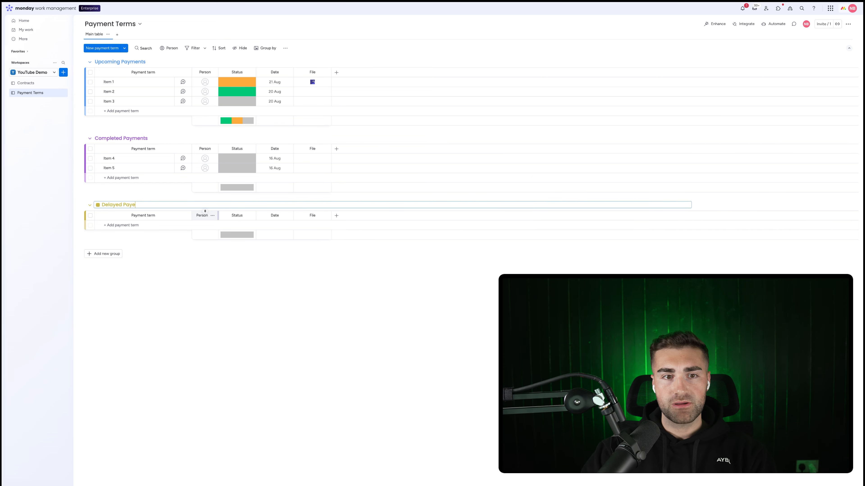
pyautogui.write('mnt')
pyautogui.press('Return')
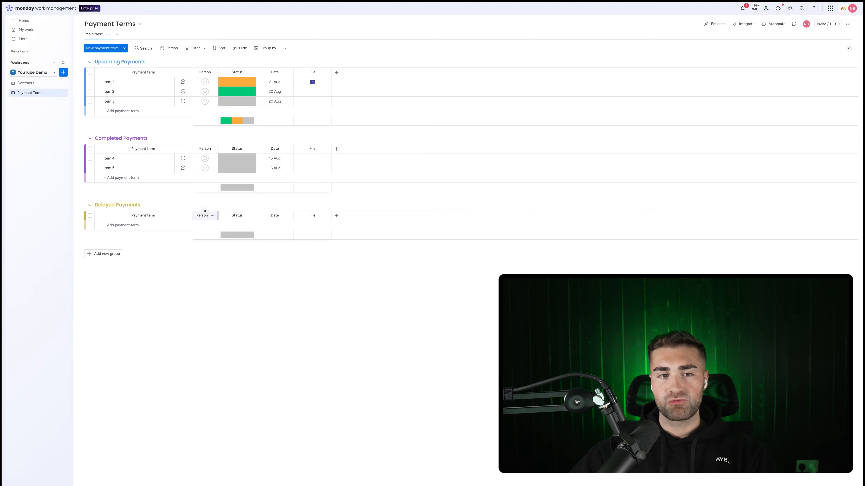
# Move the Delayed Payments group above Completed Payments and color the Completed Payments group bright green
pyautogui.moveTo(154, 206); pyautogui.dragTo(149, 100)
pyautogui.click(99, 185)
pyautogui.click(96, 186)
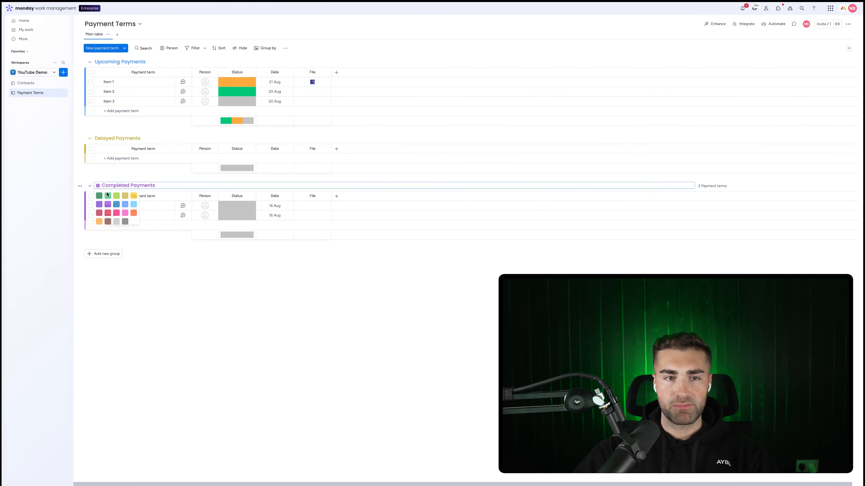
pyautogui.click(110, 197)
# Color the Upcoming Payments group dark gray and the Delayed Payments group red
pyautogui.click(121, 62)
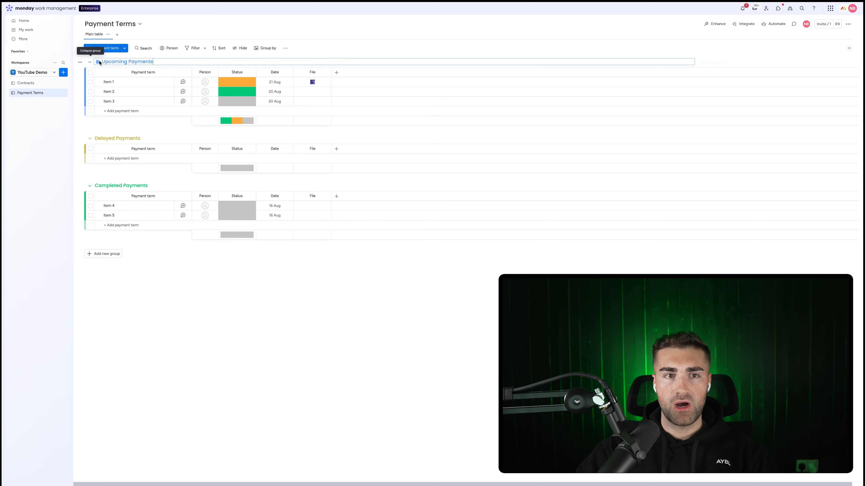
pyautogui.click(98, 62)
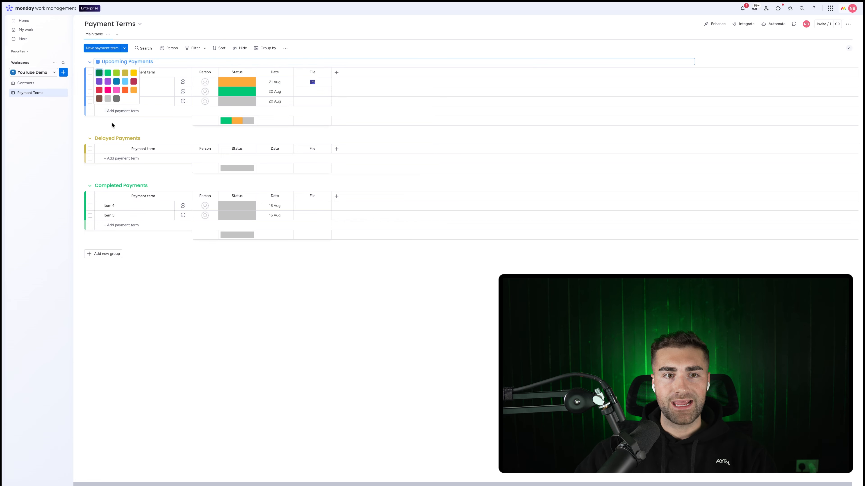
pyautogui.click(117, 99)
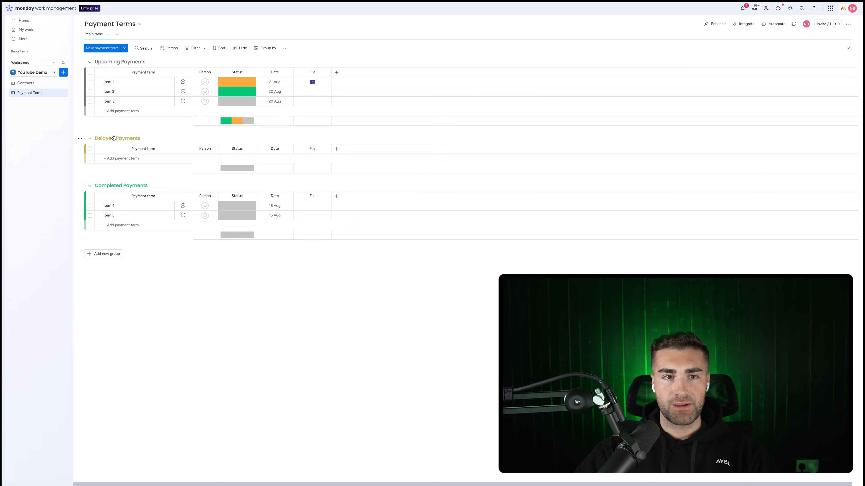
pyautogui.click(91, 138)
pyautogui.click(92, 139)
pyautogui.click(119, 138)
pyautogui.click(97, 138)
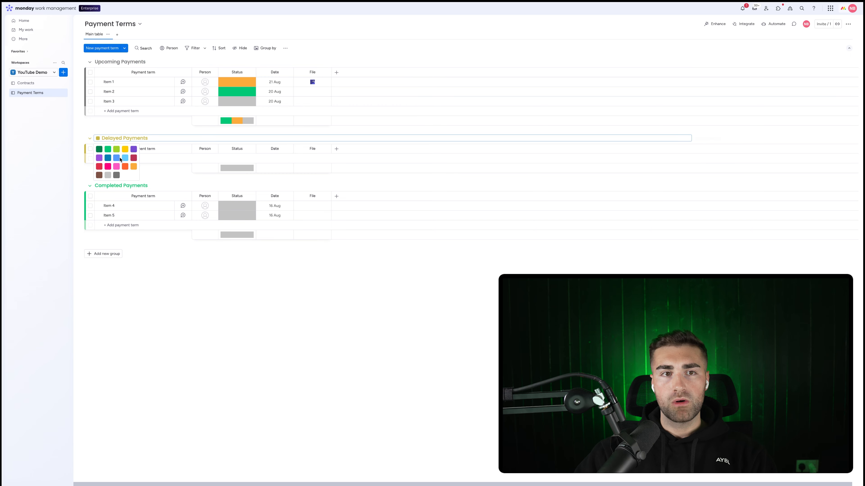
pyautogui.click(100, 169)
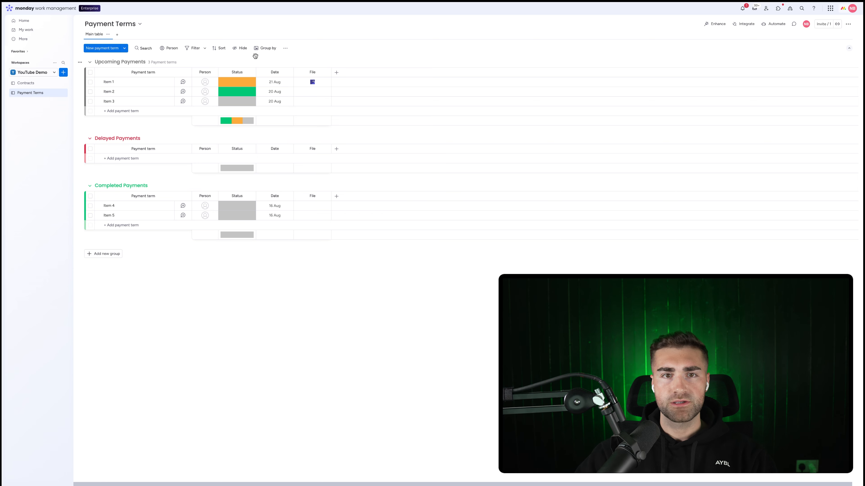
# Edit the status labels, naming the red one Delayed, the gray default one Upcoming and the green one Completed
pyautogui.click(230, 130)
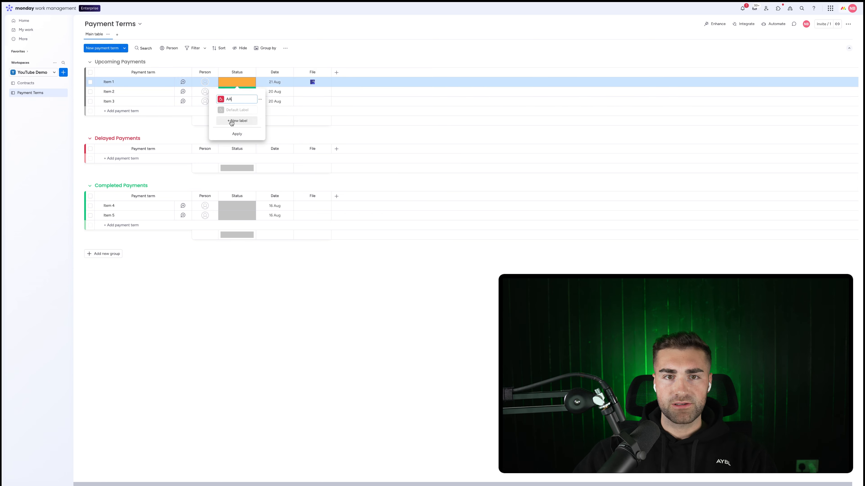
pyautogui.click(229, 112)
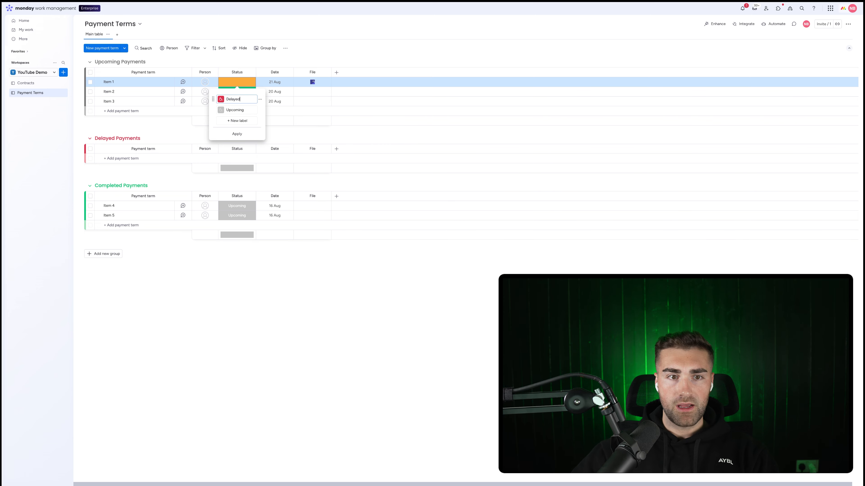
pyautogui.click(243, 120)
pyautogui.click(239, 131)
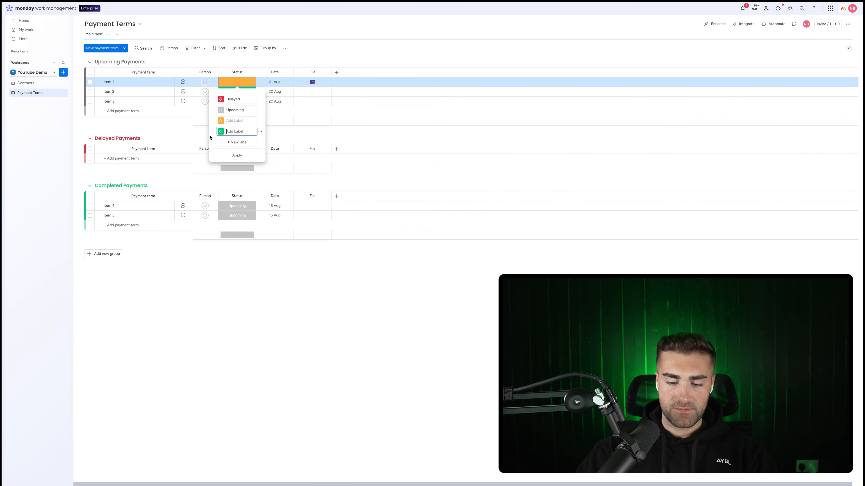
pyautogui.write('Completed')
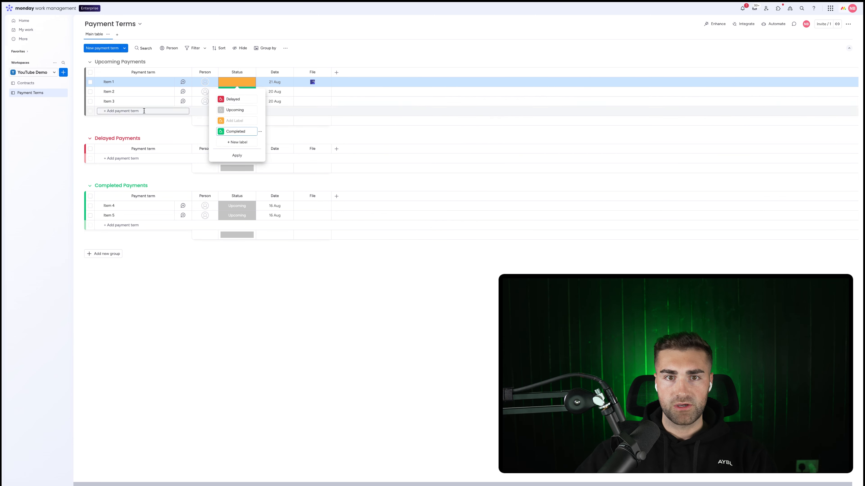
# Set Item 1's status to Upcoming and delete the blank orange label from the status labels
pyautogui.click(260, 120)
pyautogui.press('Escape')
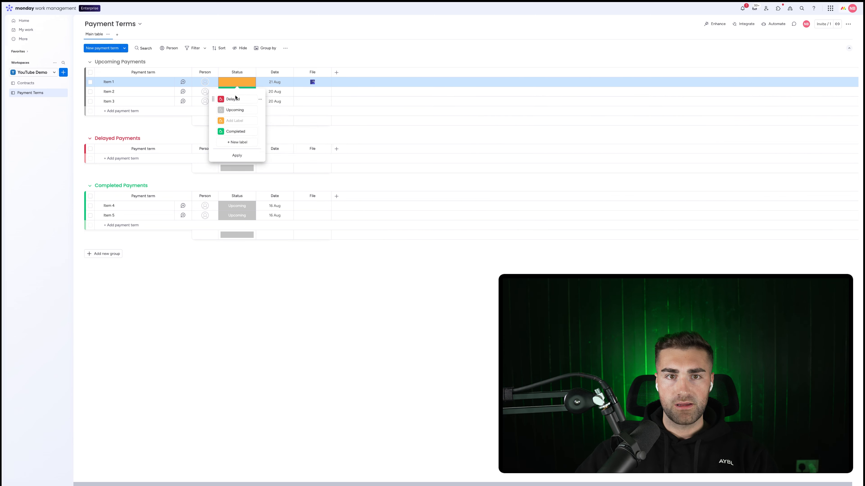
pyautogui.press('Escape')
pyautogui.click(236, 83)
pyautogui.click(236, 110)
pyautogui.click(233, 94)
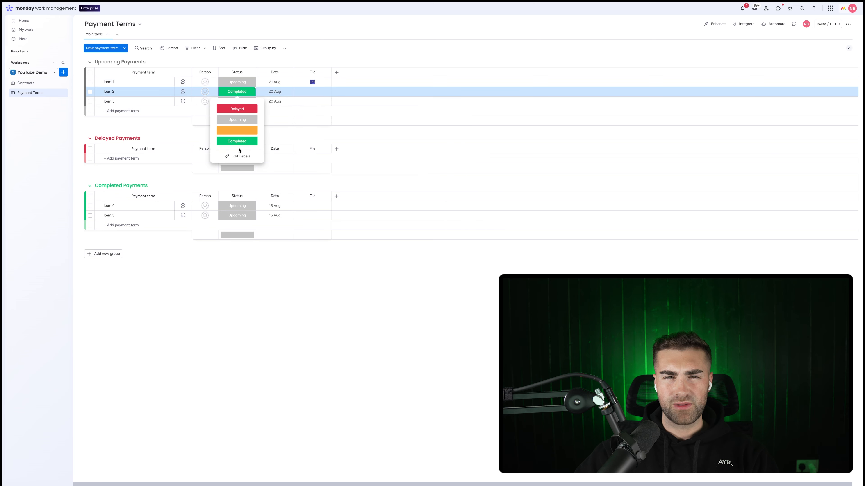
pyautogui.click(238, 156)
pyautogui.click(260, 131)
pyautogui.click(277, 148)
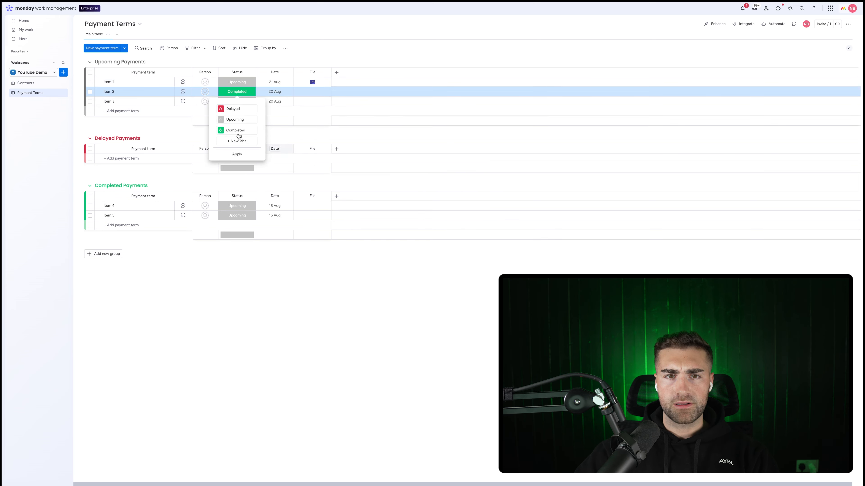
# Place the Upcoming label above Delayed in the status labels and apply the label changes
pyautogui.moveTo(214, 120); pyautogui.dragTo(213, 107)
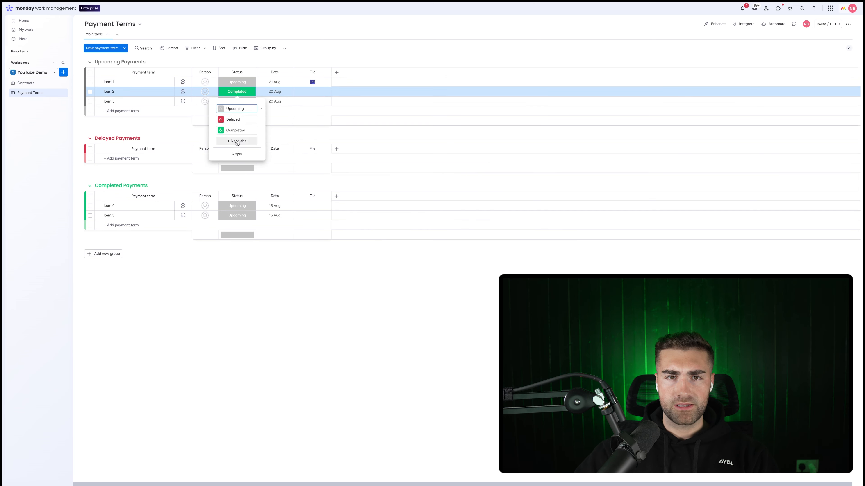
pyautogui.click(235, 155)
pyautogui.click(377, 67)
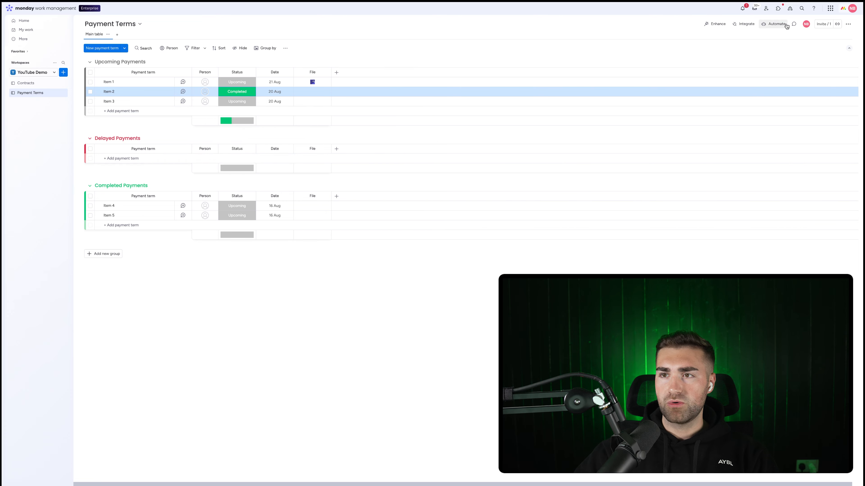
# Create a board automation that moves an item to the Upcoming Payments group when Status changes to Upcoming
pyautogui.click(772, 24)
pyautogui.click(818, 45)
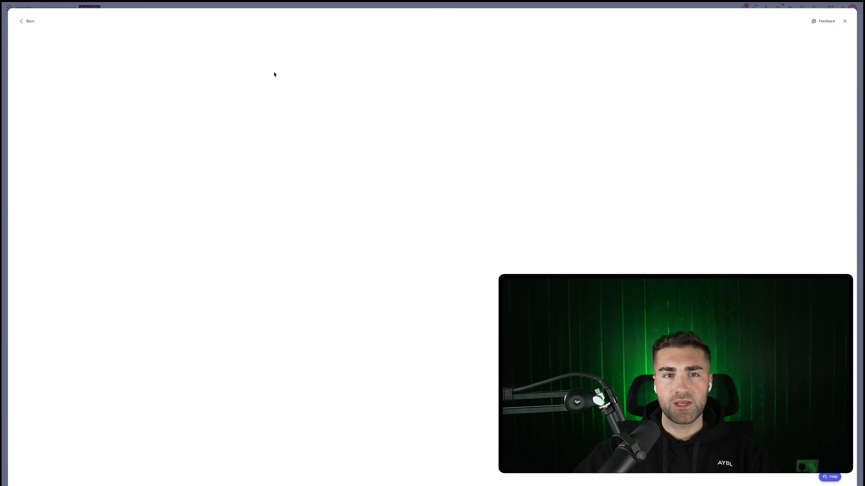
pyautogui.click(218, 86)
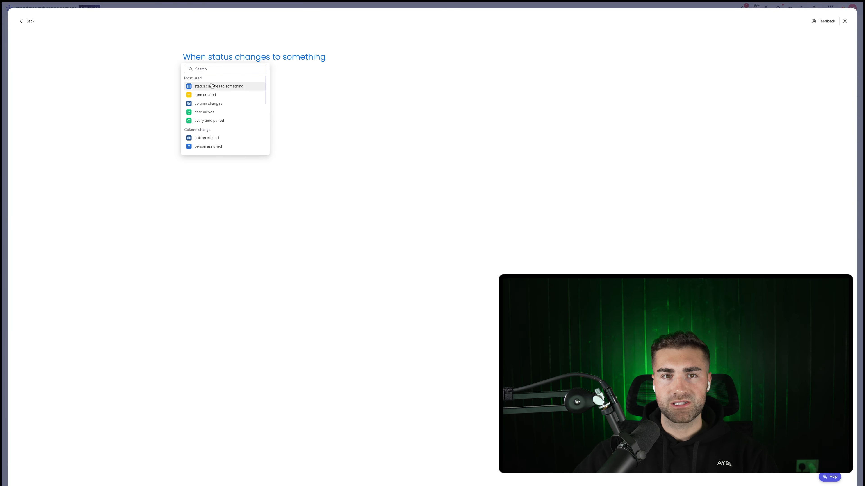
pyautogui.click(221, 57)
pyautogui.click(223, 79)
pyautogui.click(318, 57)
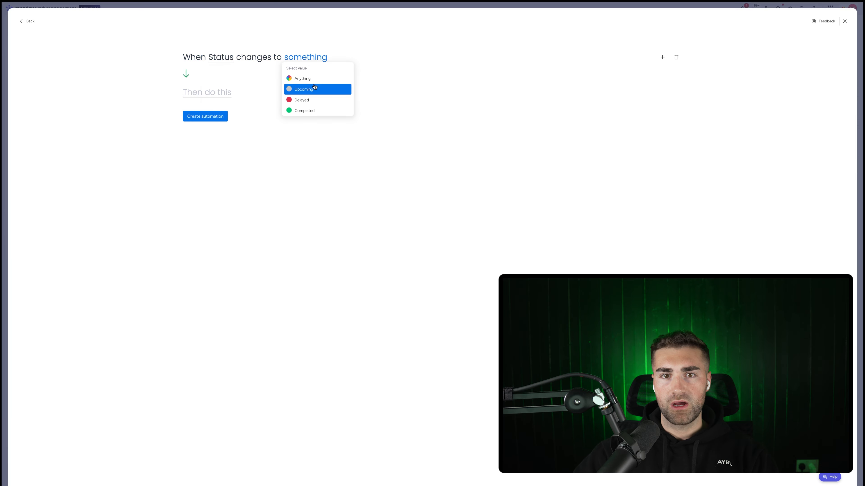
pyautogui.click(314, 87)
pyautogui.click(211, 92)
pyautogui.click(224, 120)
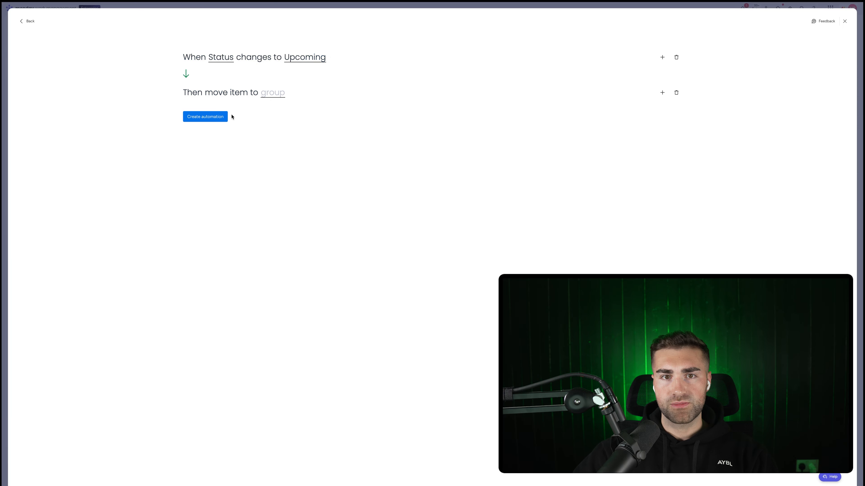
pyautogui.click(270, 99)
pyautogui.click(272, 124)
pyautogui.click(206, 116)
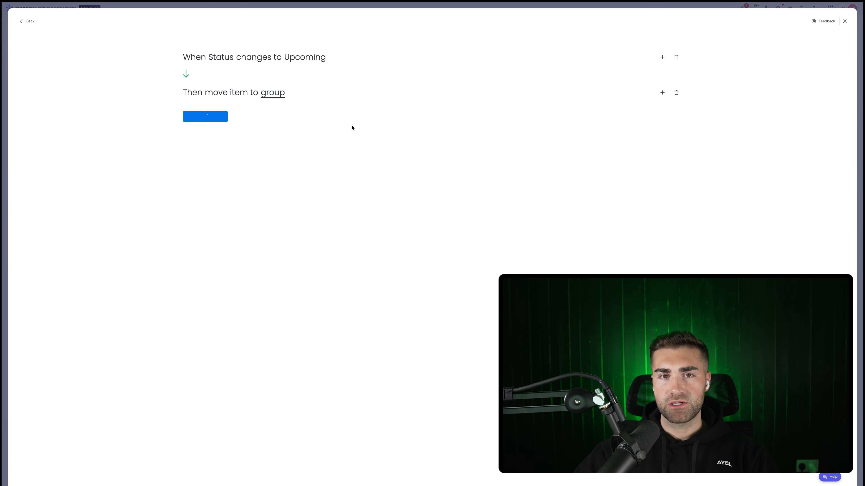
# Create a second automation that moves an item to the Delayed Payments group when Status changes to Delayed
pyautogui.click(814, 47)
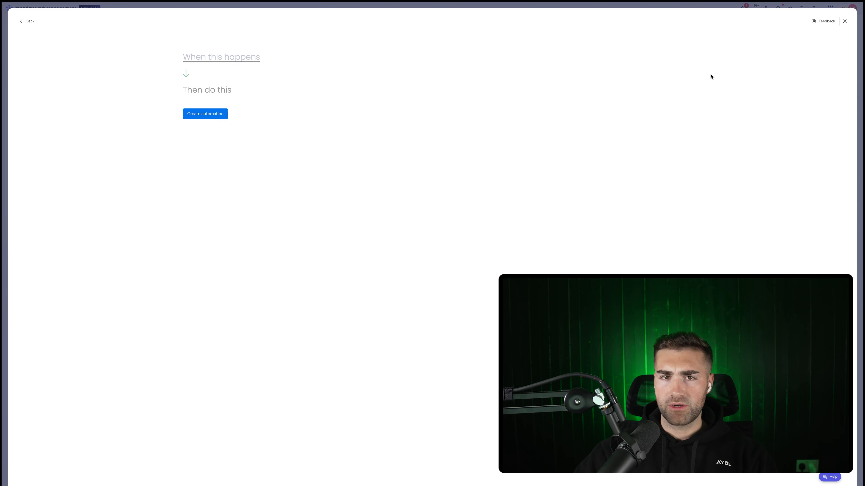
pyautogui.click(213, 85)
pyautogui.click(221, 59)
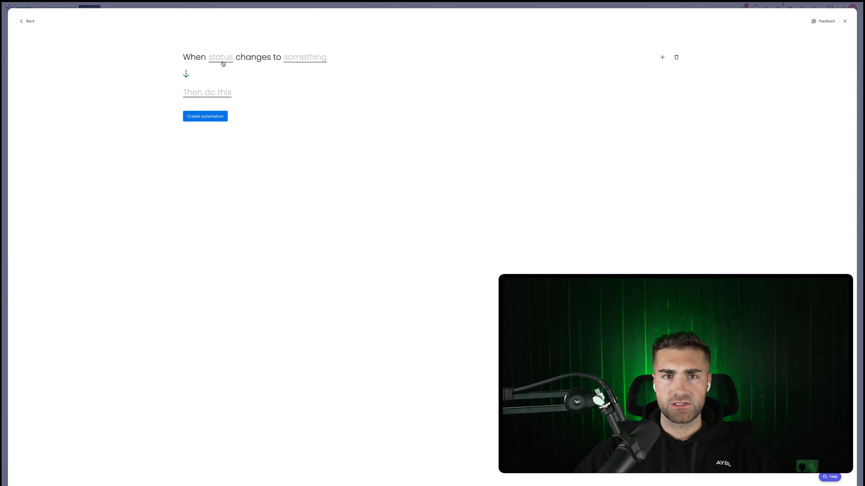
pyautogui.click(222, 60)
pyautogui.click(225, 82)
pyautogui.click(319, 57)
pyautogui.click(300, 87)
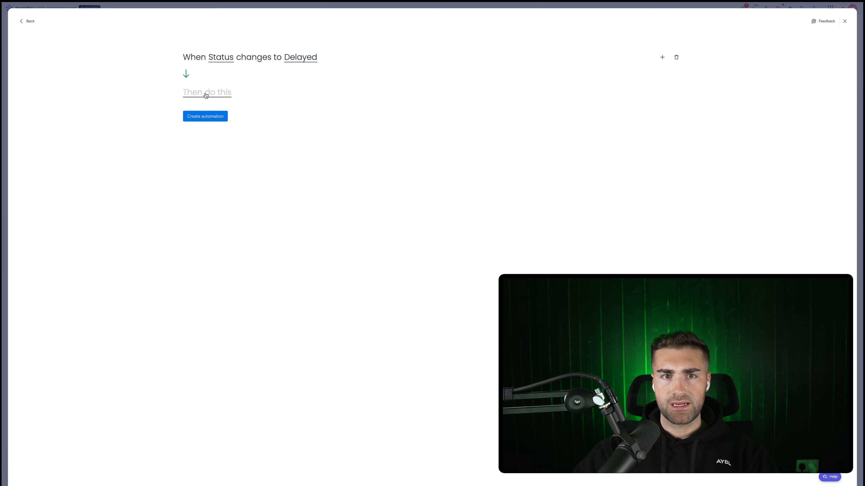
pyautogui.click(206, 93)
pyautogui.click(218, 122)
pyautogui.click(272, 94)
pyautogui.click(289, 139)
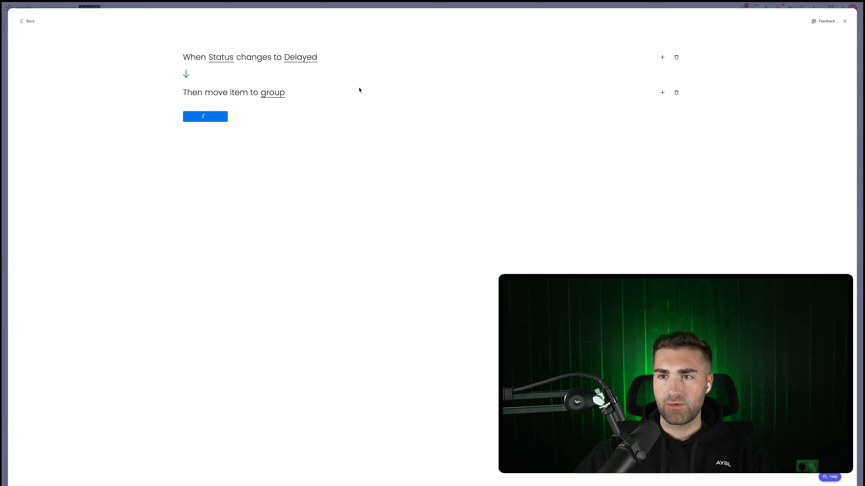
# Create a third automation that moves an item to Completed Payments when Status changes to Completed, and return to the board
pyautogui.click(798, 44)
pyautogui.click(225, 56)
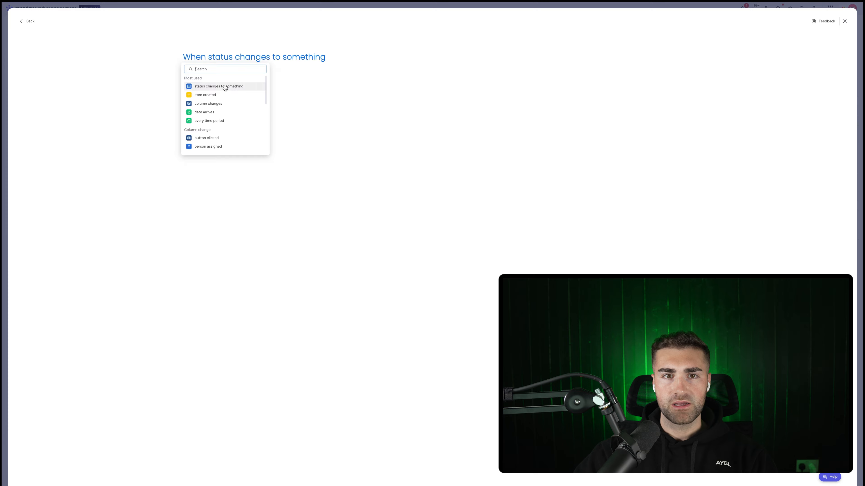
pyautogui.click(225, 88)
pyautogui.click(220, 57)
pyautogui.click(223, 79)
pyautogui.click(321, 59)
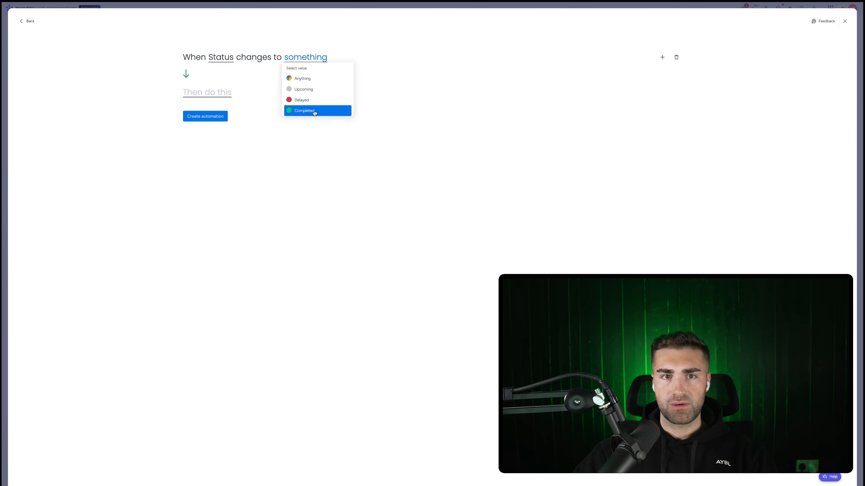
pyautogui.click(315, 111)
pyautogui.click(218, 93)
pyautogui.click(233, 120)
pyautogui.click(271, 93)
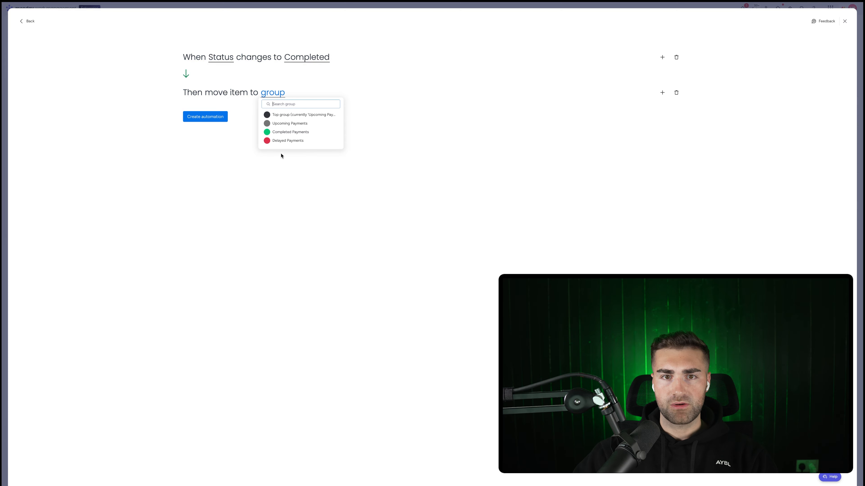
pyautogui.click(282, 132)
pyautogui.click(208, 117)
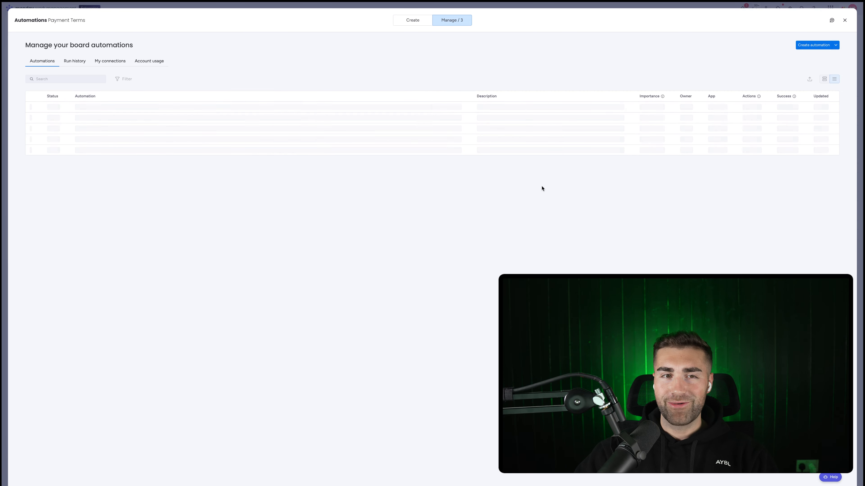
pyautogui.press('Escape')
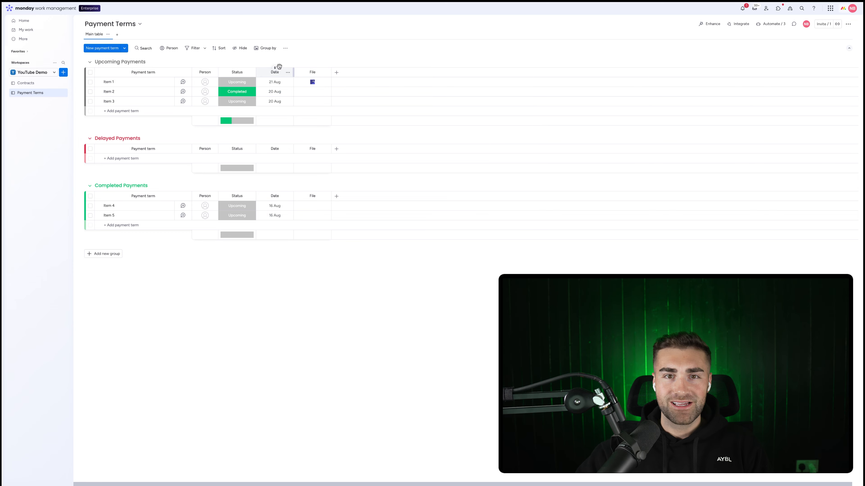
# Rename the Date column as Date Created
pyautogui.click(276, 72)
pyautogui.write('Created')
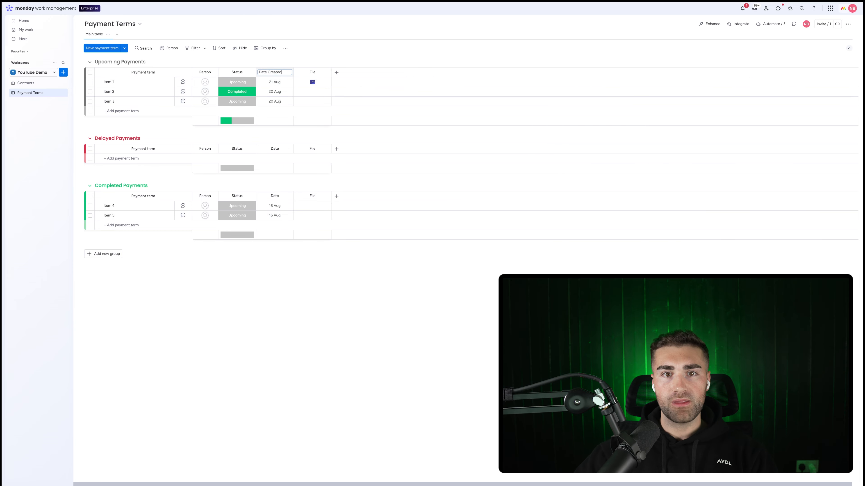
pyautogui.press('Return')
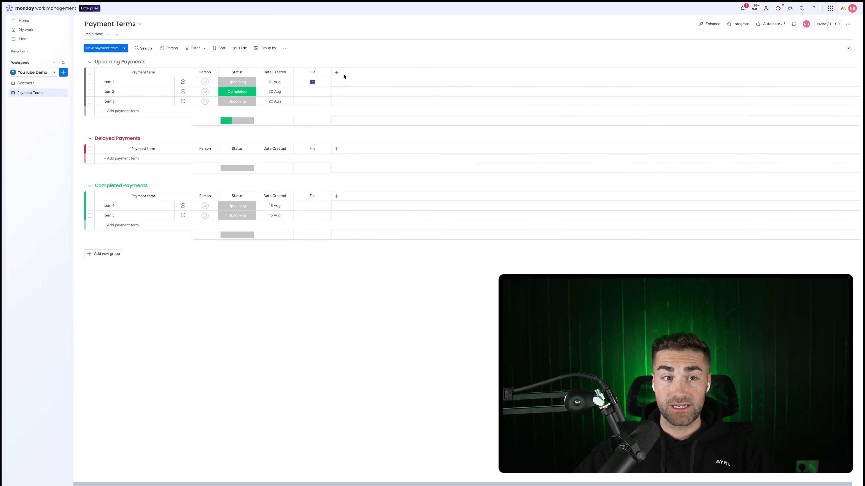
# Add a second date column to the Payment Terms board and name it Date Completed
pyautogui.click(335, 73)
pyautogui.write('date')
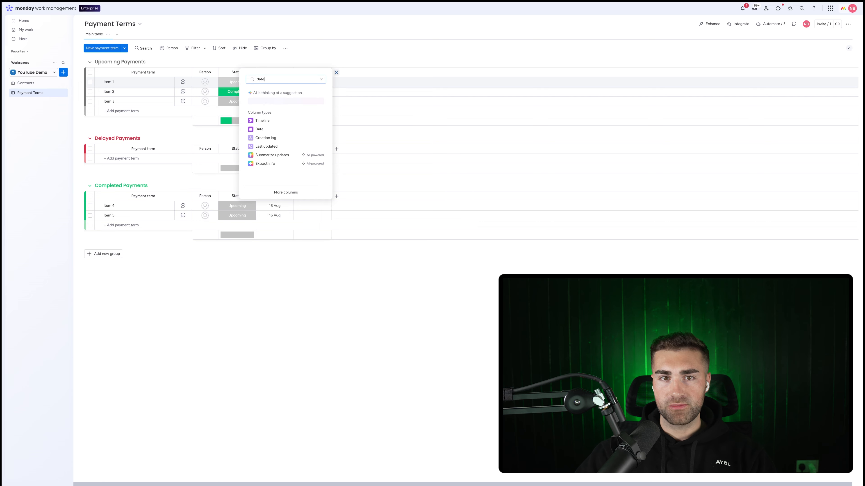
pyautogui.click(259, 130)
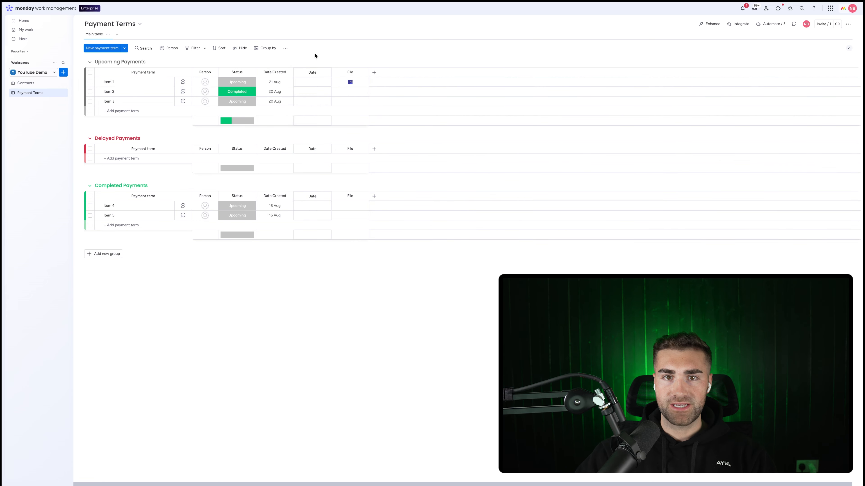
pyautogui.click(309, 73)
pyautogui.write('Complete')
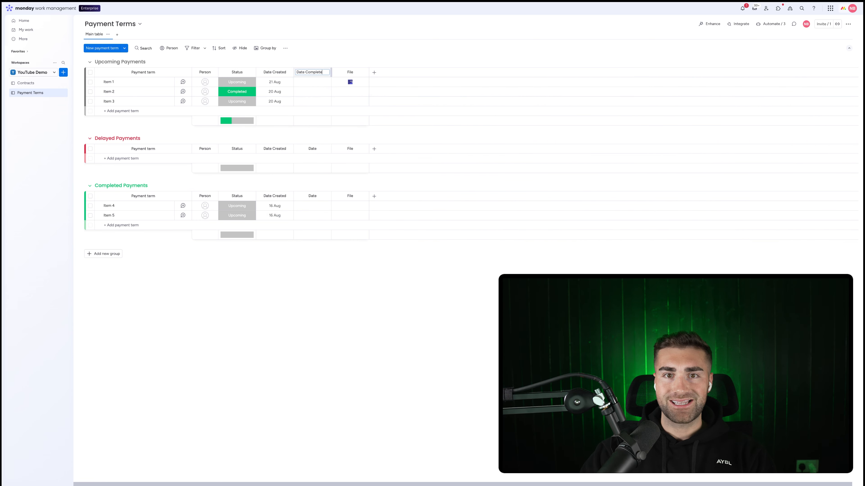
pyautogui.write('d')
pyautogui.press('Return')
# Restrict column editing on the Date Created and Date Completed columns
pyautogui.click(287, 72)
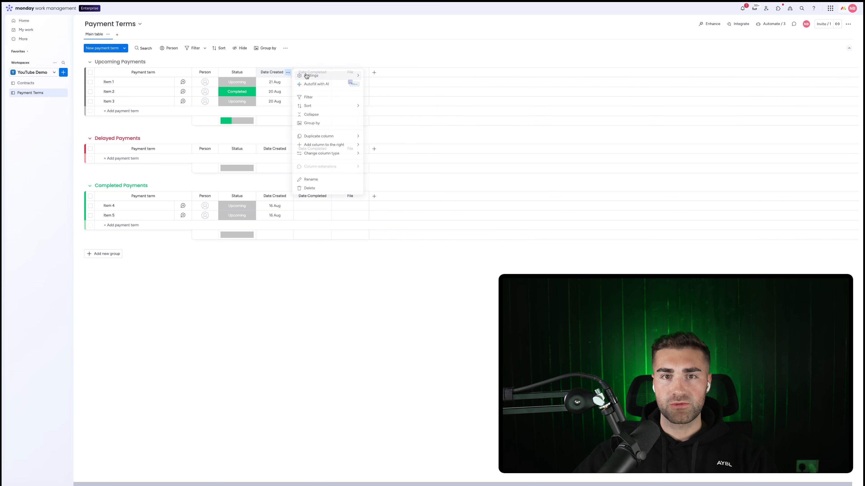
pyautogui.moveTo(306, 76)
pyautogui.click(388, 134)
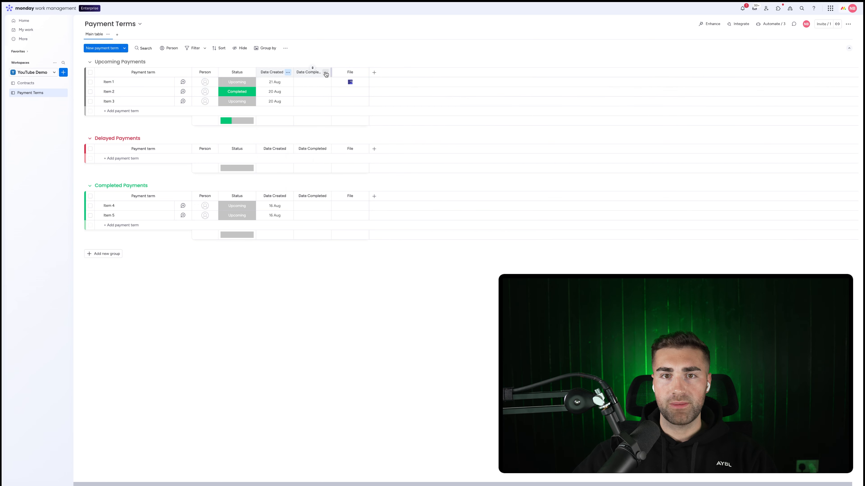
pyautogui.click(326, 72)
pyautogui.moveTo(344, 81)
pyautogui.click(414, 133)
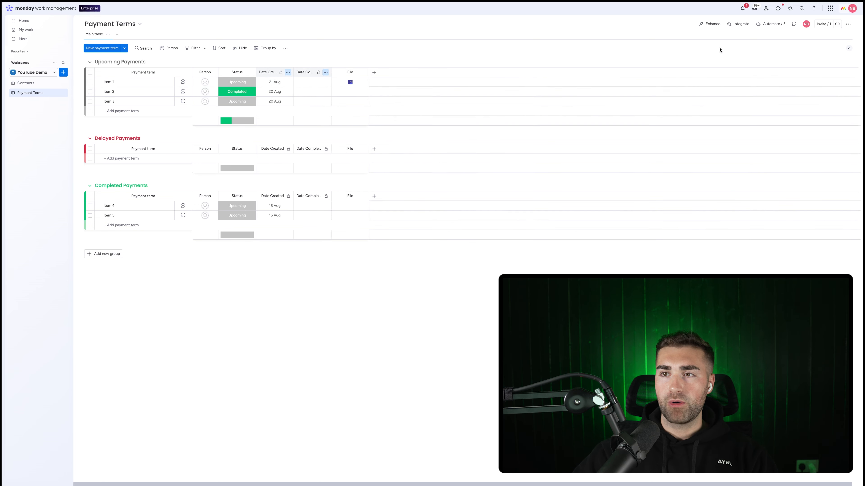
# Create an automation on the Payment Terms board that sets Date Created to today when an item is created
pyautogui.click(770, 29)
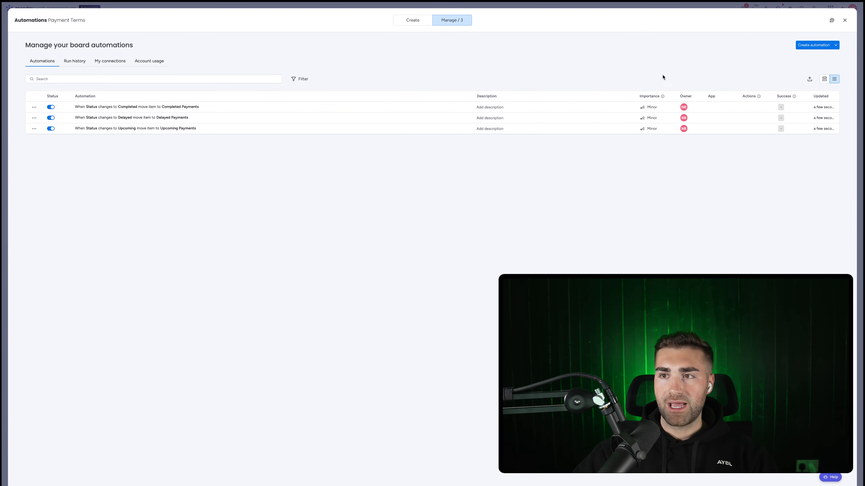
pyautogui.click(805, 45)
pyautogui.click(227, 64)
pyautogui.click(207, 96)
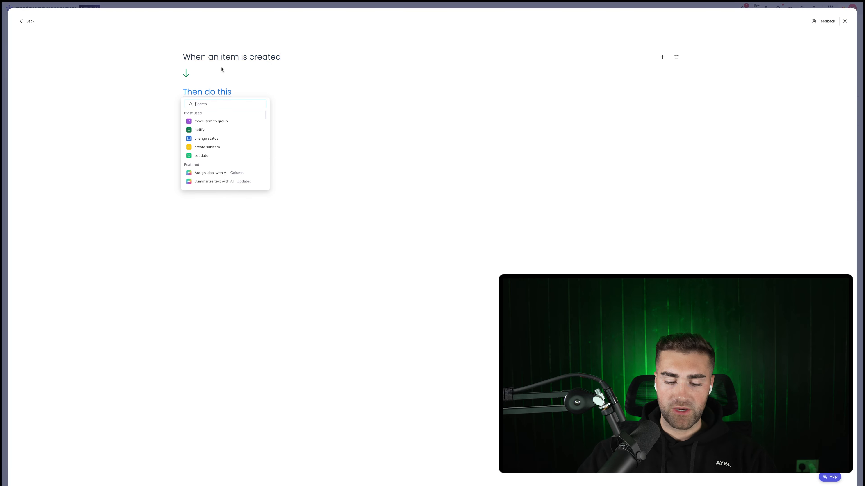
pyautogui.write('set date')
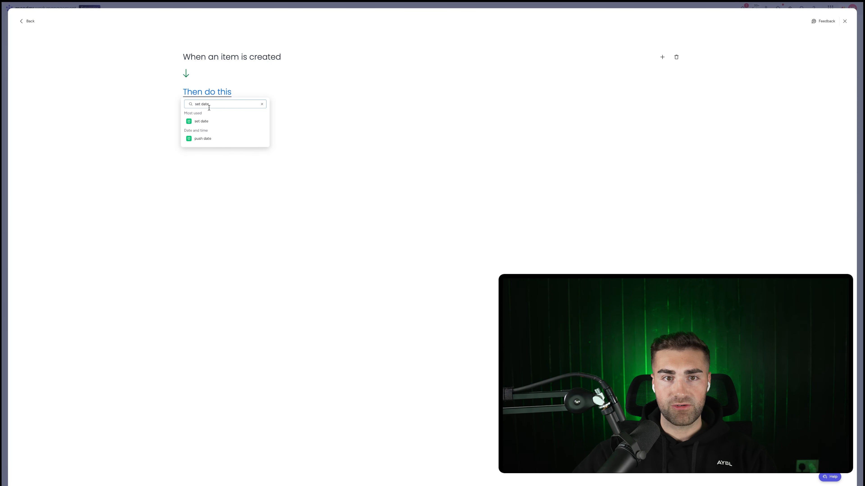
pyautogui.click(205, 119)
pyautogui.click(242, 114)
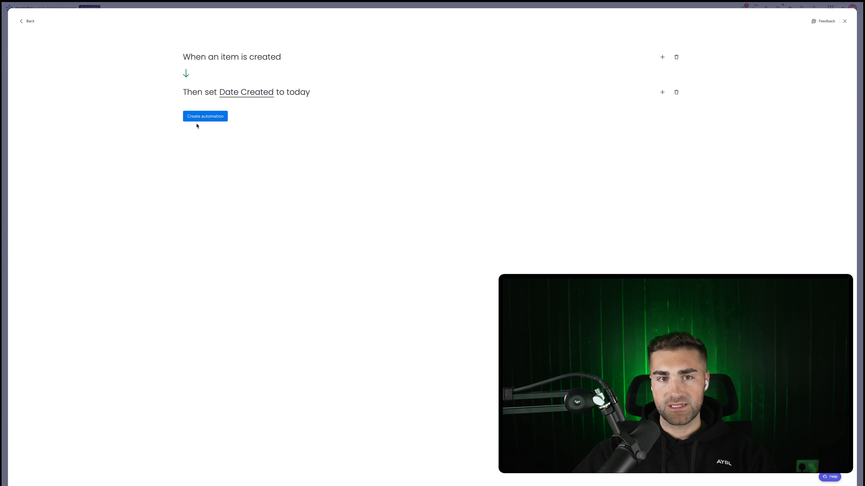
pyautogui.click(199, 116)
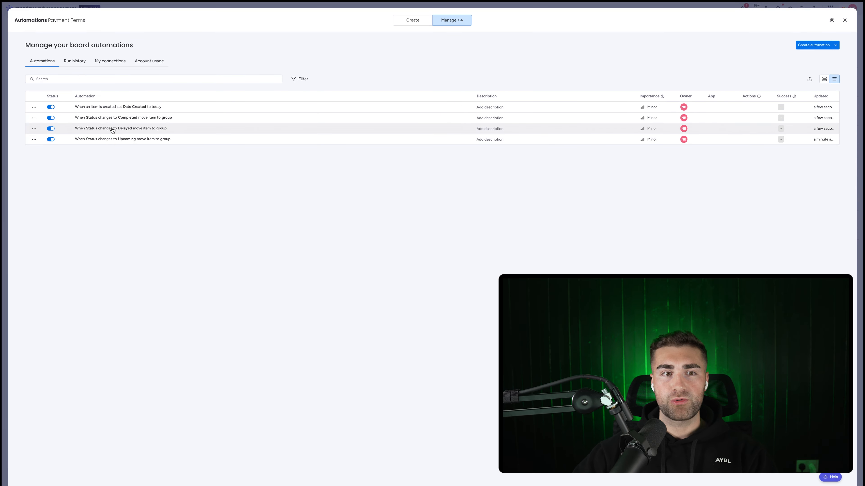
# Extend the automation for Status changing to Completed so it also sets Date Completed to today, and return to the board
pyautogui.click(109, 118)
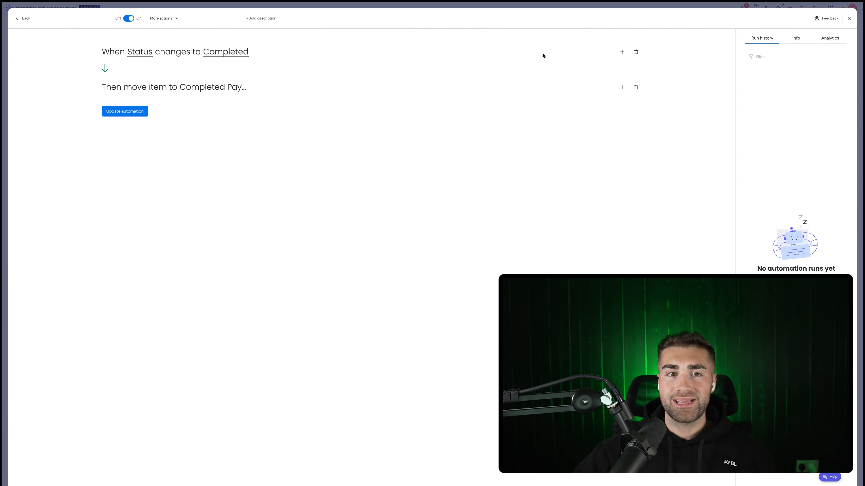
pyautogui.click(621, 88)
pyautogui.write('s')
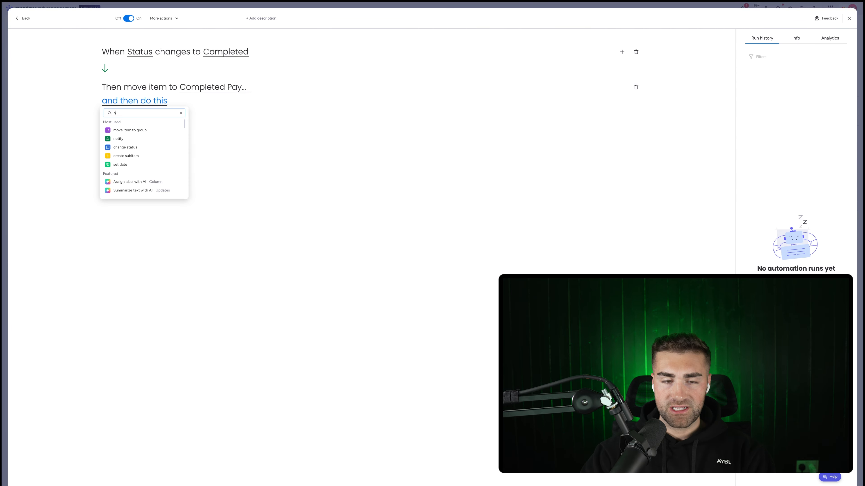
pyautogui.write('et date')
pyautogui.click(148, 131)
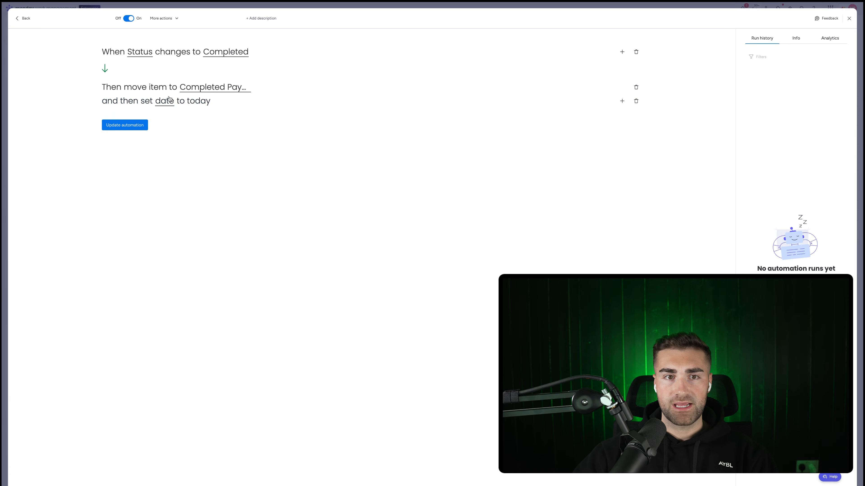
pyautogui.click(164, 101)
pyautogui.click(208, 136)
pyautogui.click(116, 127)
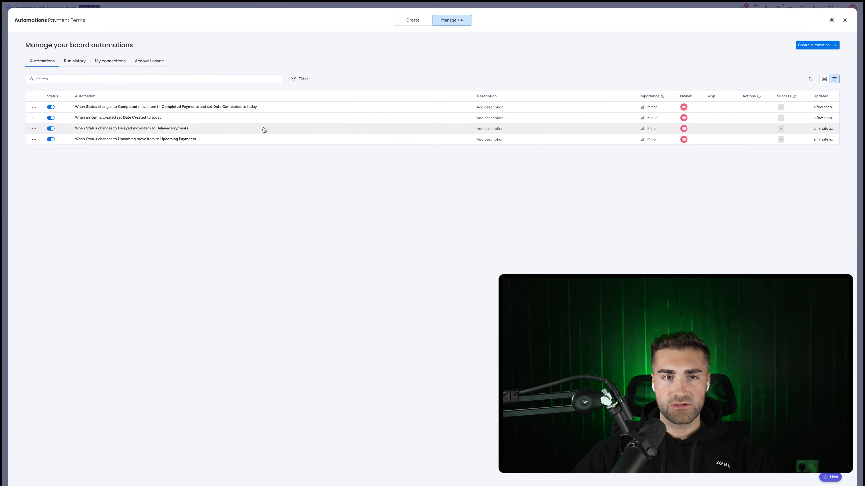
pyautogui.press('Escape')
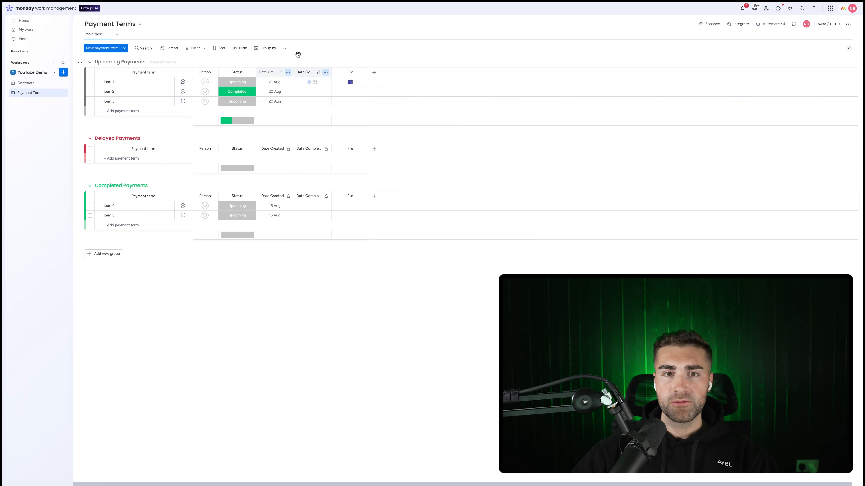
# Delete the File column from the Payment Terms board
pyautogui.moveTo(363, 73); pyautogui.dragTo(363, 73)
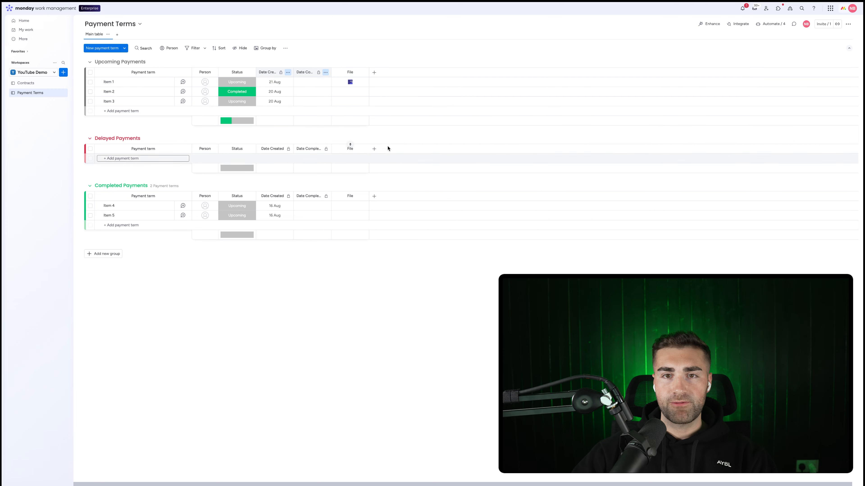
pyautogui.click(363, 73)
pyautogui.click(364, 73)
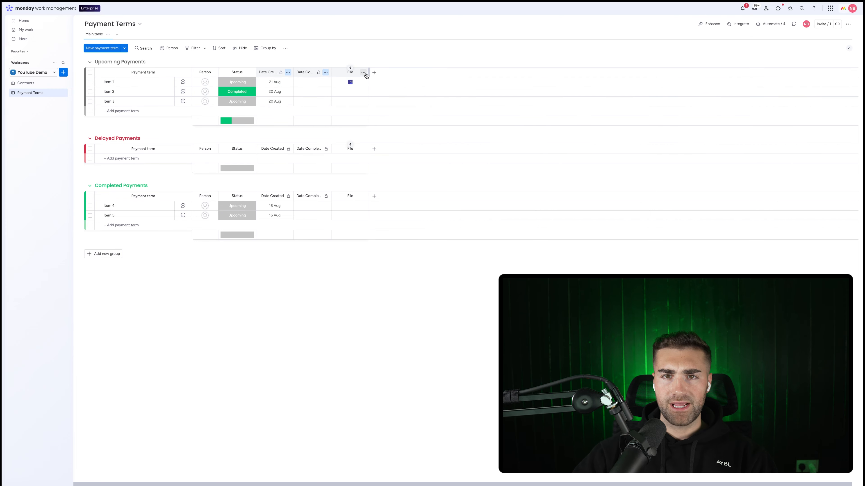
pyautogui.click(364, 74)
pyautogui.click(388, 168)
pyautogui.click(495, 40)
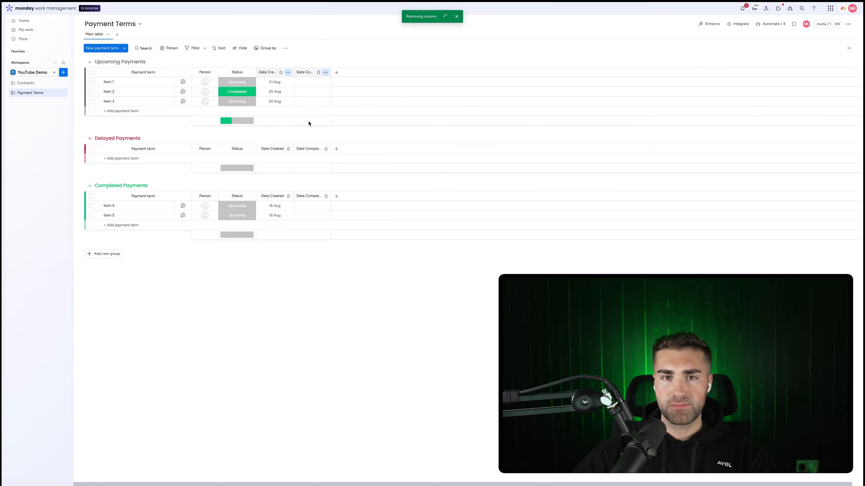
pyautogui.click(250, 72)
pyautogui.moveTo(306, 76)
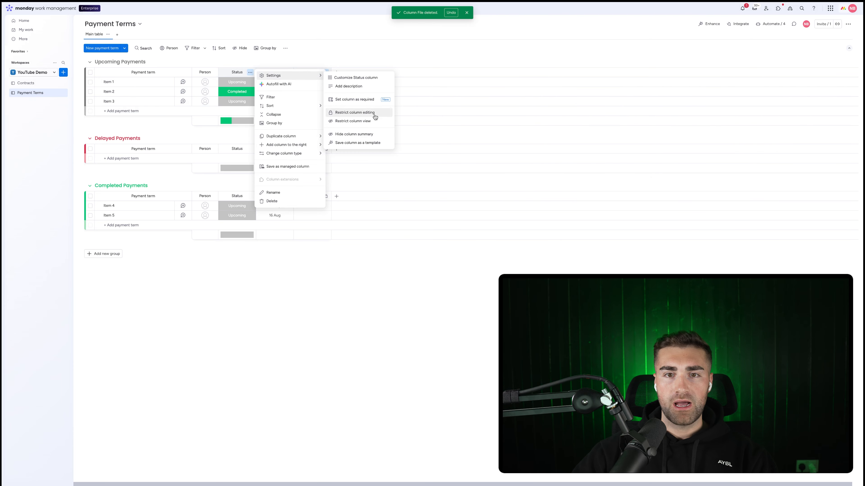
pyautogui.press('Escape')
# Set the Status of Item 1 to Delayed, Item 3 to Completed and Item 2 to Upcoming in the Upcoming Payments group
pyautogui.click(236, 82)
pyautogui.click(234, 106)
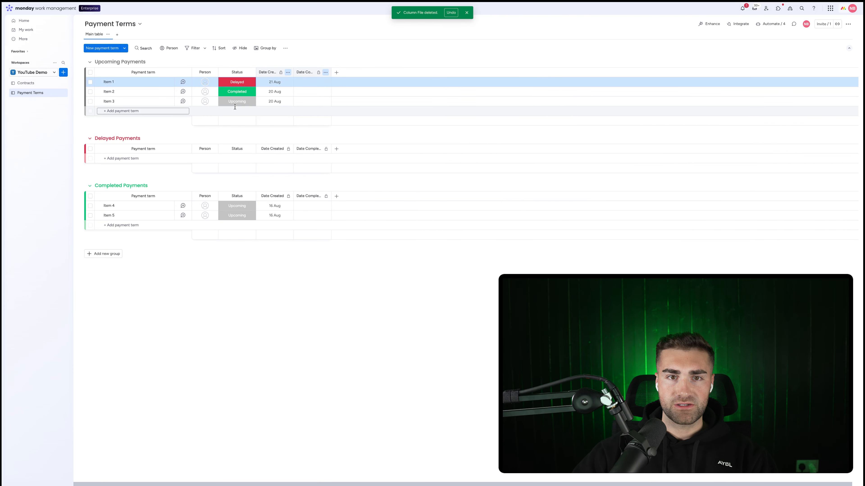
pyautogui.click(235, 102)
pyautogui.click(237, 140)
pyautogui.click(237, 92)
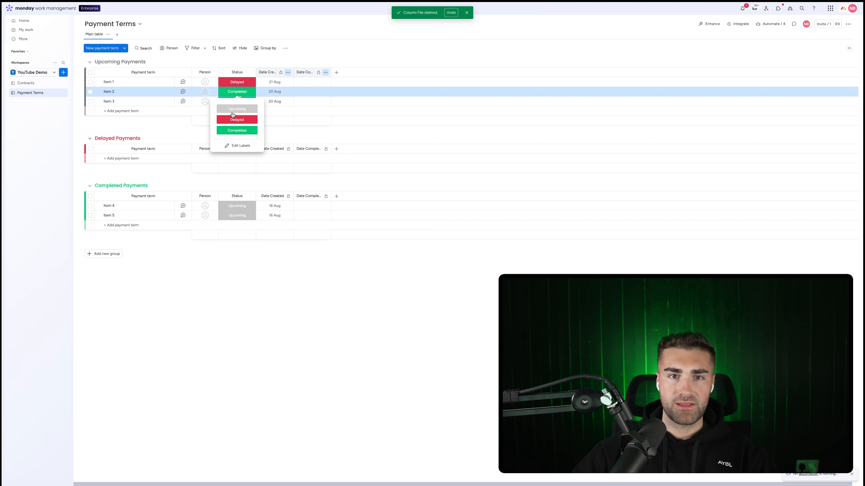
pyautogui.click(233, 110)
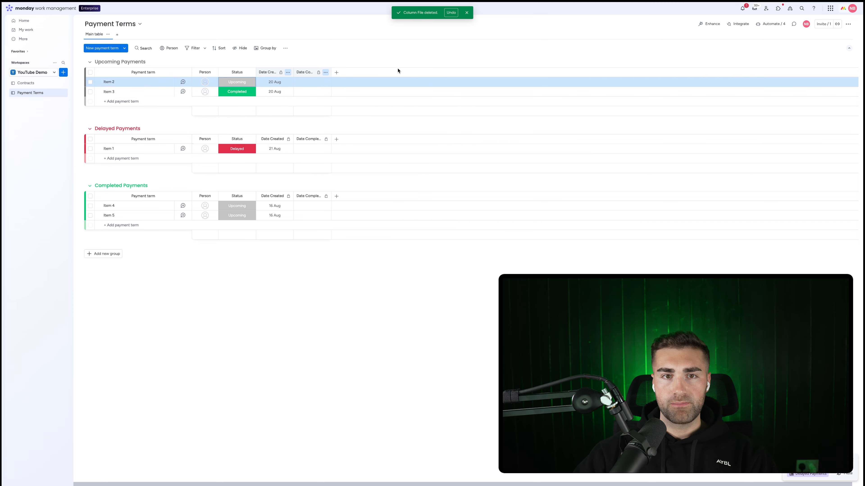
pyautogui.click(399, 48)
pyautogui.click(467, 12)
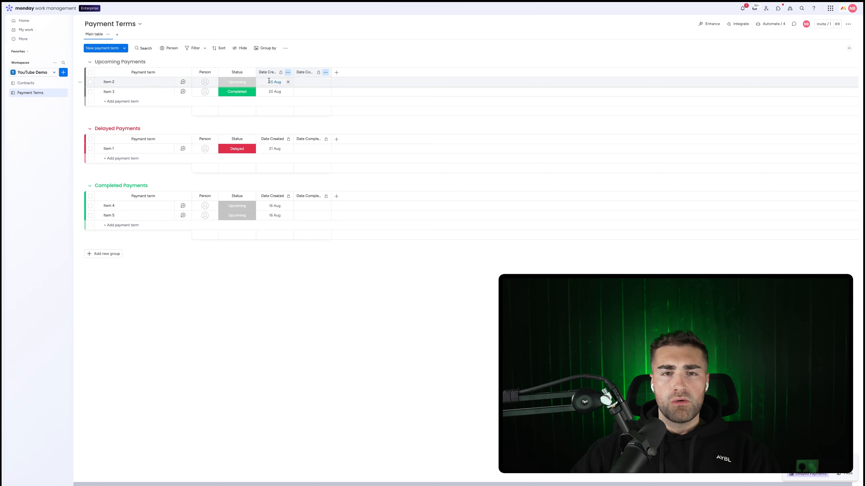
pyautogui.click(250, 90)
pyautogui.click(504, 59)
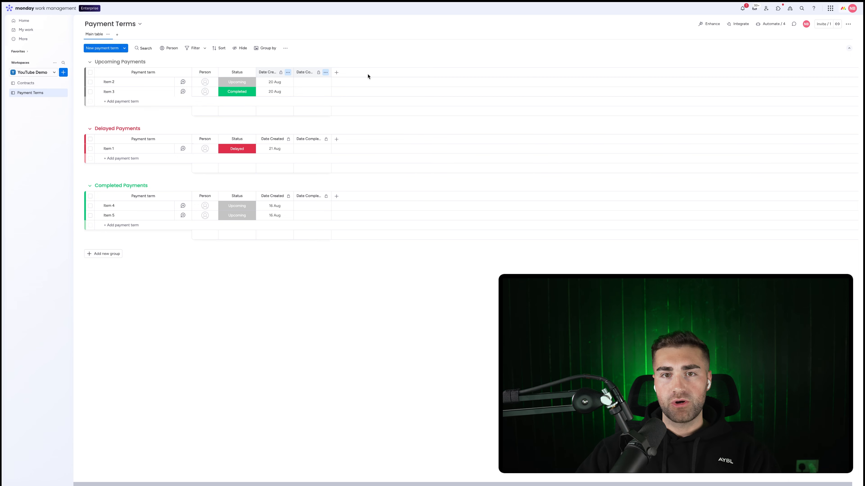
# Add a Connect boards column to the Payment Terms board and link it to the Contracts board with a two-way connection
pyautogui.click(337, 72)
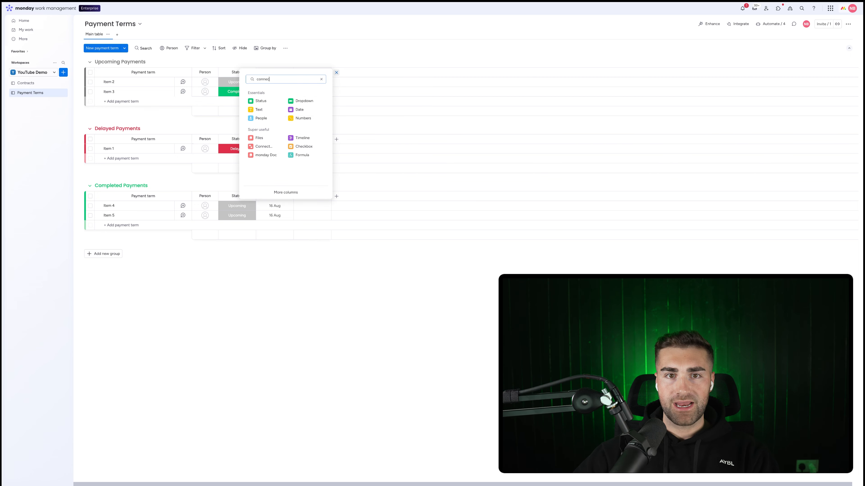
pyautogui.write('connec')
pyautogui.click(296, 119)
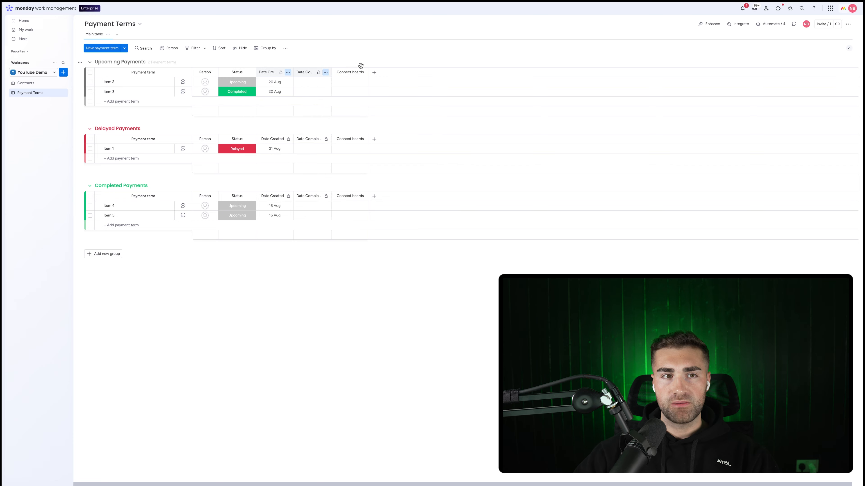
pyautogui.click(346, 92)
pyautogui.click(430, 141)
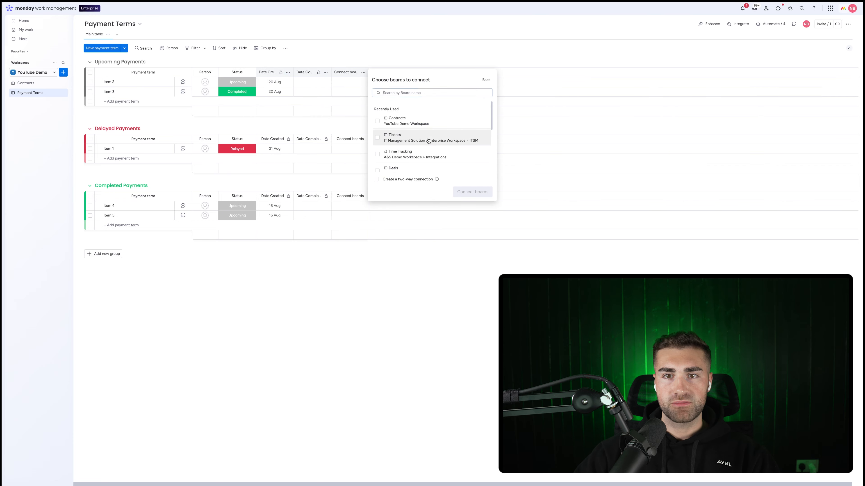
pyautogui.click(406, 121)
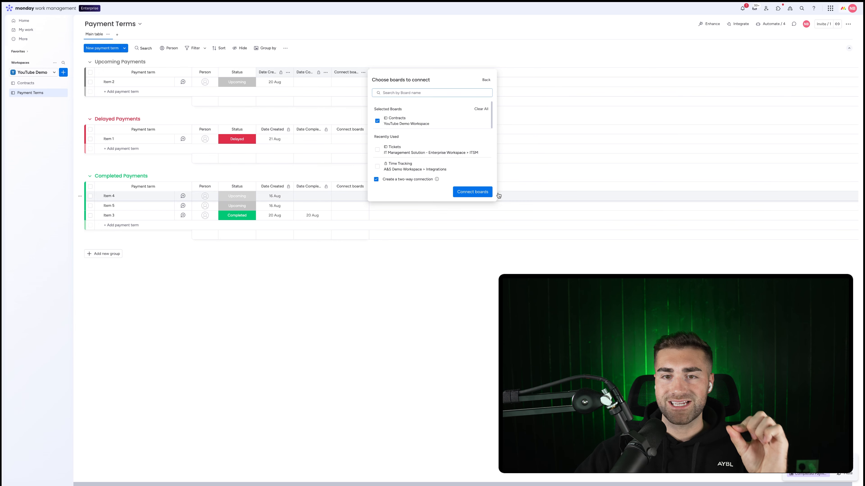
pyautogui.click(477, 194)
pyautogui.click(382, 65)
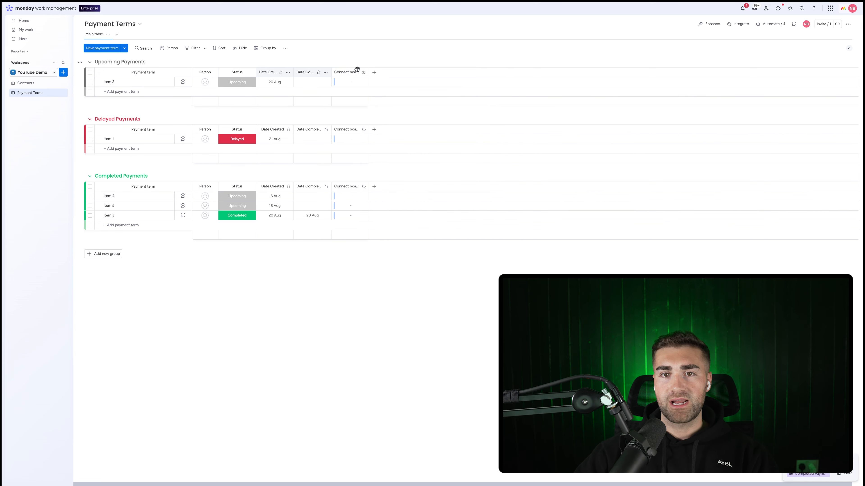
# Rename the connected boards column as Contract and move it directly after the Status column
pyautogui.press('BackSpace')
pyautogui.press('Return')
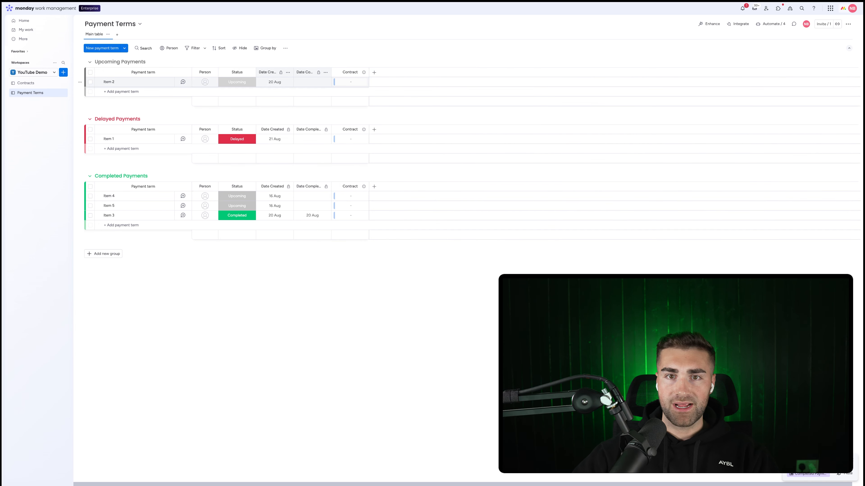
pyautogui.moveTo(351, 72); pyautogui.dragTo(265, 70)
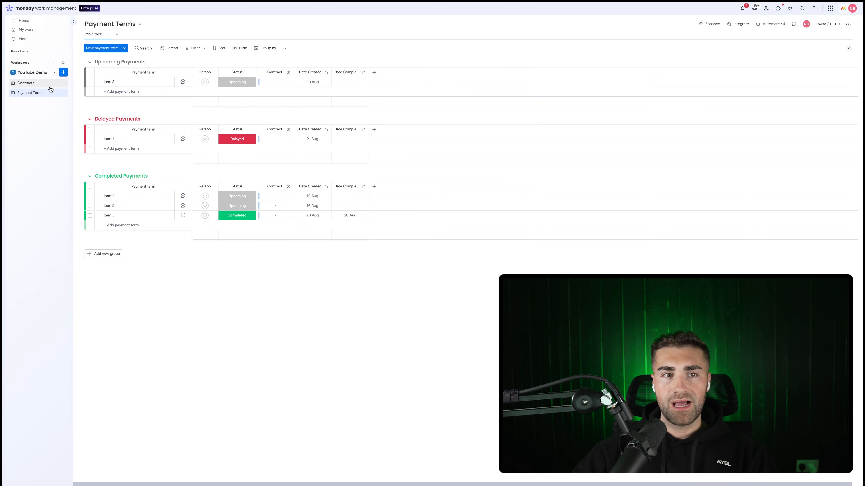
# Delete Item 2 from Active Contracts and Items 4, 5 and 3 from Completed Contracts on the Contracts board
pyautogui.click(34, 83)
pyautogui.click(90, 82)
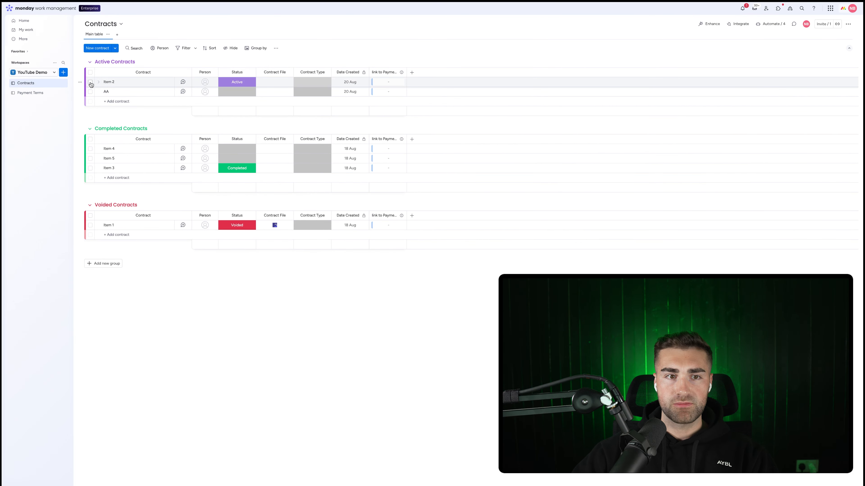
pyautogui.click(90, 148)
pyautogui.click(91, 158)
pyautogui.click(90, 168)
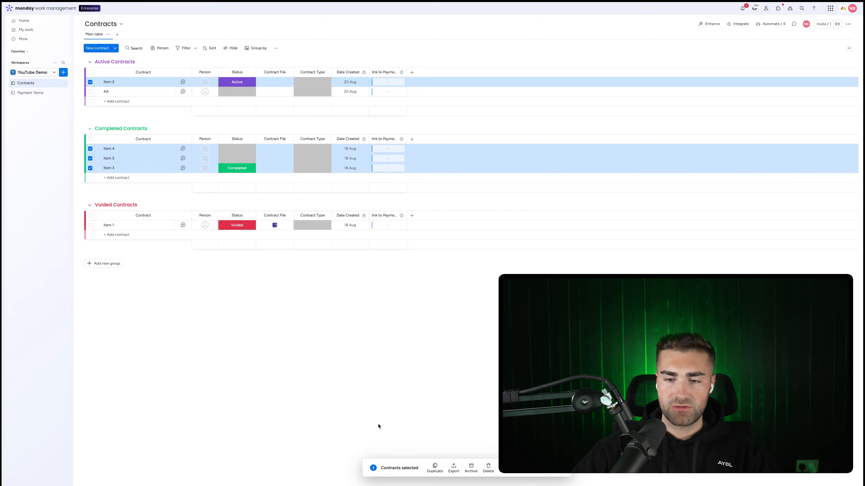
pyautogui.click(488, 467)
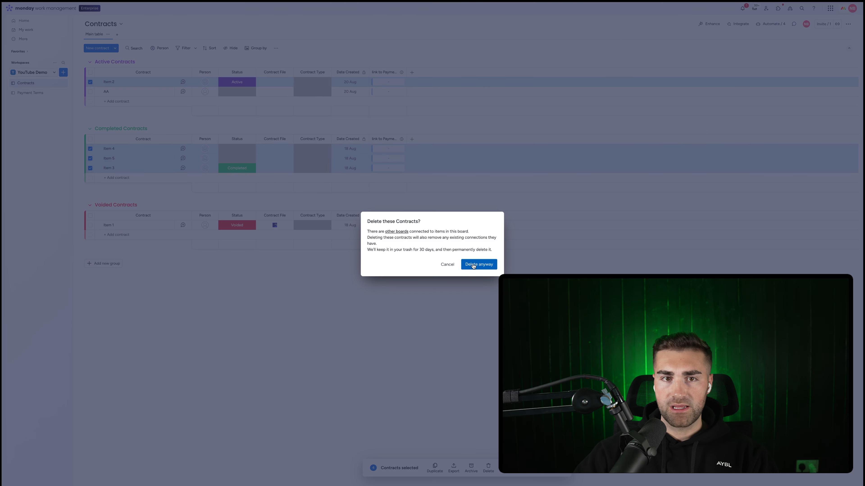
pyautogui.click(478, 266)
# Rename the remaining active contract as Example Contract and return to the Payment Terms board
pyautogui.click(109, 81)
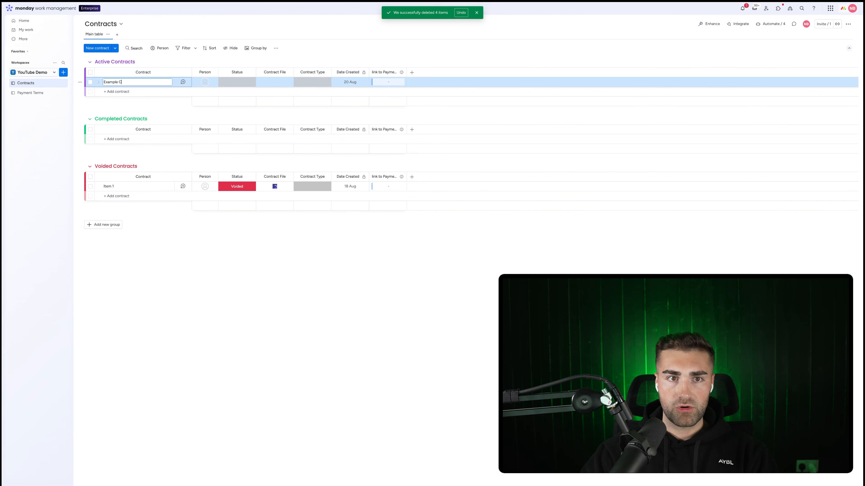
pyautogui.press('Return')
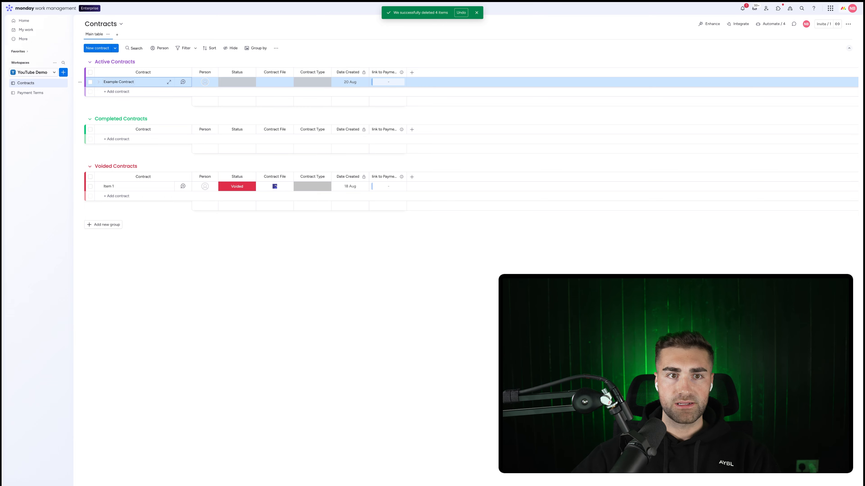
pyautogui.click(62, 141)
pyautogui.click(30, 94)
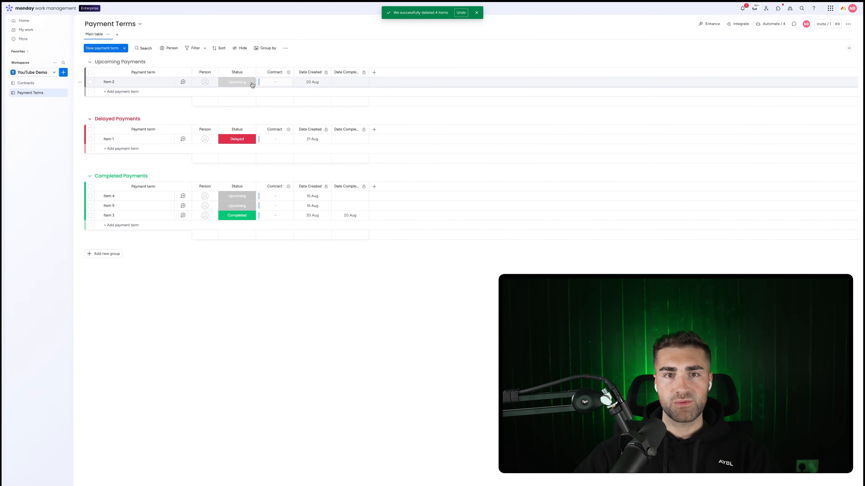
# Connect Item 2, Item 1 and Item 4 to Example Contract and widen the Contract column to show the full name
pyautogui.click(272, 82)
pyautogui.click(230, 152)
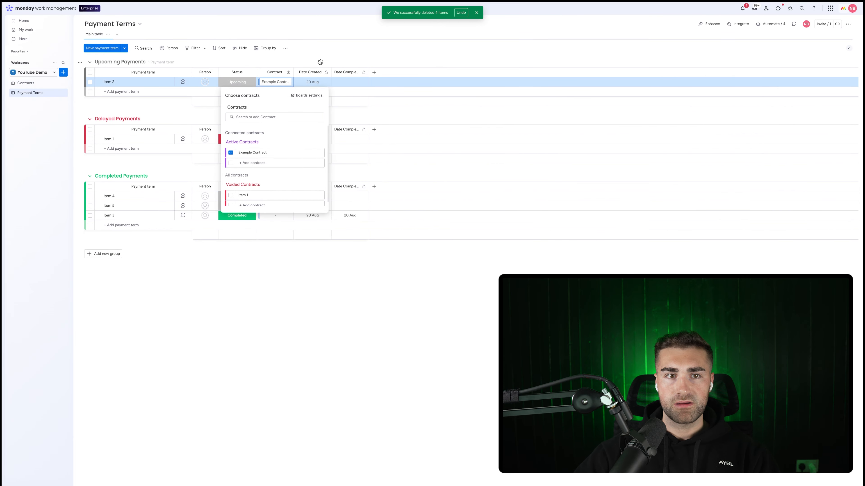
pyautogui.click(269, 139)
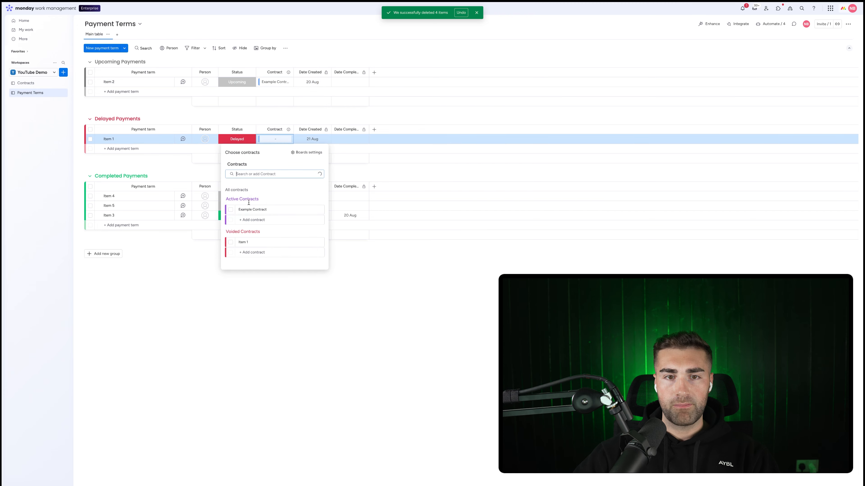
pyautogui.click(230, 210)
pyautogui.click(244, 113)
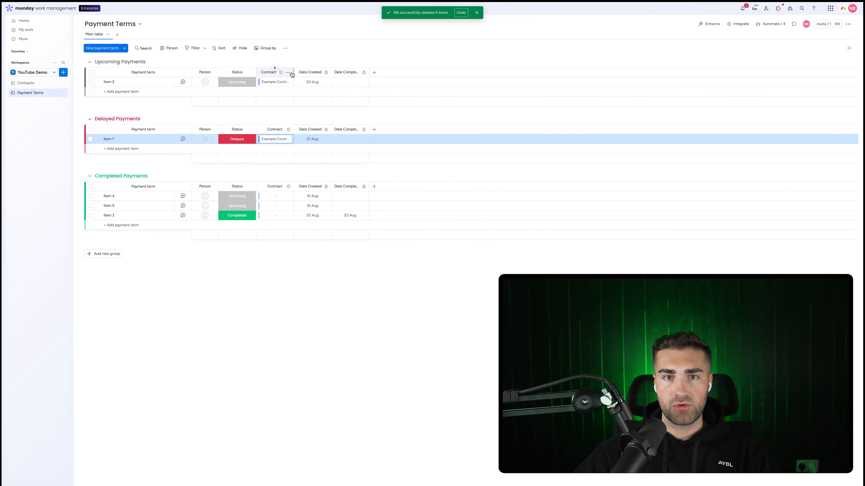
pyautogui.moveTo(293, 72); pyautogui.dragTo(315, 72)
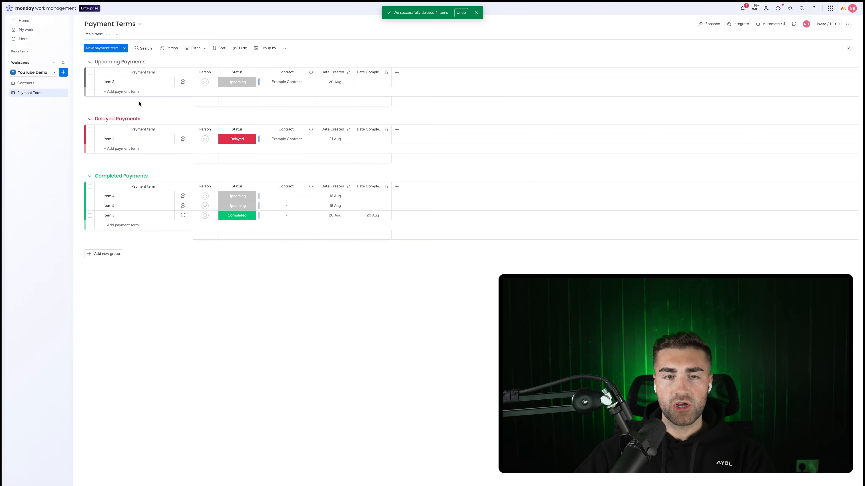
pyautogui.click(260, 197)
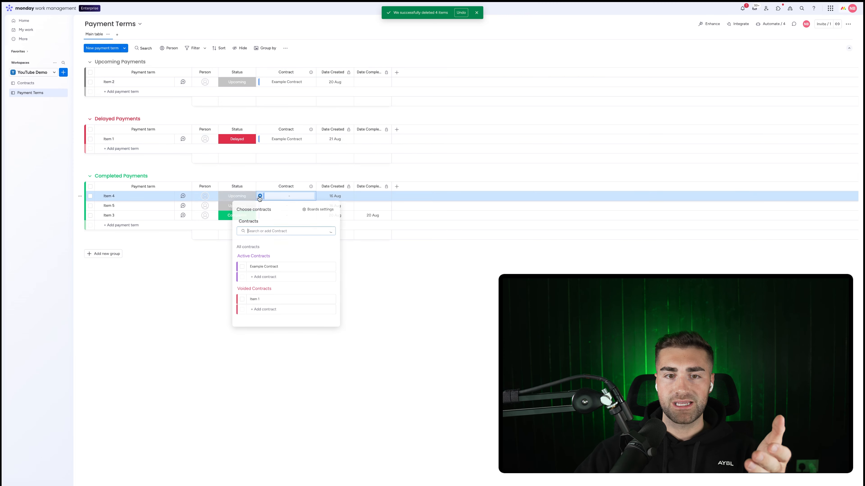
pyautogui.click(242, 267)
pyautogui.click(193, 164)
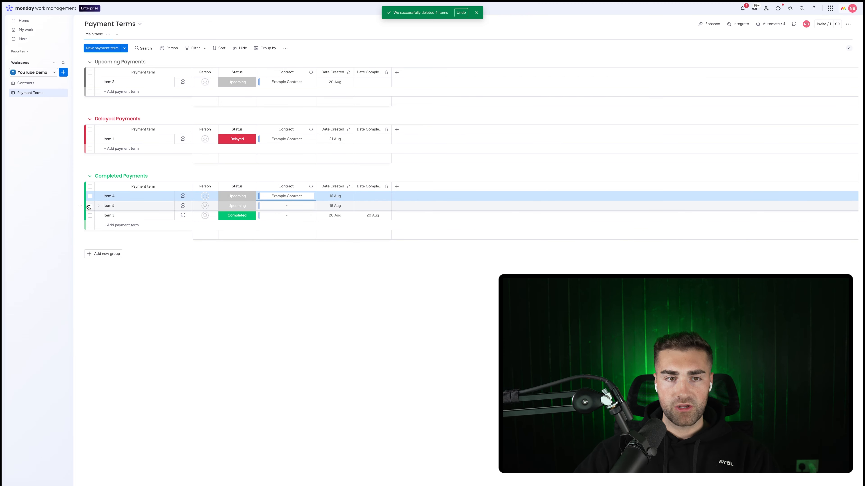
# Delete Item 5 and Item 3 from the Completed Payments group
pyautogui.click(90, 206)
pyautogui.click(90, 215)
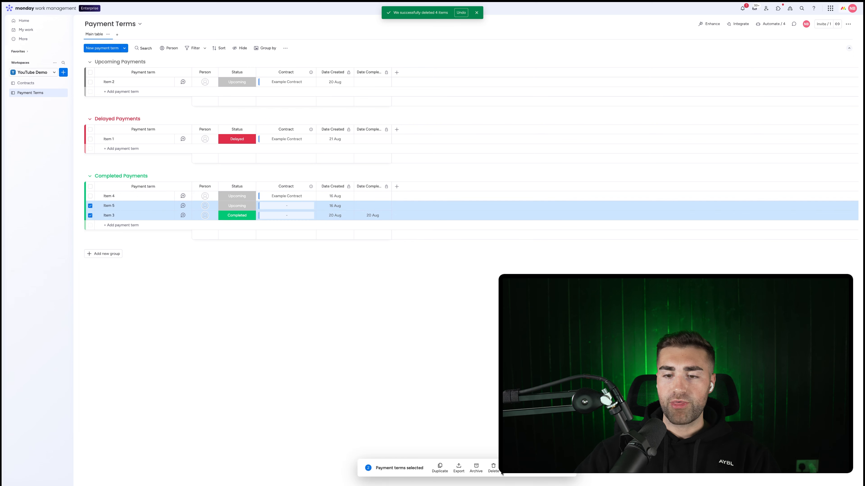
pyautogui.click(493, 468)
pyautogui.click(479, 266)
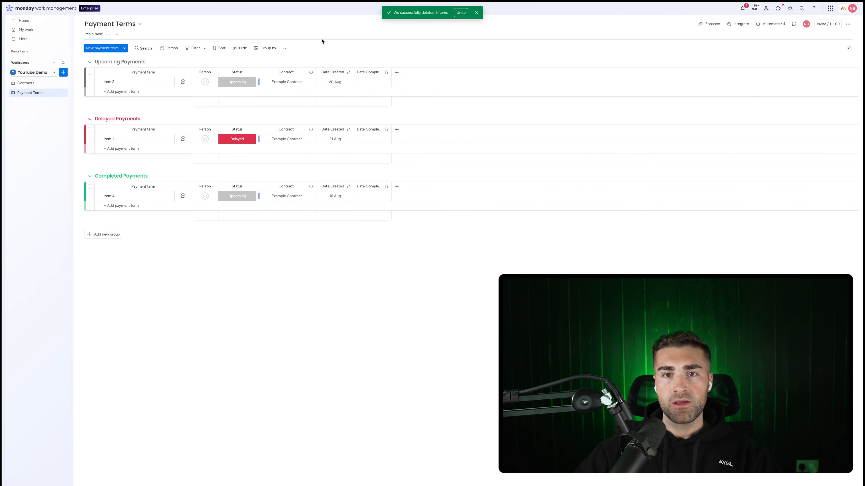
# Add a Numbers column named Term Value and place it directly after the Contract column
pyautogui.click(396, 72)
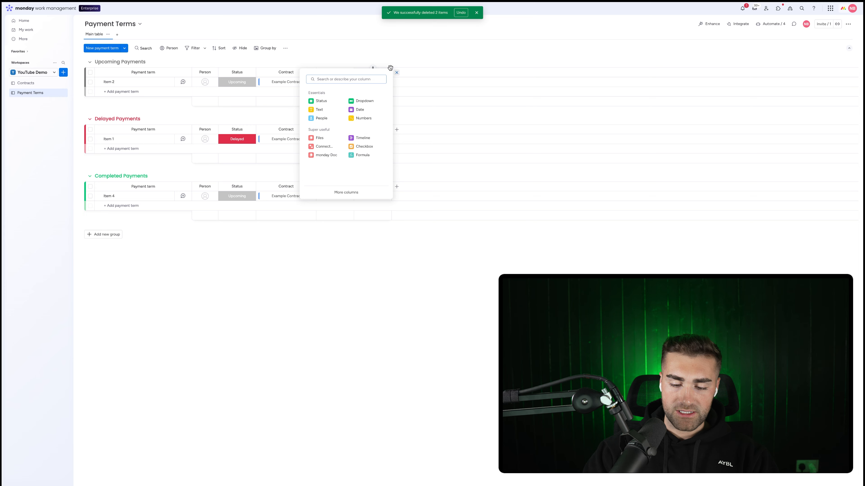
pyautogui.write('number')
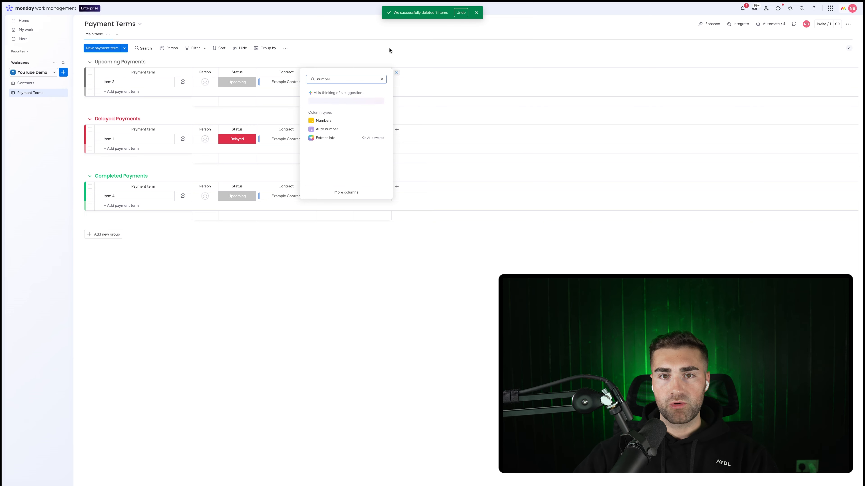
pyautogui.click(336, 118)
pyautogui.moveTo(399, 74); pyautogui.dragTo(342, 58)
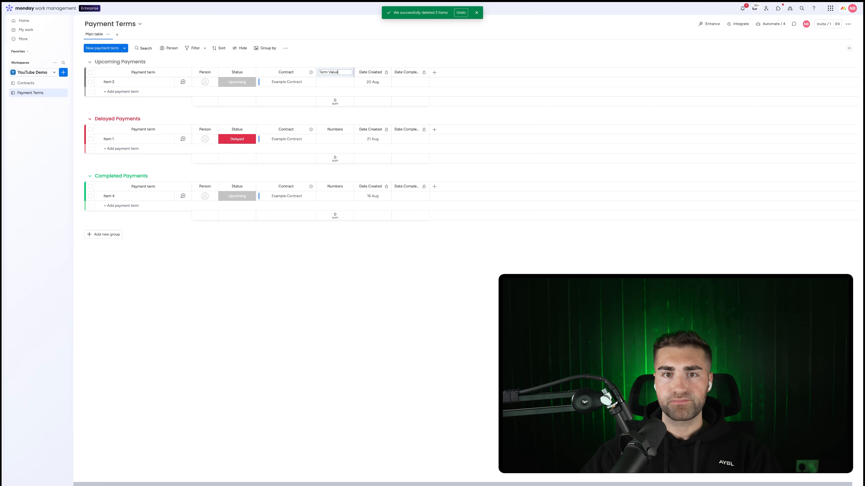
pyautogui.press('Return')
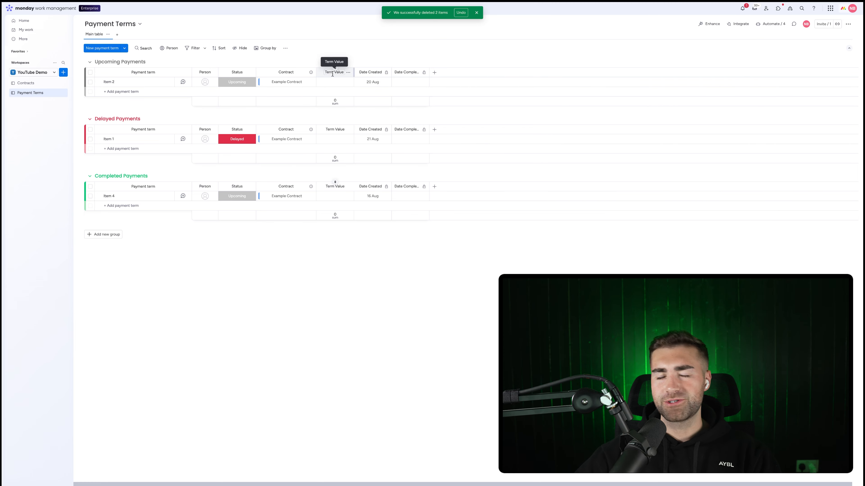
# Set the Term Value column's unit to $ and hide its column summary
pyautogui.click(348, 72)
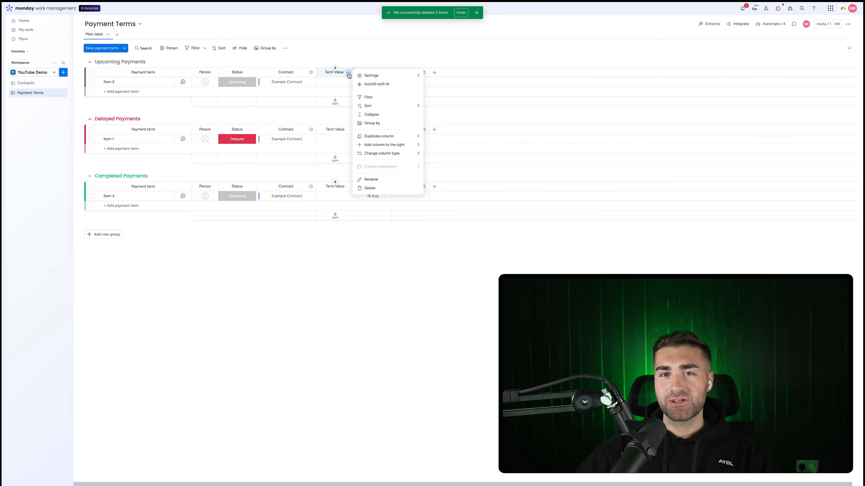
pyautogui.moveTo(376, 75)
pyautogui.click(447, 77)
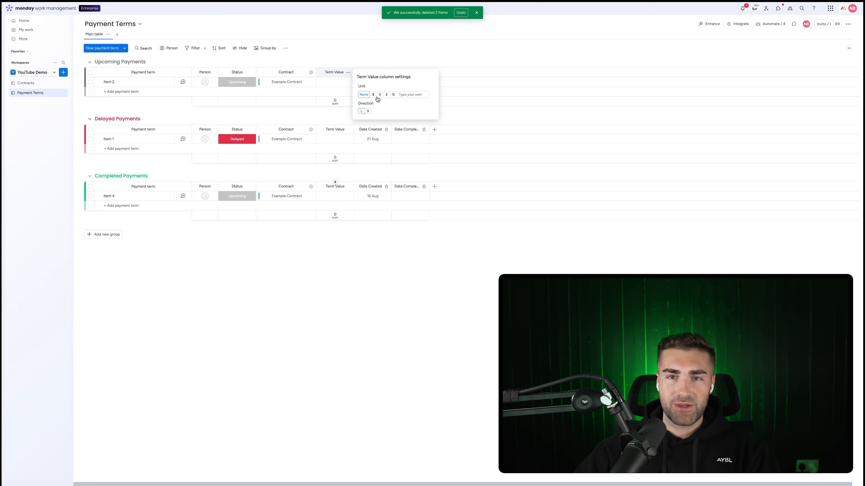
pyautogui.click(366, 40)
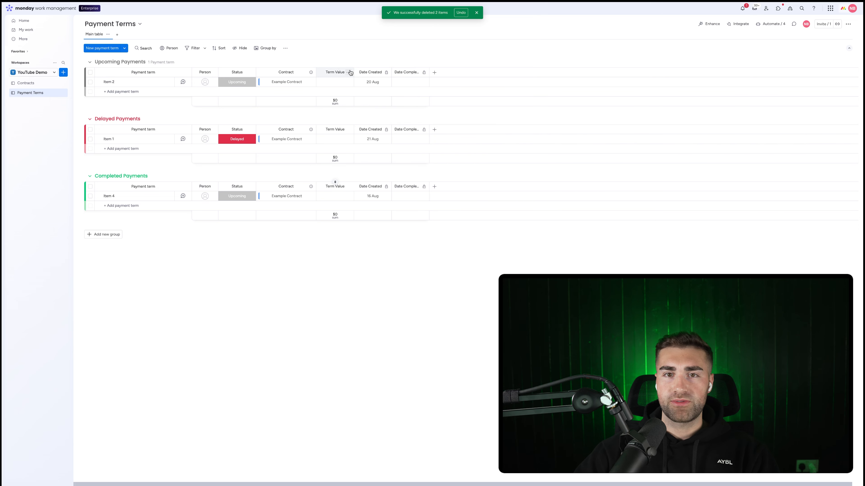
pyautogui.click(351, 73)
pyautogui.moveTo(375, 75)
pyautogui.click(450, 141)
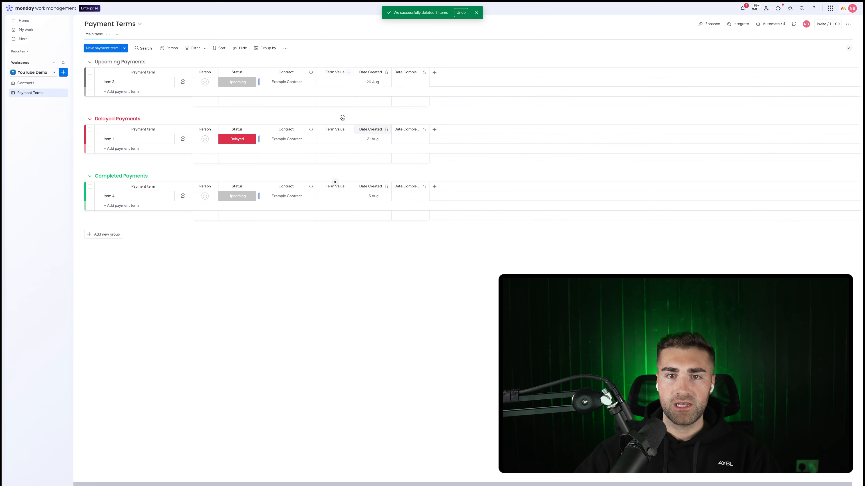
# Enter term values of $50,000 for Item 2, $180,000 for Item 1 and $25,000 for Item 4
pyautogui.click(341, 82)
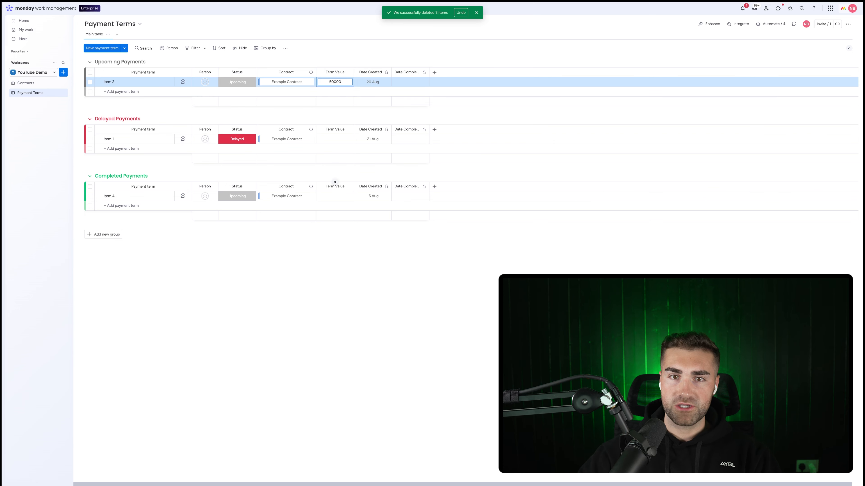
pyautogui.press('Return')
pyautogui.click(329, 140)
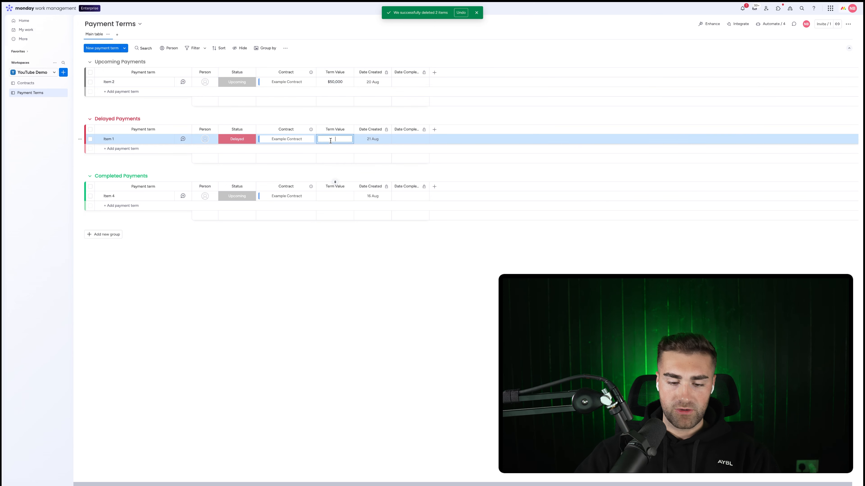
pyautogui.write('180,00')
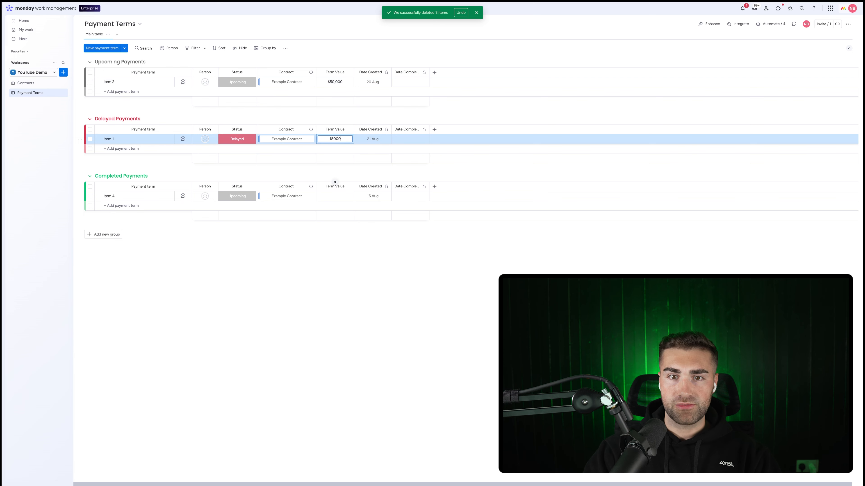
pyautogui.write('0')
pyautogui.click(334, 196)
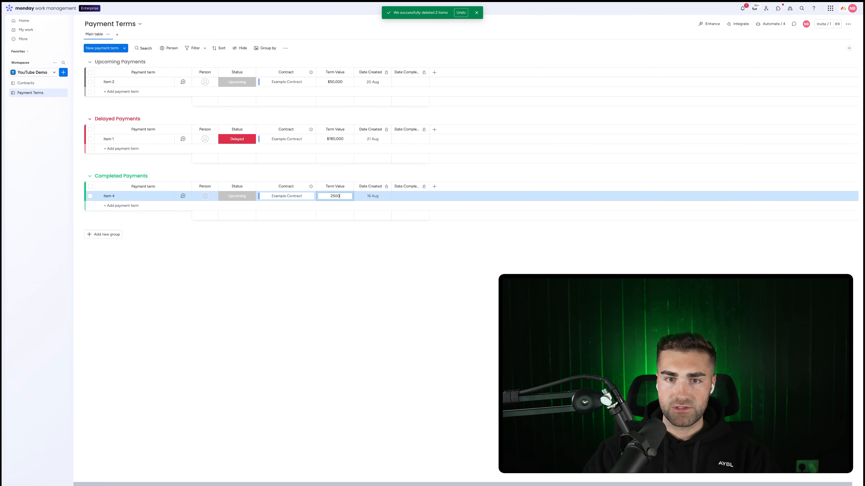
pyautogui.press('Return')
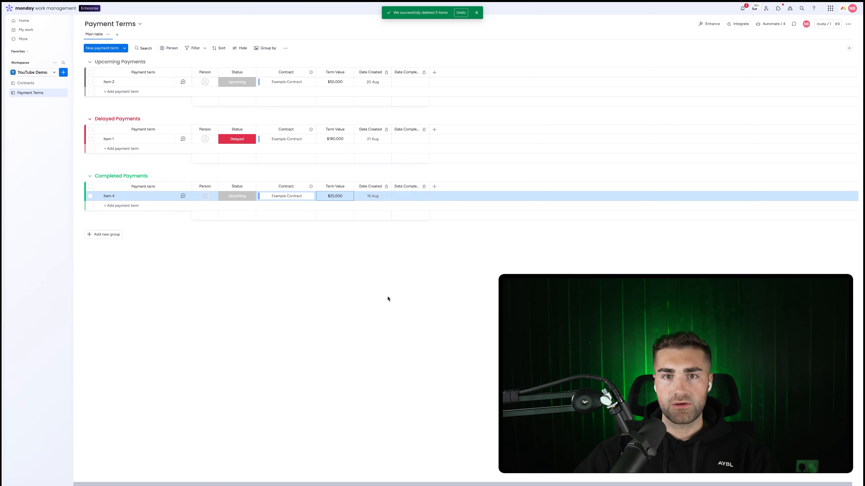
pyautogui.click(388, 297)
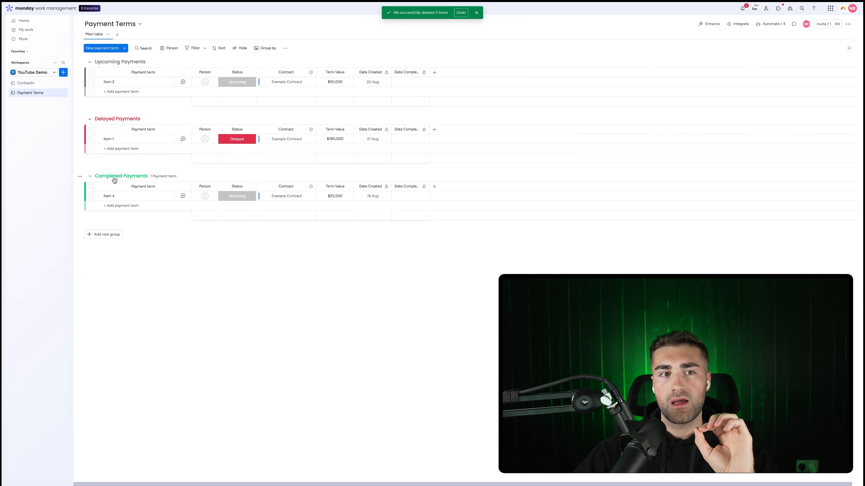
# On the Contracts board, rename the column linking to Payment Terms as Payment Terms and widen it to fit its name
pyautogui.click(29, 86)
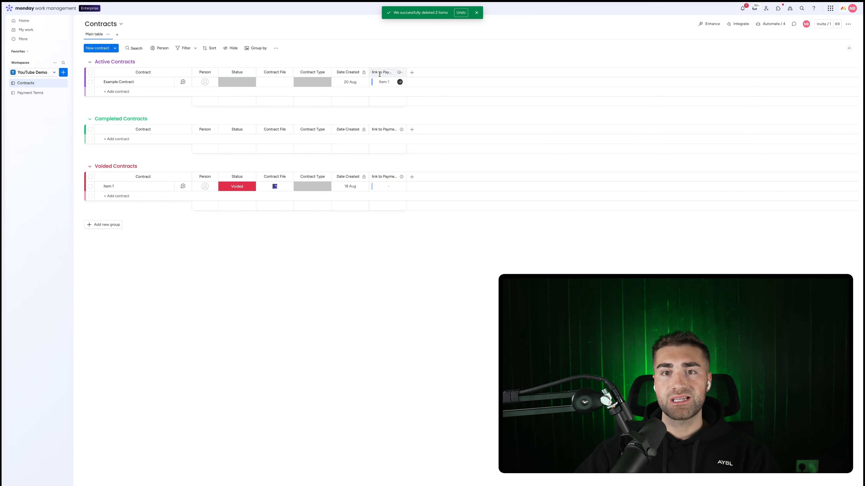
pyautogui.click(449, 93)
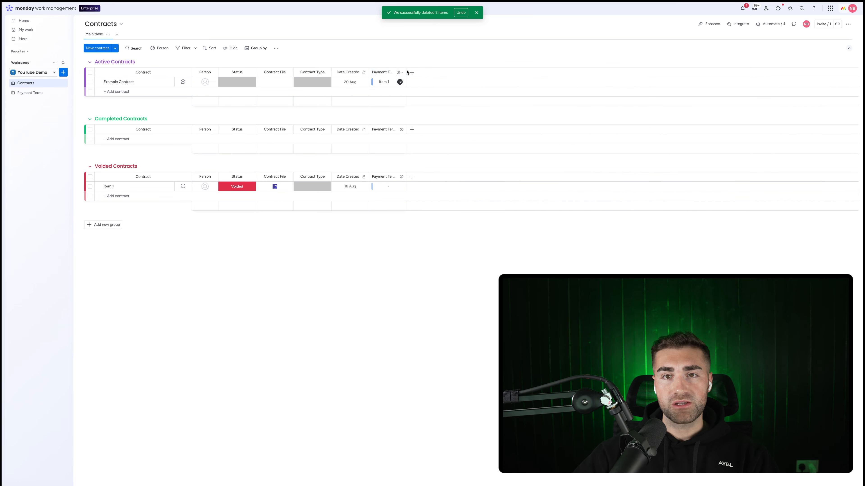
pyautogui.moveTo(405, 71); pyautogui.dragTo(428, 71)
# Restrict editing of the Payment Terms column and move it directly before Date Created
pyautogui.click(422, 73)
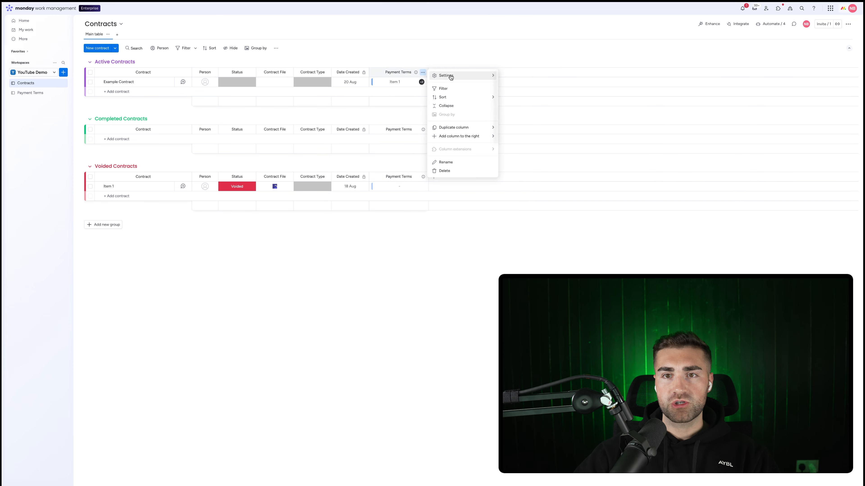
pyautogui.moveTo(469, 75)
pyautogui.click(517, 114)
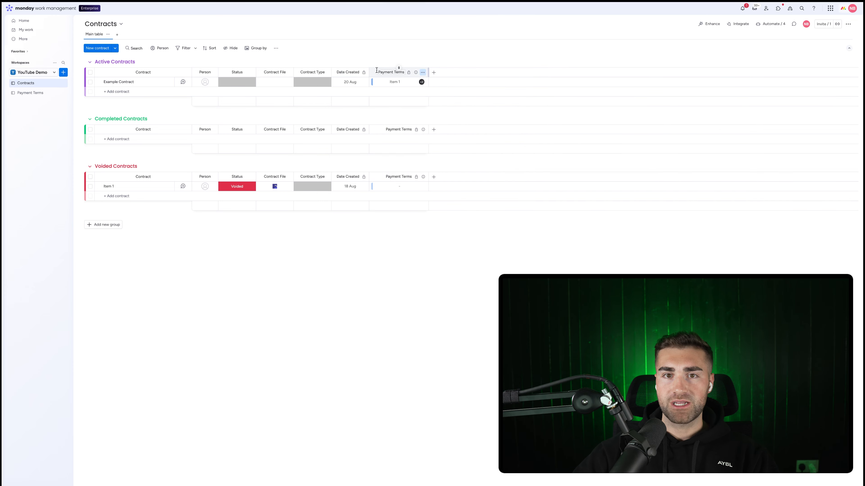
pyautogui.moveTo(384, 72); pyautogui.dragTo(345, 72)
# Add a Mirror column to the Contracts board that shows Term Value through the Payment Terms connection
pyautogui.click(433, 72)
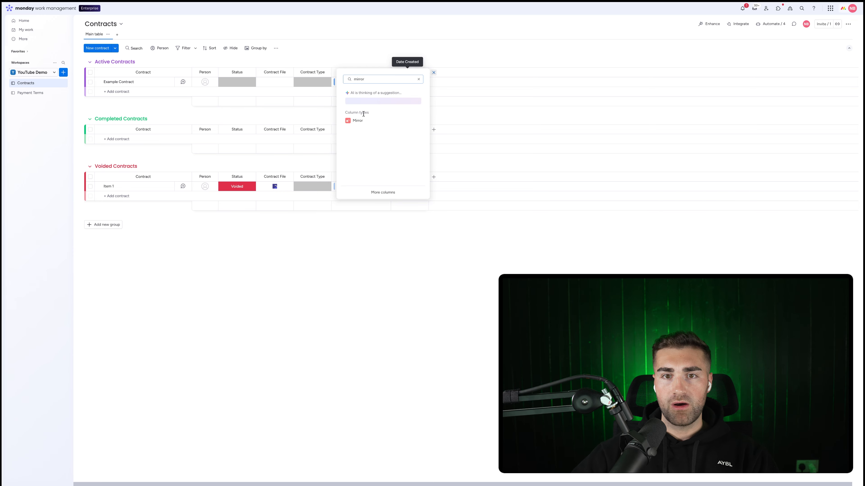
pyautogui.click(354, 120)
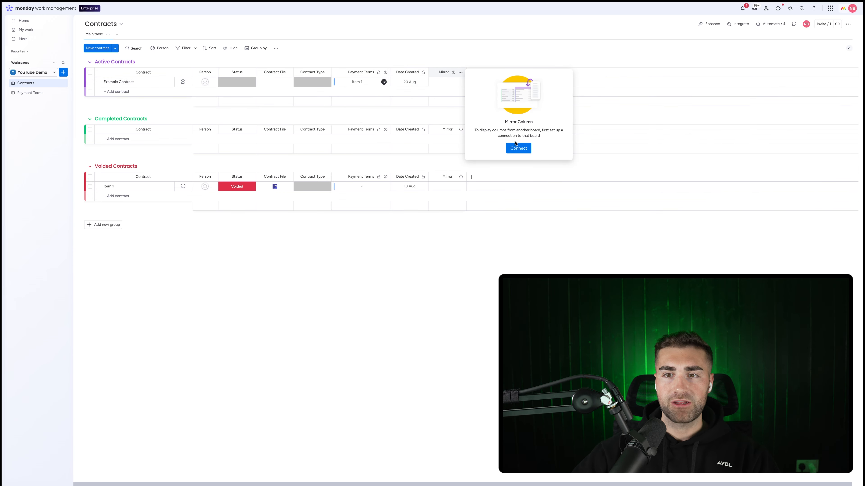
pyautogui.click(517, 147)
pyautogui.click(496, 88)
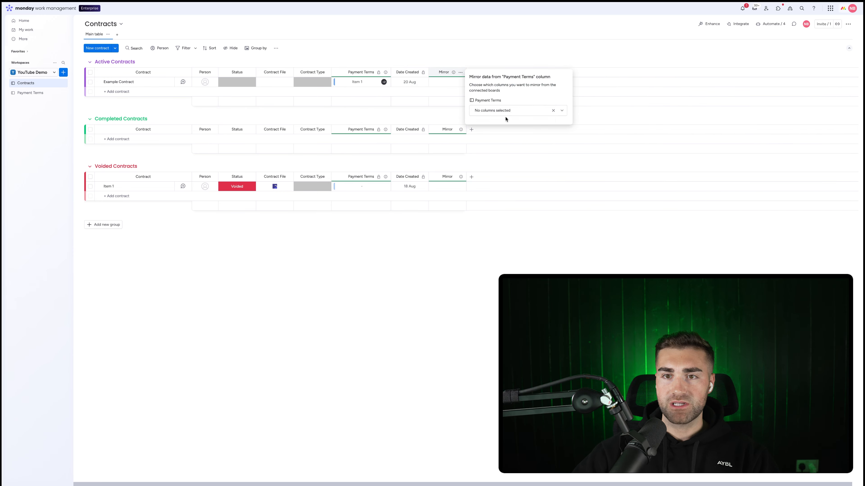
pyautogui.click(503, 111)
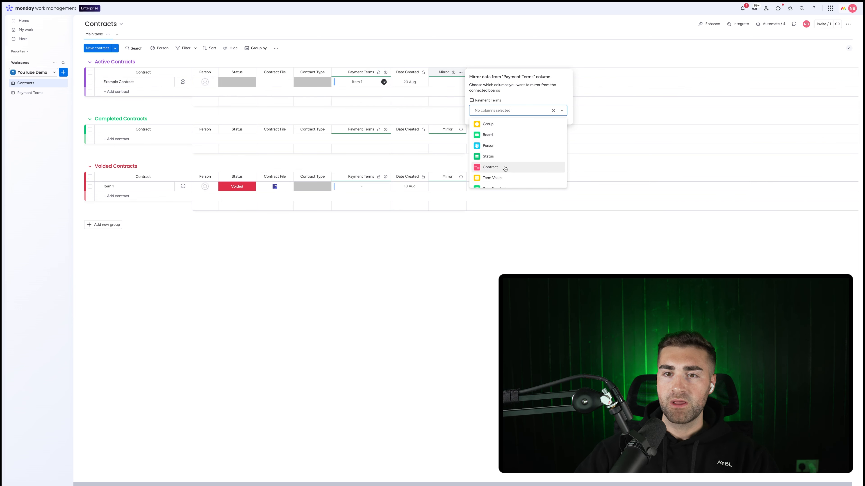
pyautogui.click(492, 178)
pyautogui.click(463, 65)
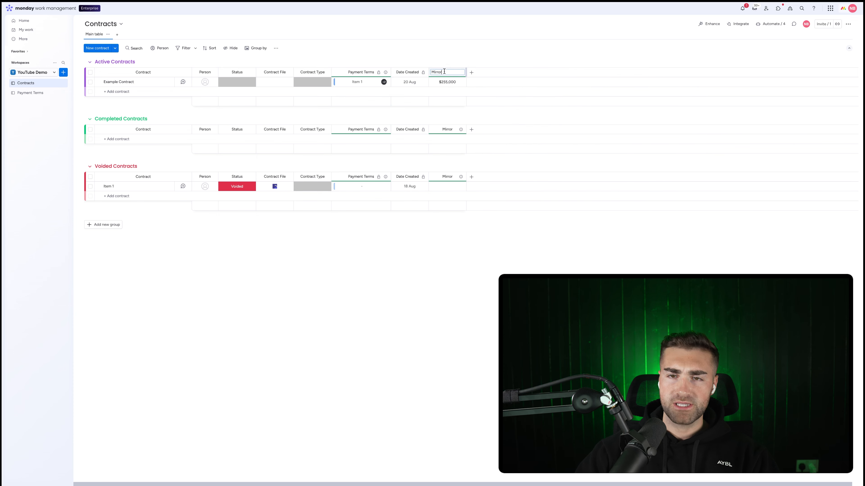
# Rename the mirror column as Contract Value, place it before Date Created, and return to the Payment Terms board
pyautogui.doubleClick(444, 71)
pyautogui.write('Contract Value')
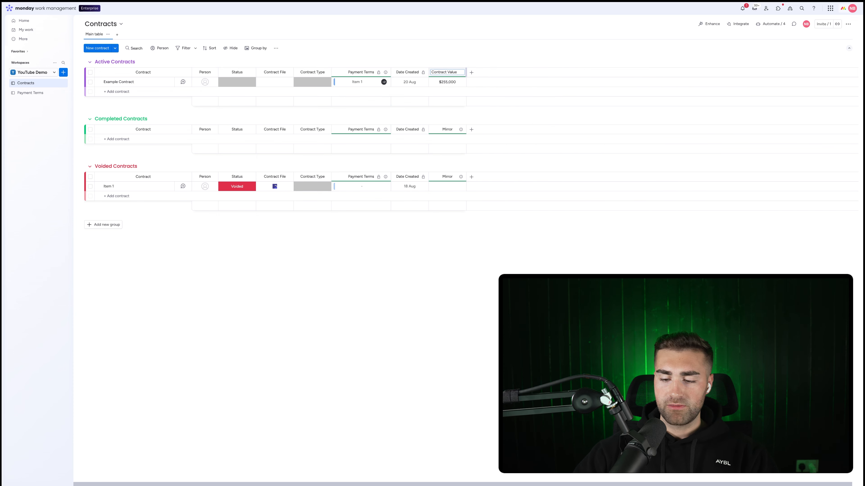
pyautogui.press('Return')
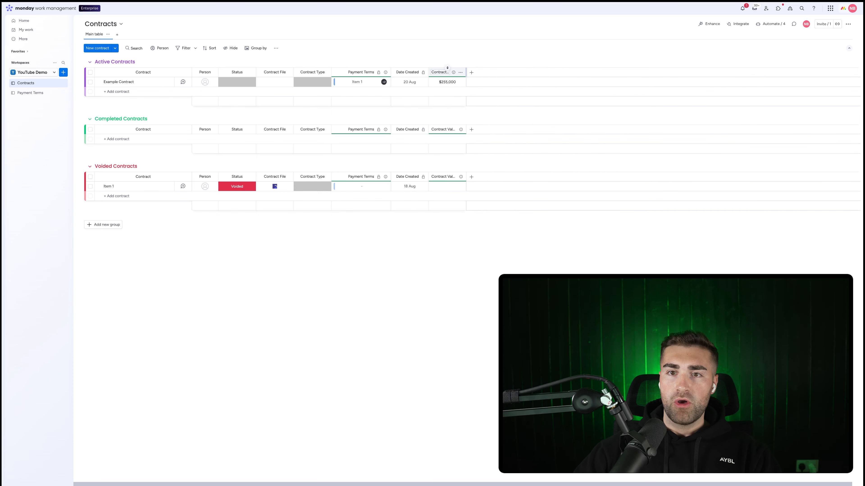
pyautogui.moveTo(421, 71); pyautogui.dragTo(448, 72)
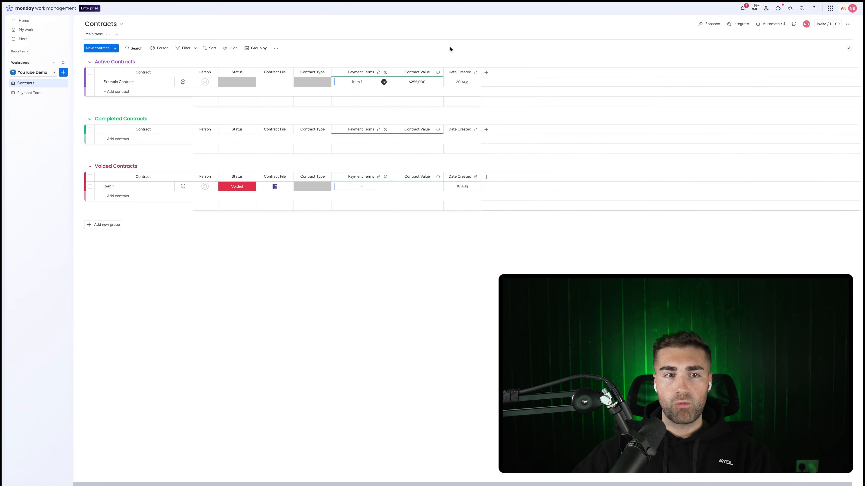
pyautogui.click(42, 92)
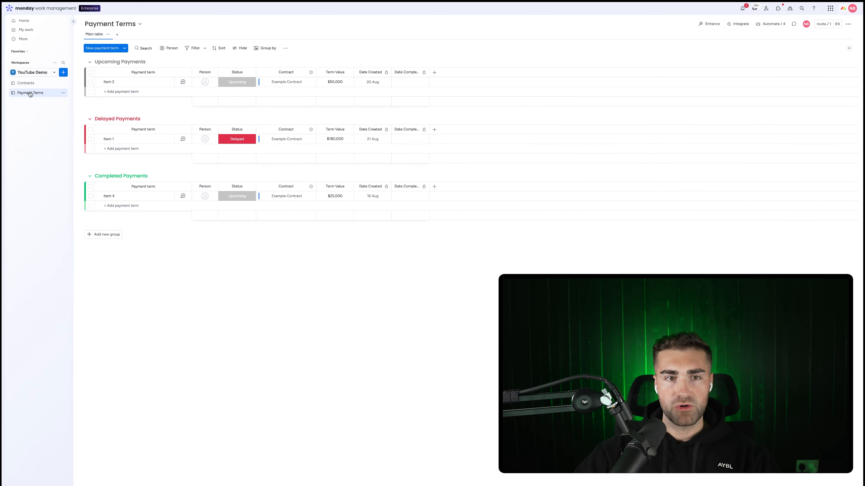
# Set Item 4's status to Completed and add a Formula column to the Payment Terms board
pyautogui.click(235, 196)
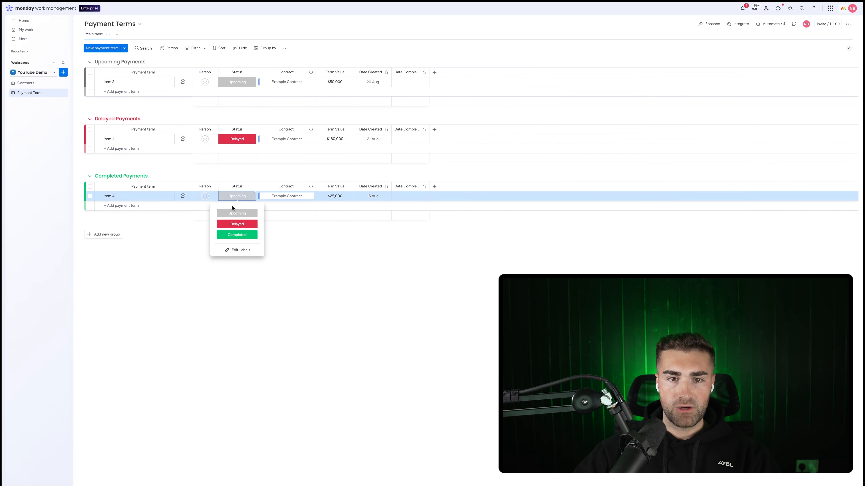
pyautogui.click(237, 234)
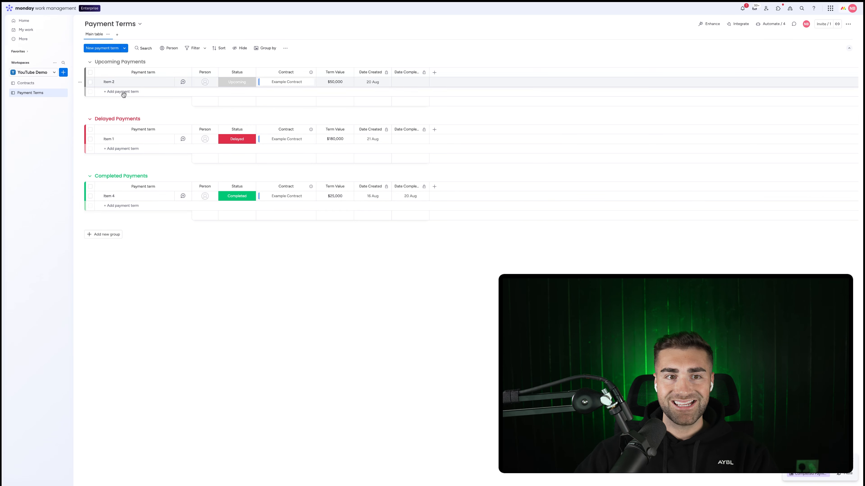
pyautogui.click(434, 187)
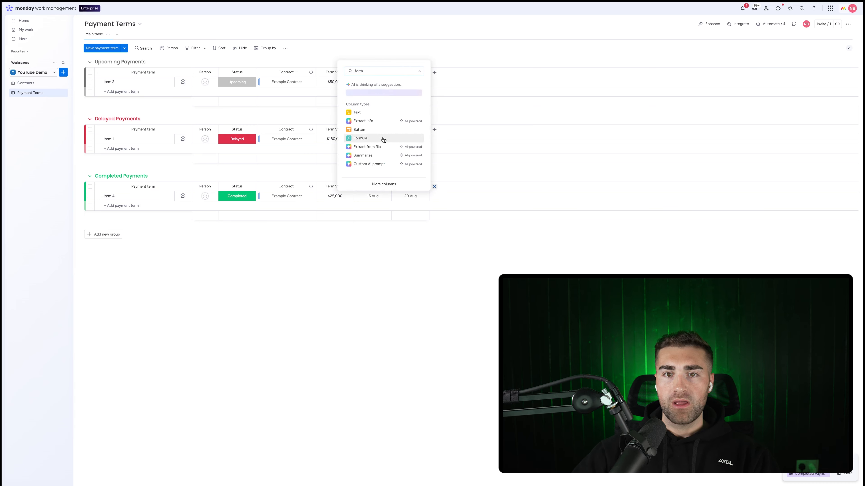
pyautogui.click(382, 139)
# With the AI formula assistant, set a formula returning Term Value only where Status is Completed, and rename the column Paid Value
pyautogui.click(449, 196)
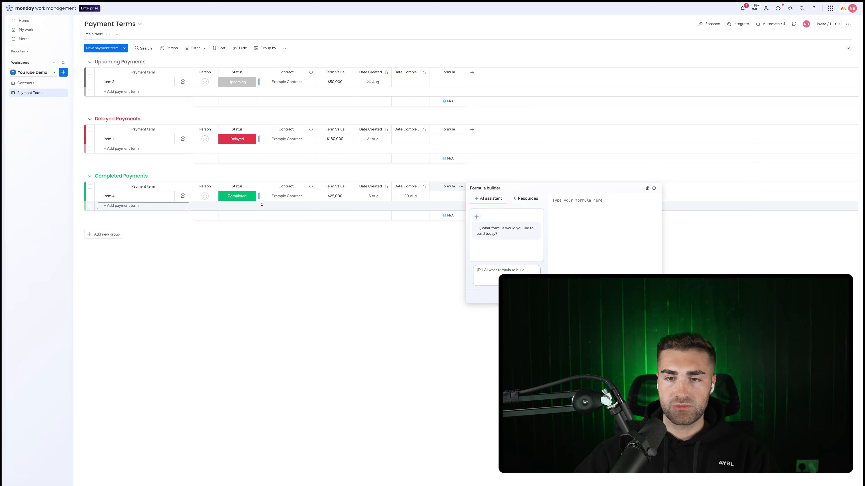
pyautogui.write('give me the term value only where status is com')
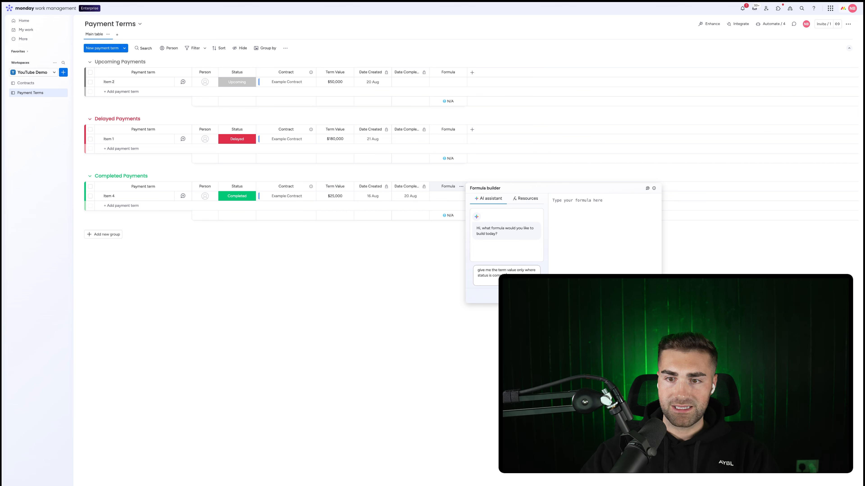
pyautogui.press('Return')
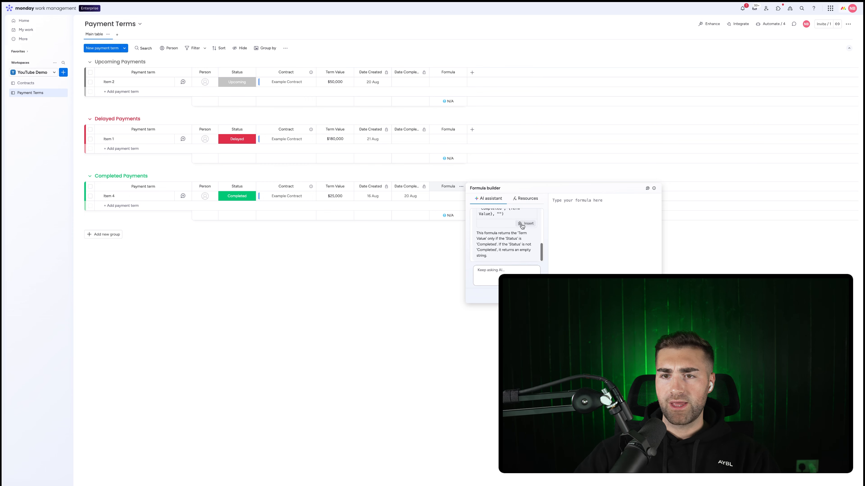
pyautogui.click(523, 226)
pyautogui.click(644, 295)
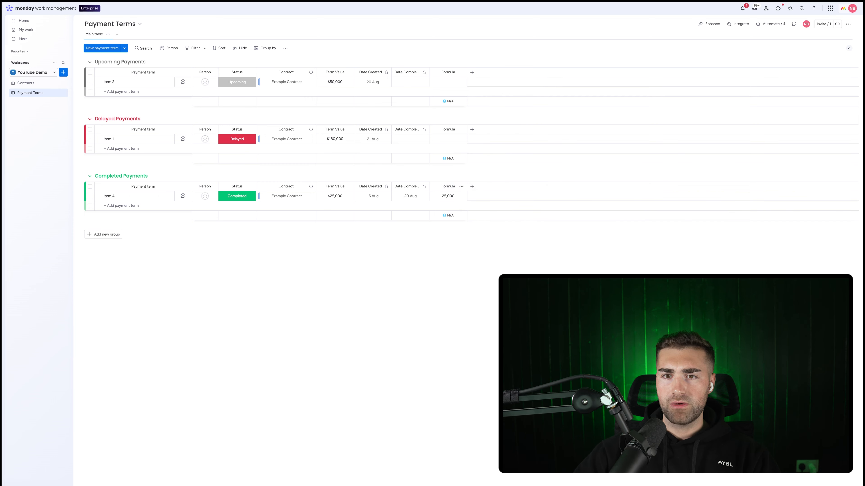
pyautogui.click(442, 186)
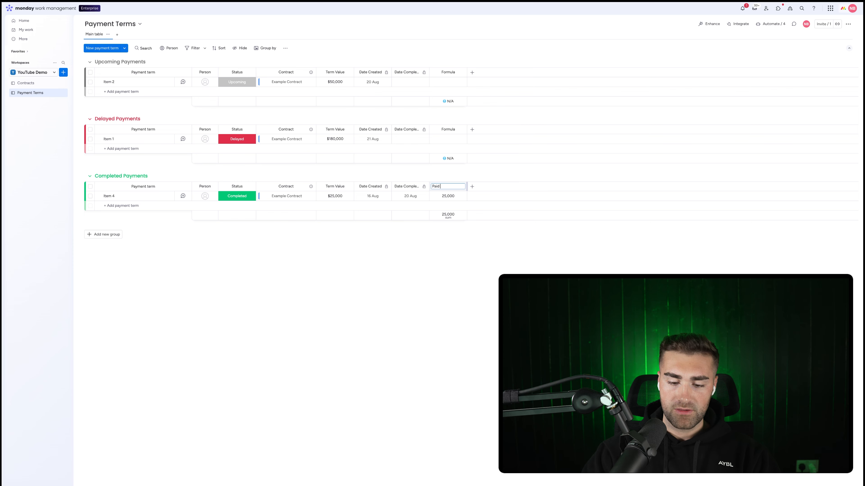
pyautogui.press('Return')
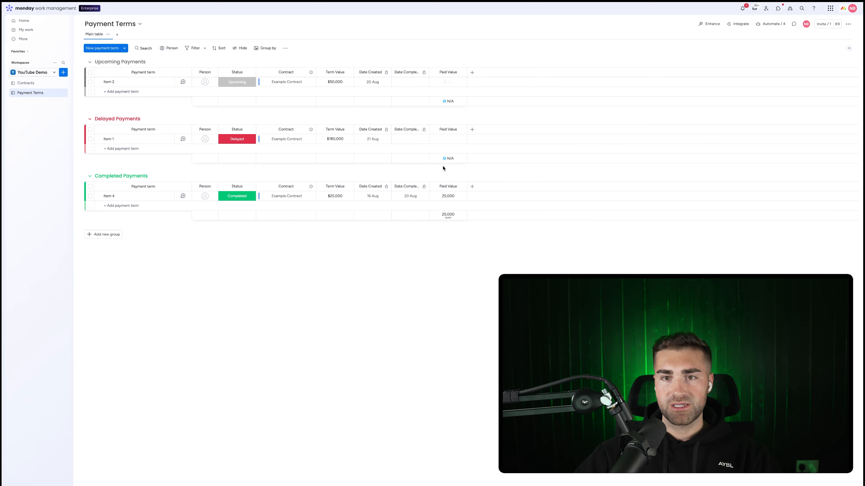
# Hide the Paid Value column's summary and show it again
pyautogui.click(461, 131)
pyautogui.moveTo(484, 133)
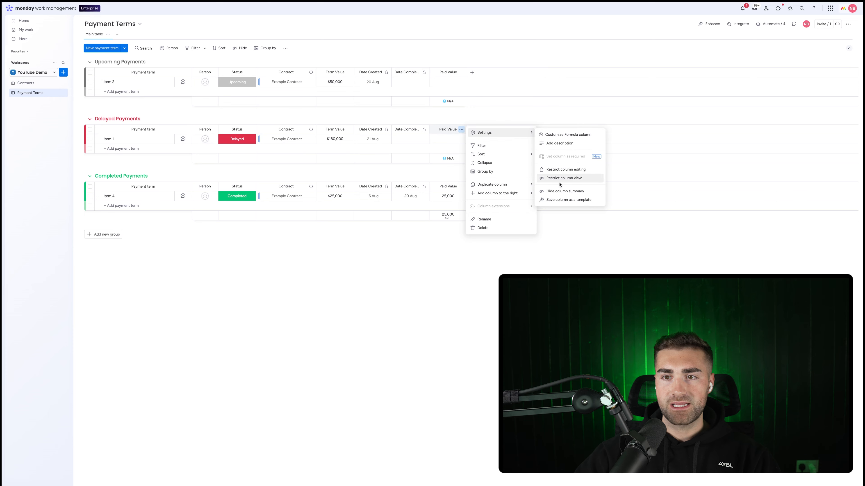
pyautogui.click(554, 178)
pyautogui.click(462, 187)
pyautogui.moveTo(487, 189)
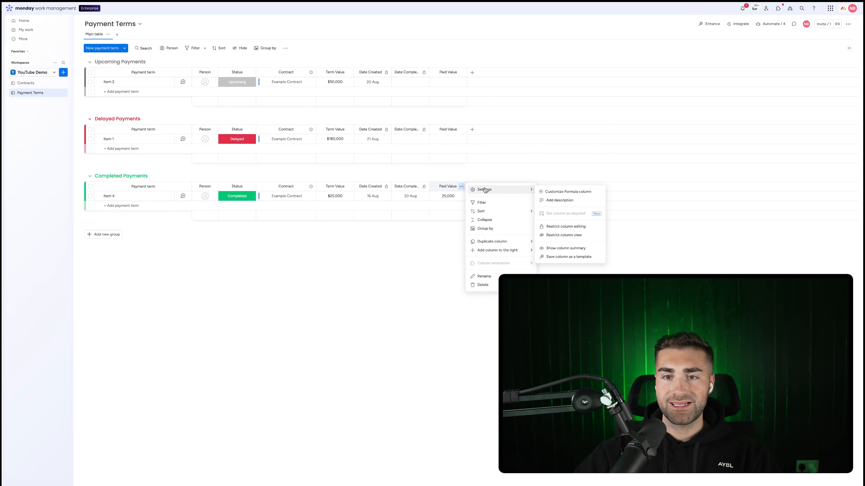
pyautogui.click(565, 249)
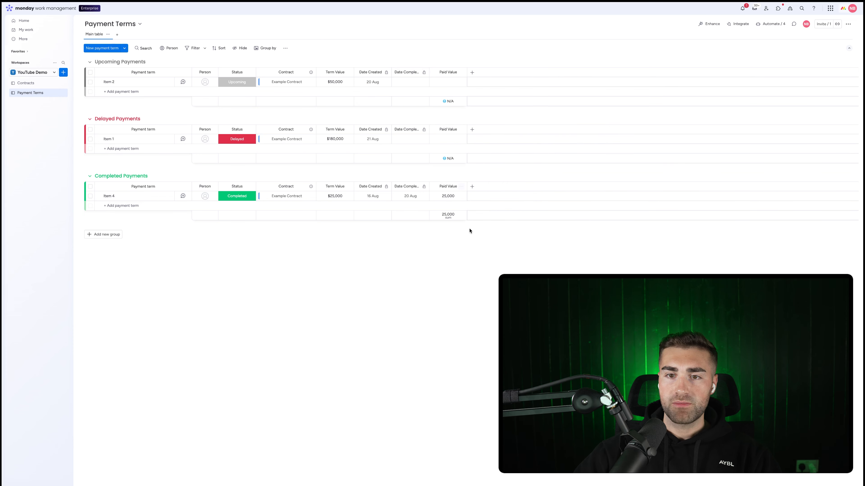
# Set the Paid Value column's unit to dollars ($) and hide its column summary
pyautogui.click(446, 218)
pyautogui.click(340, 227)
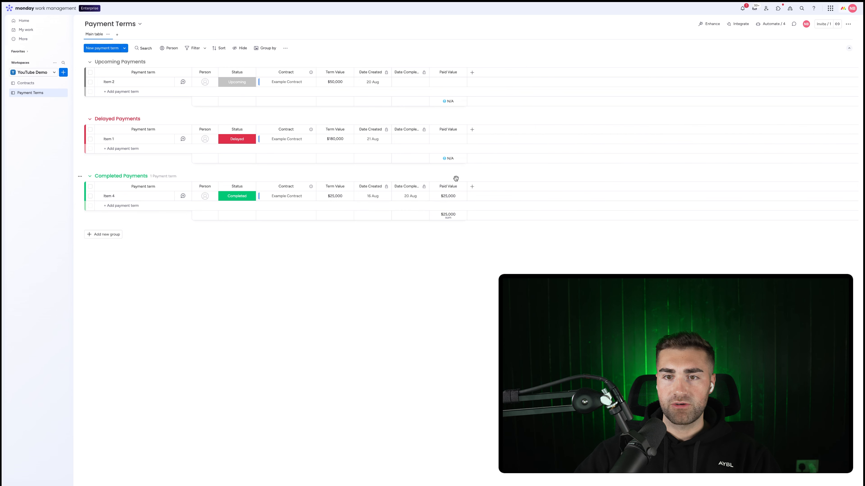
pyautogui.click(461, 188)
pyautogui.moveTo(487, 189)
pyautogui.click(565, 247)
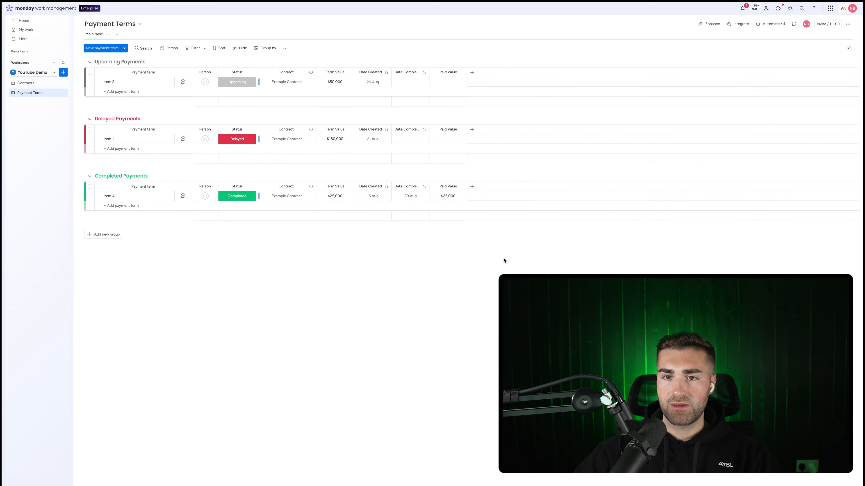
# Restrict editing of the Paid Value column on the Payment Terms board
pyautogui.click(462, 188)
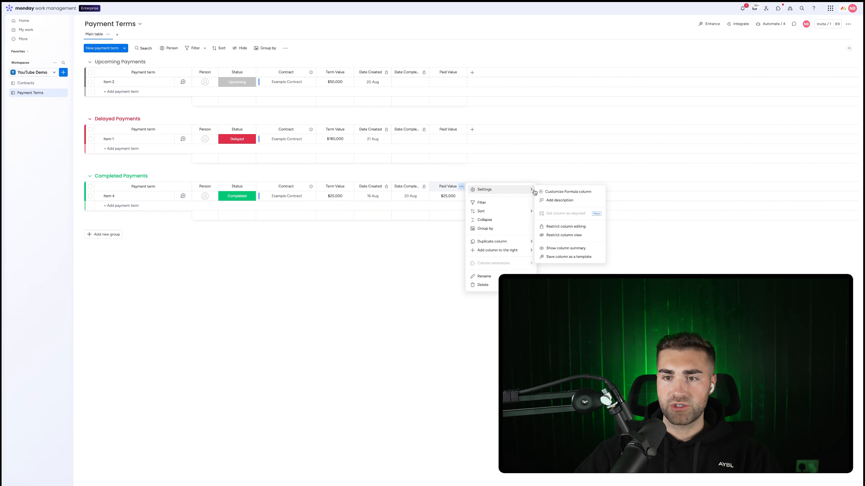
pyautogui.click(558, 234)
pyautogui.click(372, 278)
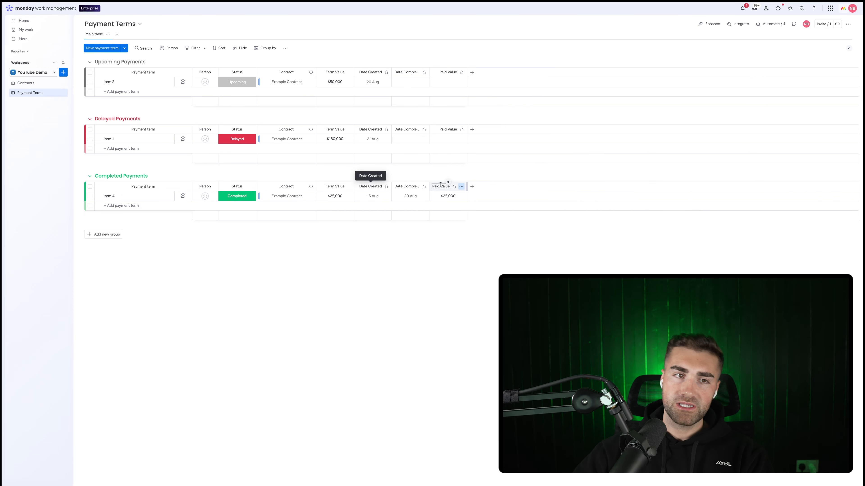
# On the Contracts board, add a Mirror column that shows Paid Value through the Payment Terms connection
pyautogui.click(54, 84)
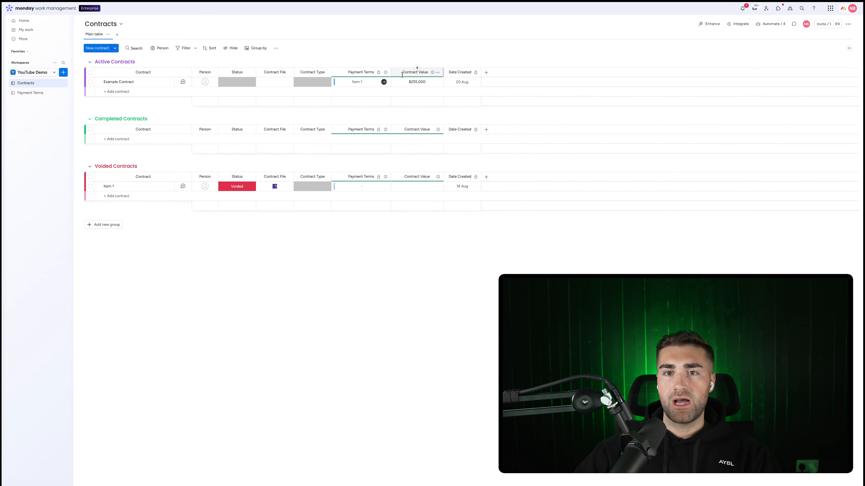
pyautogui.click(486, 72)
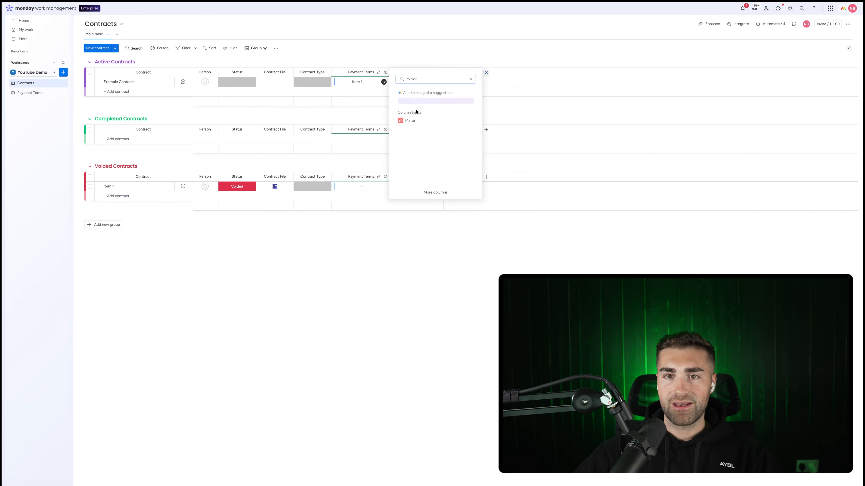
pyautogui.click(409, 120)
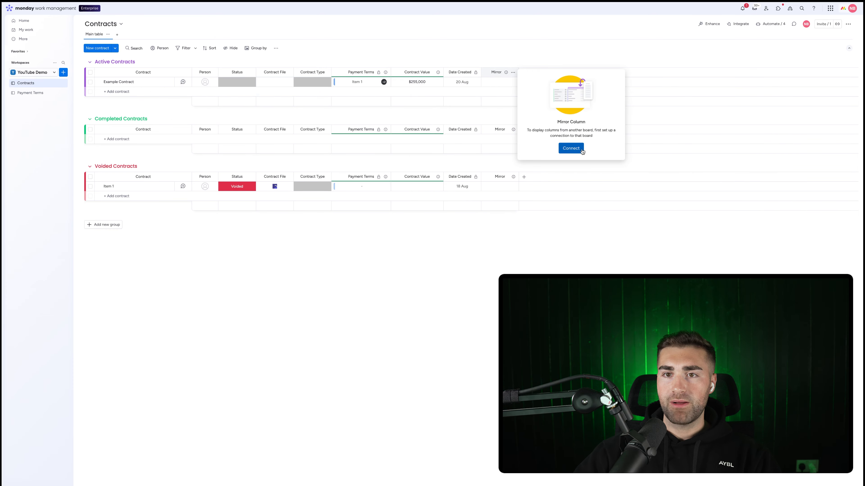
pyautogui.click(560, 141)
pyautogui.click(545, 89)
pyautogui.click(558, 110)
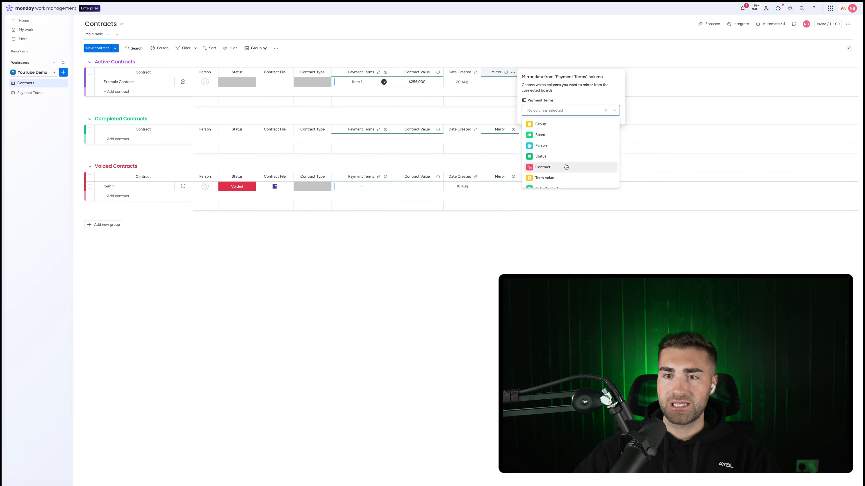
pyautogui.click(556, 167)
pyautogui.click(537, 107)
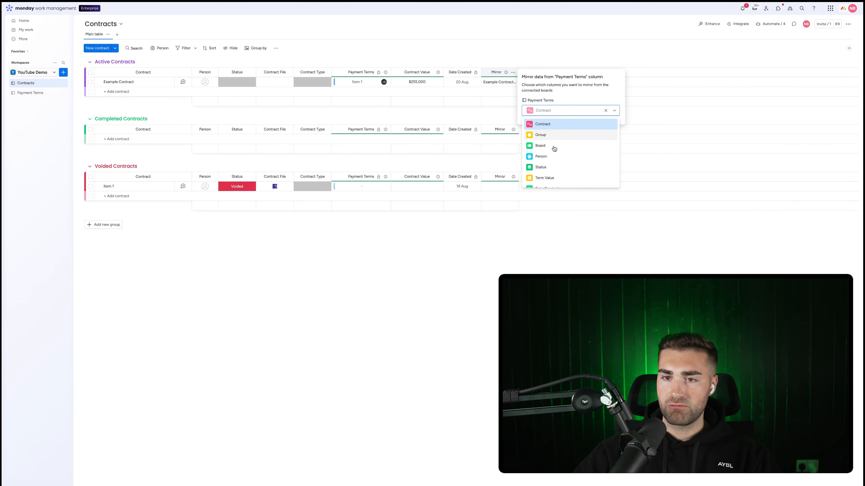
pyautogui.scroll(-5, 554, 174)
pyautogui.click(550, 184)
pyautogui.click(514, 57)
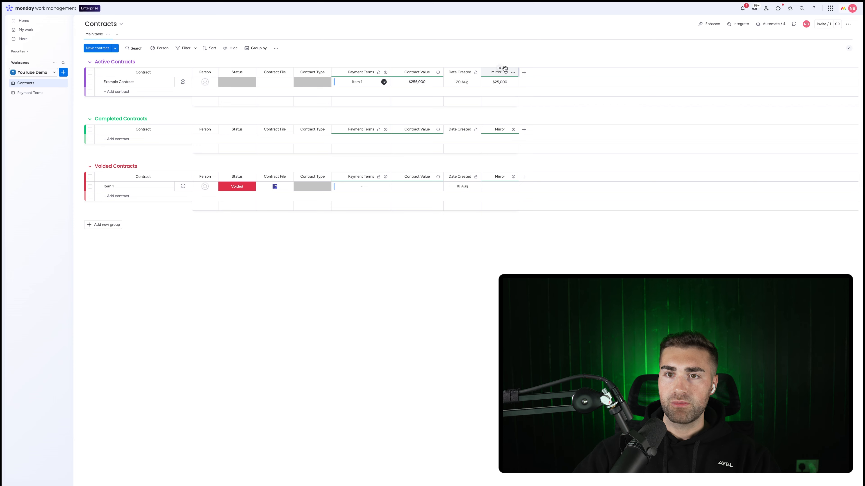
# Move the new mirror column directly before Date Created and rename it Paid Value
pyautogui.moveTo(497, 72); pyautogui.dragTo(458, 69)
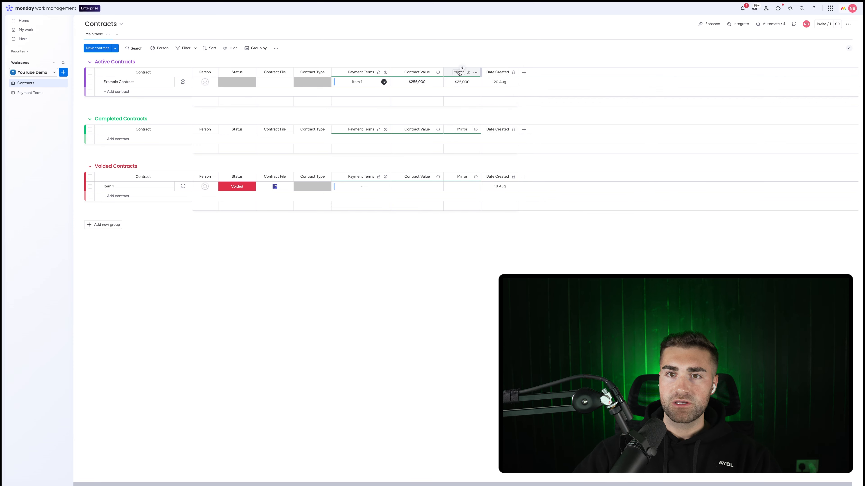
pyautogui.click(459, 72)
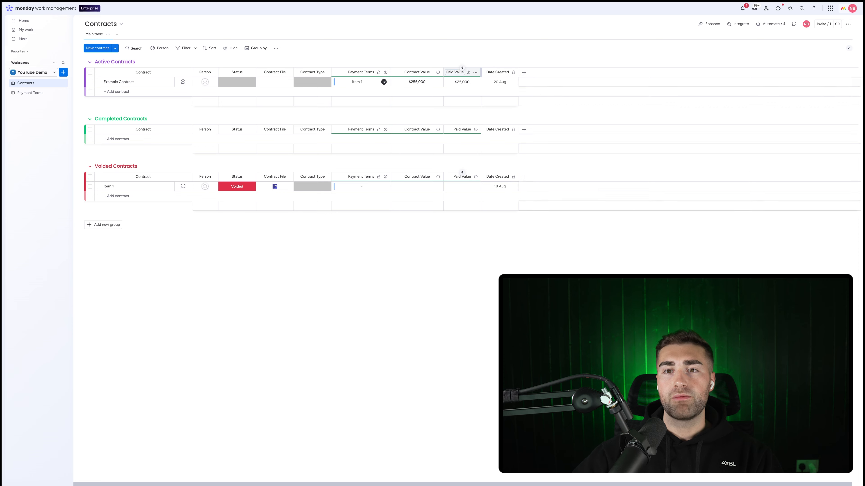
pyautogui.press('Return')
# Add a Formula column to the Contracts board and move it directly before Date Created
pyautogui.click(524, 73)
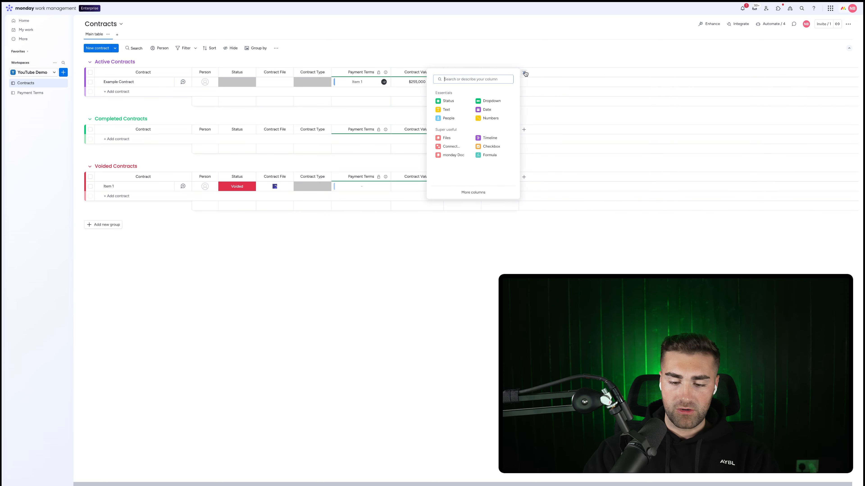
pyautogui.write('form')
pyautogui.click(455, 150)
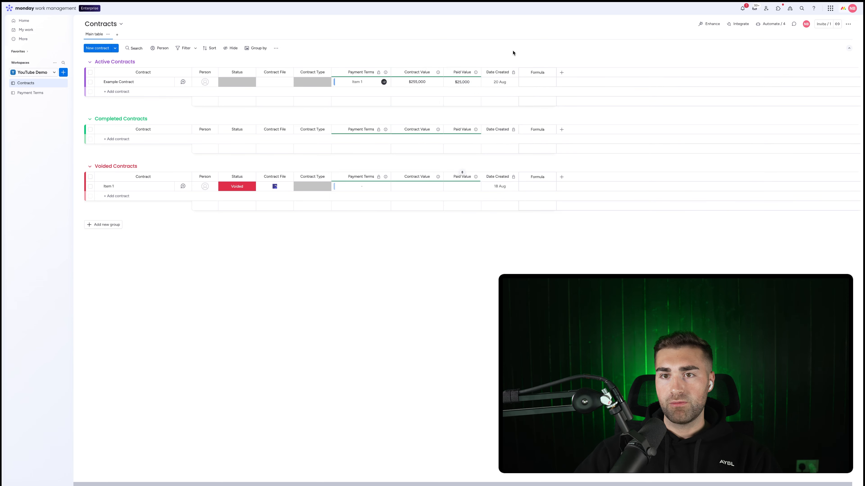
pyautogui.click(520, 46)
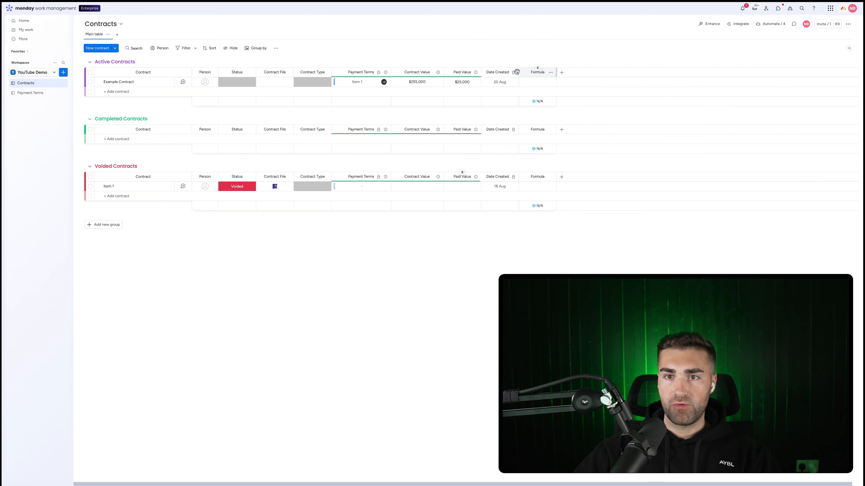
pyautogui.moveTo(526, 72); pyautogui.dragTo(495, 71)
# Rename the formula column as Outstanding Balance and widen it to fit its name
pyautogui.doubleClick(499, 72)
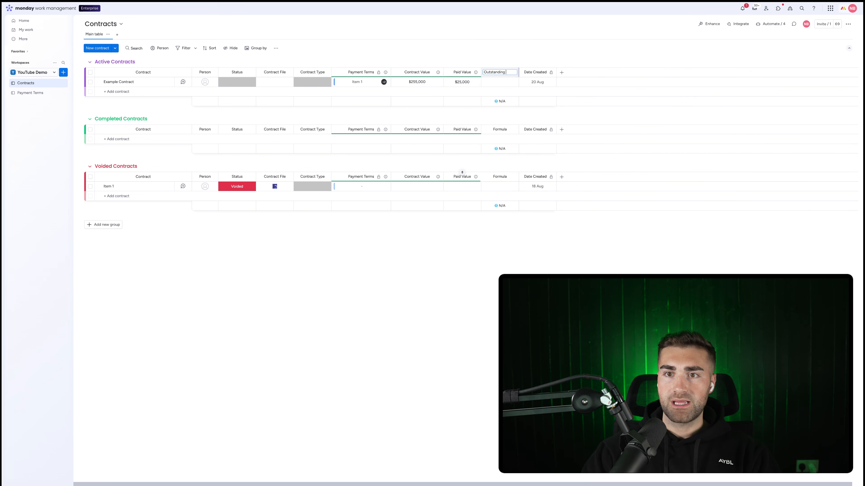
pyautogui.write('Outstanding Balance')
pyautogui.press('Return')
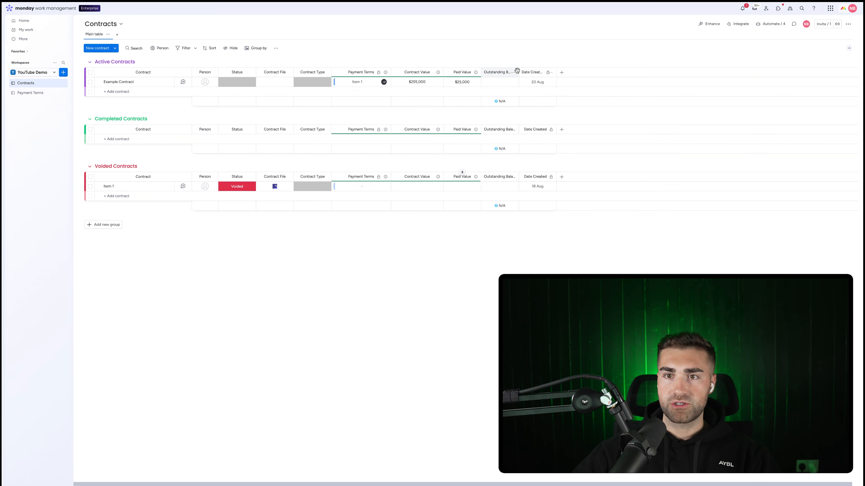
pyautogui.moveTo(517, 71); pyautogui.dragTo(542, 71)
# Use the AI formula assistant to set Outstanding Balance to contract value minus paid value, with dollars ($) as the unit
pyautogui.click(507, 82)
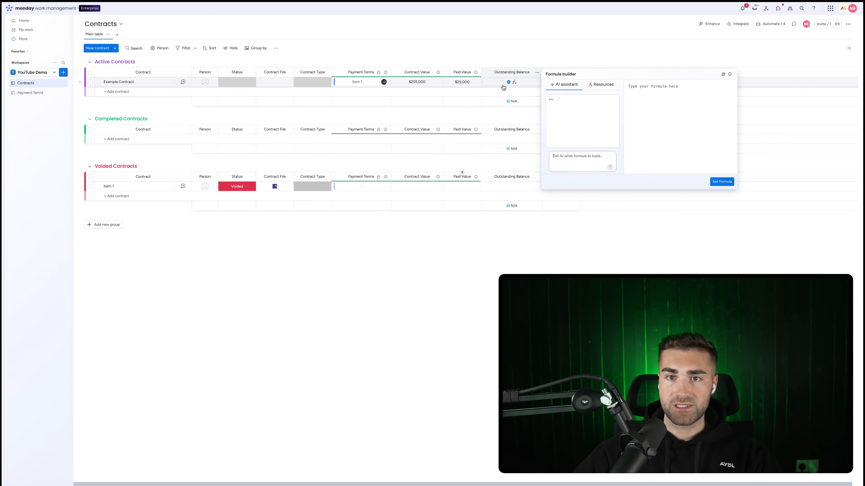
pyautogui.click(579, 160)
pyautogui.write('contract value minus paid value')
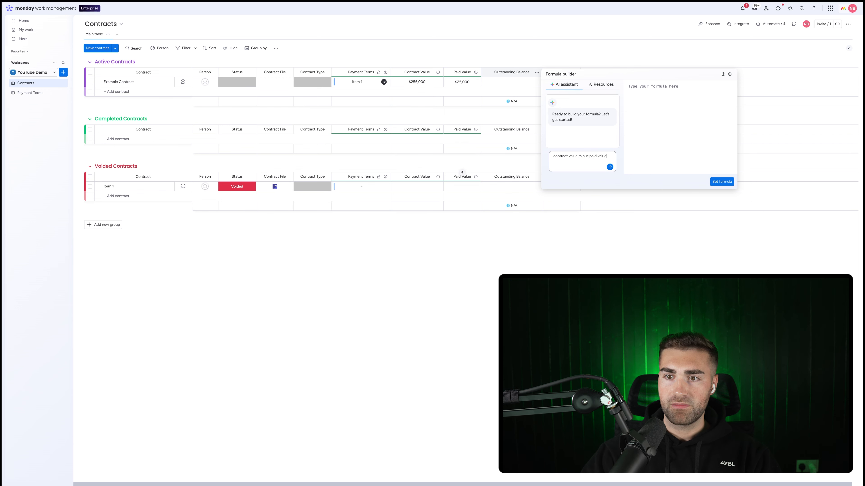
pyautogui.press('Return')
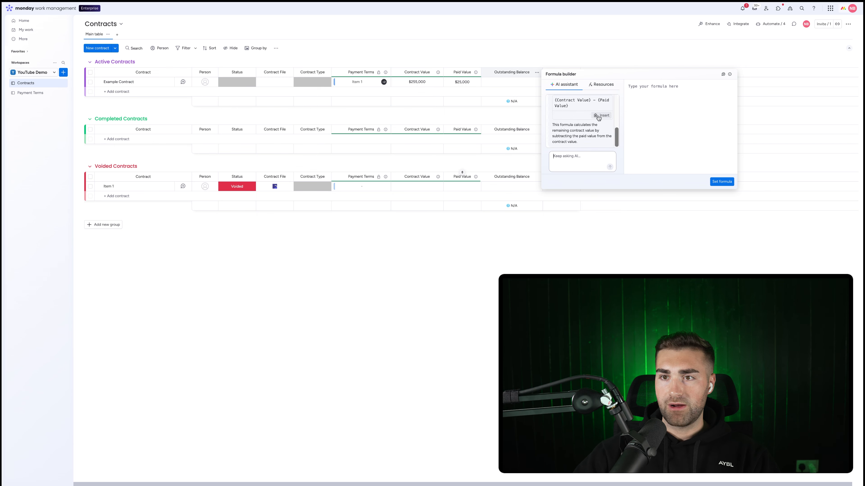
pyautogui.click(721, 181)
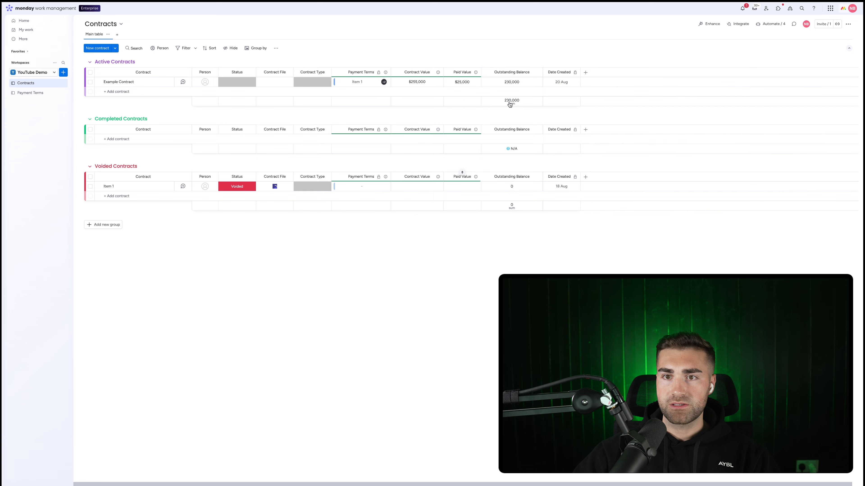
pyautogui.click(497, 103)
pyautogui.click(394, 114)
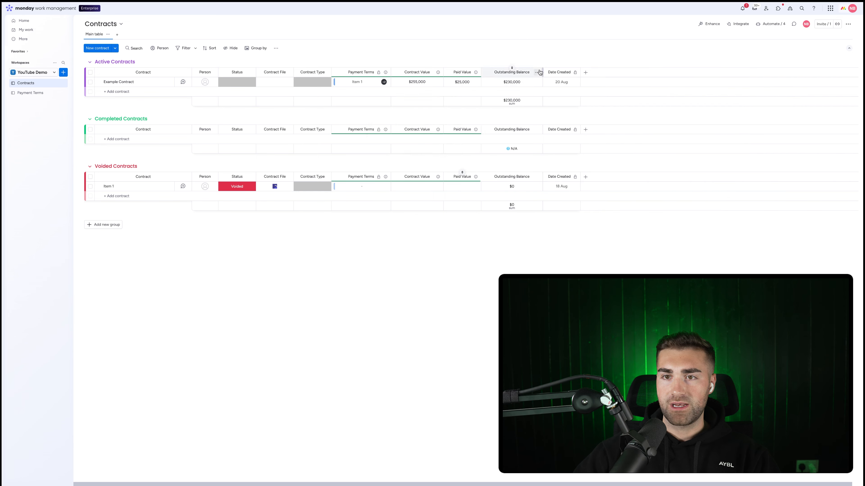
# Hide the Outstanding Balance column's summary and restrict editing of the column
pyautogui.click(536, 72)
pyautogui.moveTo(578, 75)
pyautogui.click(636, 134)
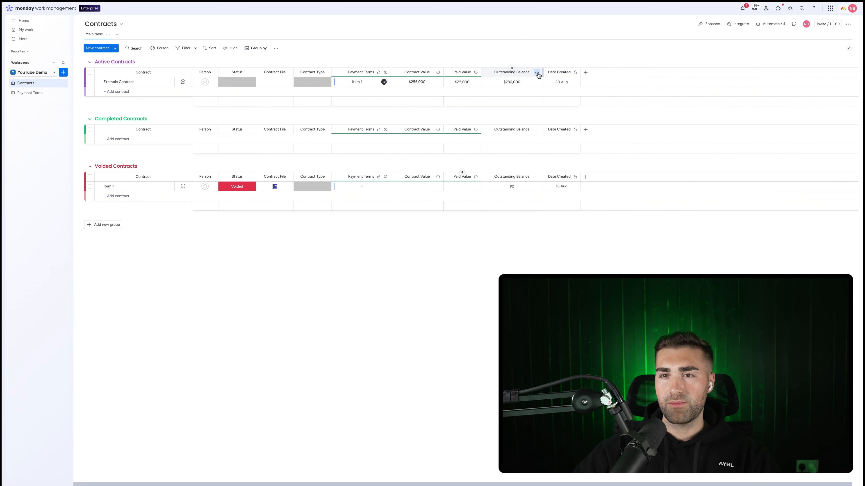
pyautogui.click(537, 72)
pyautogui.click(662, 113)
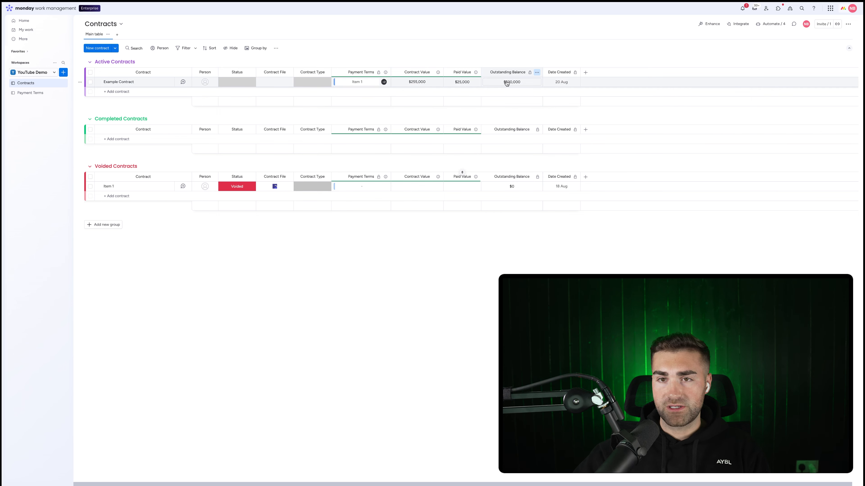
# Add a Date column to the Payment Terms board and place it between Term Value and Date Created
pyautogui.click(34, 92)
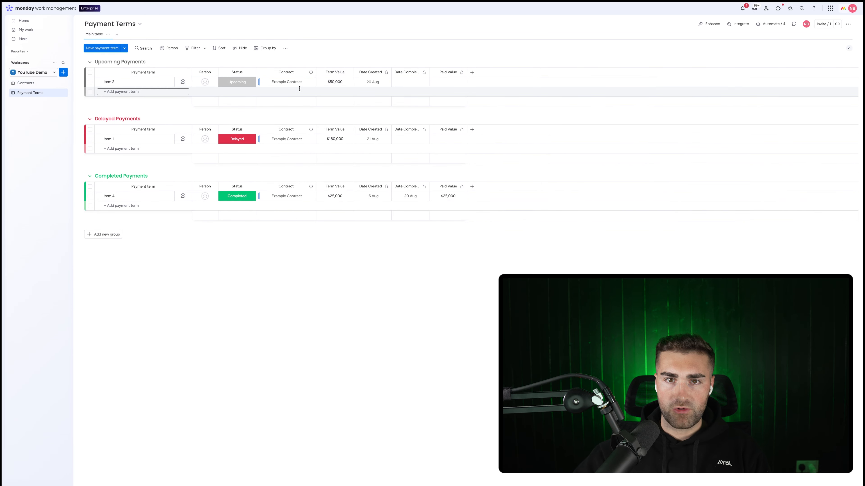
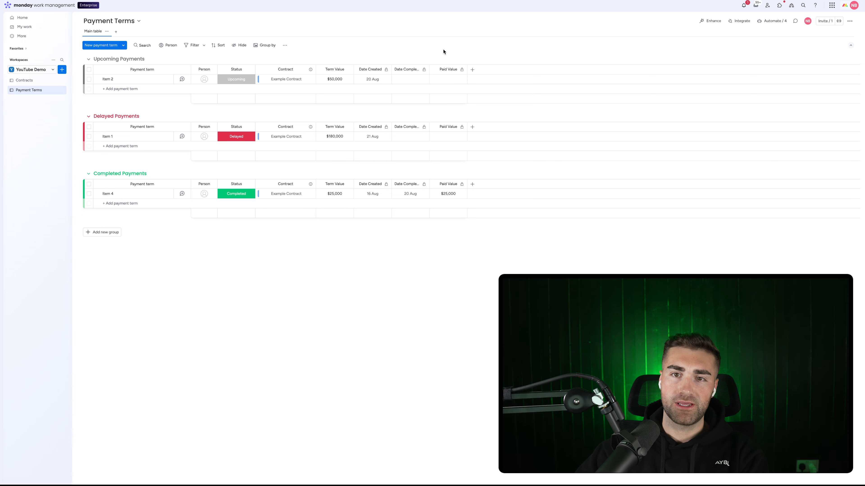
pyautogui.click(473, 70)
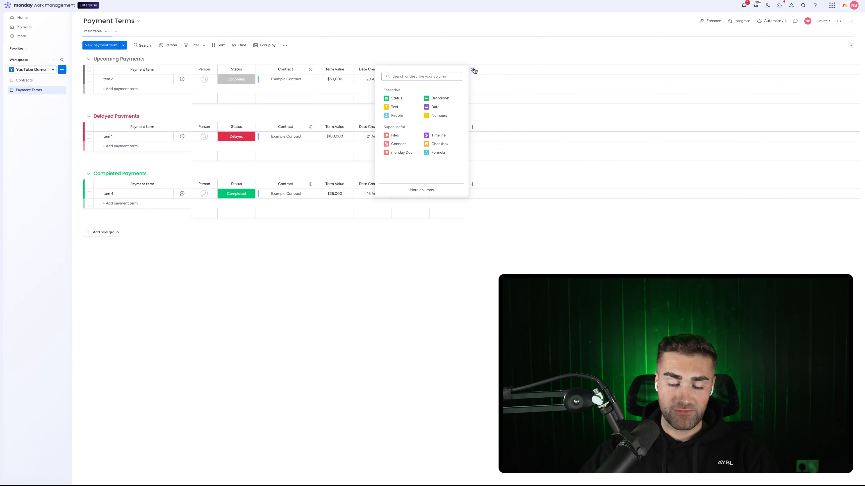
pyautogui.write('date')
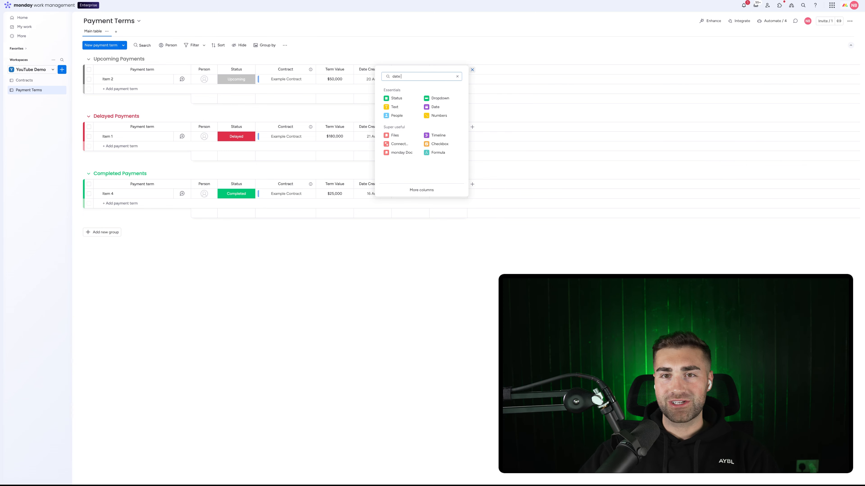
pyautogui.click(402, 126)
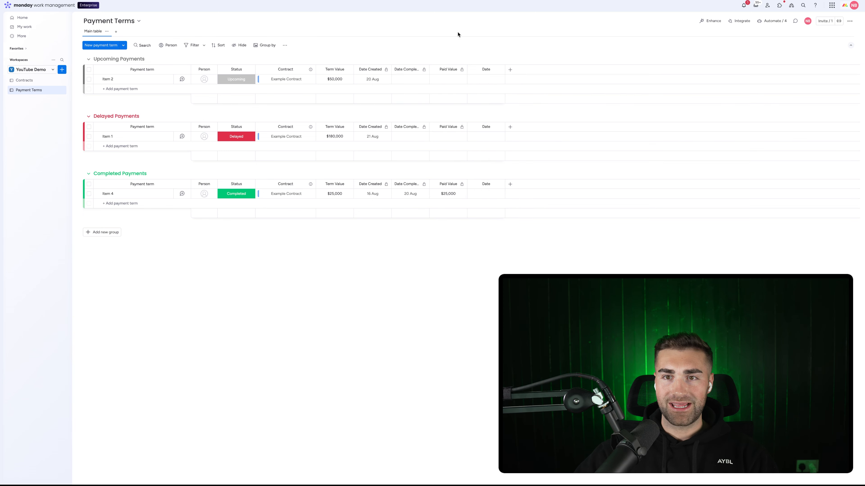
pyautogui.moveTo(464, 72); pyautogui.dragTo(366, 70)
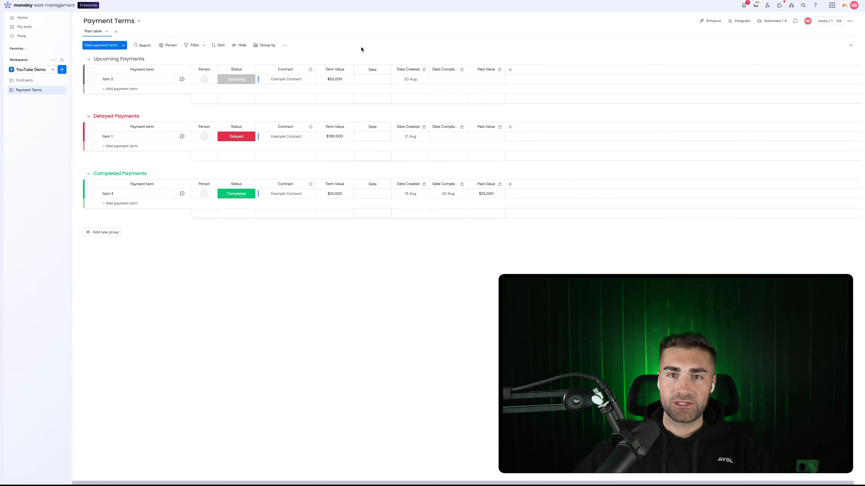
# Rename the new date column as Milestone Date
pyautogui.click(373, 69)
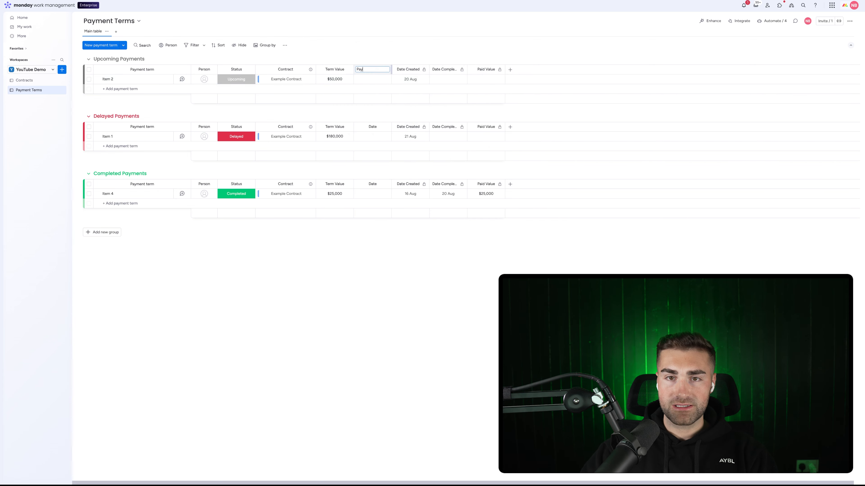
pyautogui.press('BackSpace')
pyautogui.press('BackSpace')
pyautogui.press('BackSpace')
pyautogui.press('BackSpace')
pyautogui.press('BackSpace')
pyautogui.press('BackSpace')
pyautogui.press('BackSpace')
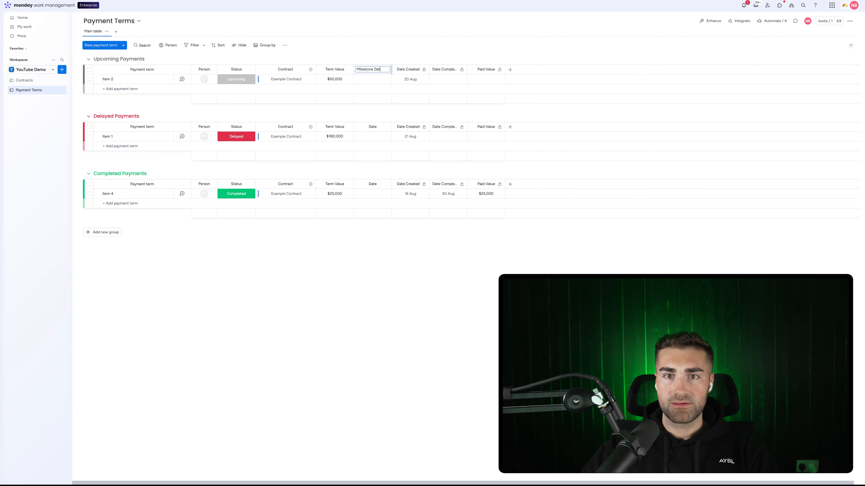
pyautogui.write('Milestone Date')
pyautogui.press('Return')
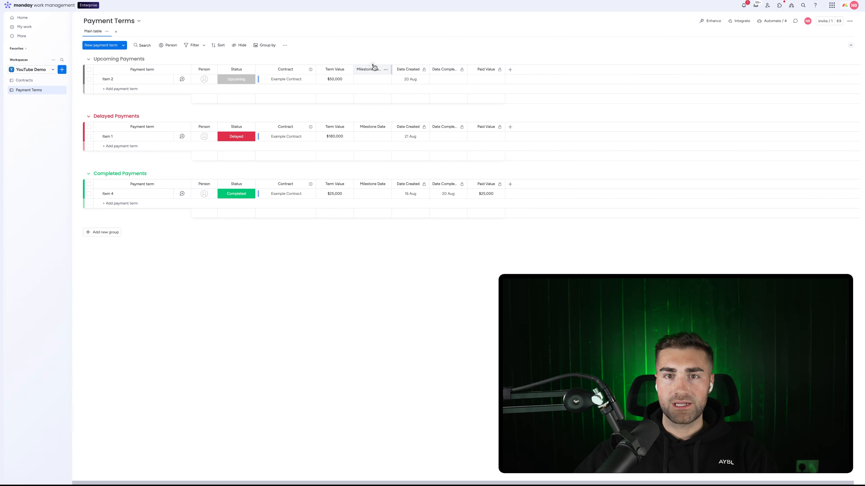
# Rename the Milestone Date column as Exp. Completion Date and widen it to fit the full name
pyautogui.click(371, 70)
pyautogui.write('Complet')
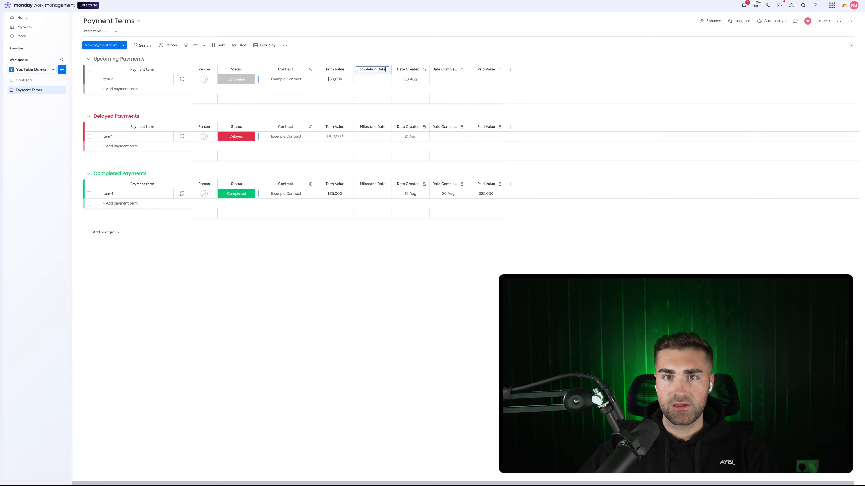
pyautogui.press('Return')
pyautogui.moveTo(391, 71); pyautogui.dragTo(423, 70)
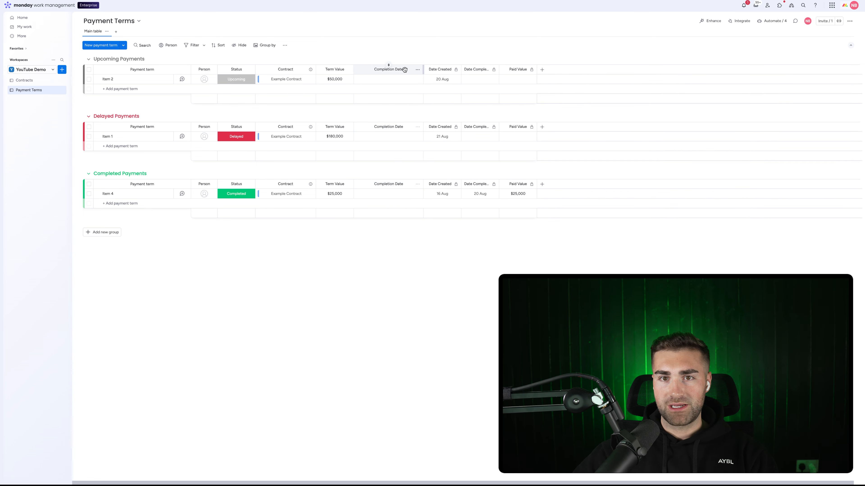
pyautogui.click(387, 70)
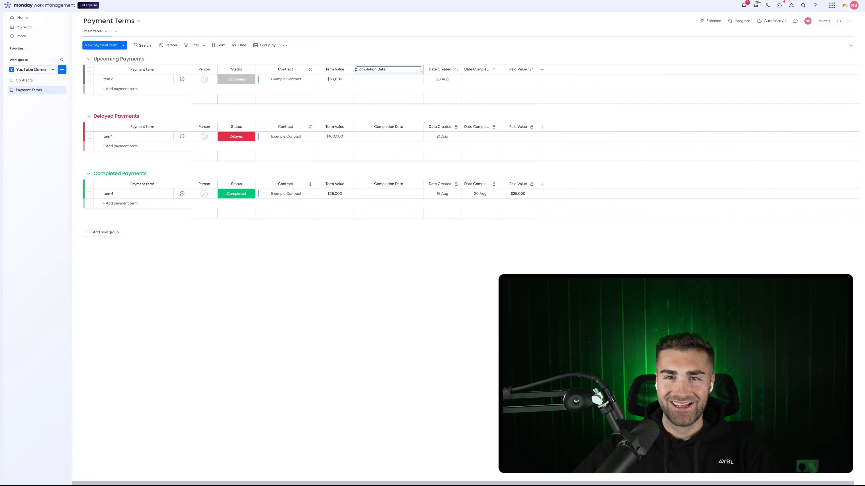
pyautogui.write('Exp.')
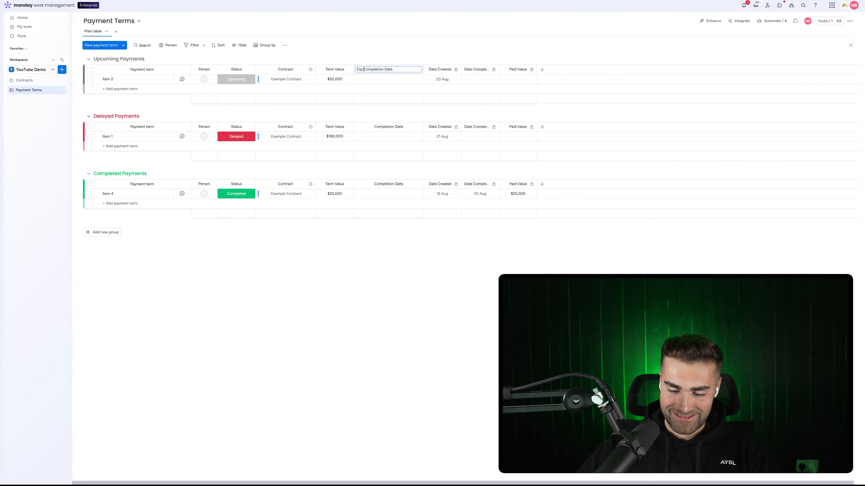
pyautogui.press('Return')
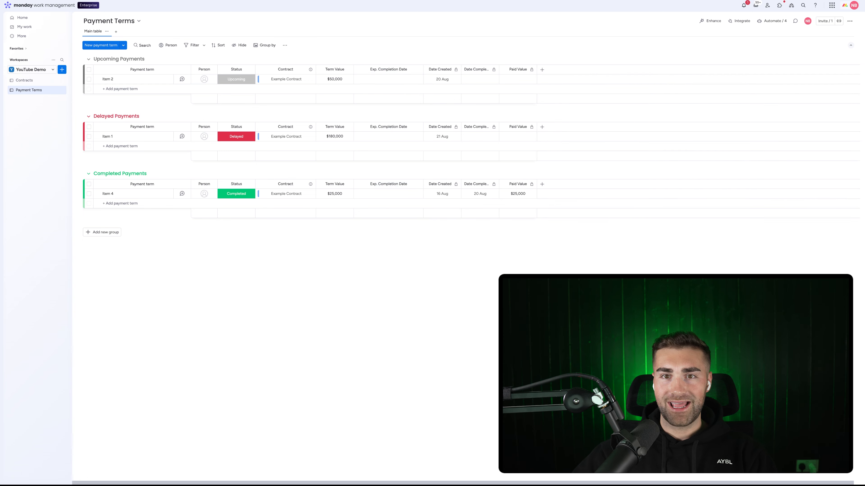
# Set the expected completion date to 10 Sep for upcoming Item 2 and 24 Jul for delayed Item 1
pyautogui.click(378, 80)
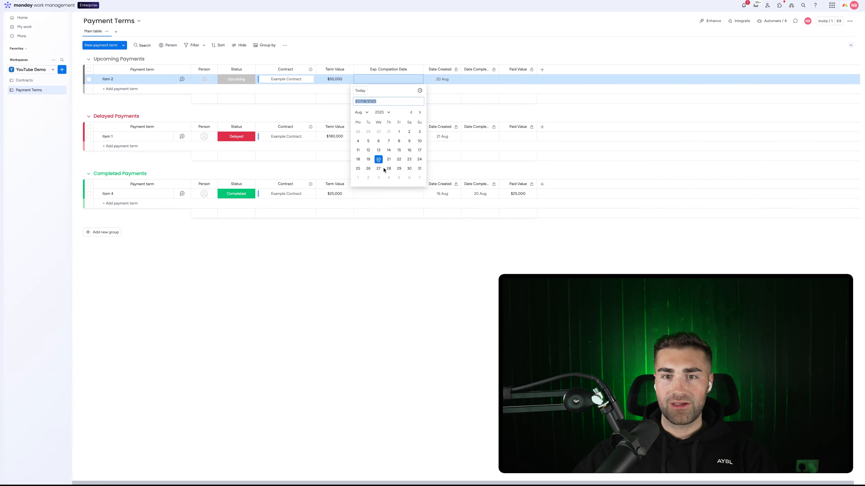
pyautogui.click(418, 111)
pyautogui.click(376, 141)
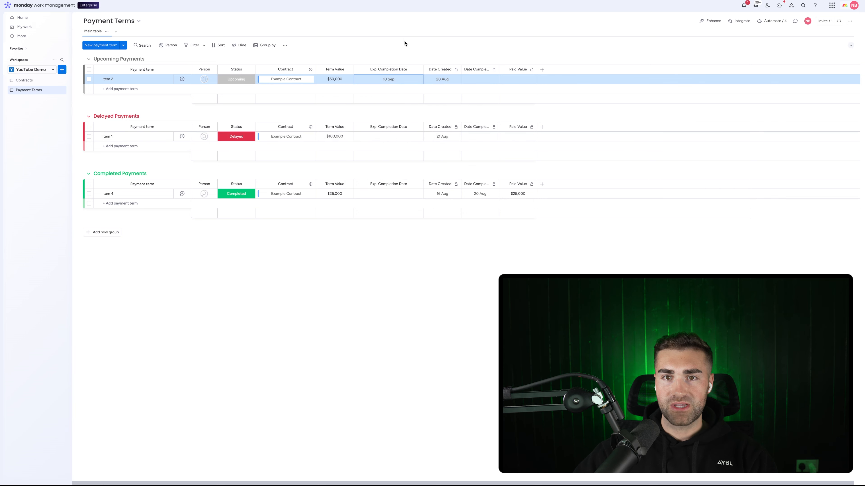
pyautogui.click(378, 139)
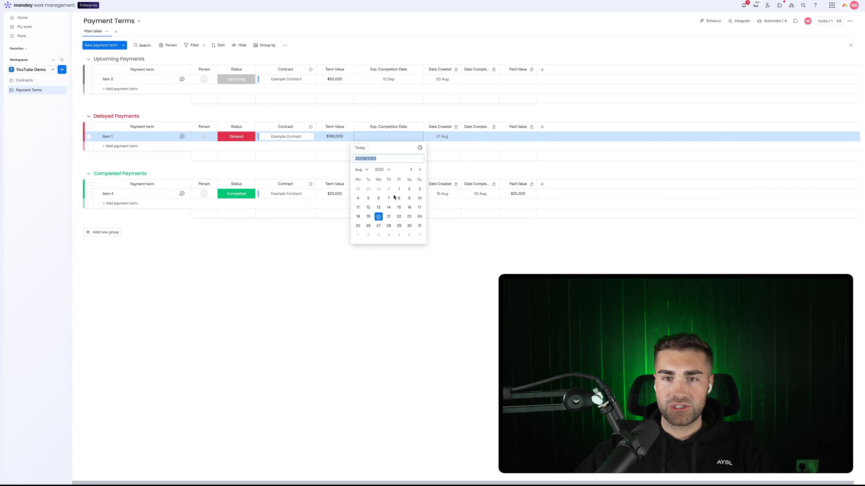
pyautogui.click(412, 170)
pyautogui.click(389, 216)
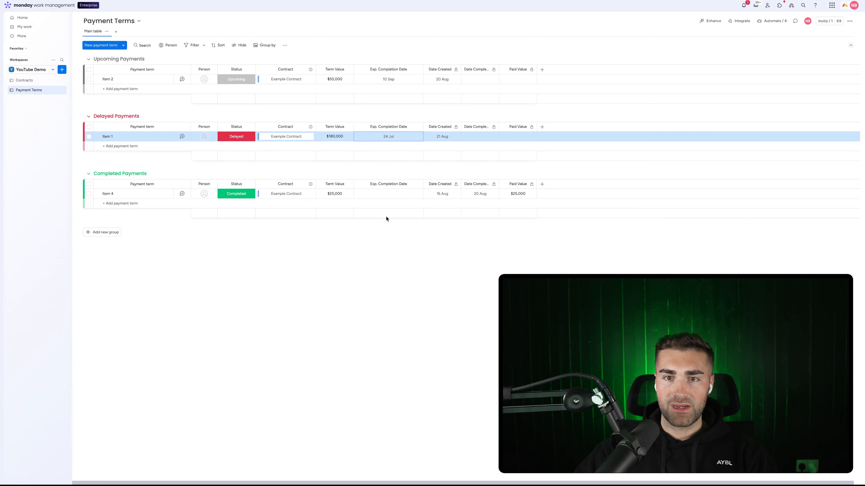
# Set the expected completion date of completed Item 4 to 4 Aug
pyautogui.click(388, 194)
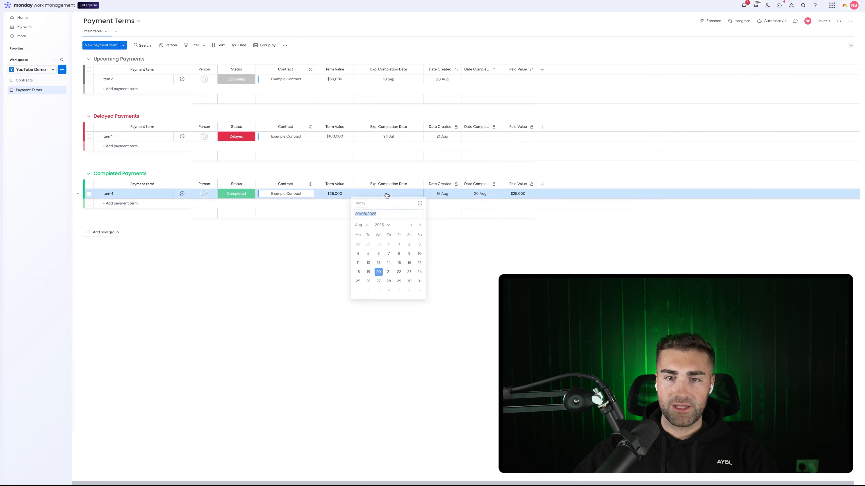
pyautogui.click(389, 283)
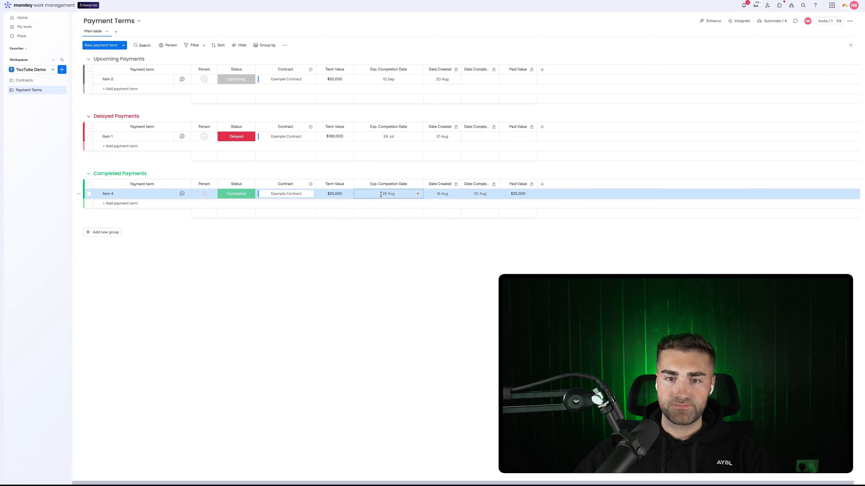
pyautogui.click(388, 194)
pyautogui.click(357, 256)
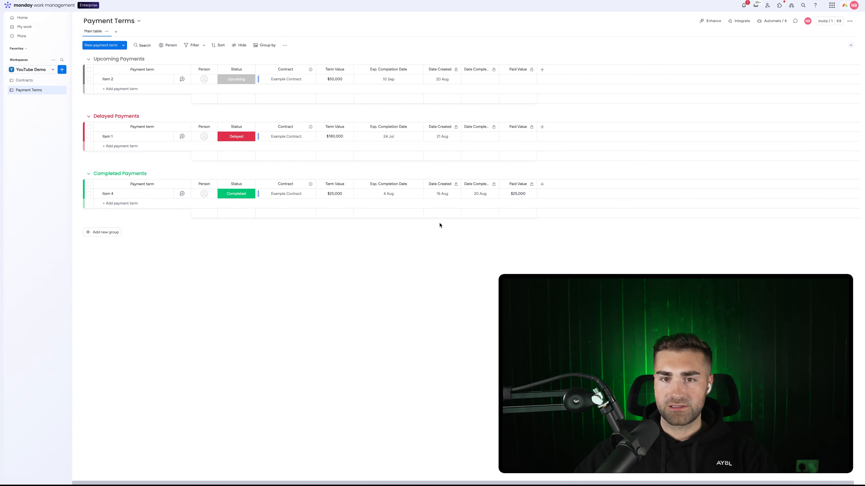
# Change the expected completion date of completed Item 4 to 18 Jun
pyautogui.click(383, 138)
pyautogui.click(388, 194)
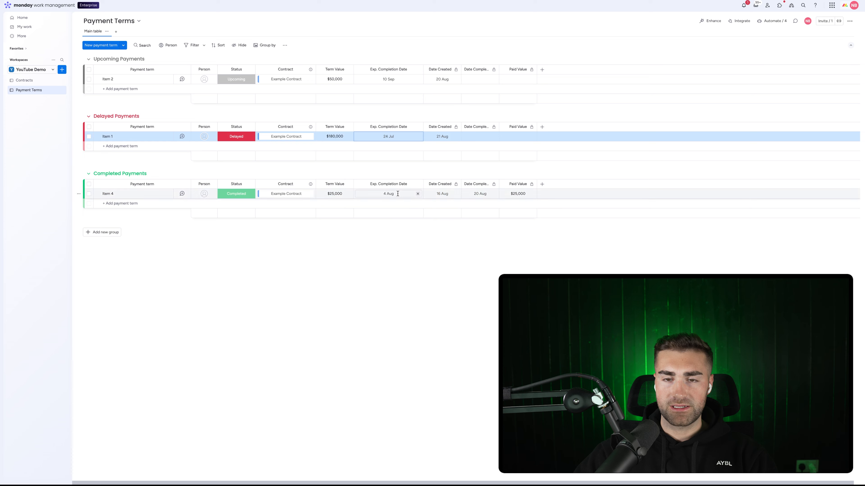
pyautogui.click(411, 226)
pyautogui.click(411, 227)
pyautogui.click(378, 274)
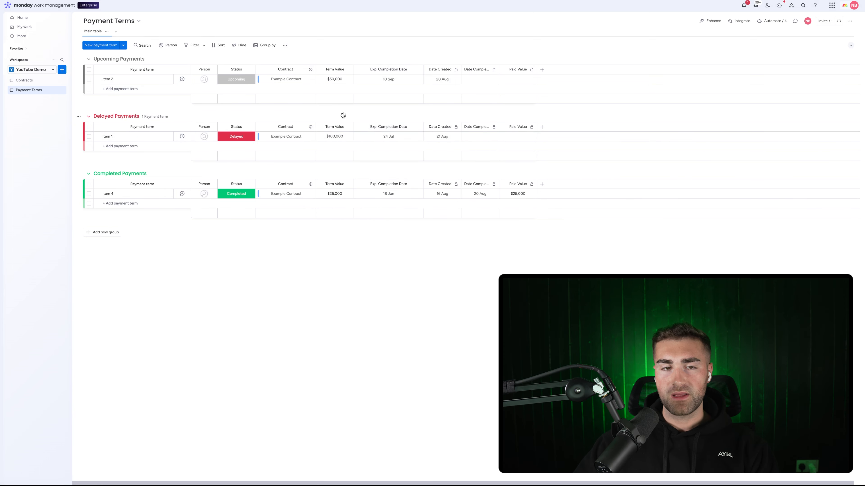
pyautogui.click(236, 136)
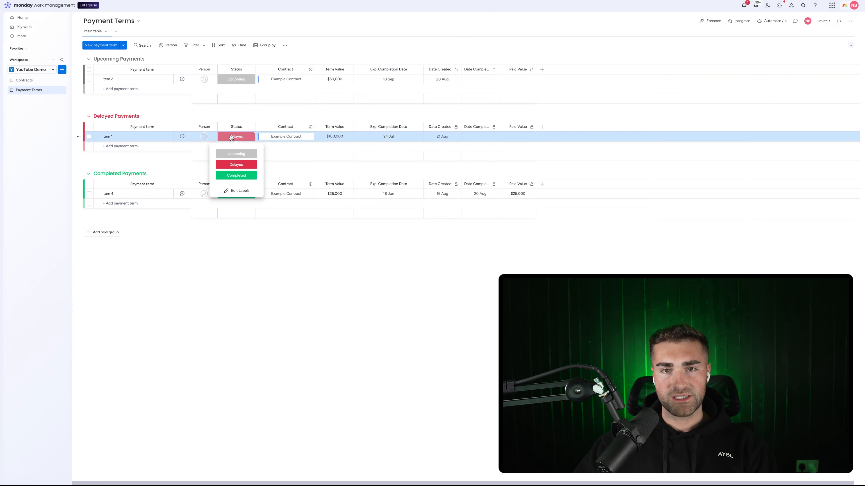
pyautogui.click(356, 139)
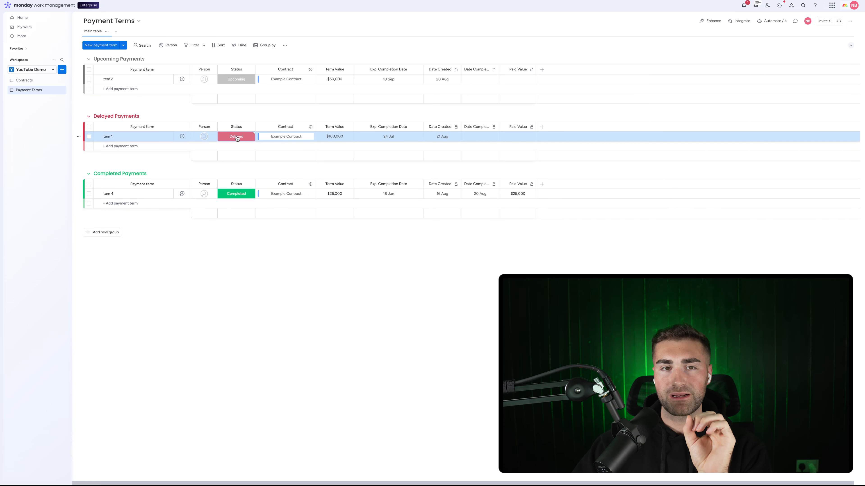
# Start a new custom automation on the Payment Terms board, triggered when the Exp. Completion Date arrives
pyautogui.click(772, 21)
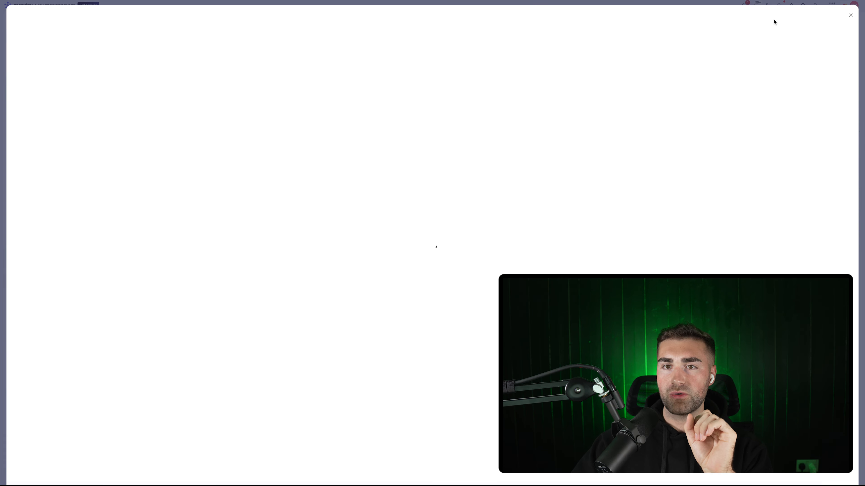
pyautogui.click(804, 44)
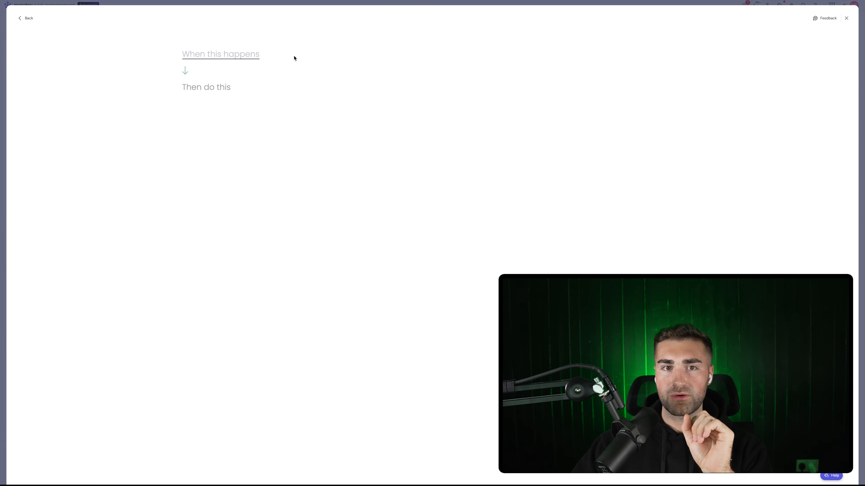
pyautogui.click(207, 57)
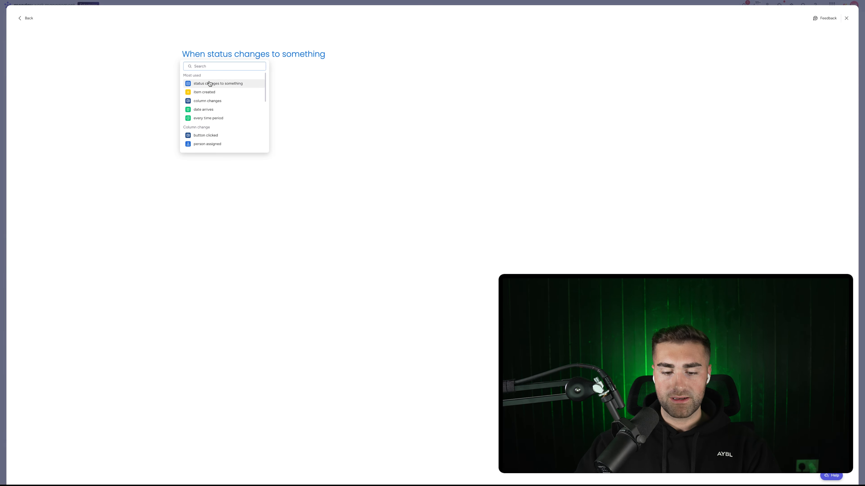
pyautogui.write('date arr')
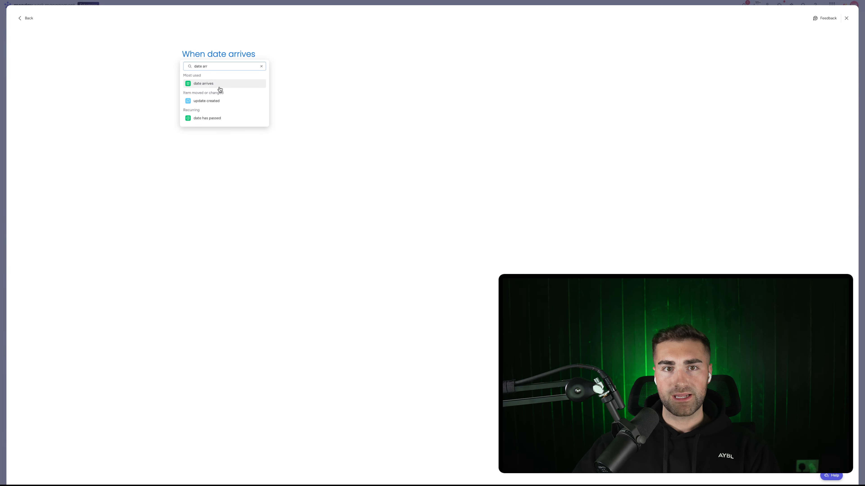
pyautogui.click(219, 86)
pyautogui.click(218, 55)
pyautogui.click(224, 74)
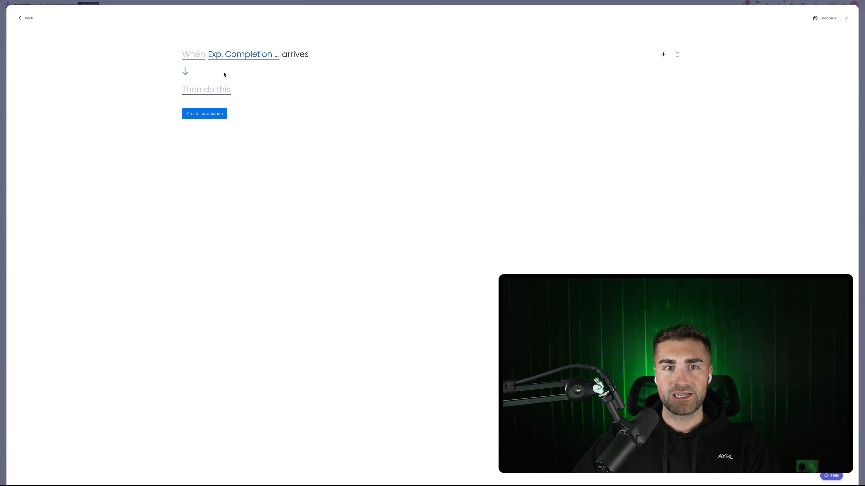
pyautogui.click(195, 55)
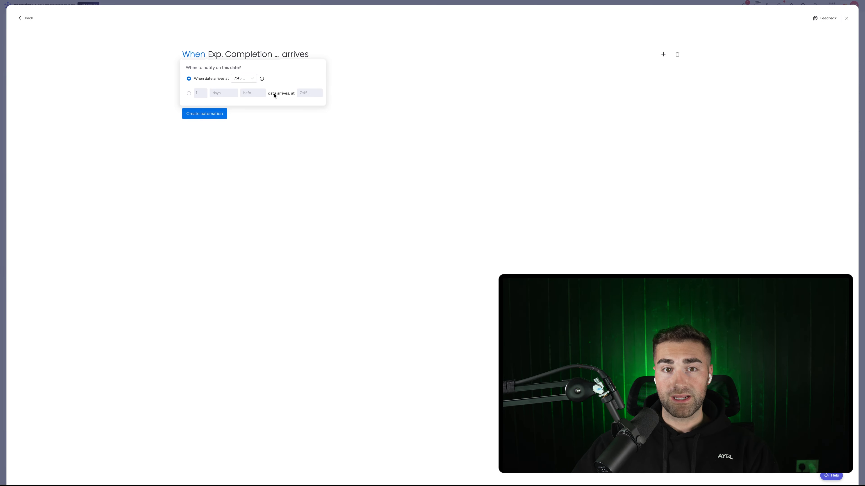
# Add a condition to the date-triggered automation so it runs only if Status is not Completed
pyautogui.click(209, 88)
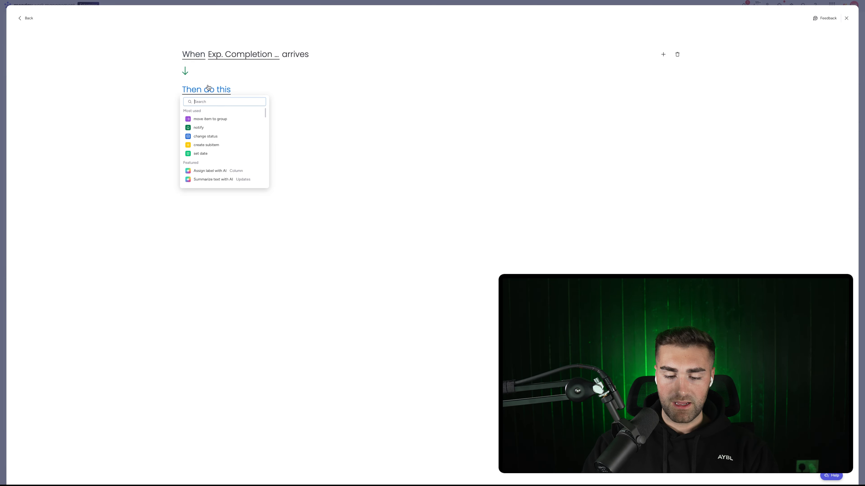
pyautogui.click(663, 54)
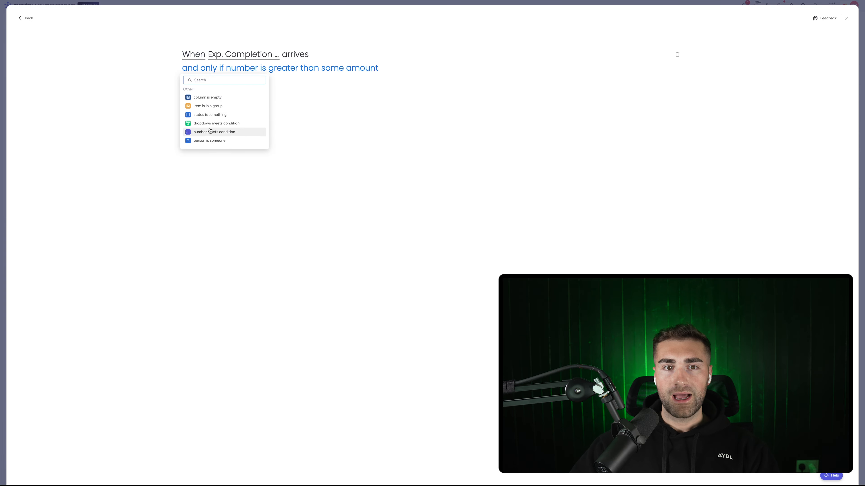
pyautogui.click(197, 116)
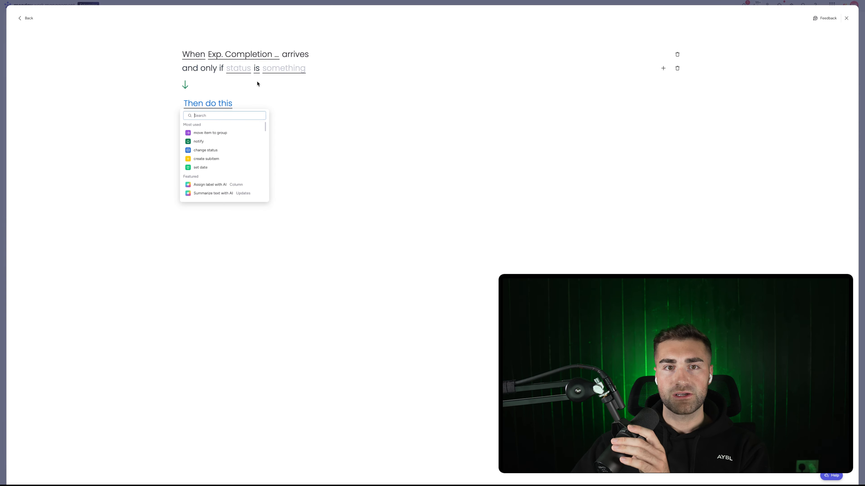
pyautogui.click(238, 68)
pyautogui.click(243, 90)
pyautogui.click(287, 69)
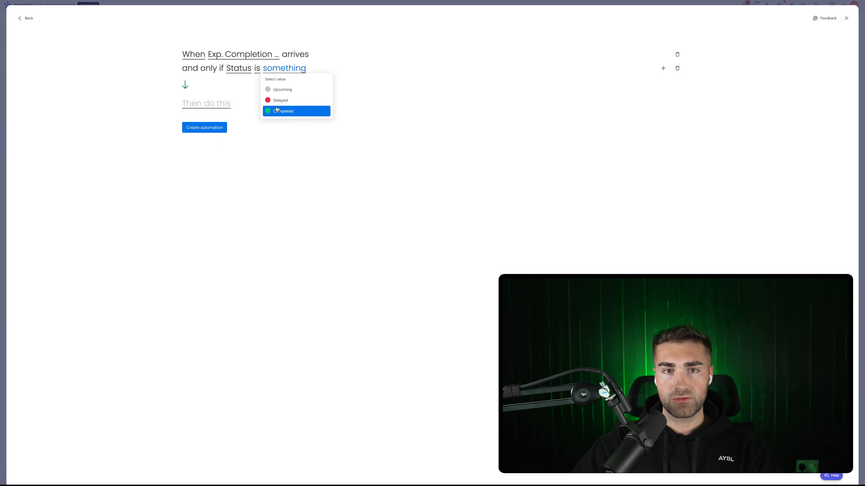
pyautogui.click(257, 68)
pyautogui.click(269, 91)
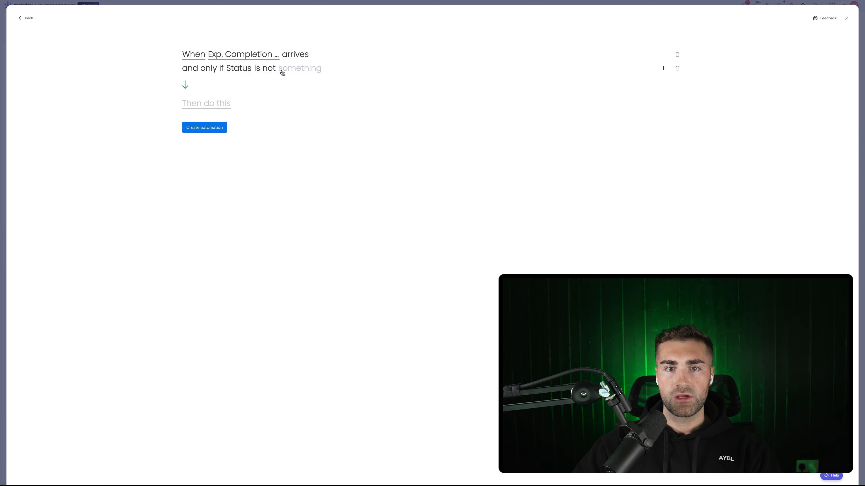
pyautogui.click(286, 69)
pyautogui.click(311, 112)
# Make the automation set Status to Delayed, create it, and close the board's automations
pyautogui.click(199, 104)
pyautogui.click(199, 104)
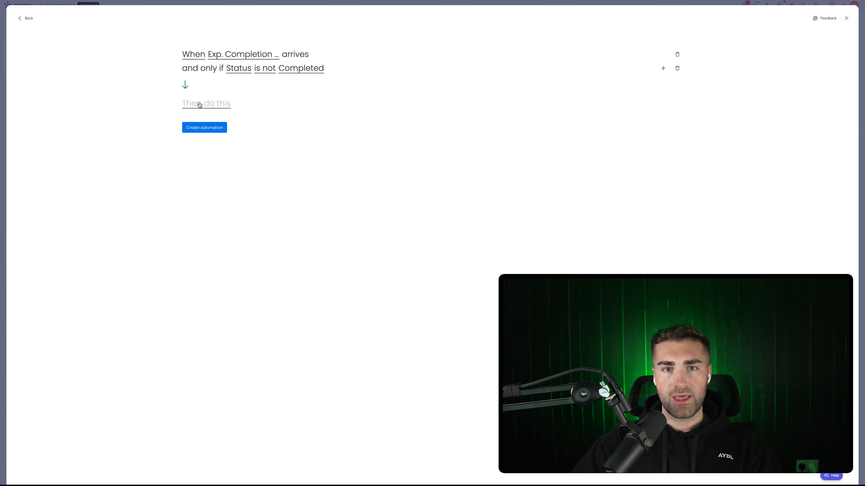
pyautogui.click(200, 104)
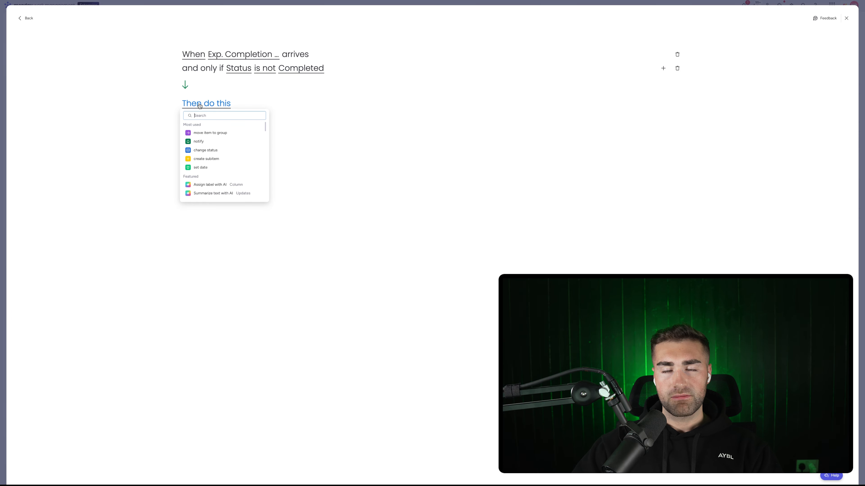
pyautogui.click(205, 151)
pyautogui.click(235, 103)
pyautogui.click(239, 126)
pyautogui.click(282, 102)
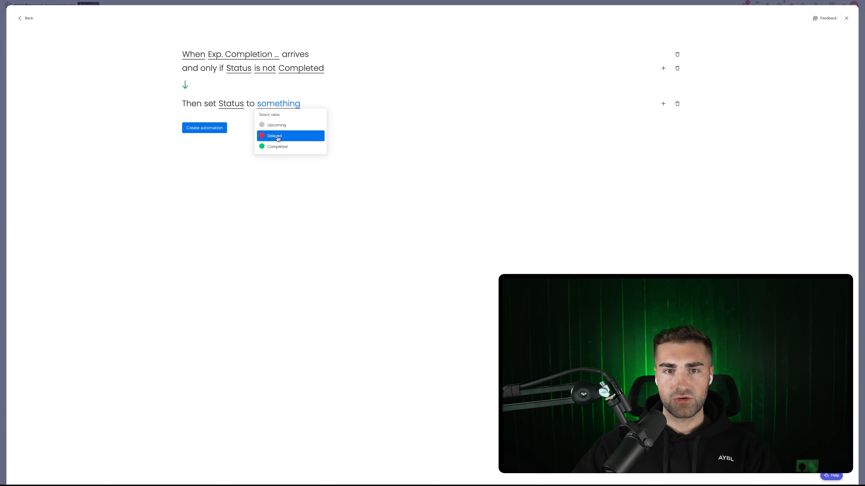
pyautogui.click(278, 136)
pyautogui.click(205, 129)
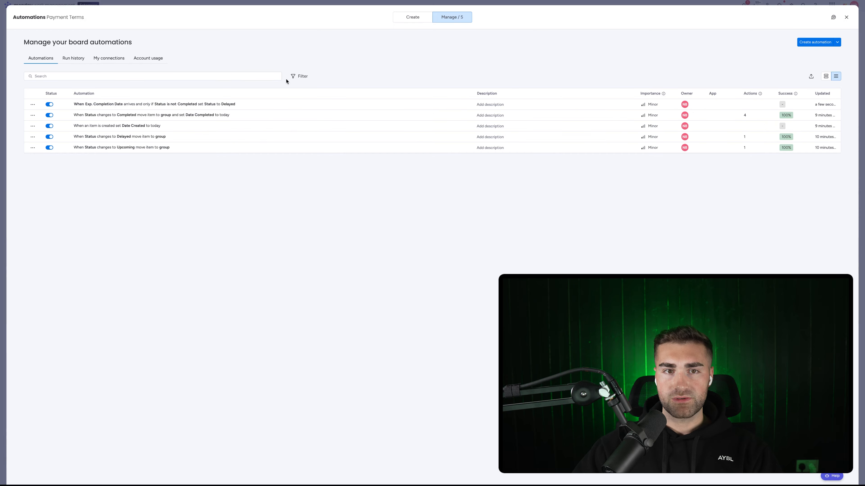
pyautogui.press('Escape')
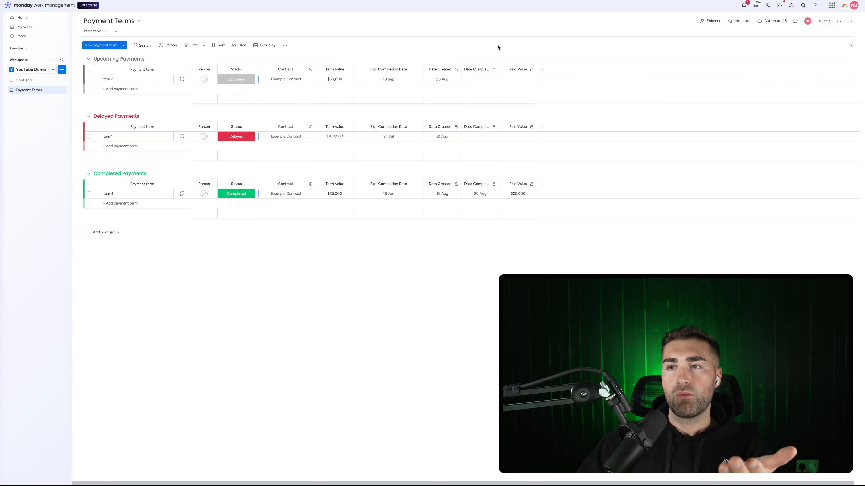
# Edit the Exp. Completion Date automation to trigger 5 days after the date arrives, update it, and return to the board
pyautogui.click(783, 23)
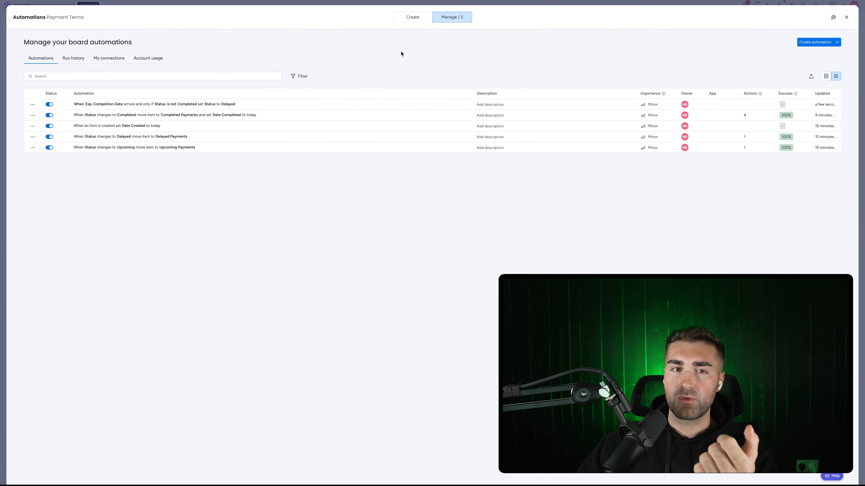
pyautogui.click(102, 105)
pyautogui.click(160, 49)
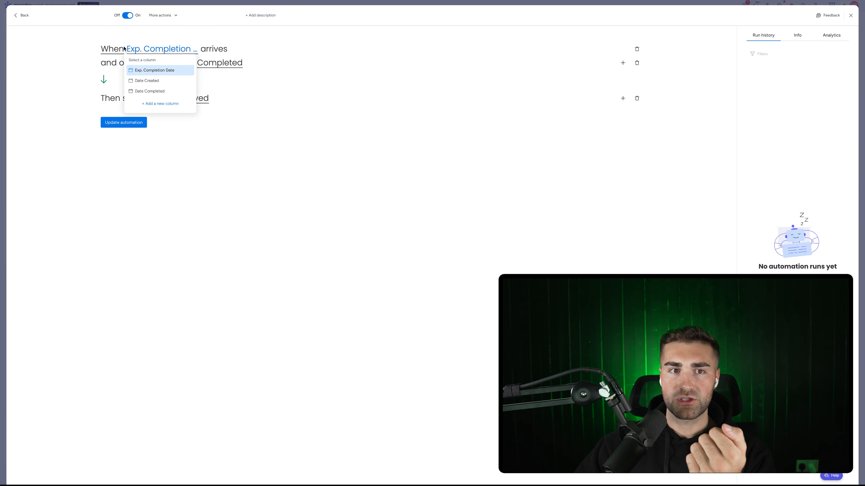
pyautogui.click(117, 49)
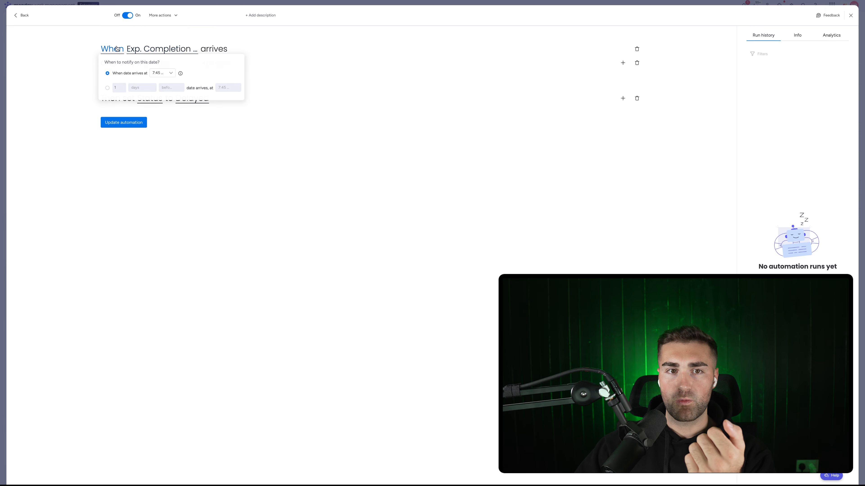
pyautogui.click(108, 87)
pyautogui.doubleClick(120, 87)
pyautogui.write('5')
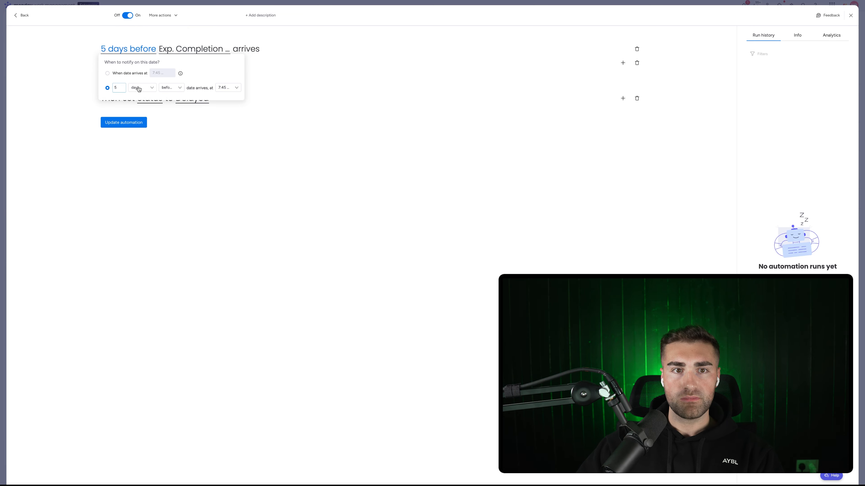
pyautogui.click(163, 88)
pyautogui.click(168, 111)
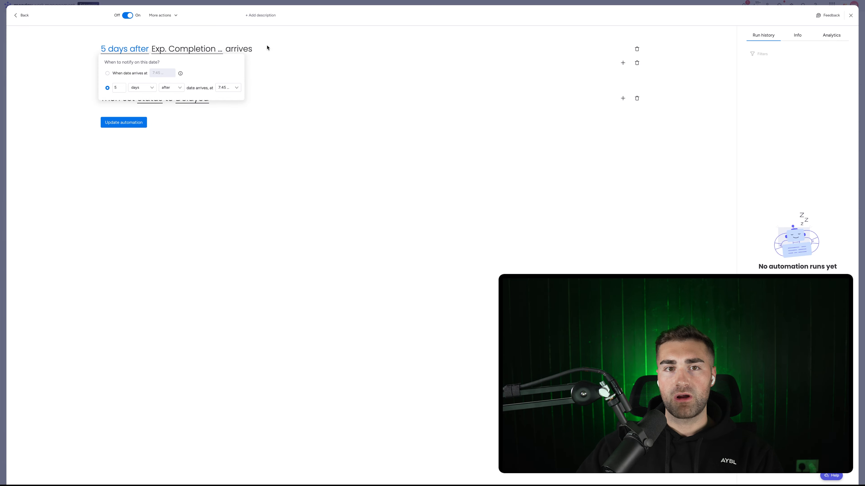
pyautogui.press('Escape')
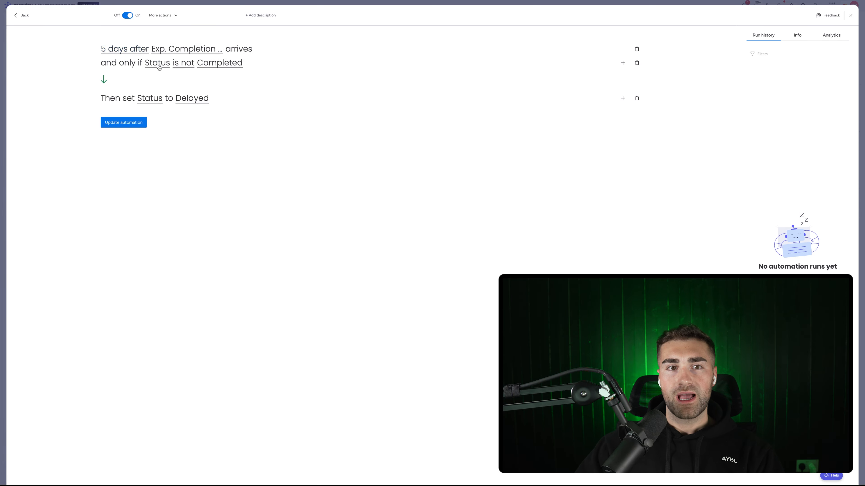
pyautogui.click(120, 123)
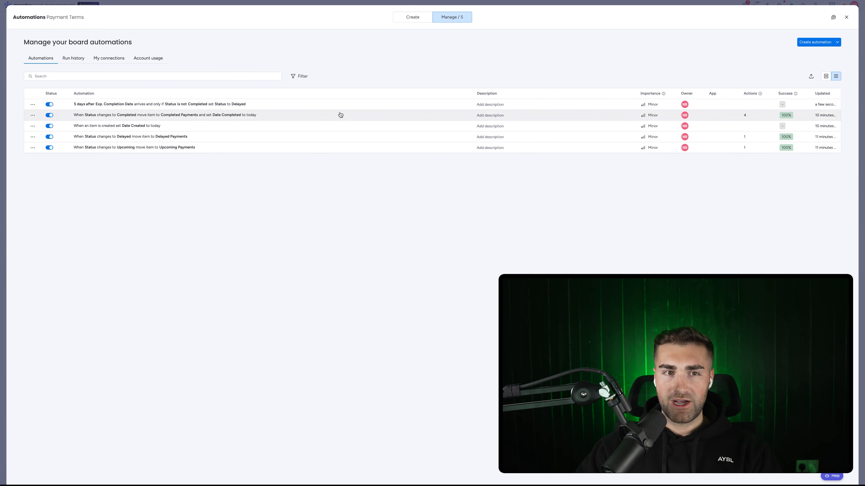
pyautogui.press('Escape')
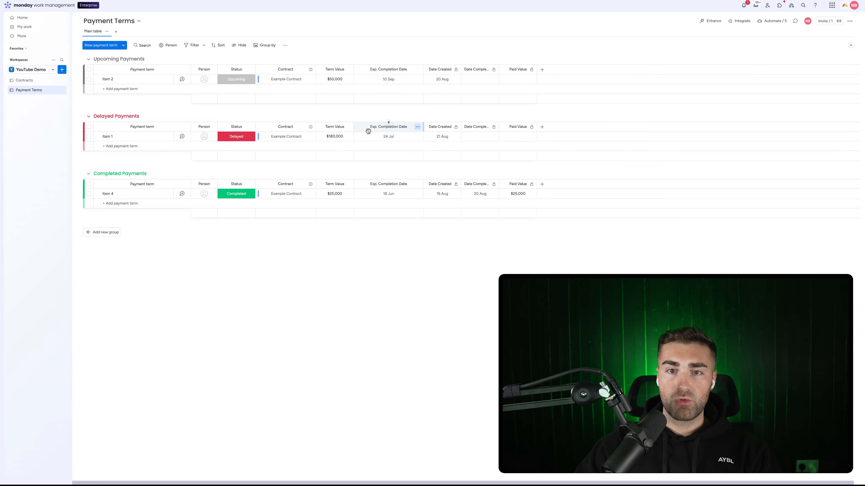
pyautogui.click(228, 138)
pyautogui.click(165, 165)
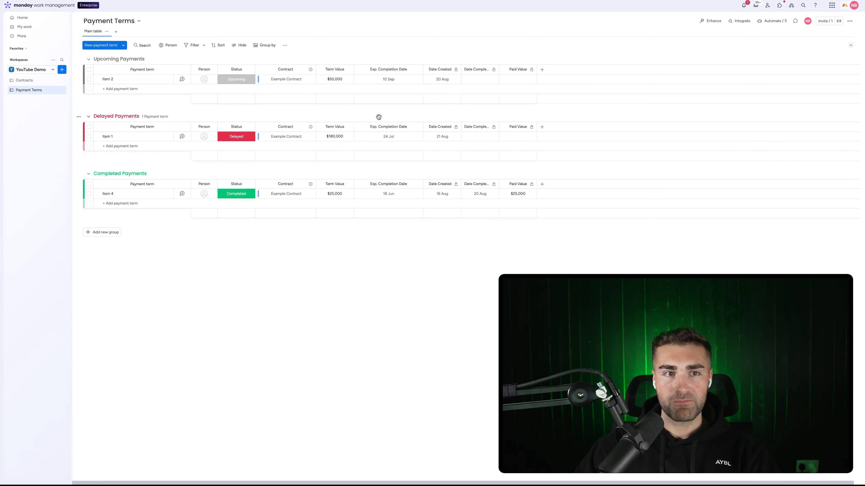
# Go to the Contracts board and view the Contract Type options available for Example Contract
pyautogui.click(34, 81)
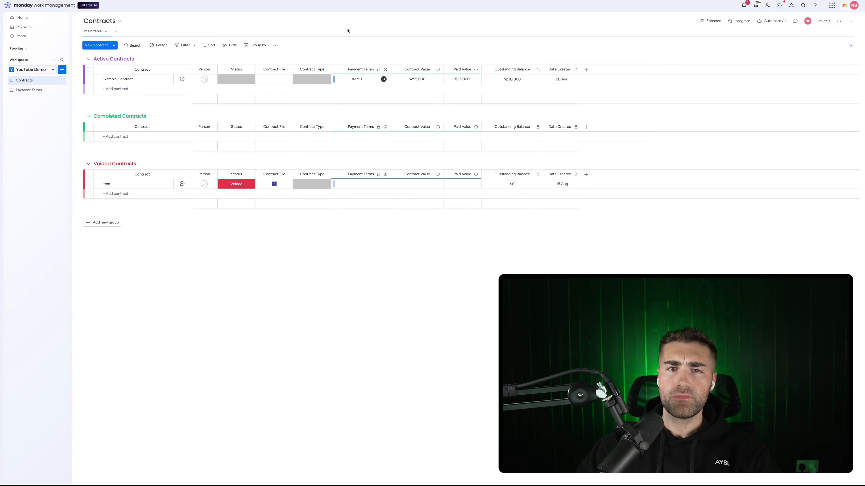
pyautogui.click(29, 90)
pyautogui.click(25, 82)
pyautogui.click(310, 78)
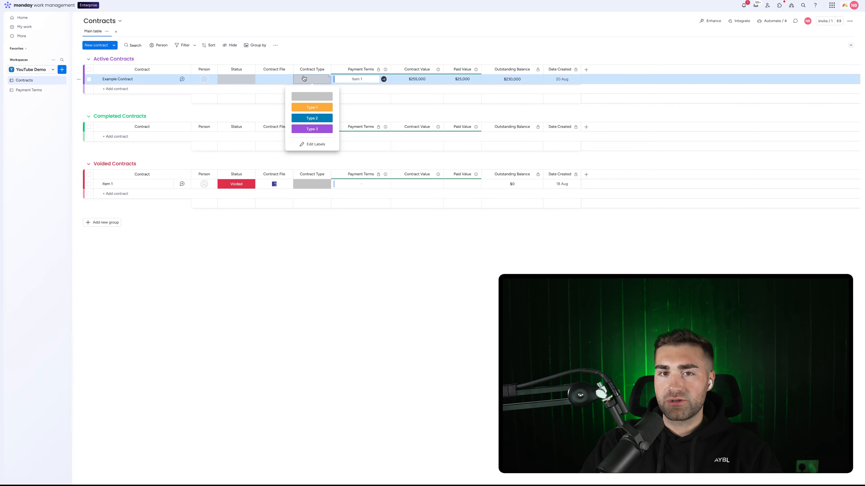
pyautogui.click(316, 47)
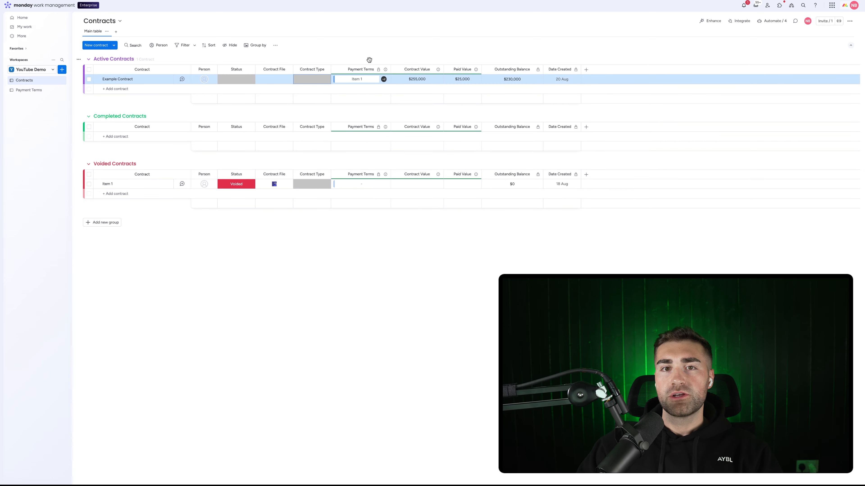
# Start a new custom automation on the Contracts board, triggered when an item is created
pyautogui.click(772, 20)
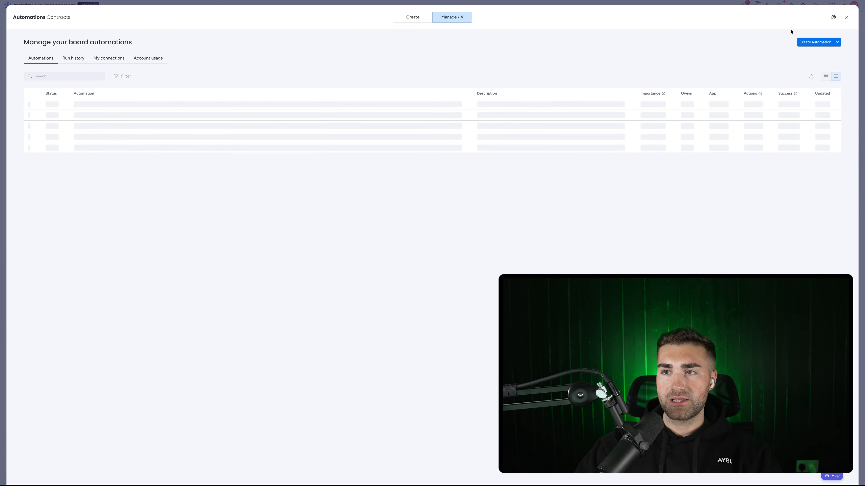
pyautogui.click(815, 42)
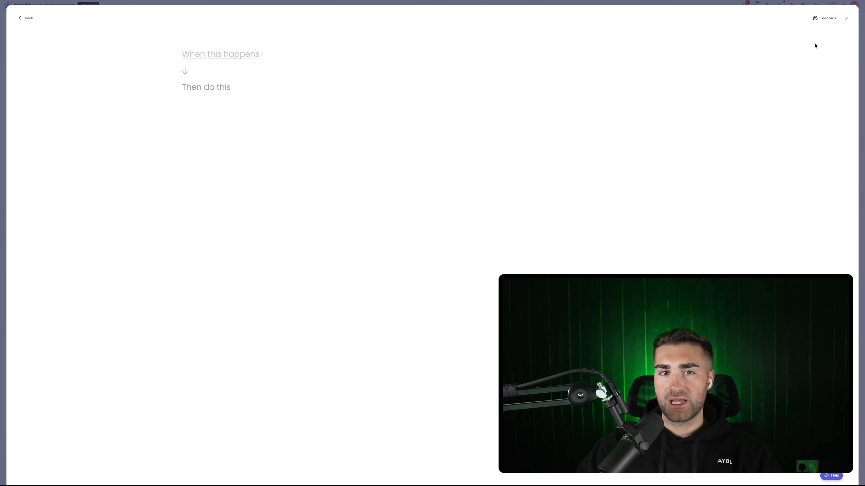
pyautogui.click(188, 57)
pyautogui.click(207, 83)
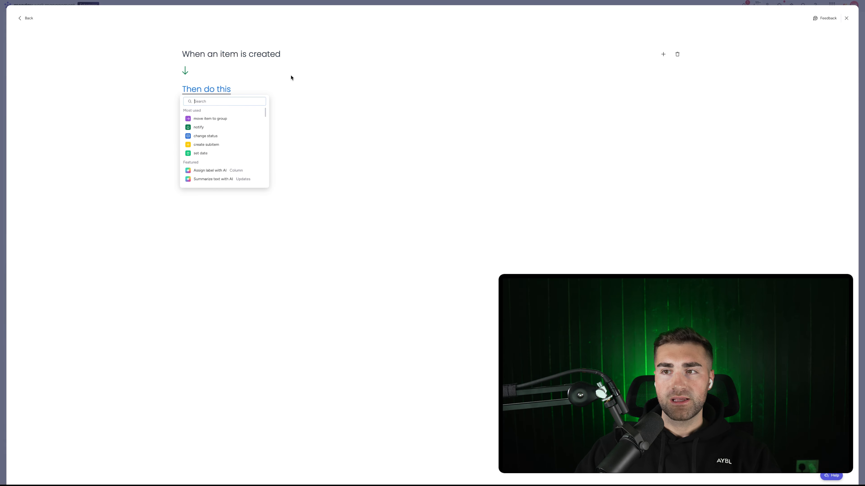
# Add a condition so the item-creation automation runs only if Contract Type is Type 1
pyautogui.click(663, 54)
pyautogui.click(210, 114)
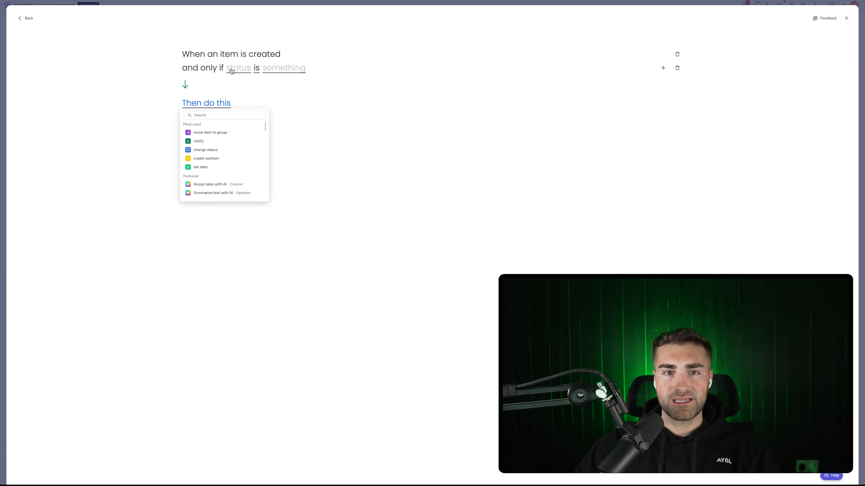
pyautogui.click(251, 99)
pyautogui.click(309, 69)
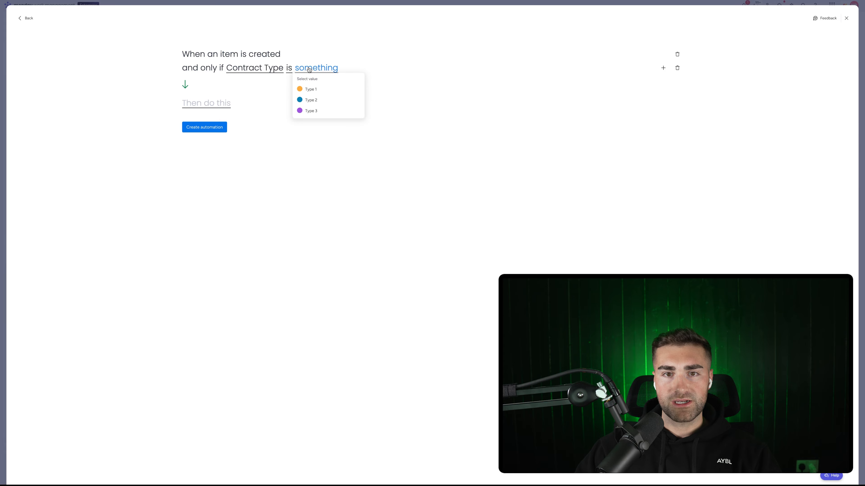
pyautogui.click(310, 89)
# Add the action that creates an item in another board and connects boards, with Payment Terms as the target board
pyautogui.click(198, 106)
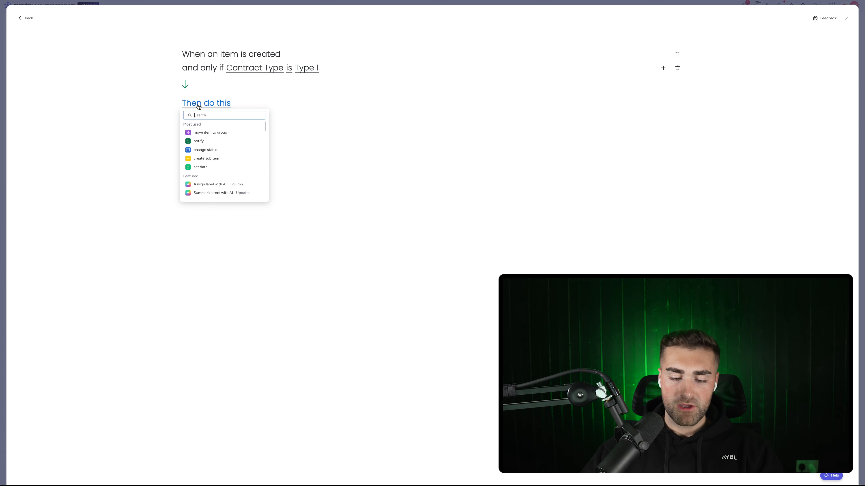
pyautogui.write('create item')
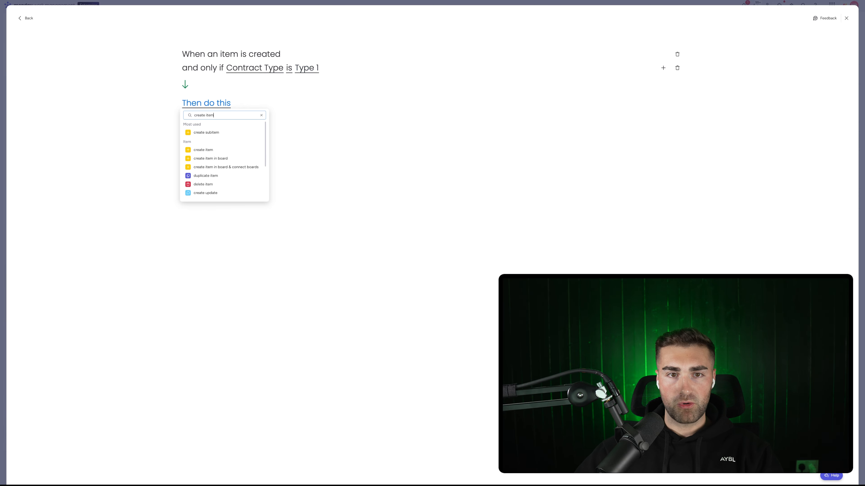
pyautogui.click(229, 167)
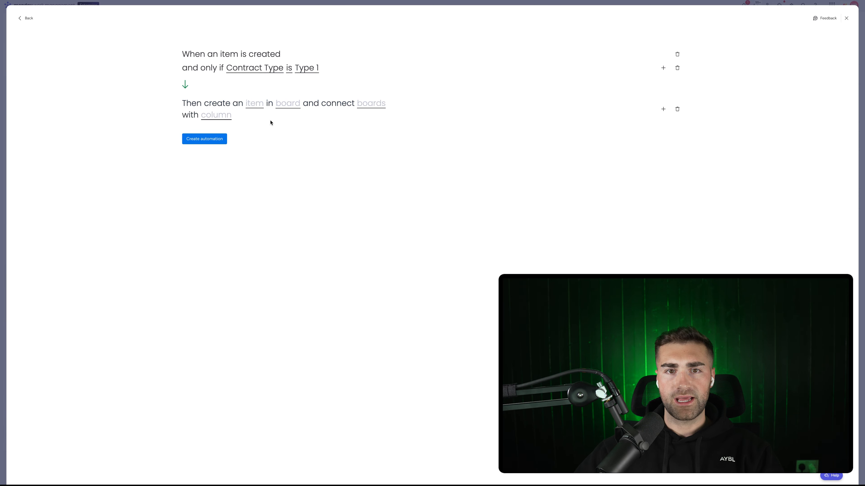
pyautogui.click(286, 107)
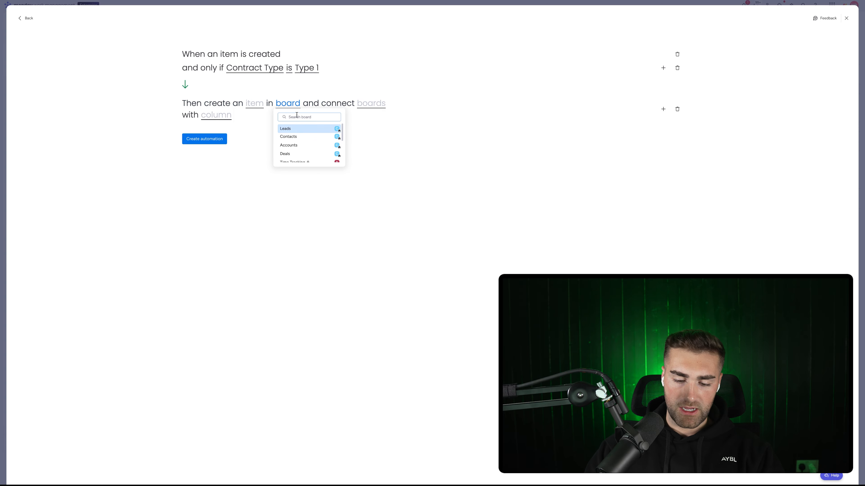
pyautogui.write('p')
pyautogui.press('BackSpace')
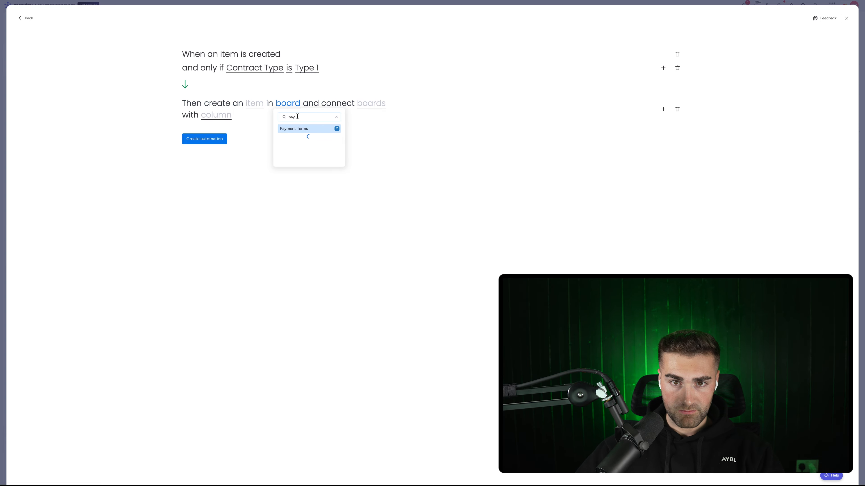
pyautogui.click(298, 129)
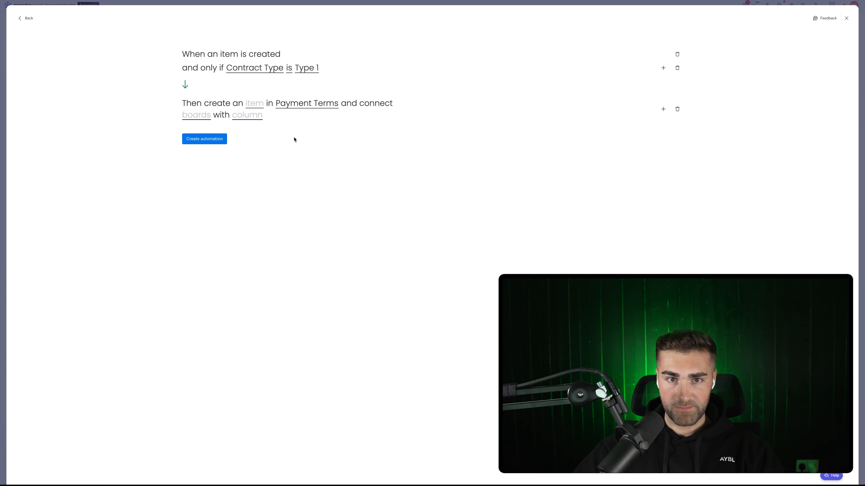
# Connect the created item to the Contracts board through the Payment Terms column
pyautogui.click(202, 113)
pyautogui.click(209, 136)
pyautogui.click(257, 115)
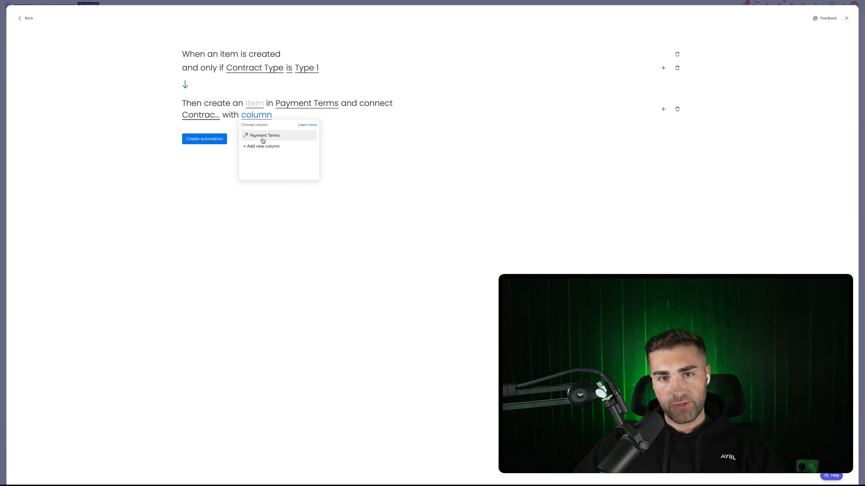
pyautogui.click(263, 137)
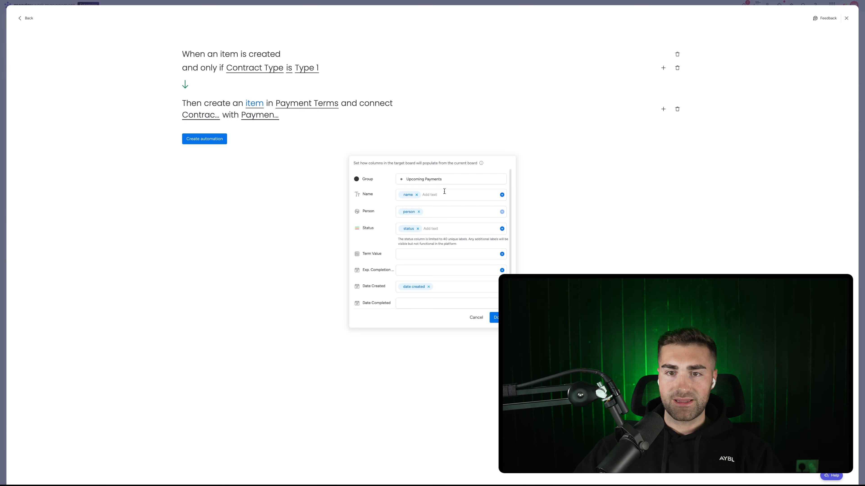
# Clear the prefilled Person, Status and Date Created mappings for the item created in Payment Terms
pyautogui.click(419, 212)
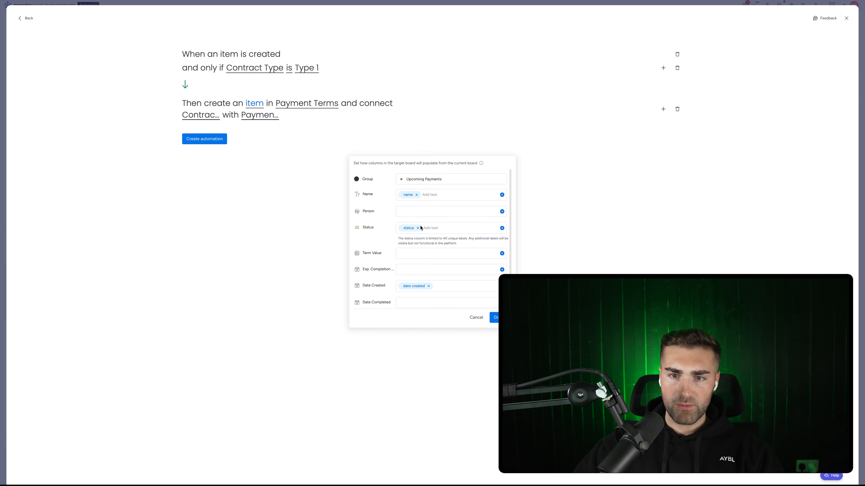
pyautogui.click(418, 228)
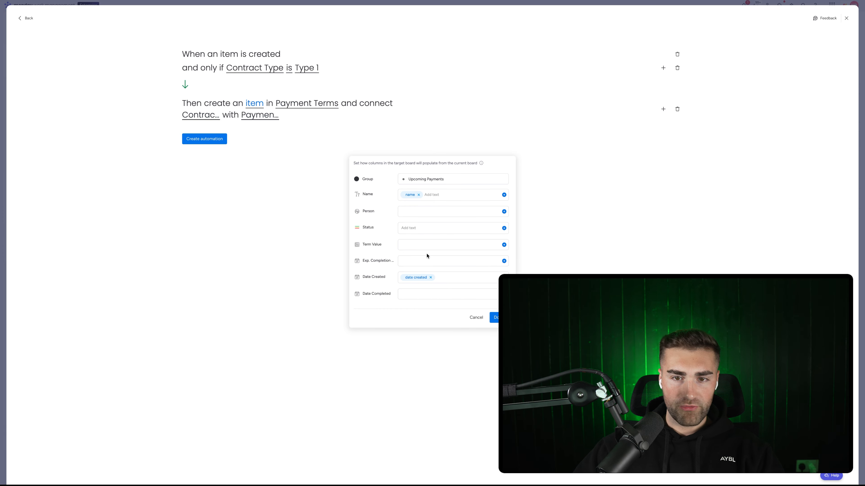
pyautogui.click(430, 278)
# Append "- Payment #1" after the contract name in the created item's Name mapping and confirm the mapping
pyautogui.rightClick(419, 196)
pyautogui.click(426, 192)
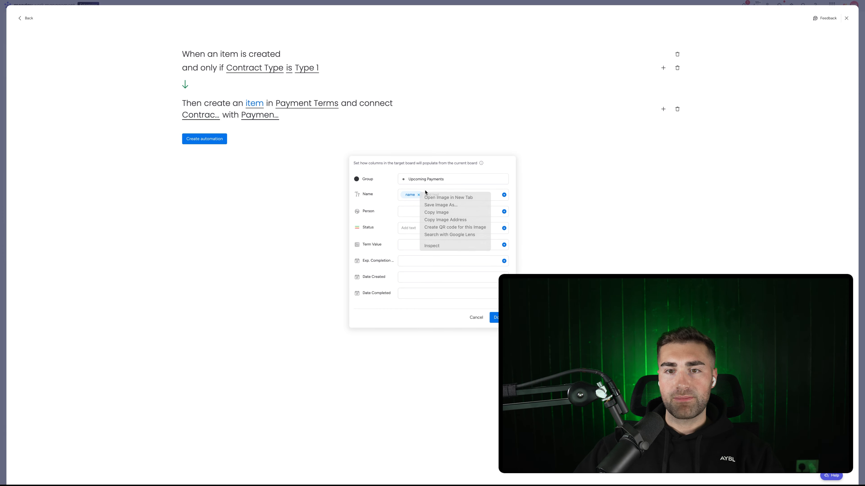
pyautogui.click(440, 196)
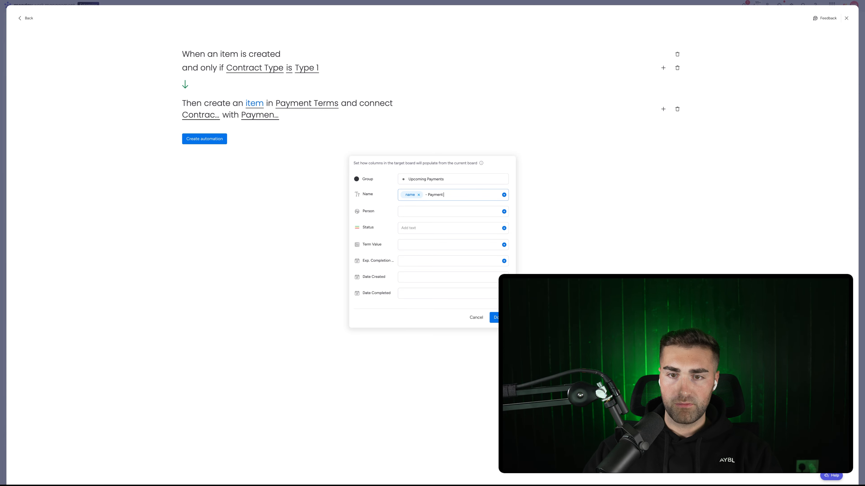
pyautogui.write('- Payment #1')
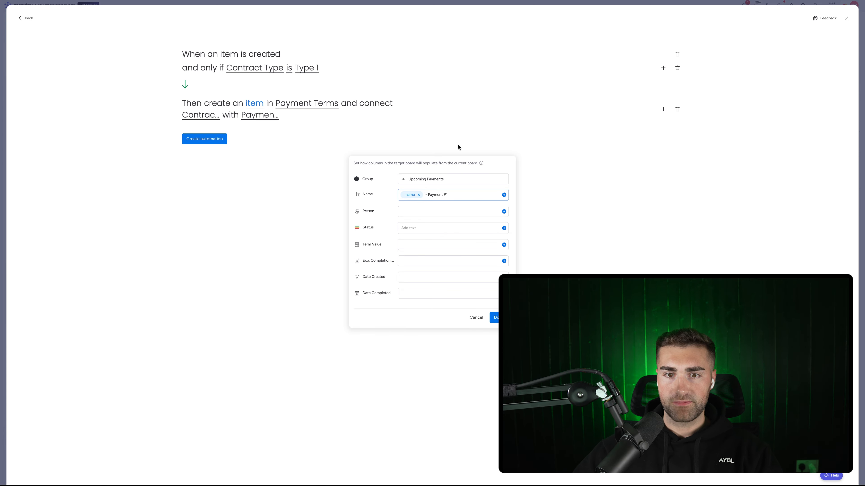
pyautogui.click(386, 217)
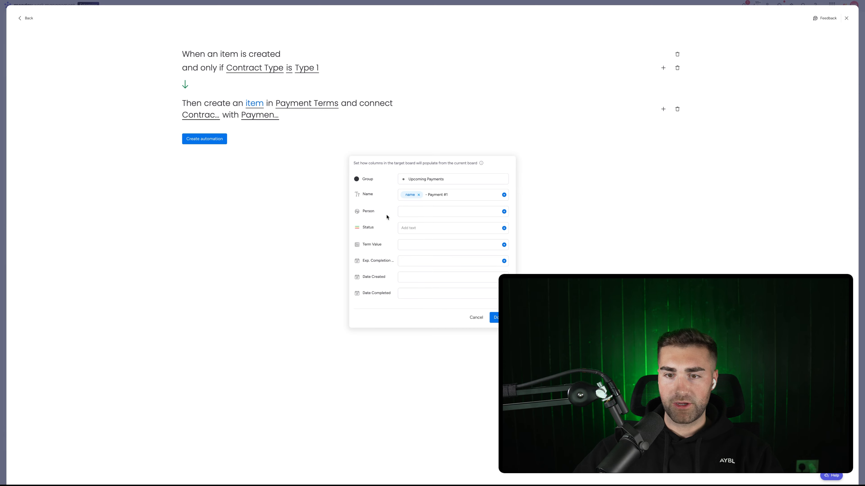
# Add a second action that creates an item in another board and connects boards, with Payment Terms as the target board
pyautogui.click(662, 110)
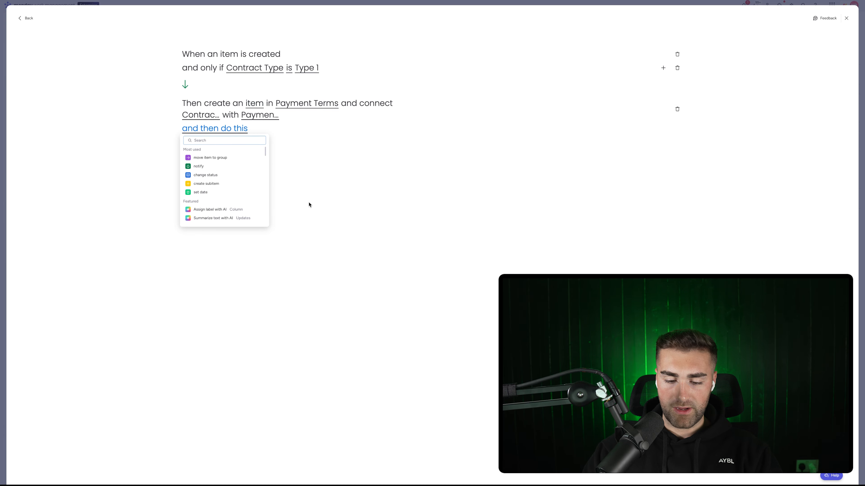
pyautogui.write('create item')
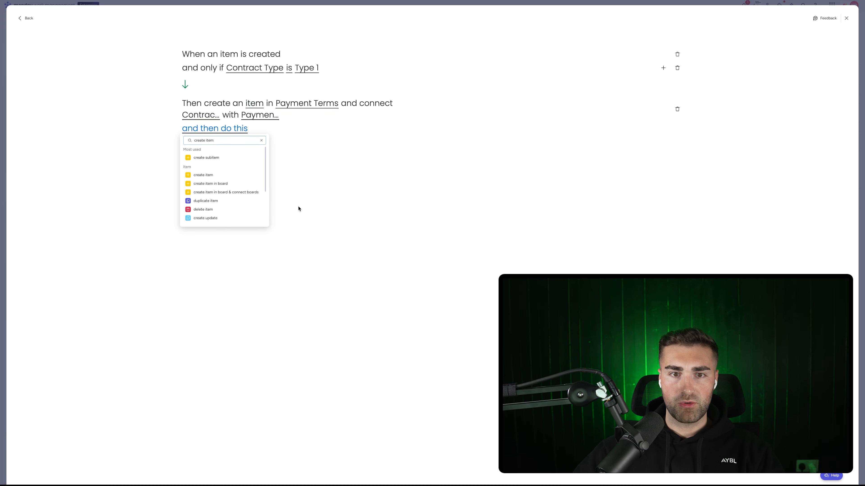
pyautogui.click(237, 193)
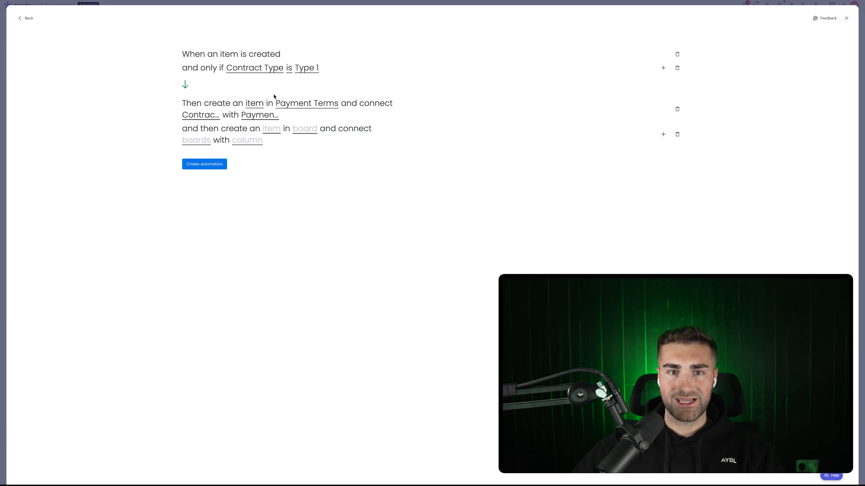
pyautogui.click(307, 128)
pyautogui.write('pay')
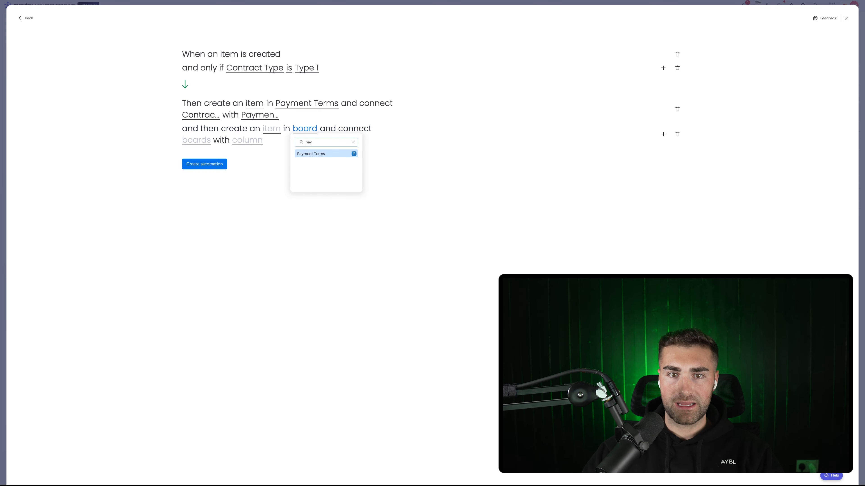
pyautogui.click(323, 154)
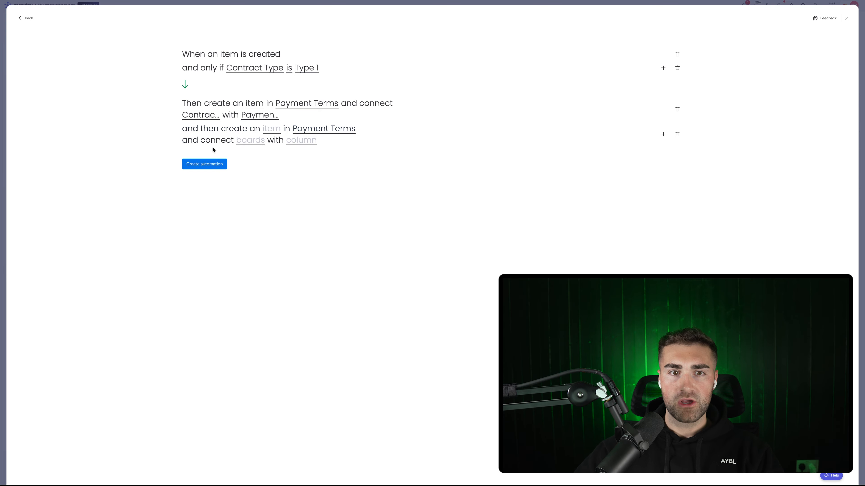
# Connect the second created item to the Contracts board through the Payment Terms column
pyautogui.click(248, 142)
pyautogui.click(257, 161)
pyautogui.click(306, 144)
pyautogui.click(312, 161)
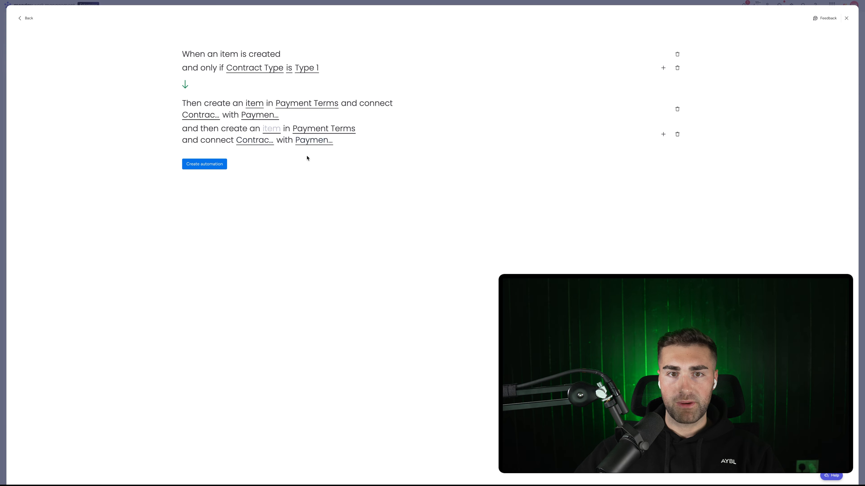
# Clear the second item's Person, Status and Date Created mappings, then create the automation and return to the Contracts board
pyautogui.click(272, 131)
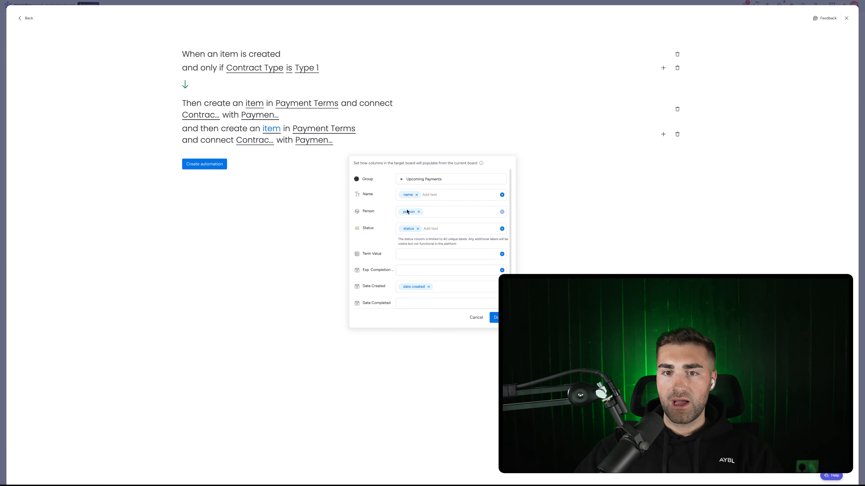
pyautogui.click(418, 212)
pyautogui.click(417, 229)
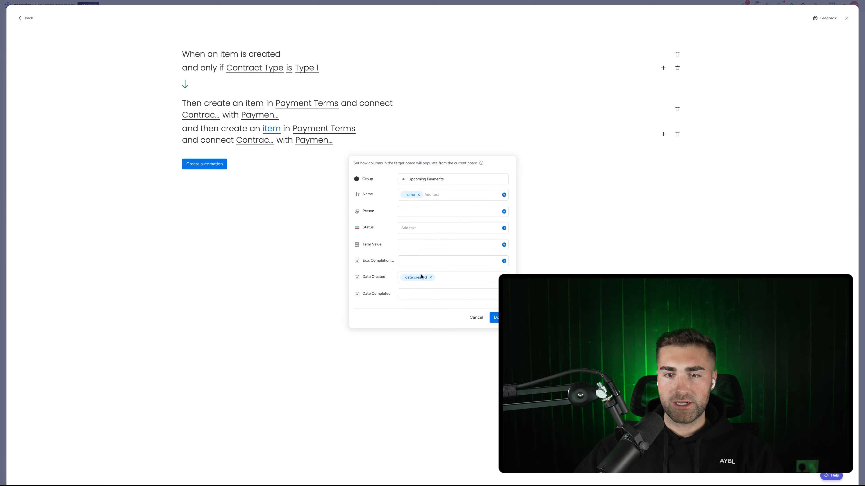
pyautogui.click(430, 278)
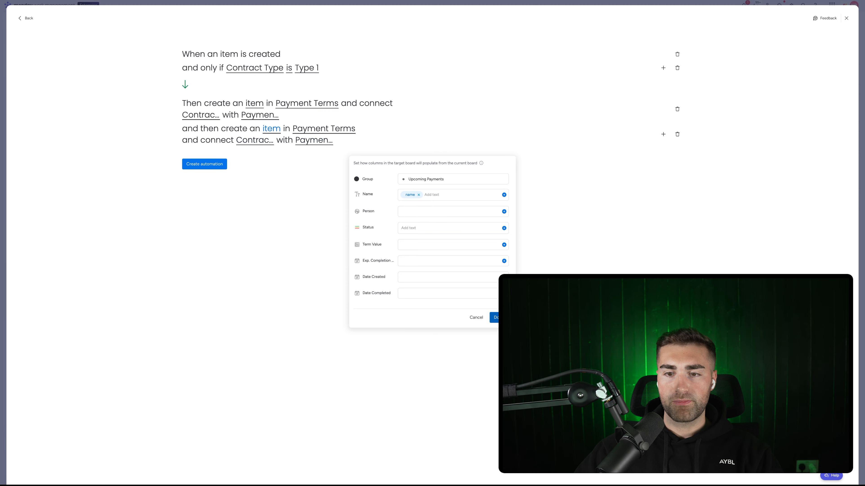
pyautogui.click(501, 318)
pyautogui.click(190, 165)
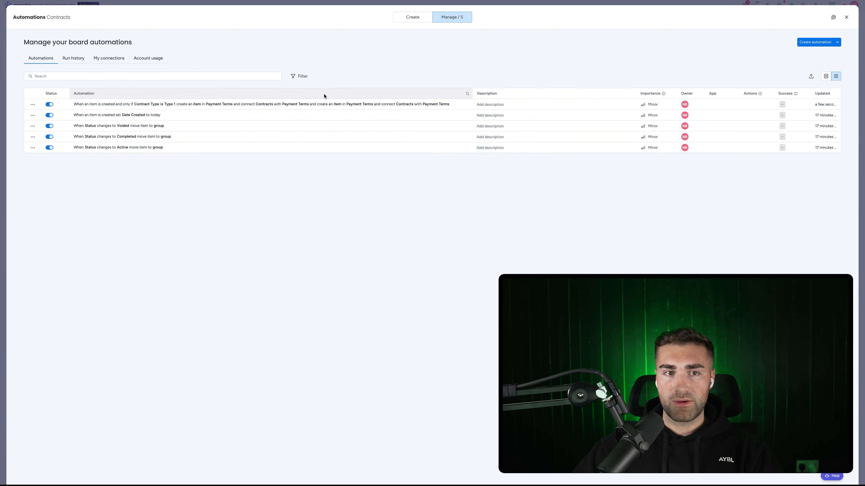
pyautogui.press('Escape')
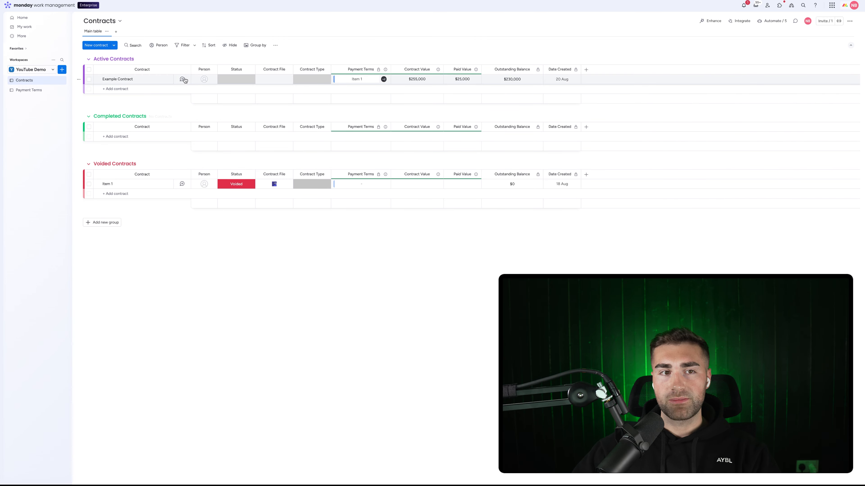
# Set the Contract Type column on the Contracts board as required
pyautogui.click(25, 90)
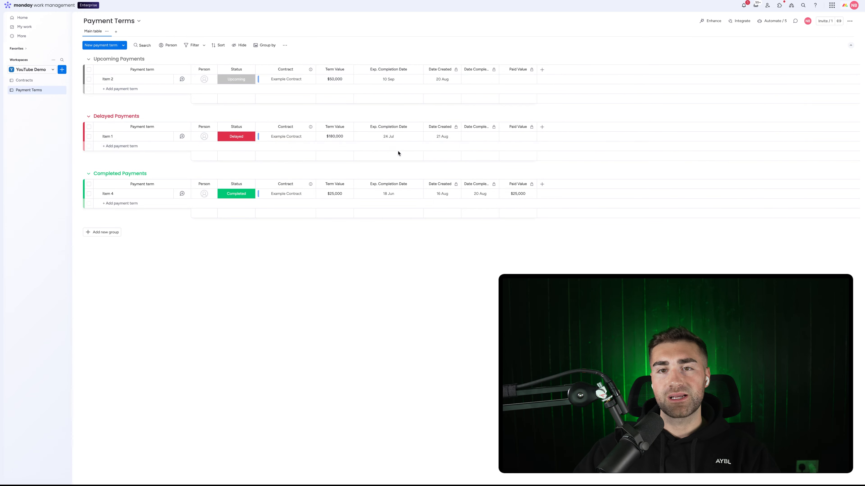
pyautogui.click(22, 83)
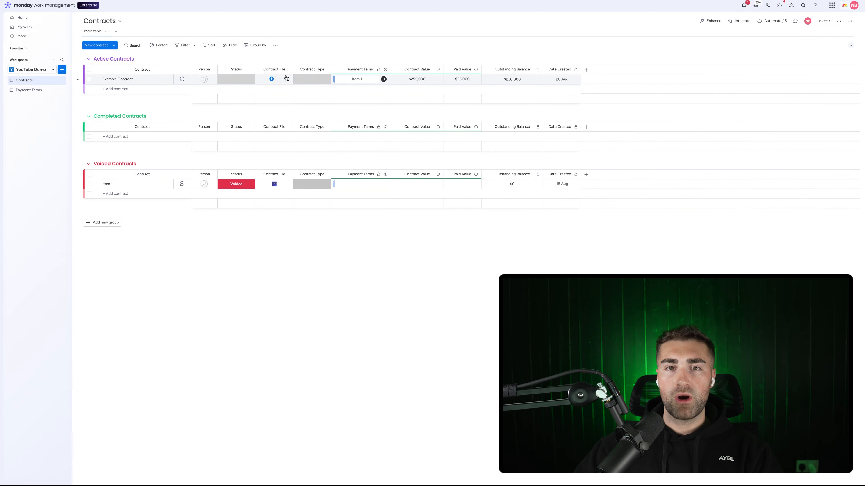
pyautogui.click(326, 70)
pyautogui.moveTo(383, 75)
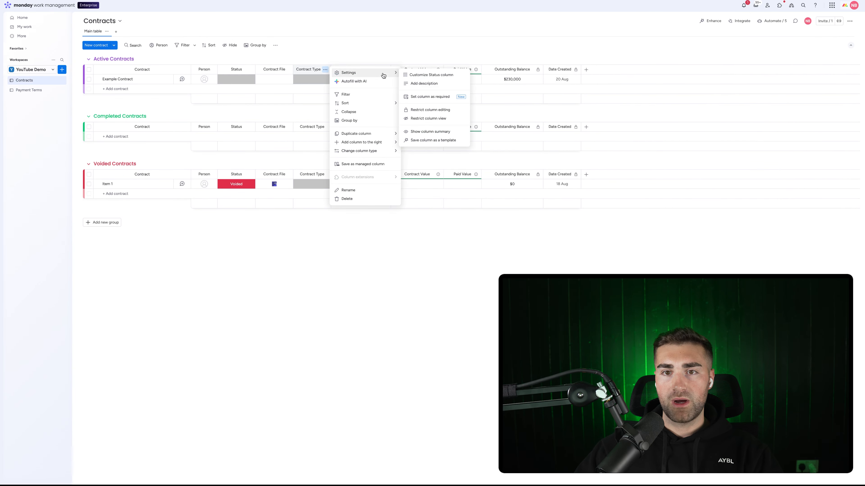
pyautogui.click(425, 98)
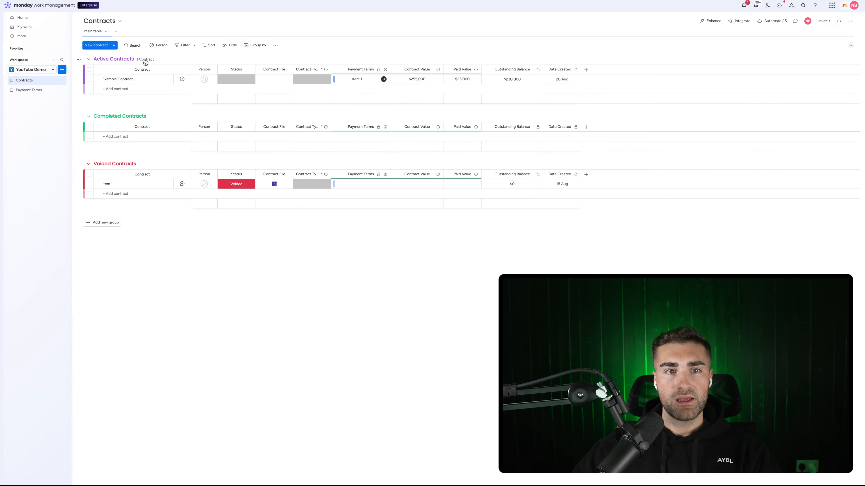
# Create a contract named "Example Contract" with Contract Type Type 1 in the Active Contracts group
pyautogui.click(108, 89)
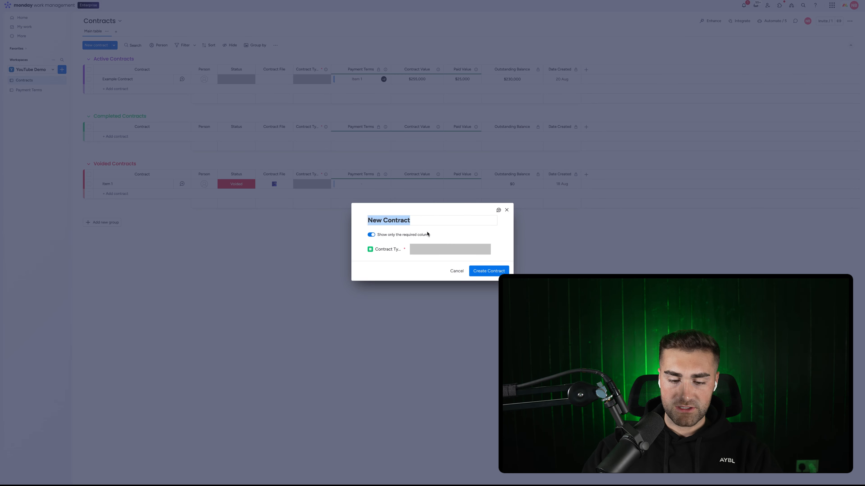
pyautogui.write('Example Contr')
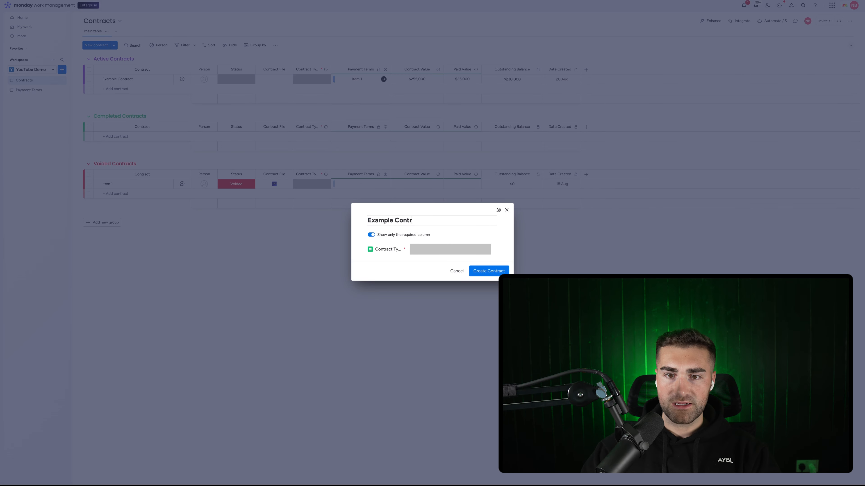
pyautogui.write('act')
pyautogui.click(455, 251)
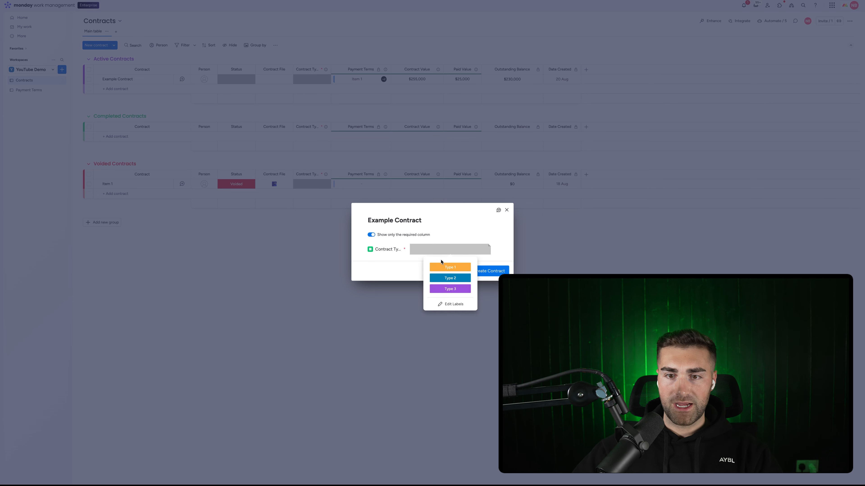
pyautogui.click(449, 267)
pyautogui.click(490, 271)
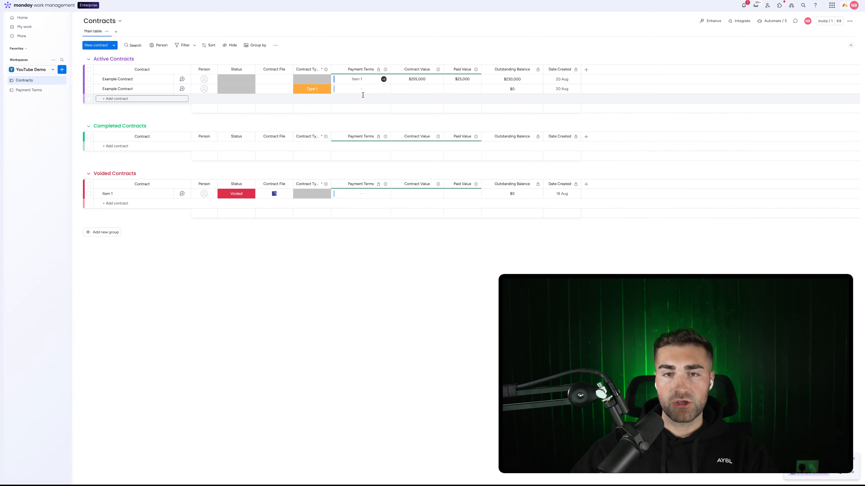
# On the Payment Terms board, set the status of "Example Contract - Payment #1" to Completed
pyautogui.click(24, 91)
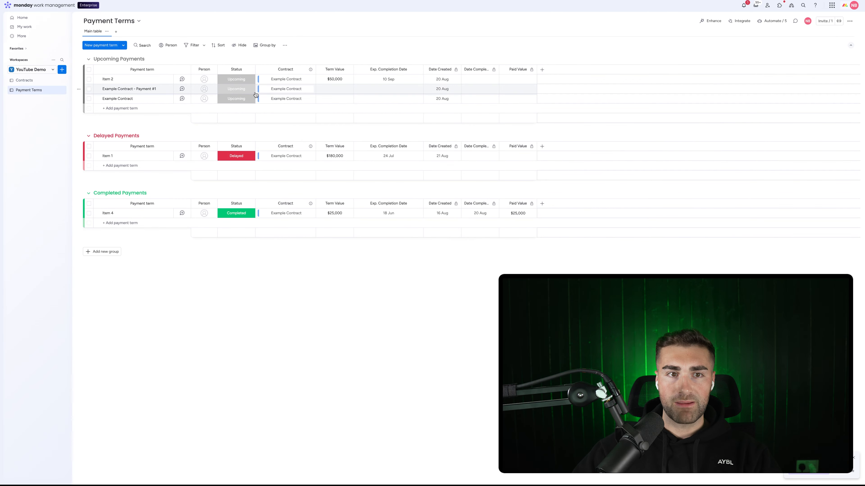
pyautogui.click(116, 99)
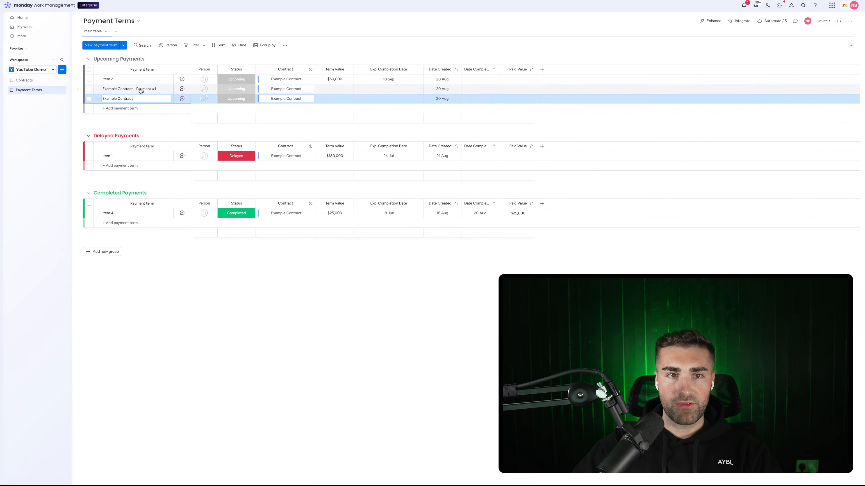
pyautogui.click(148, 130)
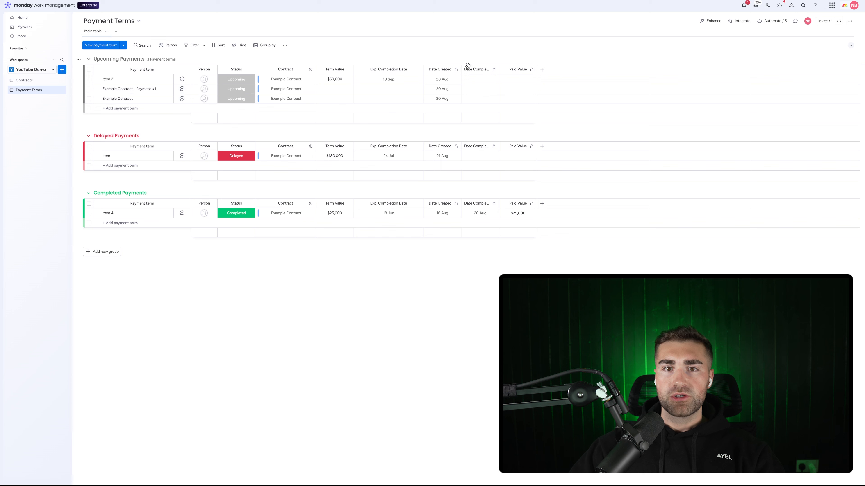
pyautogui.click(219, 100)
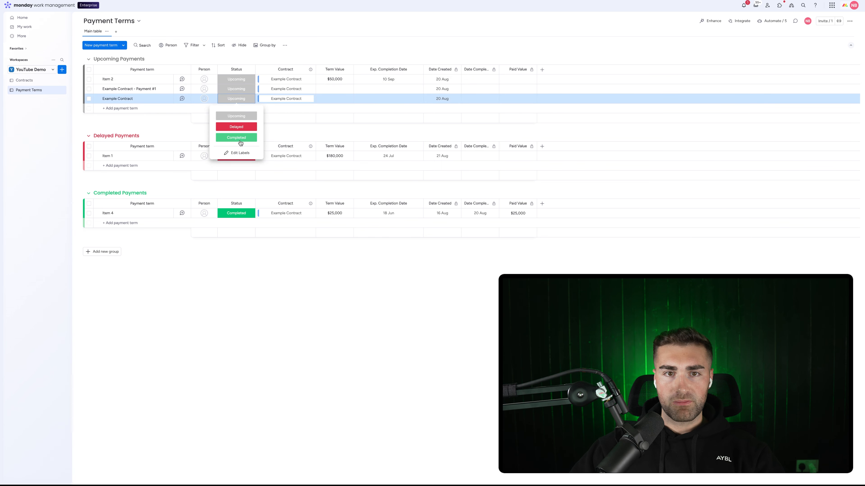
pyautogui.click(237, 89)
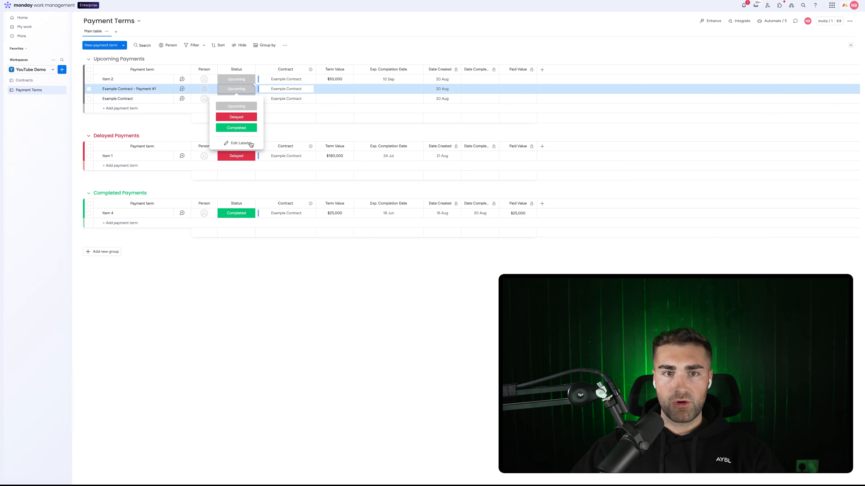
pyautogui.click(236, 128)
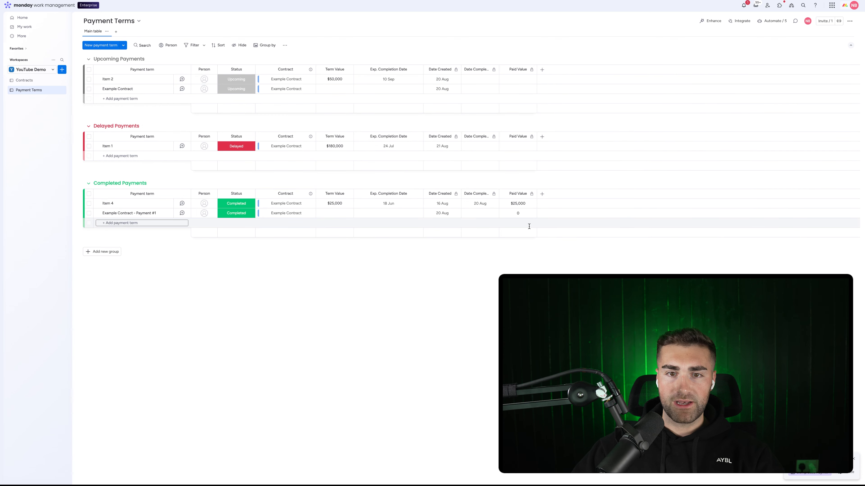
# Set the term values of "Example Contract - Payment #1" to $15,000 and upcoming "Example Contract" to $45,000, then open the Contracts board
pyautogui.click(331, 213)
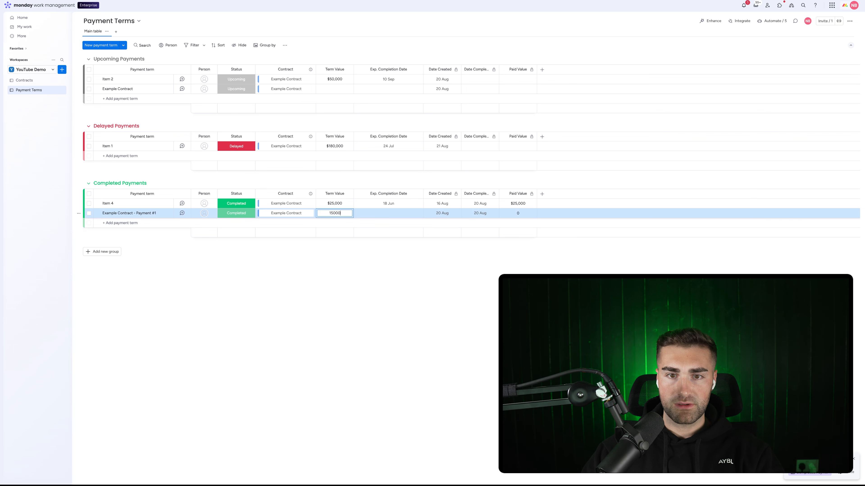
pyautogui.click(343, 89)
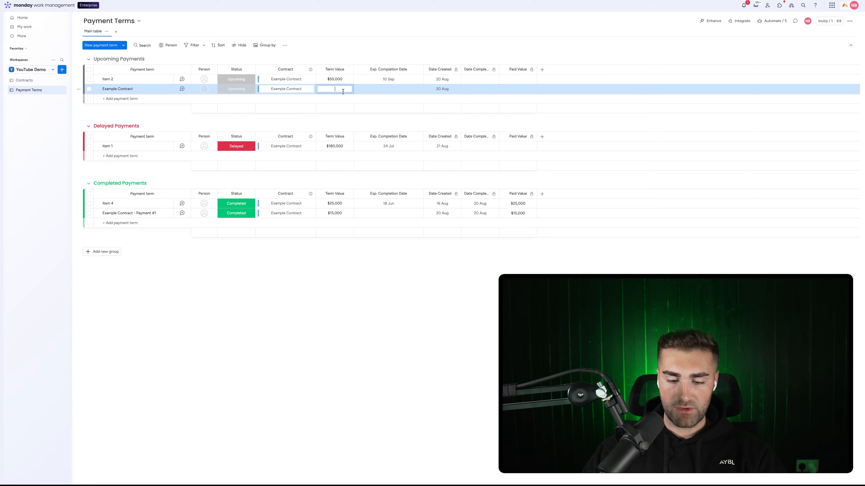
pyautogui.press('Return')
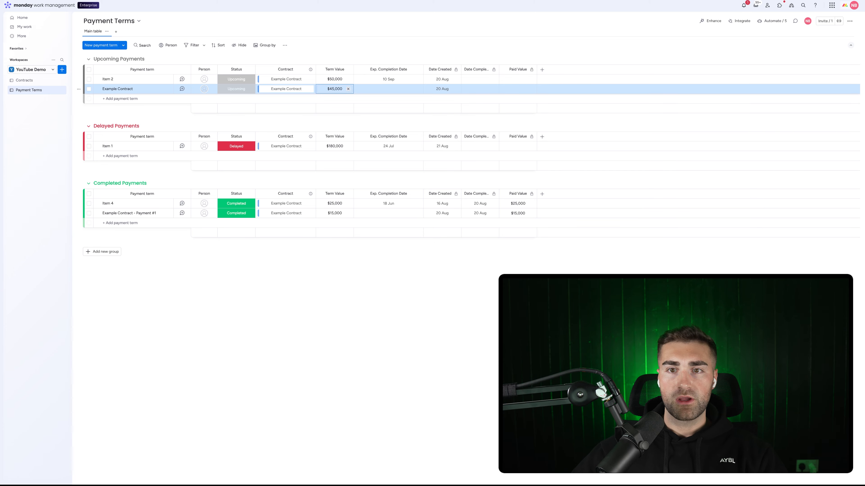
pyautogui.click(24, 80)
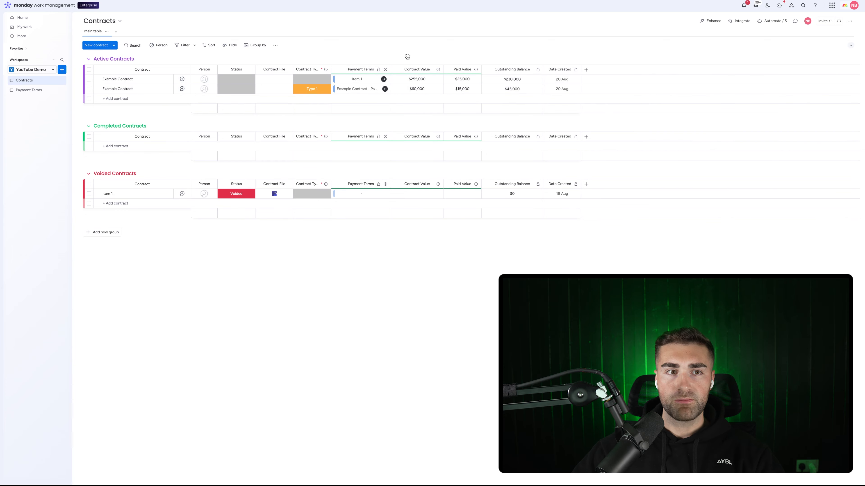
# Create a main dashboard named "Contracts & Payments Dashboard" and connect it to the Contracts and Payment Terms boards
pyautogui.click(39, 90)
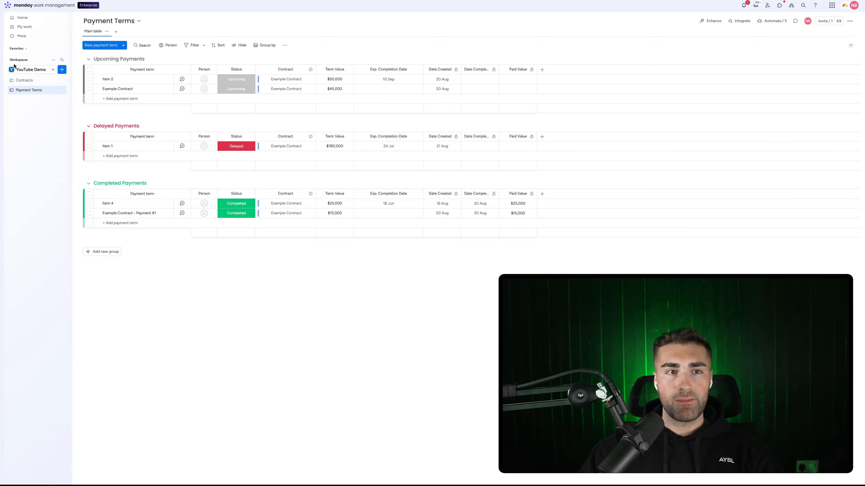
pyautogui.click(24, 80)
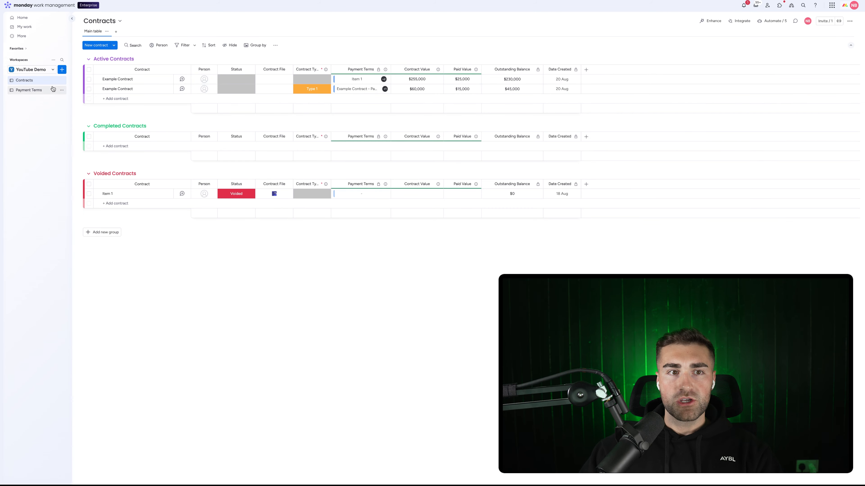
pyautogui.click(62, 70)
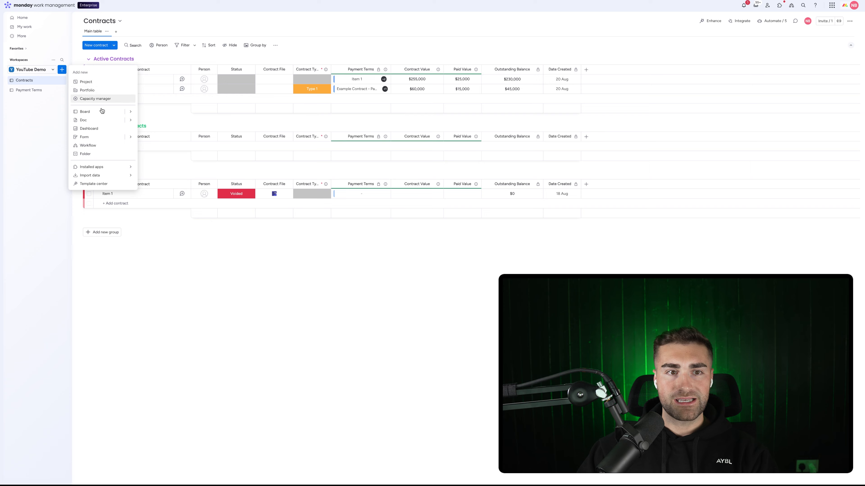
pyautogui.click(89, 128)
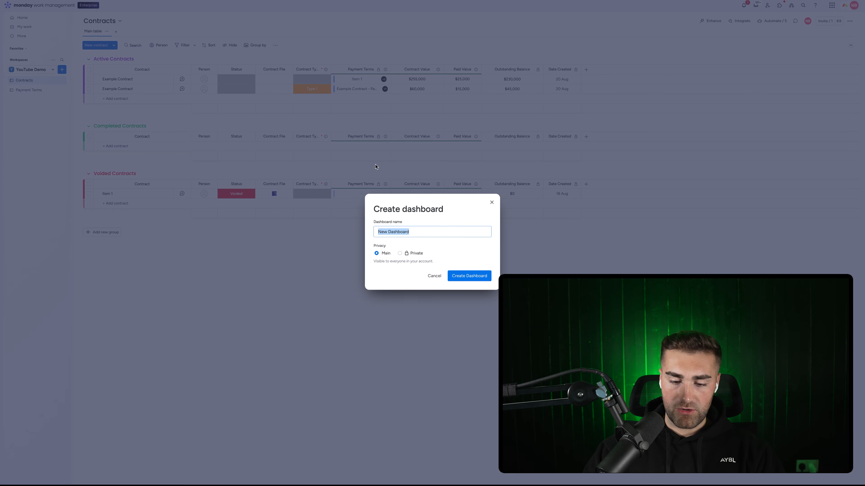
pyautogui.write('Contracts & Payments Dash')
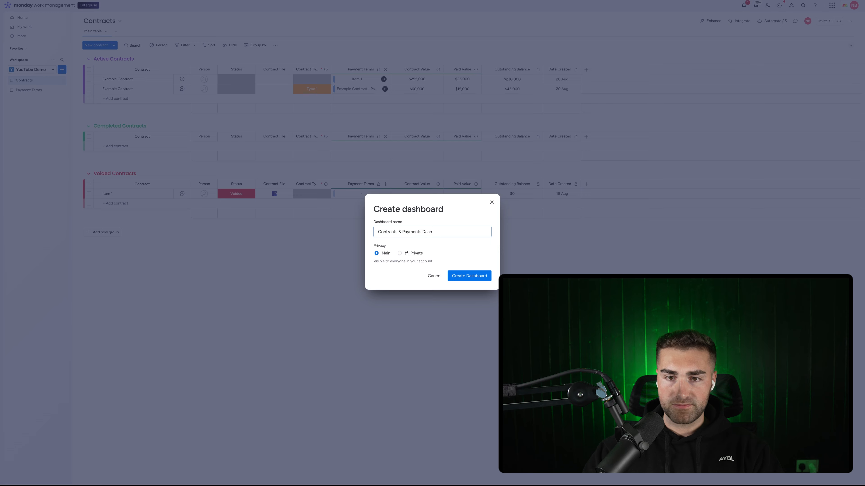
pyautogui.write('board')
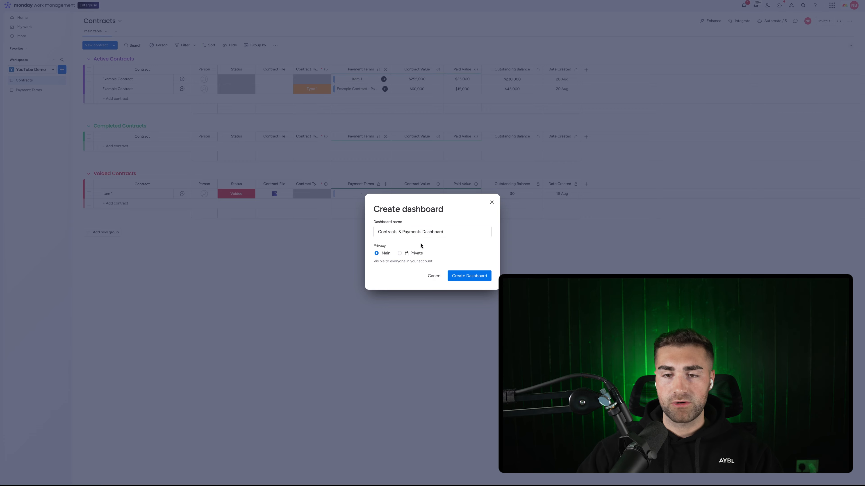
pyautogui.click(469, 276)
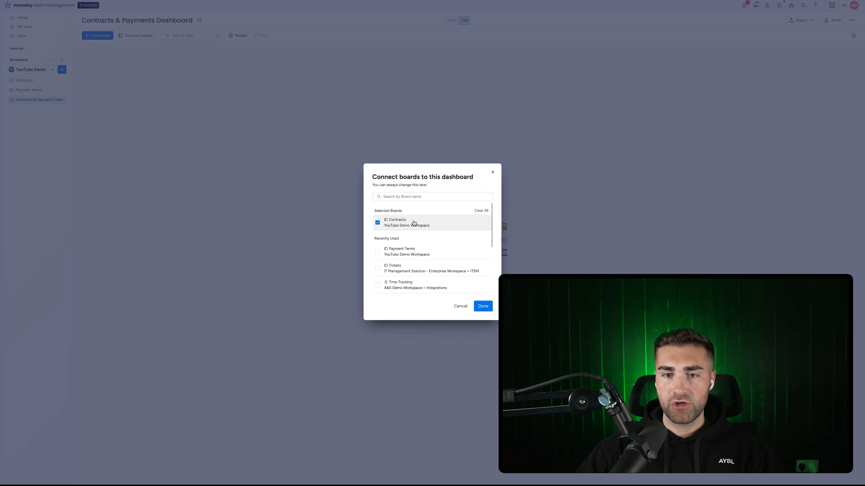
pyautogui.click(407, 254)
pyautogui.click(483, 305)
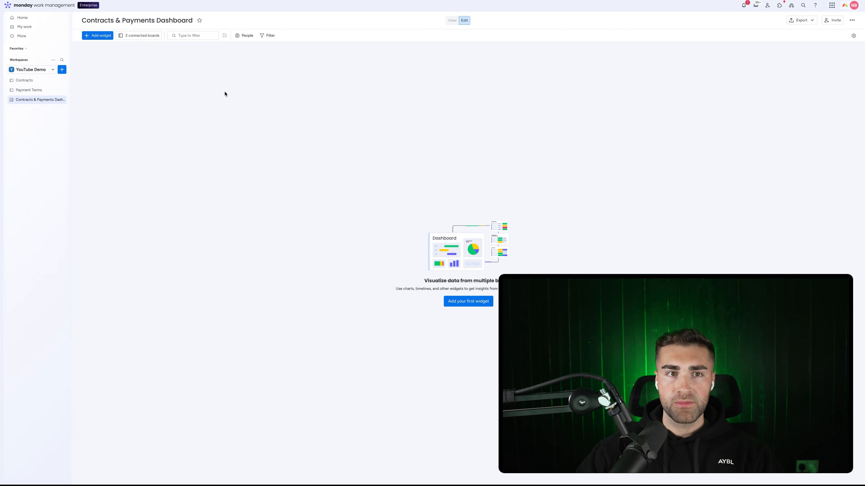
# Add a Numbers widget to the dashboard and name it "Total Outstanding Value"
pyautogui.click(97, 35)
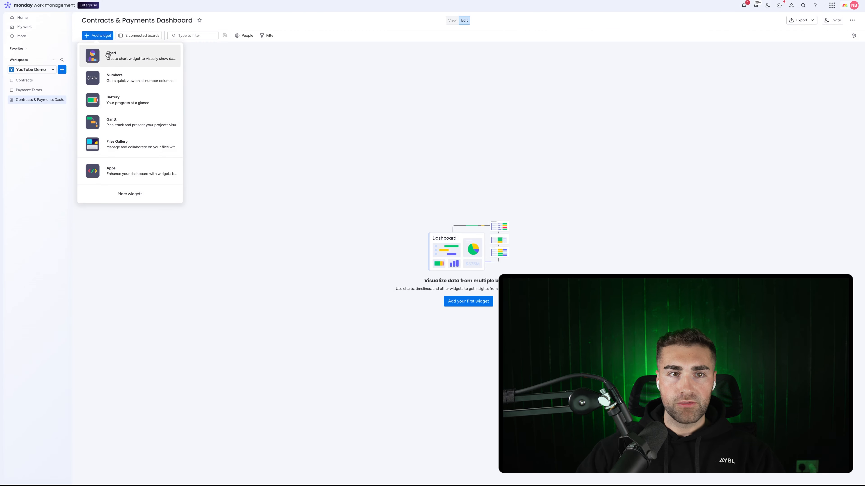
pyautogui.click(111, 84)
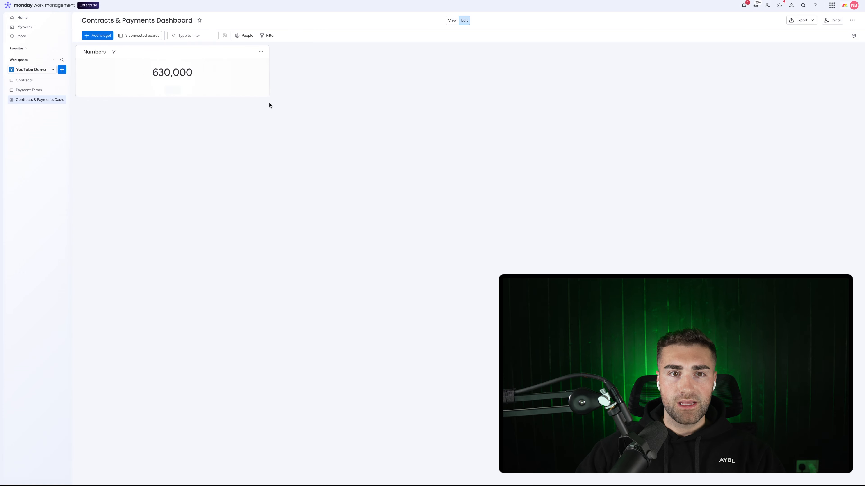
pyautogui.click(96, 50)
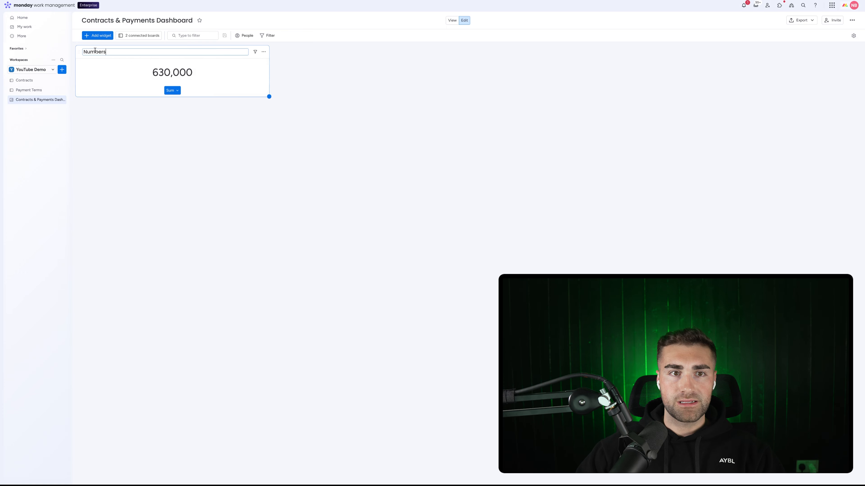
pyautogui.doubleClick(179, 53)
pyautogui.write('Total Ou')
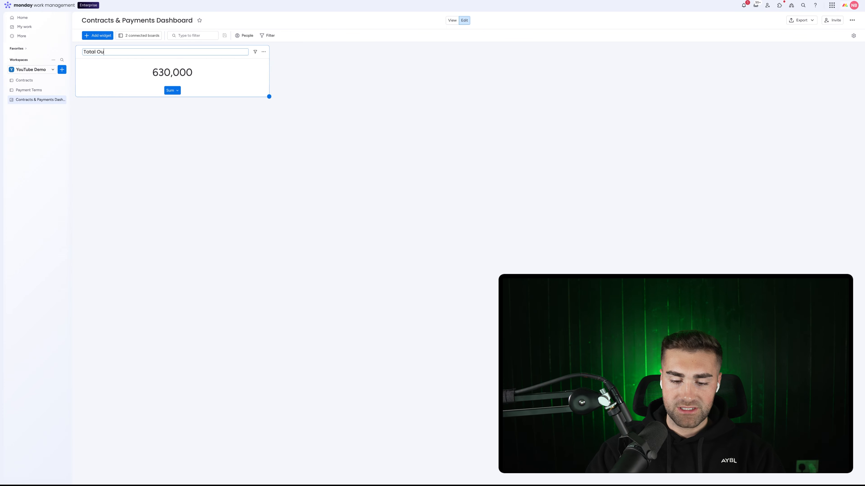
pyautogui.write('tstadning')
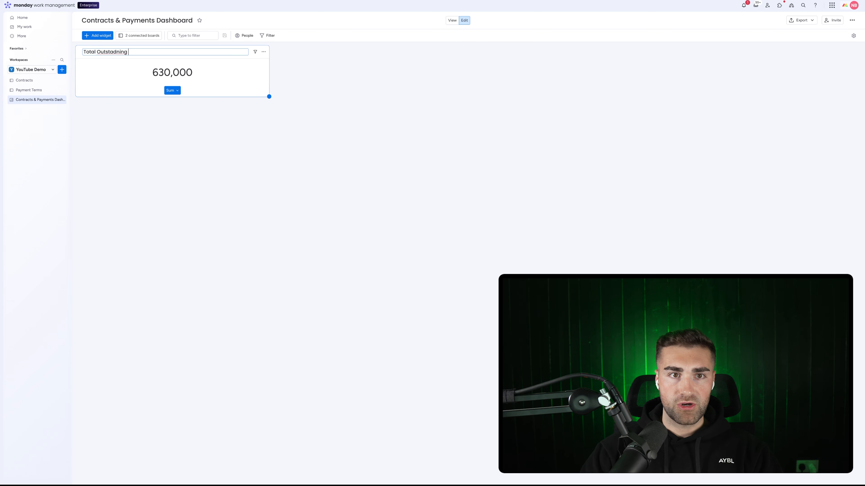
pyautogui.press('super+BackSpace')
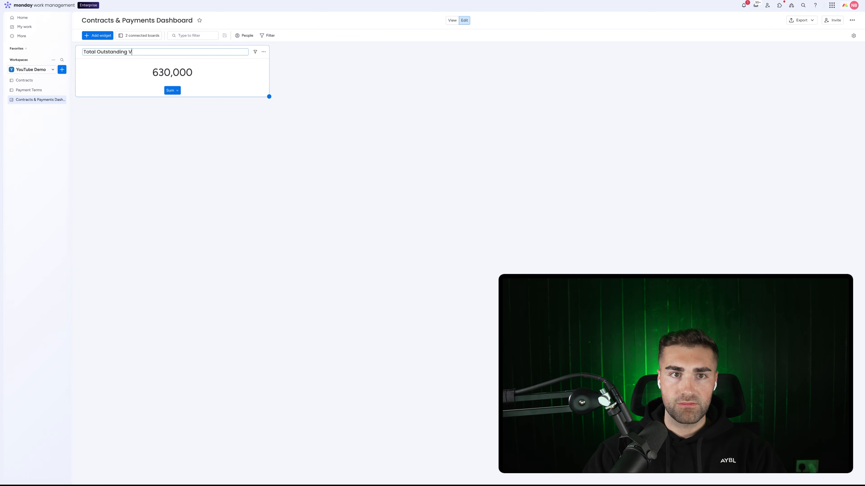
pyautogui.press('Return')
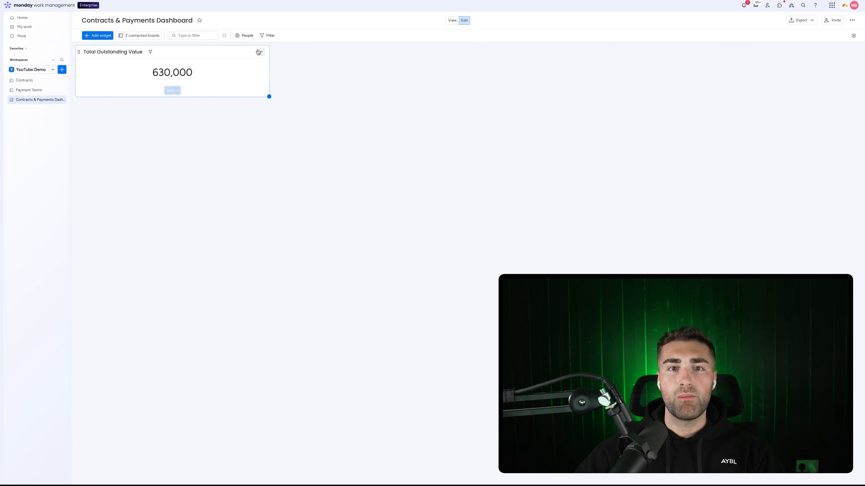
# Configure the Total Outstanding Value widget to use only the Contracts board's Outstanding Balance column, excluding the Payment Terms board
pyautogui.click(261, 52)
pyautogui.click(272, 73)
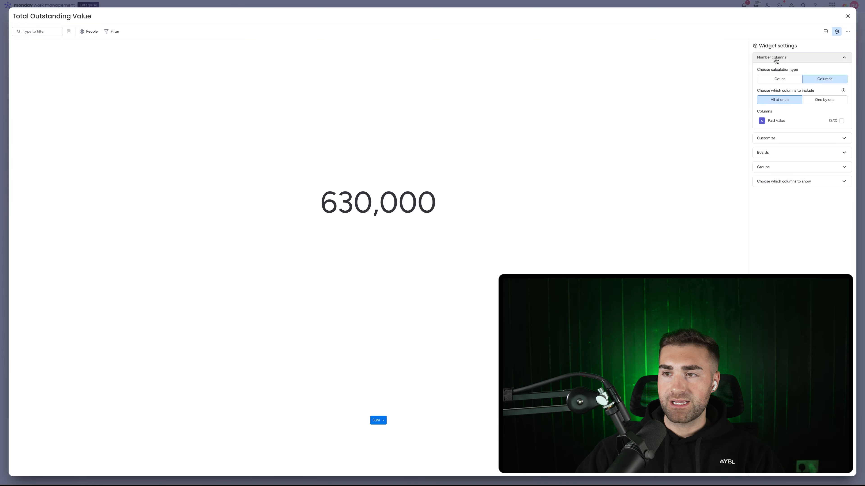
pyautogui.click(816, 99)
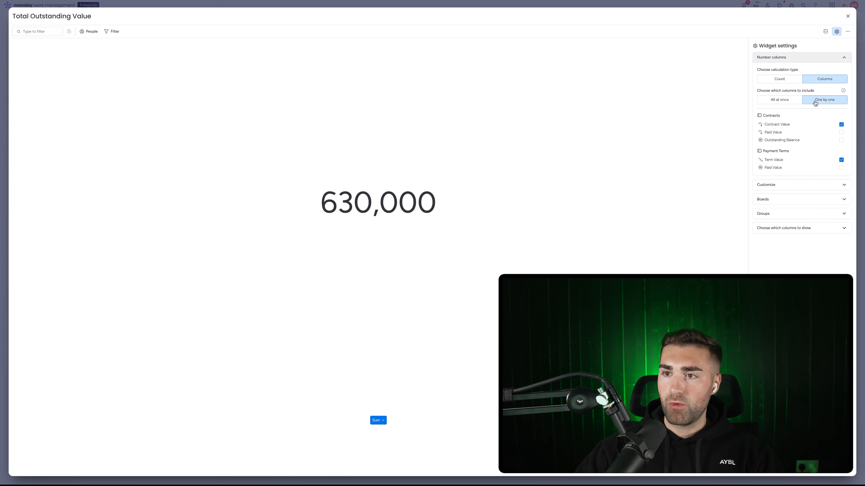
pyautogui.click(790, 125)
pyautogui.click(786, 139)
pyautogui.click(774, 202)
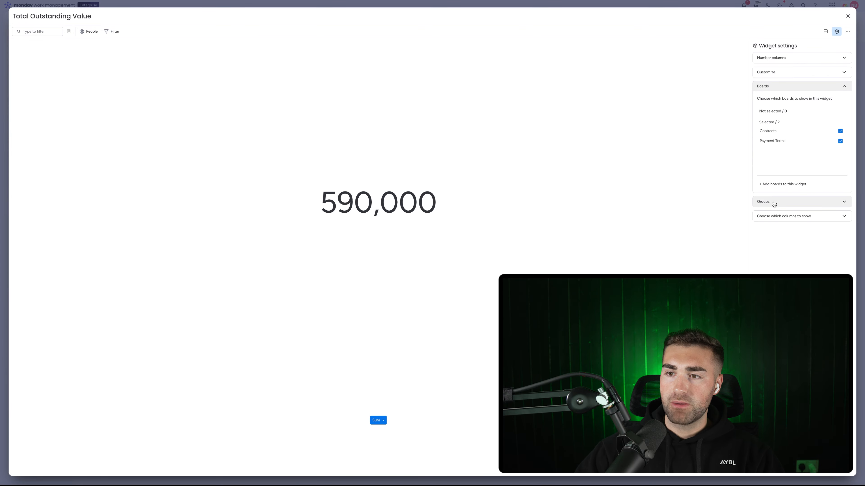
pyautogui.click(771, 141)
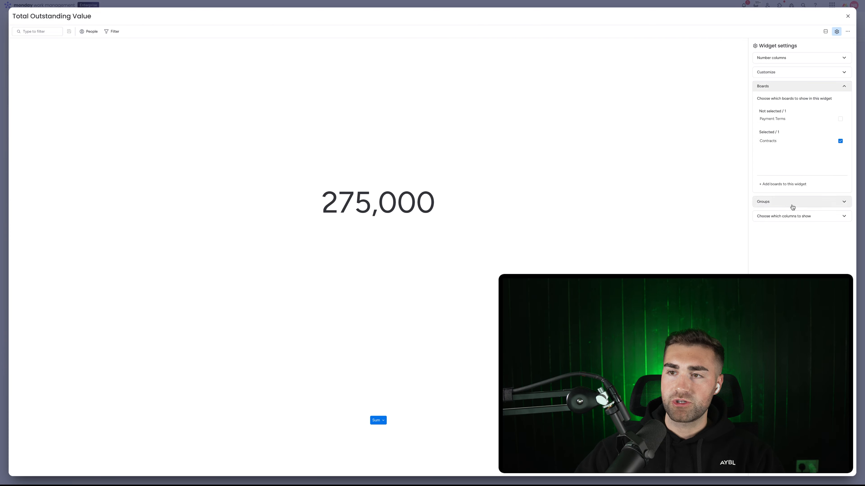
pyautogui.click(783, 58)
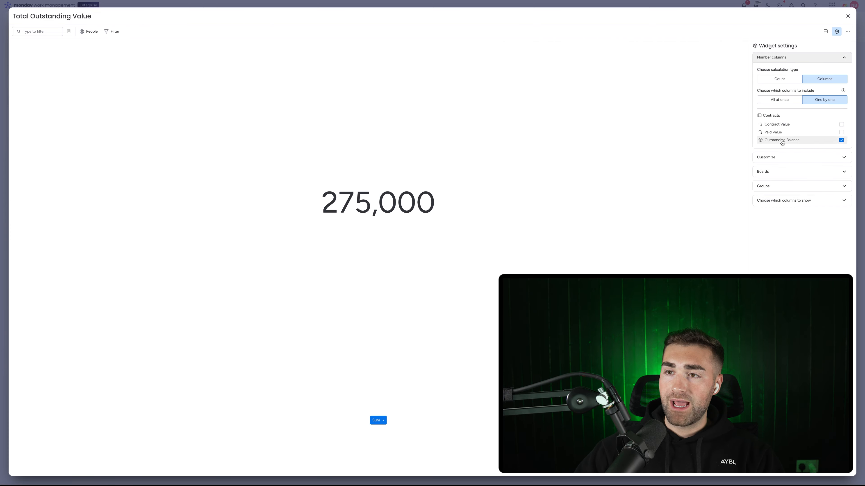
pyautogui.click(785, 60)
# Set the widget's unit to $ and its decimal places manually to two
pyautogui.click(783, 73)
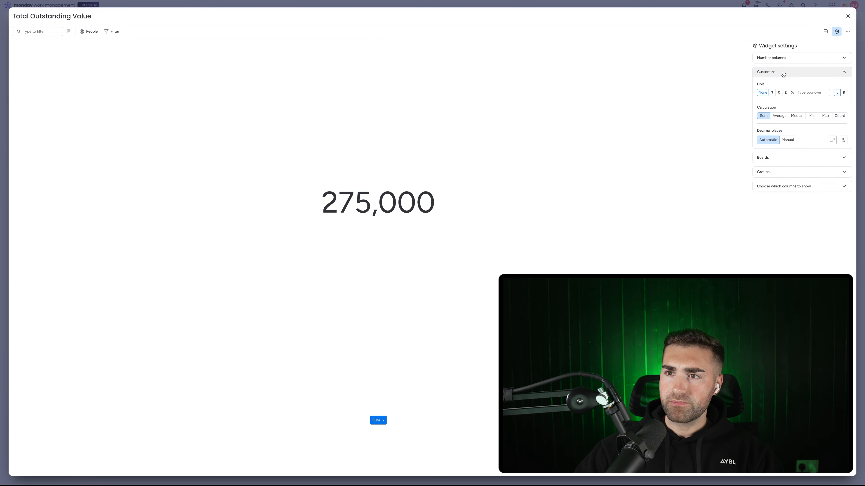
pyautogui.click(772, 93)
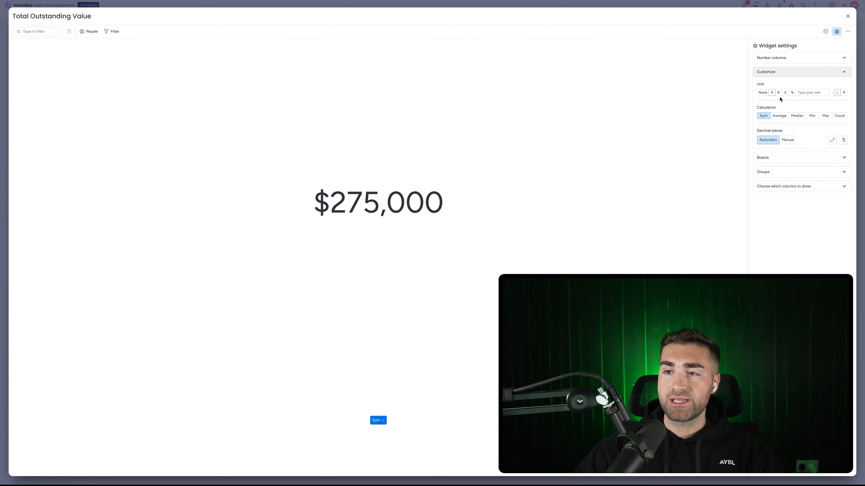
pyautogui.click(787, 140)
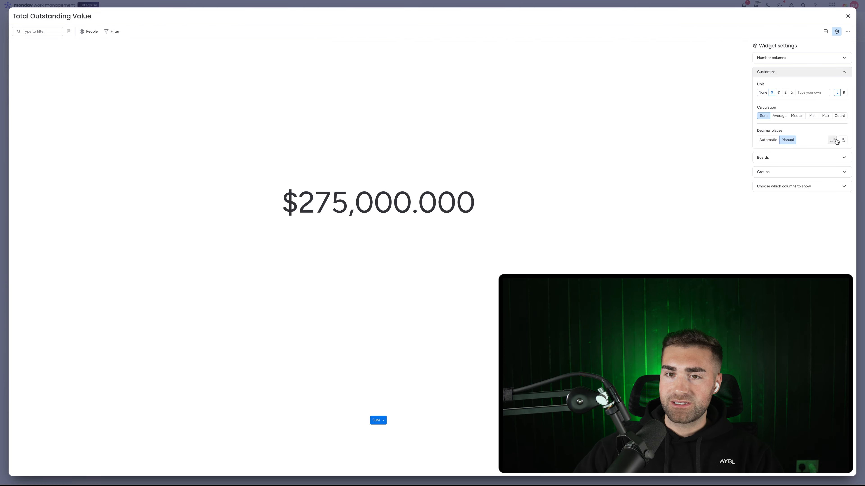
pyautogui.click(833, 141)
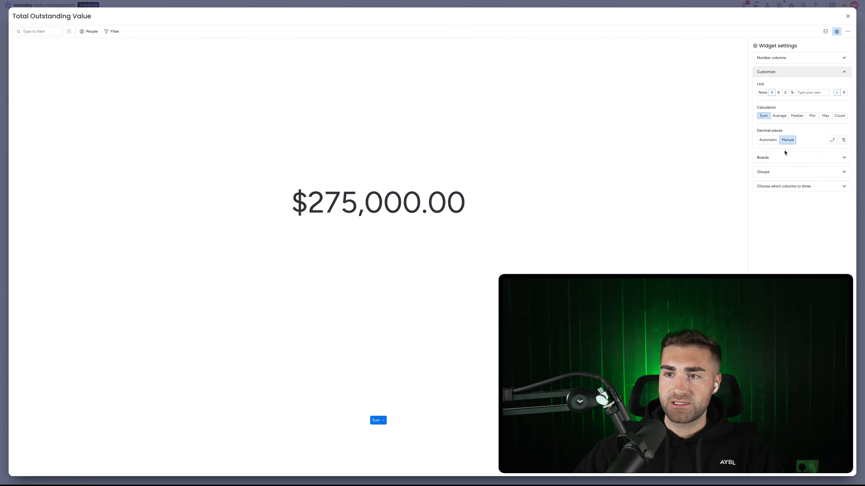
# Limit the widget to the Active Contracts and Completed Contracts groups, leaving out Voided Contracts, and return to the dashboard
pyautogui.click(784, 157)
pyautogui.click(774, 213)
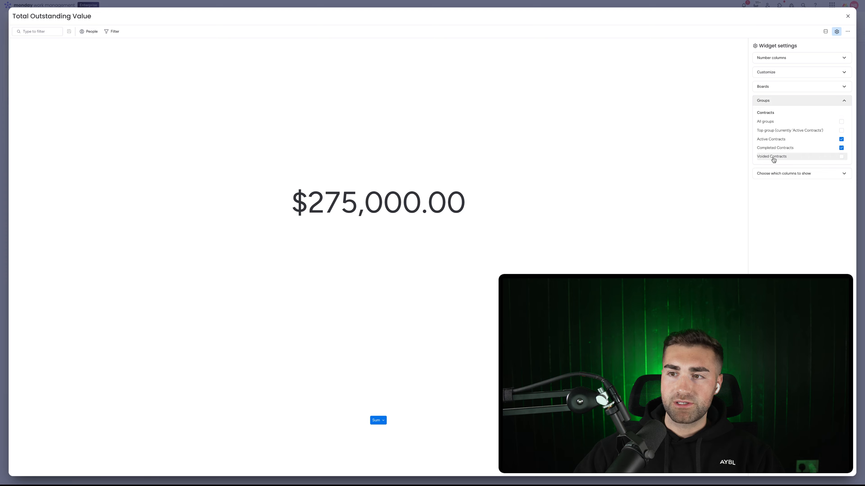
pyautogui.click(783, 174)
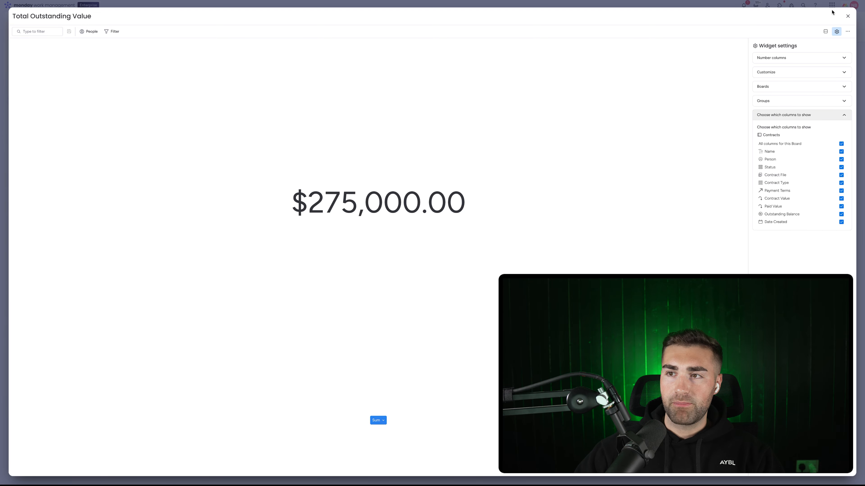
pyautogui.click(847, 16)
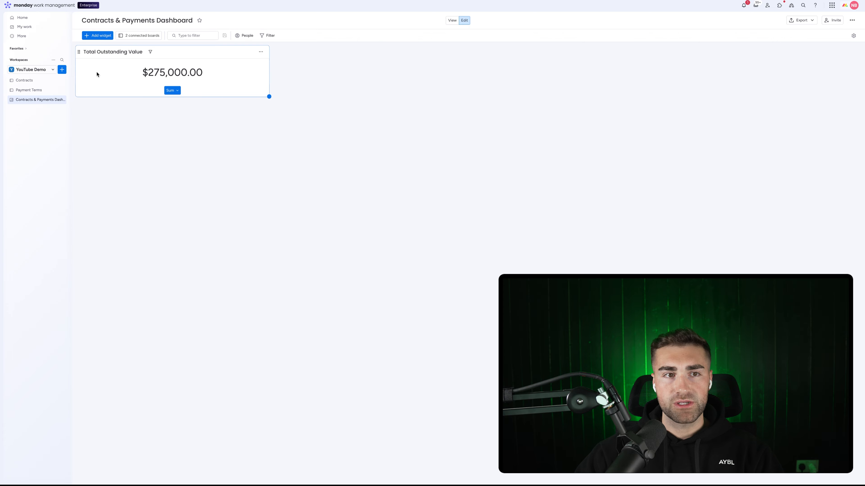
# Add a second Numbers widget to the Contracts & Payments Dashboard and name it "Total Active Contract Value"
pyautogui.click(52, 84)
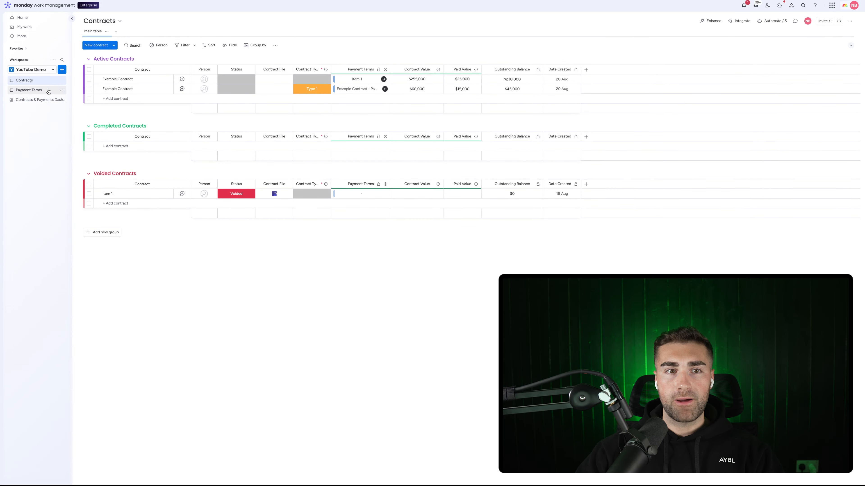
pyautogui.click(41, 99)
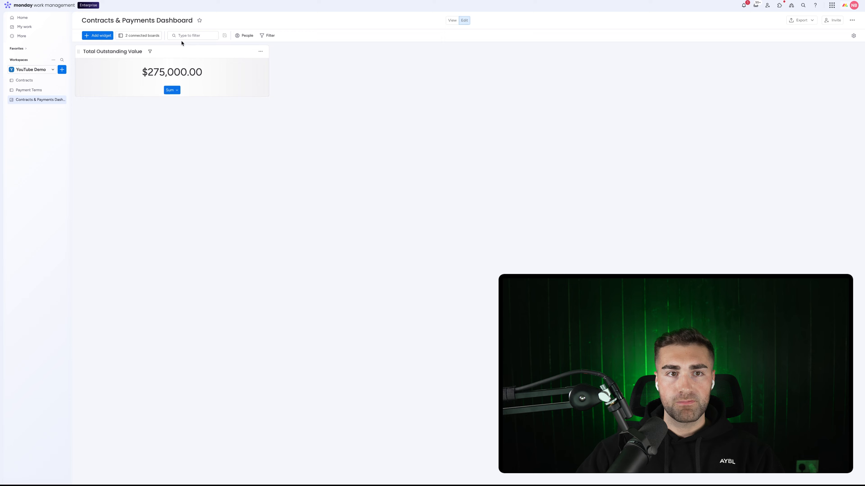
pyautogui.click(105, 37)
pyautogui.click(119, 77)
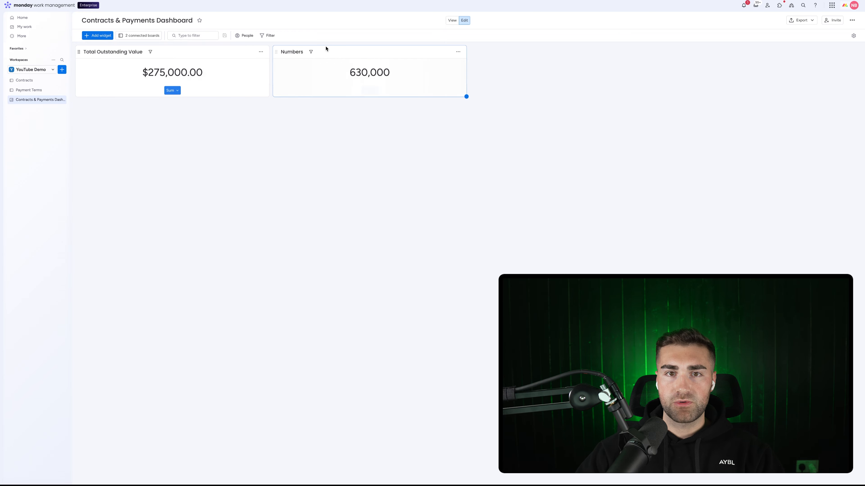
pyautogui.click(294, 51)
pyautogui.write('Tot')
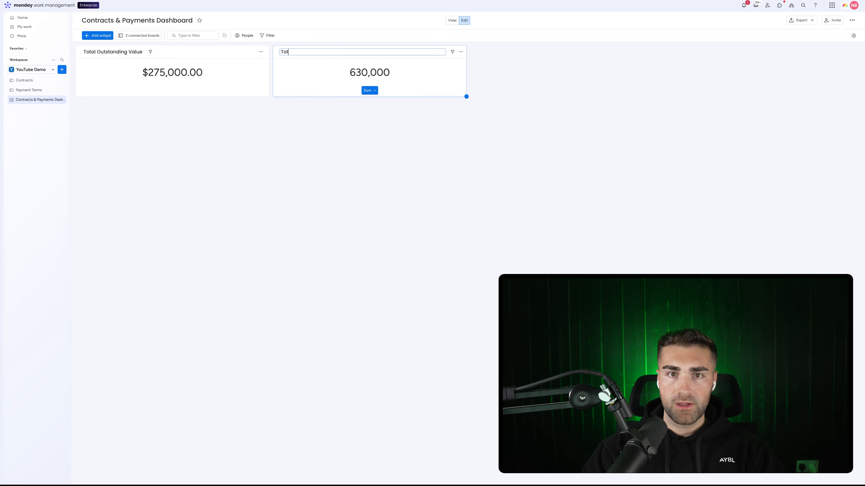
pyautogui.write('al Active Contracxt')
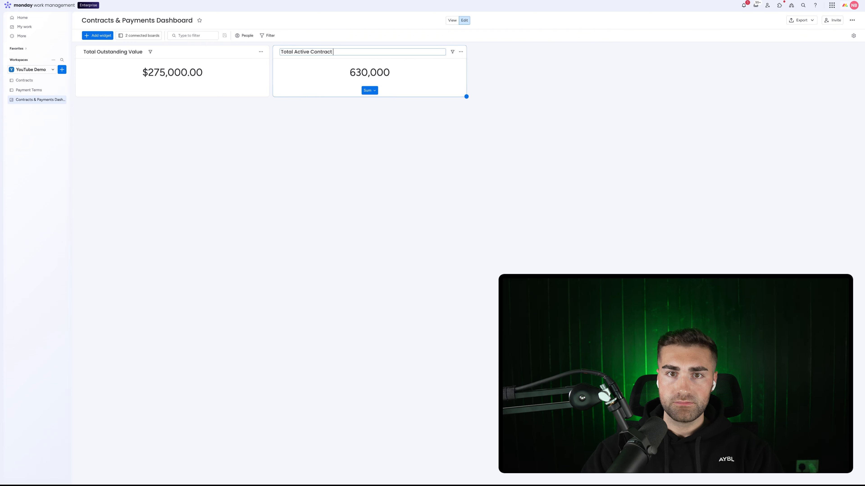
pyautogui.write('e')
pyautogui.press('Return')
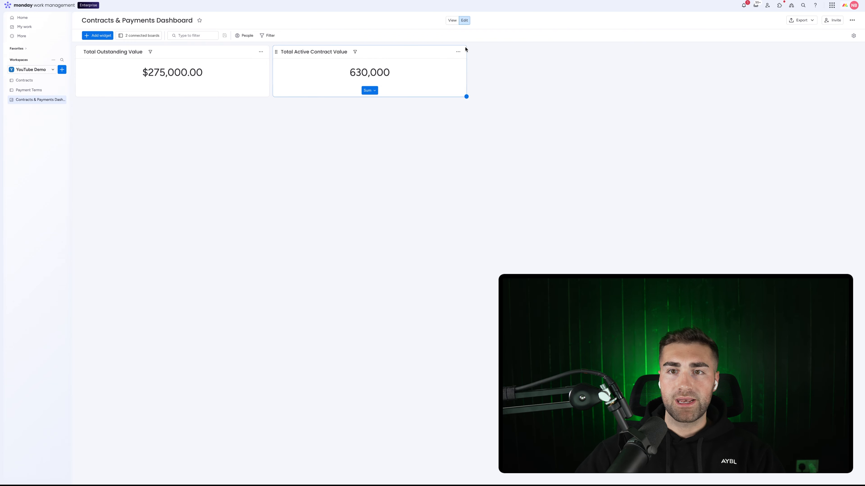
# Limit the Total Active Contract Value widget to the Contracts board's Active Contracts group, excluding Payment Terms and the completed and voided contracts
pyautogui.click(457, 51)
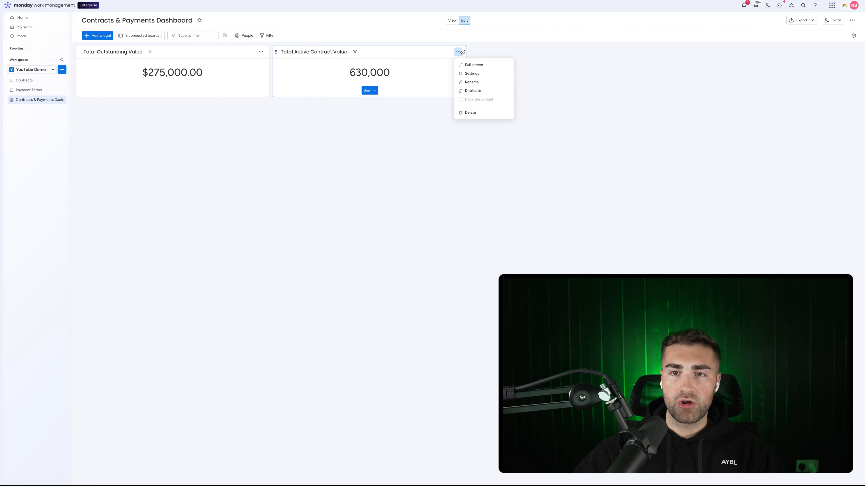
pyautogui.click(474, 74)
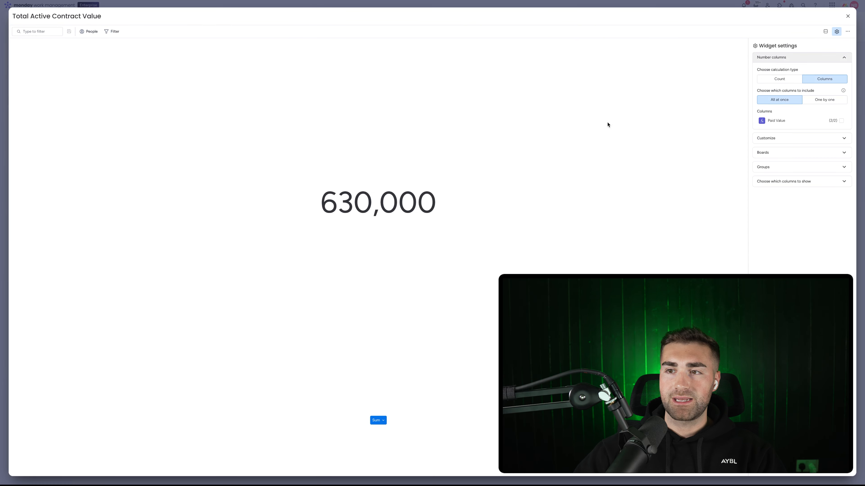
pyautogui.click(773, 154)
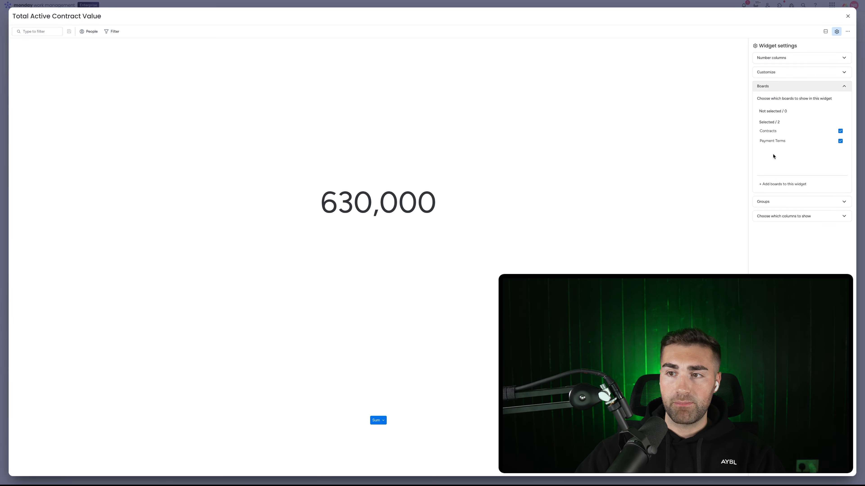
pyautogui.click(774, 141)
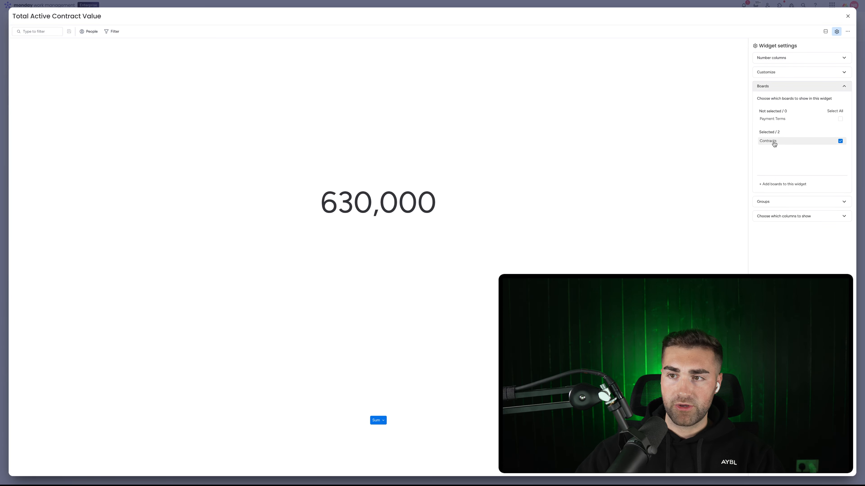
pyautogui.click(774, 203)
pyautogui.click(777, 148)
pyautogui.click(777, 157)
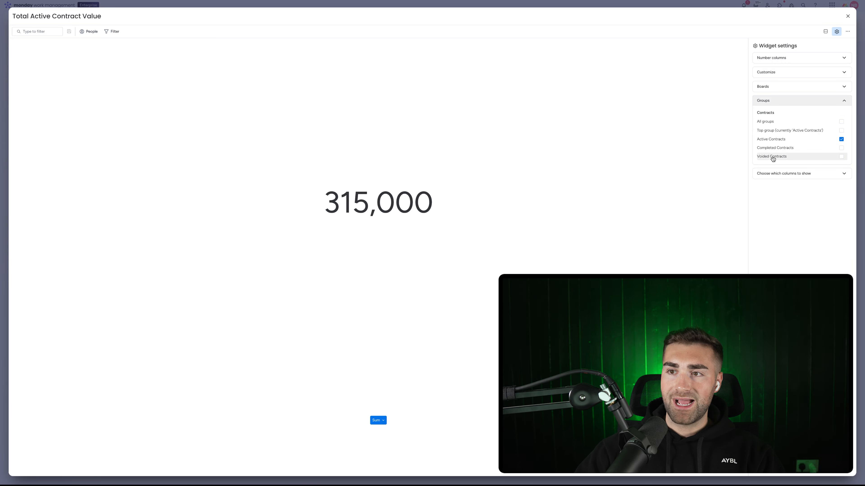
# Set the widget to include columns one by one, using the Contracts board's Contract Value column
pyautogui.click(775, 75)
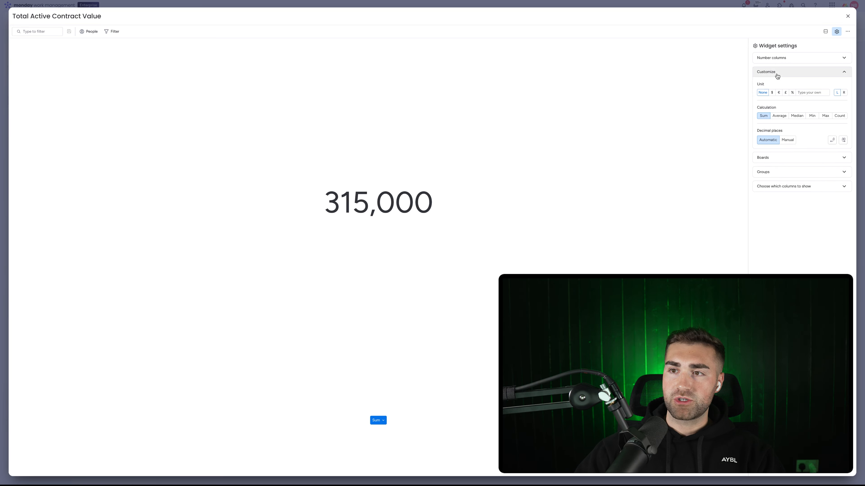
pyautogui.click(790, 58)
pyautogui.click(814, 99)
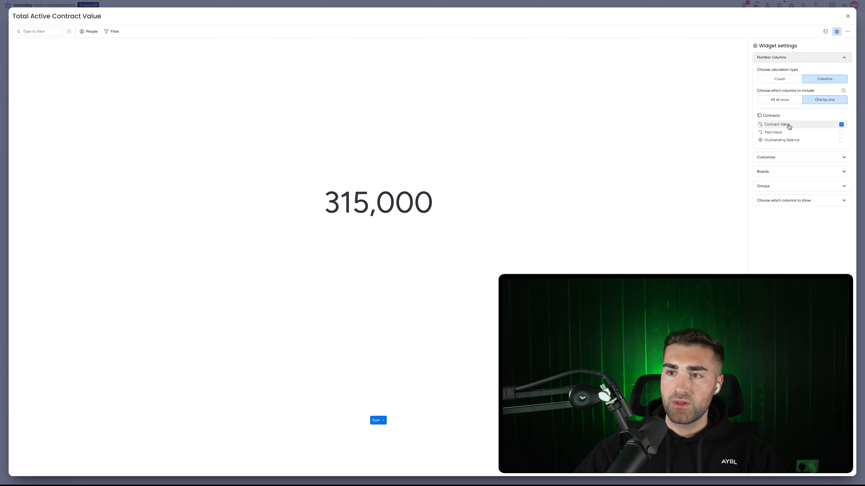
# Set the Total Active Contract Value widget's unit to $ and its decimal places manually to two, and return to the dashboard
pyautogui.click(777, 158)
pyautogui.click(772, 92)
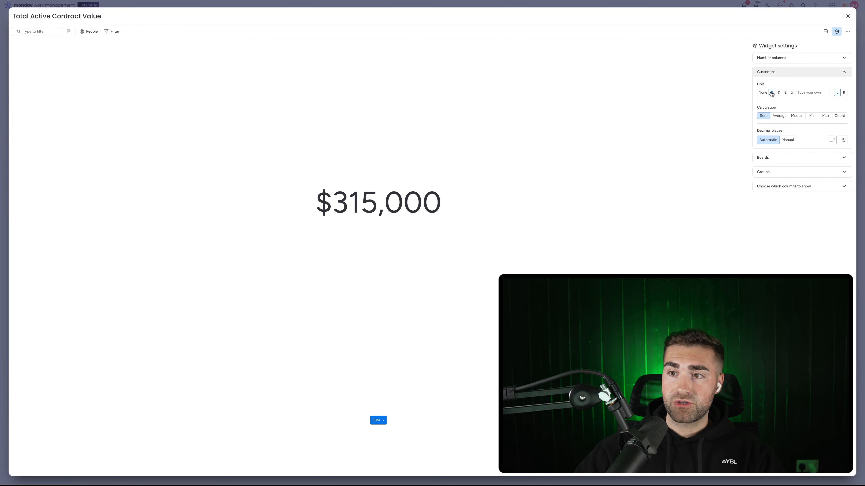
pyautogui.click(784, 140)
pyautogui.click(832, 139)
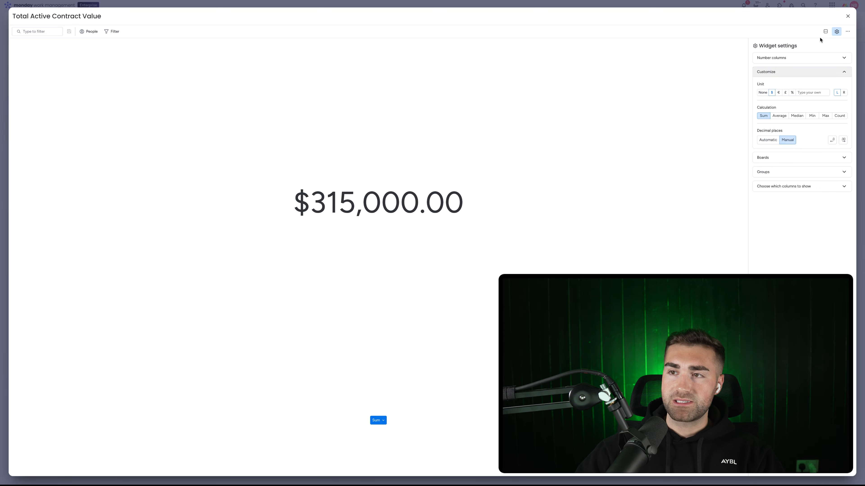
pyautogui.click(848, 16)
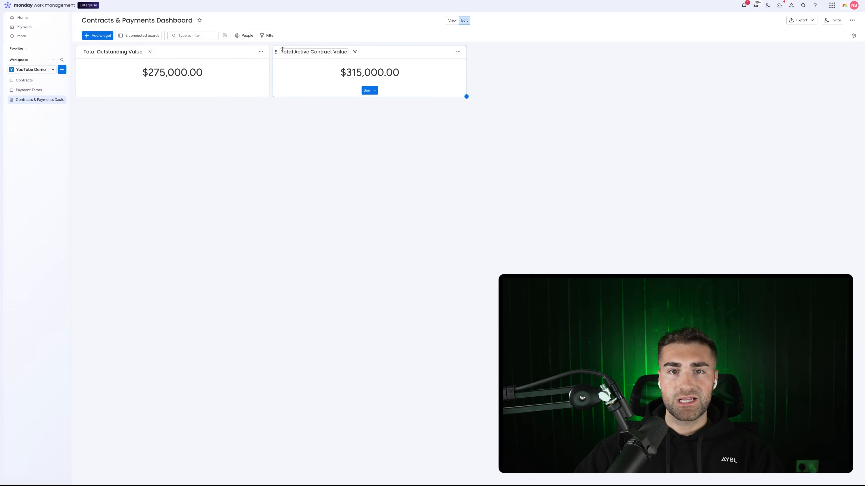
# Rearrange the dashboard so Total Active Contract Value comes first, with Total Outstanding Value beside it in the same row
pyautogui.moveTo(274, 55); pyautogui.dragTo(74, 65)
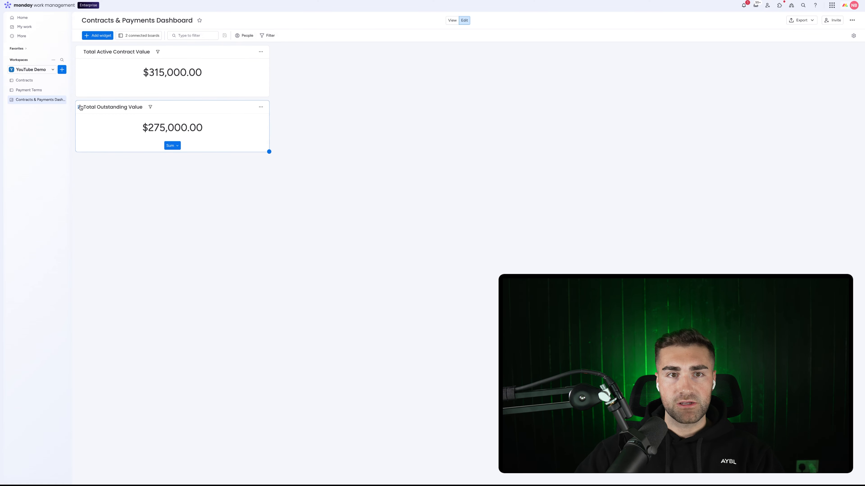
pyautogui.moveTo(79, 109); pyautogui.dragTo(286, 68)
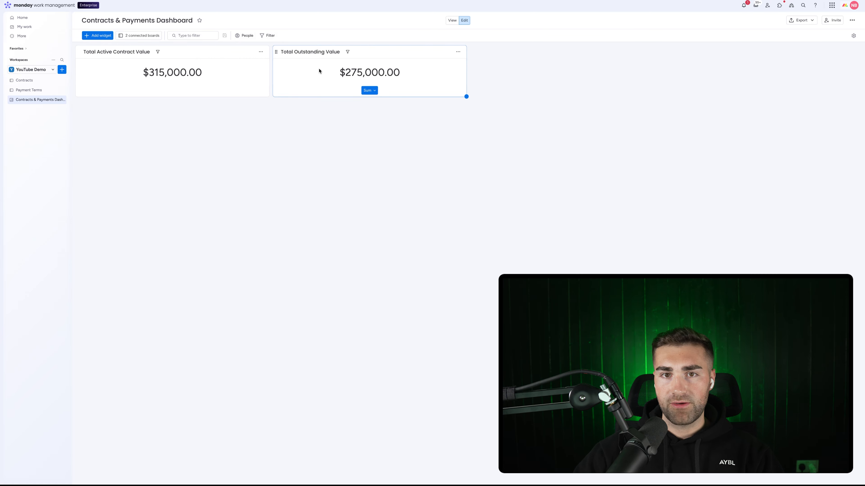
# Add a third Numbers widget to the Contracts & Payments Dashboard and name it "Total Paid Value"
pyautogui.click(89, 36)
pyautogui.click(99, 88)
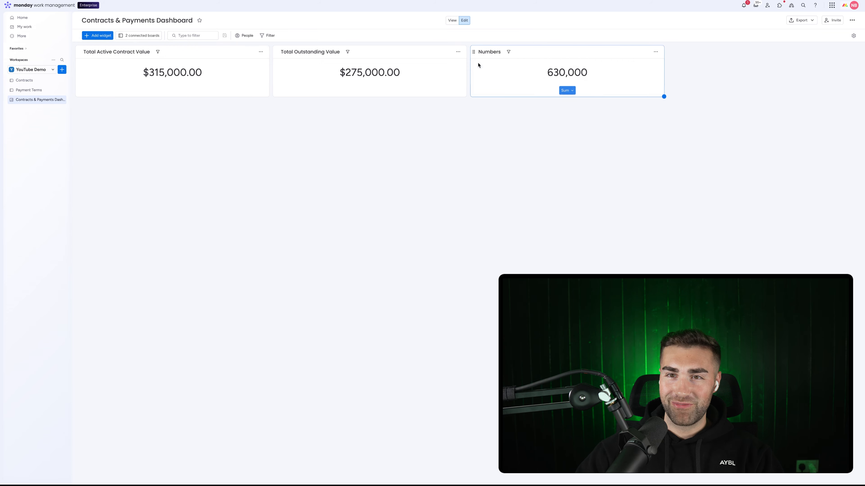
pyautogui.click(493, 51)
pyautogui.write('Total Paid Value')
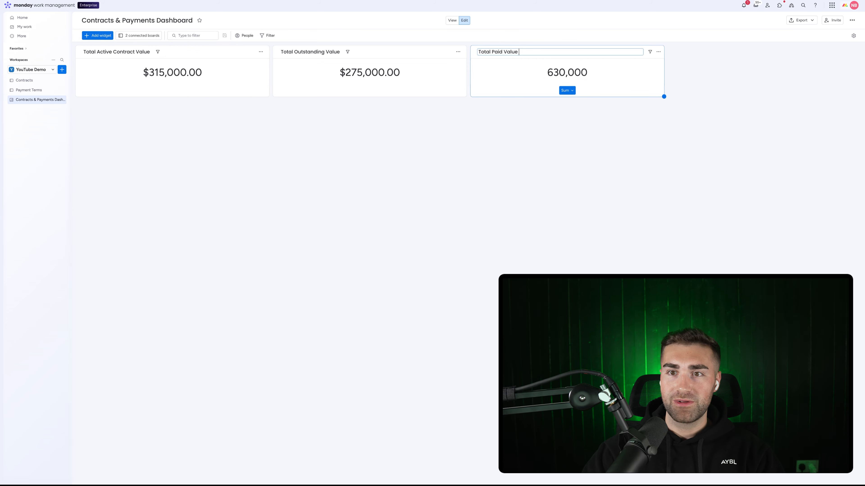
pyautogui.press('Return')
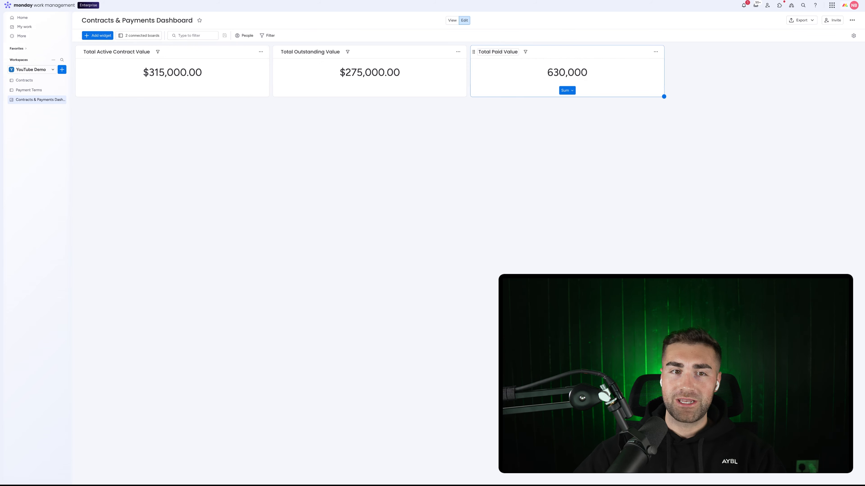
# Configure the Total Paid Value widget to use only the Contracts board's Paid Value column, excluding the Payment Terms board
pyautogui.click(656, 52)
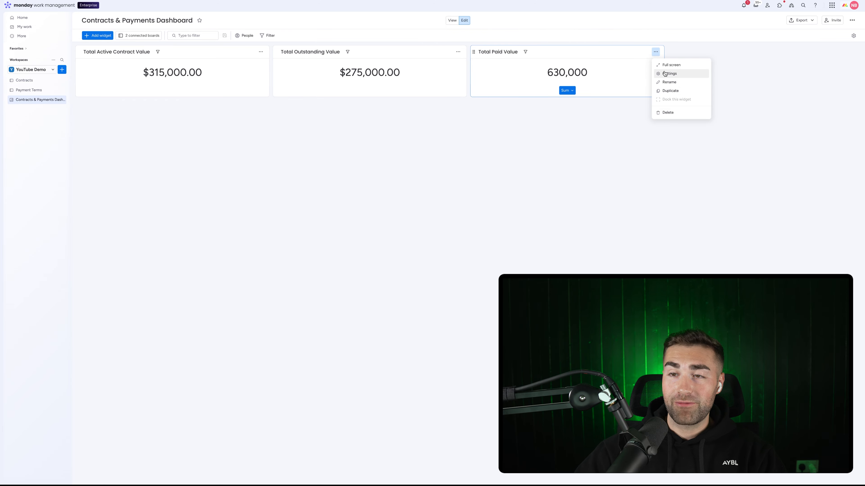
pyautogui.click(663, 74)
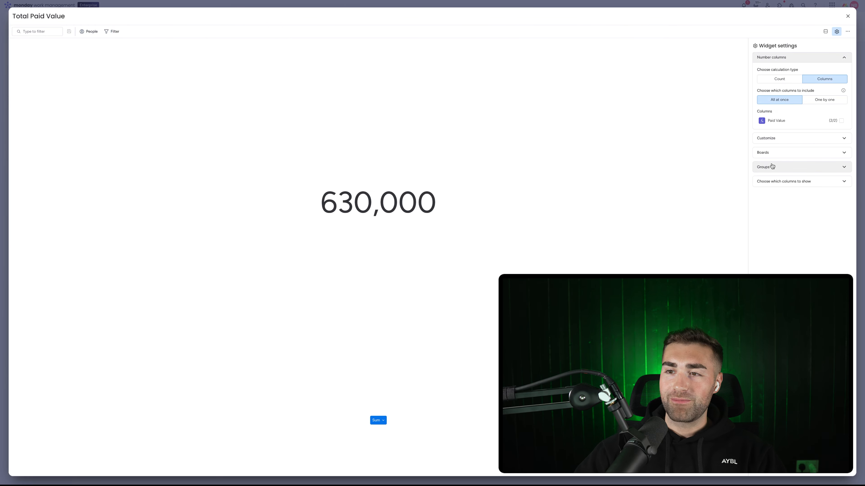
pyautogui.click(770, 152)
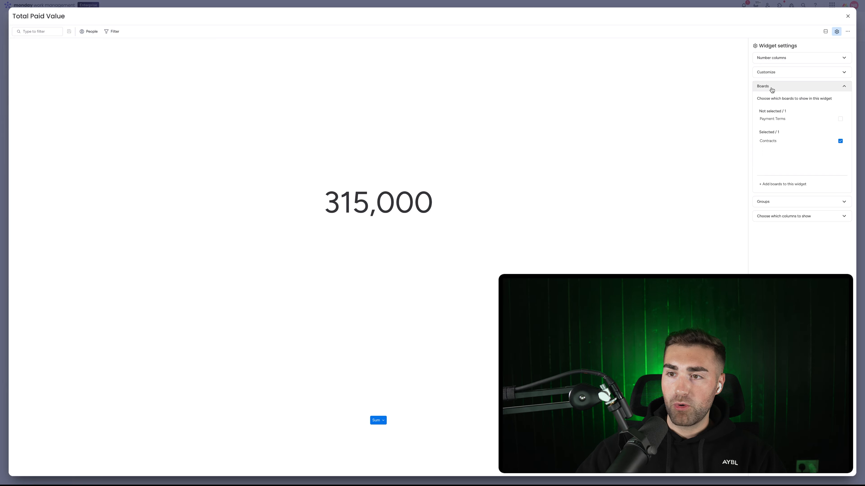
pyautogui.click(768, 198)
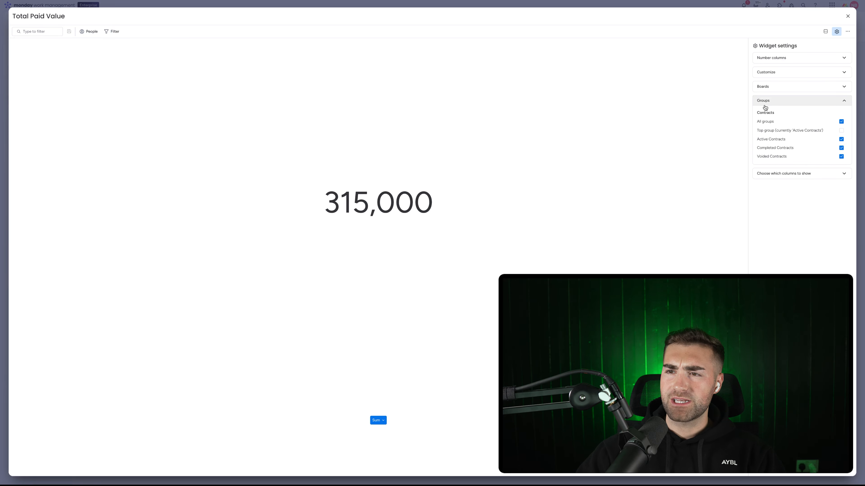
pyautogui.click(772, 57)
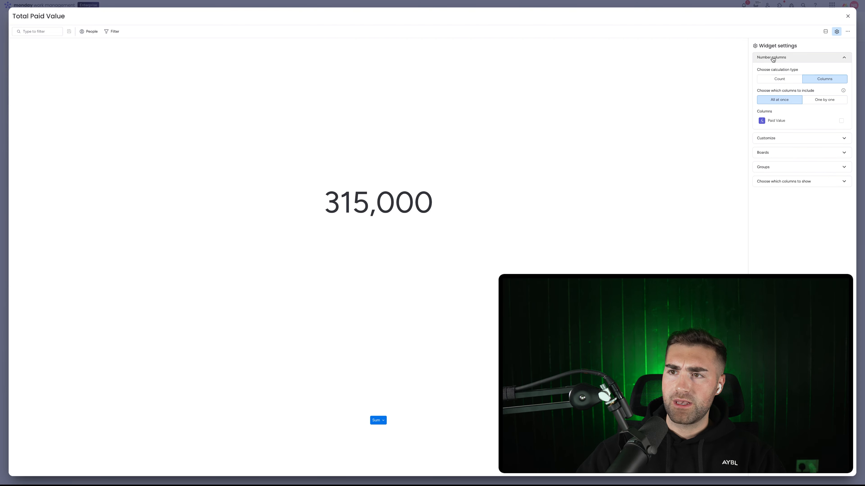
pyautogui.click(827, 99)
pyautogui.click(782, 127)
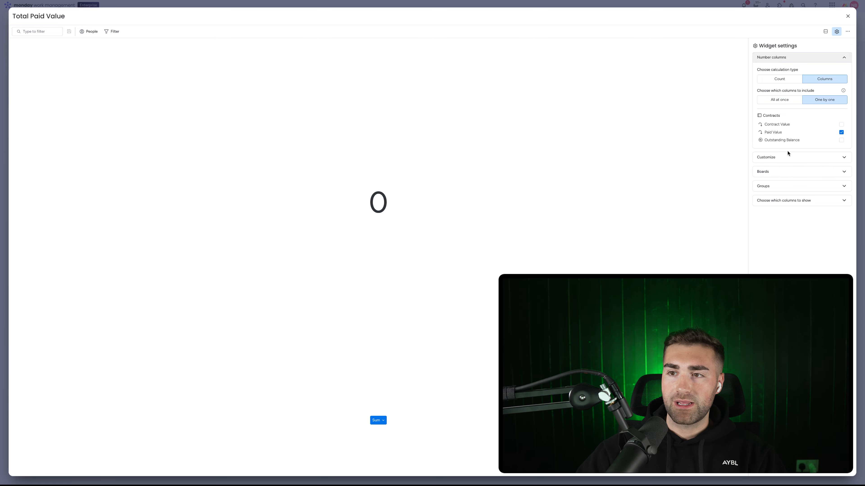
# Set the Total Paid Value widget's unit to $ and its decimal places manually to two
pyautogui.click(780, 157)
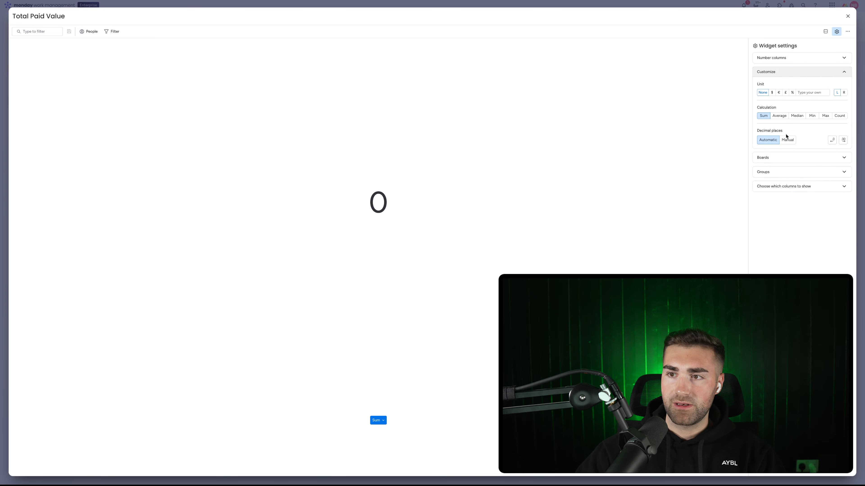
pyautogui.click(772, 93)
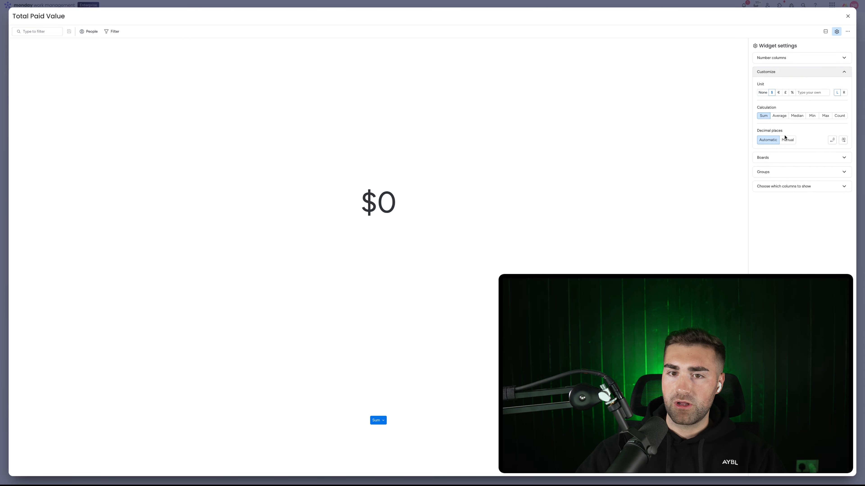
pyautogui.click(786, 139)
pyautogui.click(832, 140)
# Limit the Total Paid Value widget to the Active Contracts group, leaving out Completed and Voided Contracts, and return to the dashboard
pyautogui.click(824, 158)
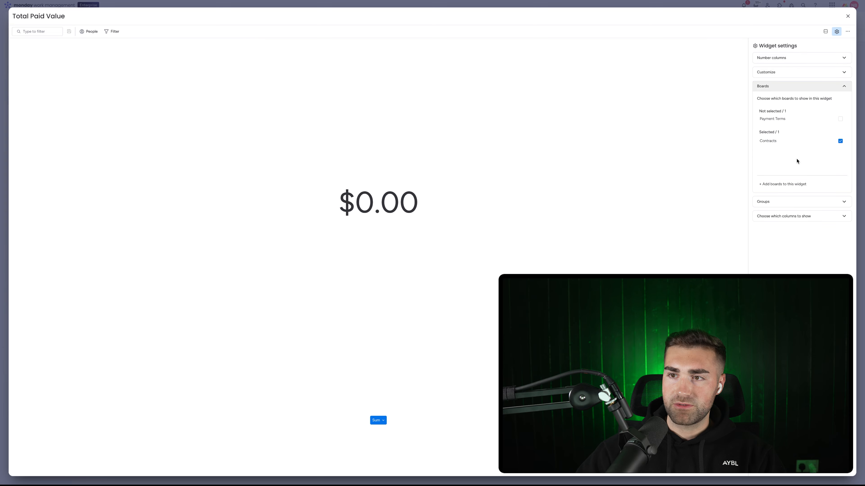
pyautogui.click(789, 204)
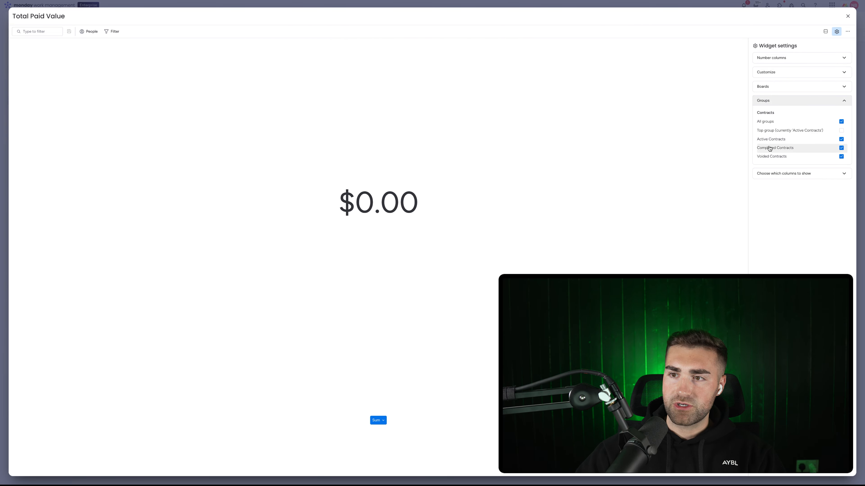
pyautogui.click(769, 156)
pyautogui.click(770, 149)
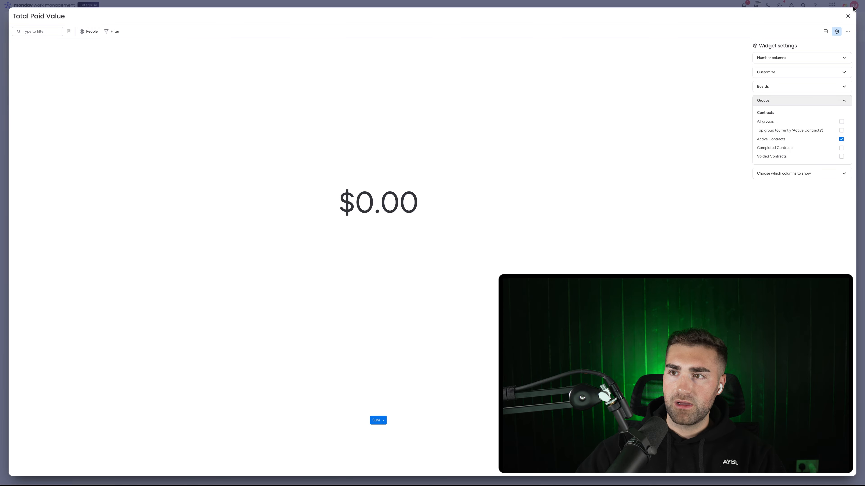
pyautogui.click(847, 16)
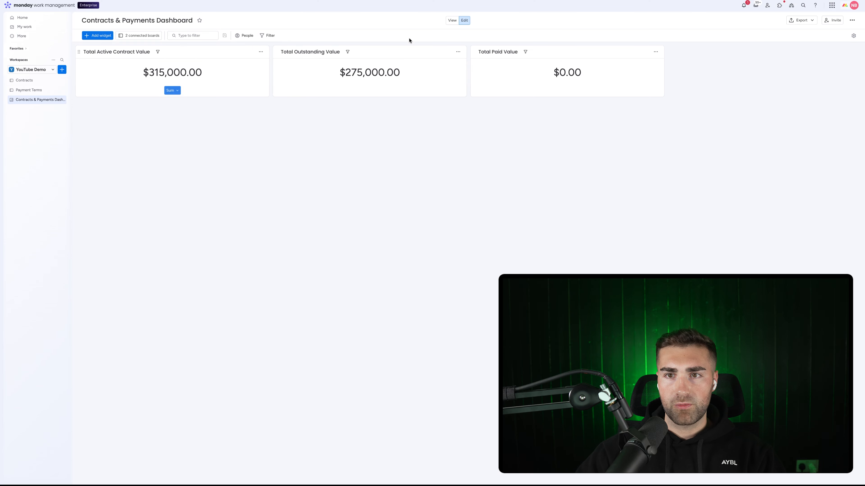
# Reorder the widgets so Total Paid Value sits between Total Active Contract Value and Total Outstanding Value in one row
pyautogui.moveTo(473, 52); pyautogui.dragTo(285, 61)
pyautogui.moveTo(276, 118); pyautogui.dragTo(434, 71)
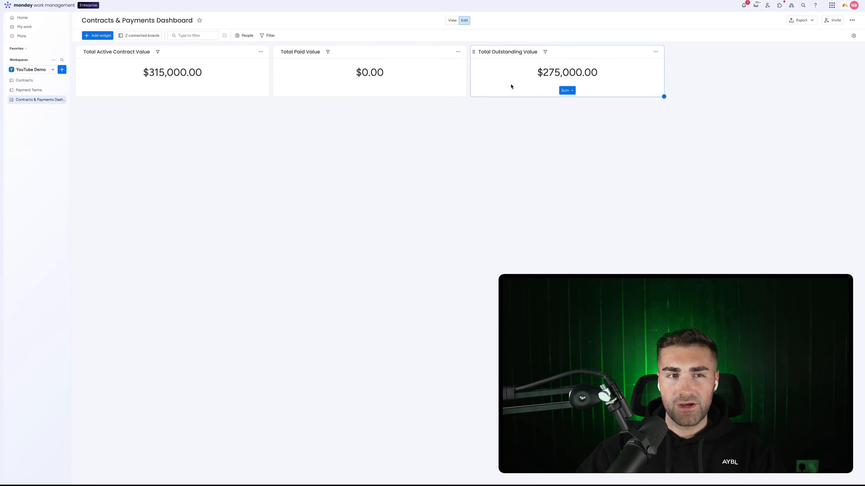
# Examine the Paid Value entries of both active contracts on the Contracts board, and return to the dashboard
pyautogui.click(24, 80)
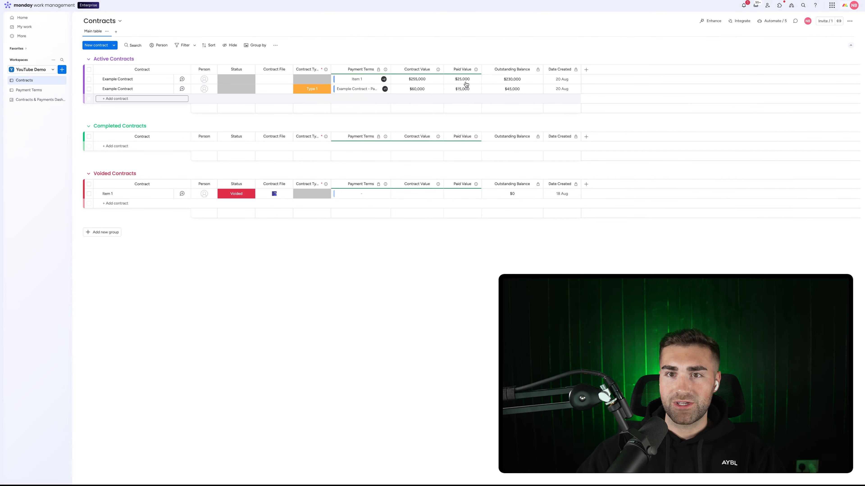
pyautogui.click(465, 82)
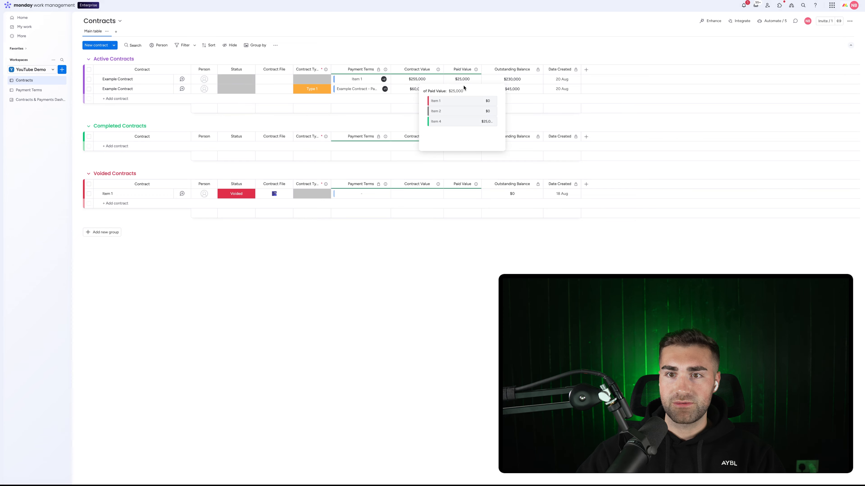
pyautogui.click(459, 90)
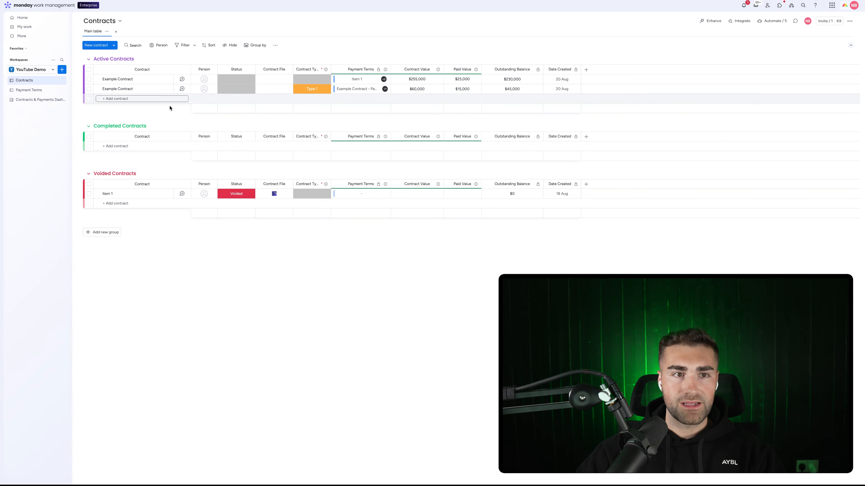
pyautogui.click(24, 99)
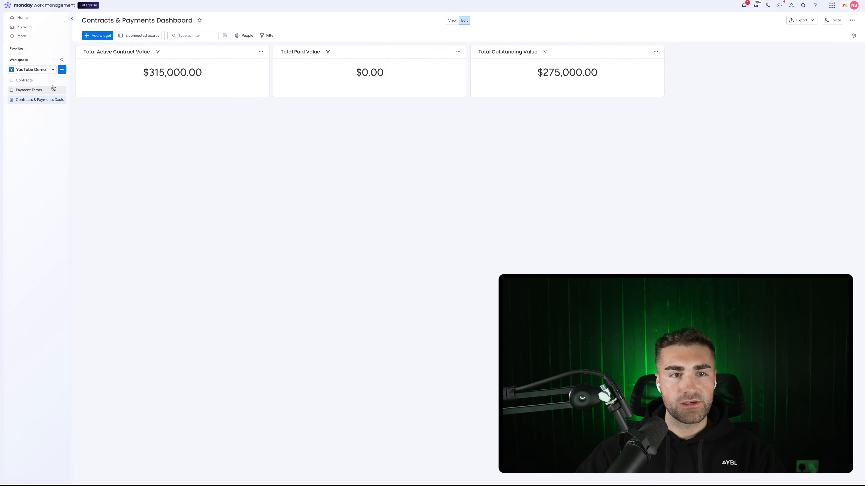
# Widen the Payment Terms board's Term Value column, change the Paid Value formula to IF({Status} = "Completed", {Term Value},), and return to the dashboard
pyautogui.click(28, 90)
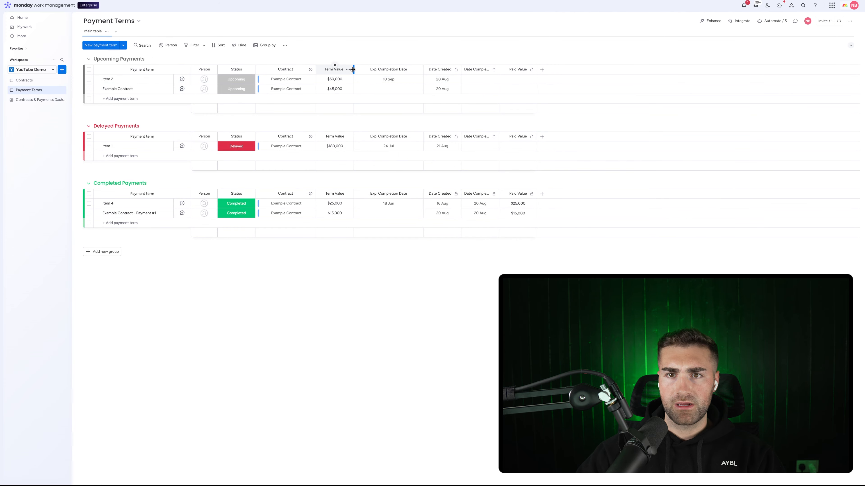
pyautogui.moveTo(353, 69); pyautogui.dragTo(382, 69)
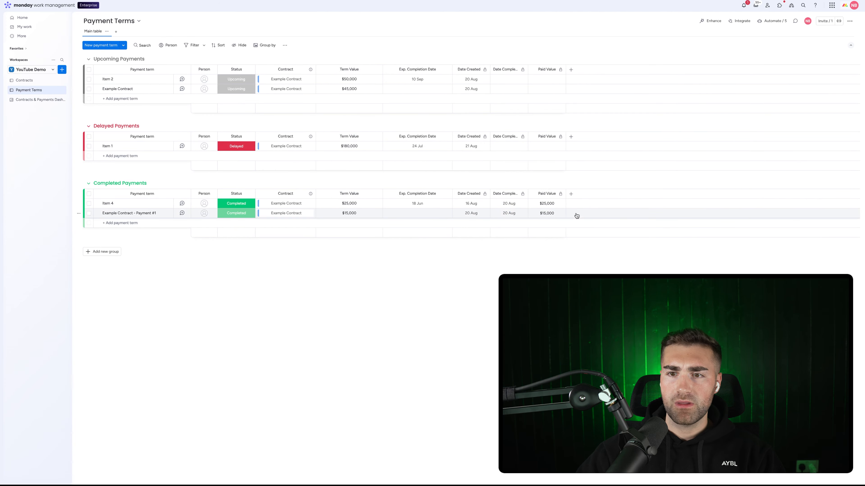
pyautogui.click(558, 218)
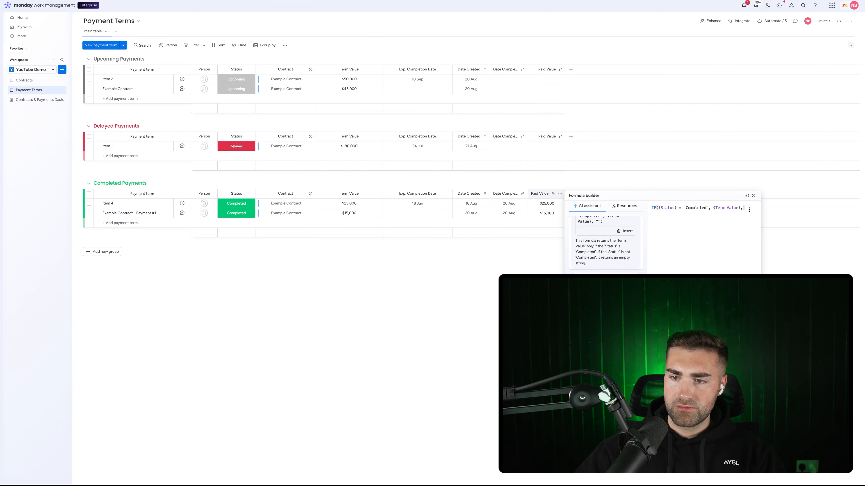
pyautogui.click(745, 308)
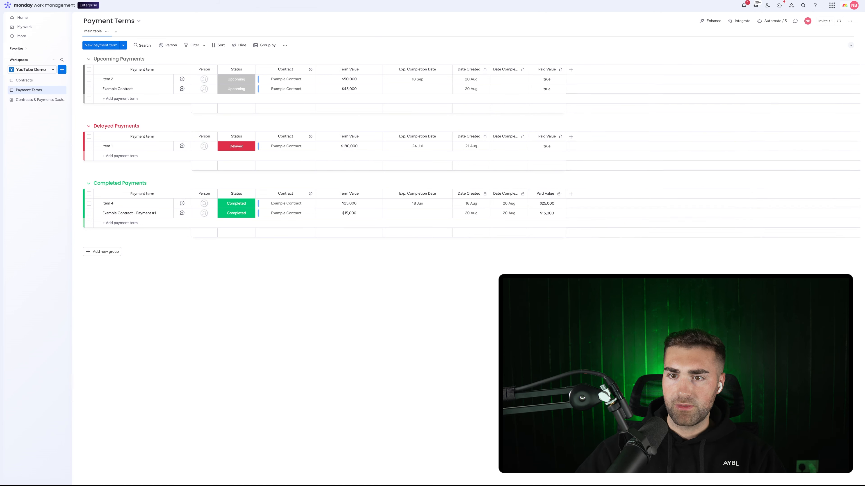
pyautogui.click(22, 100)
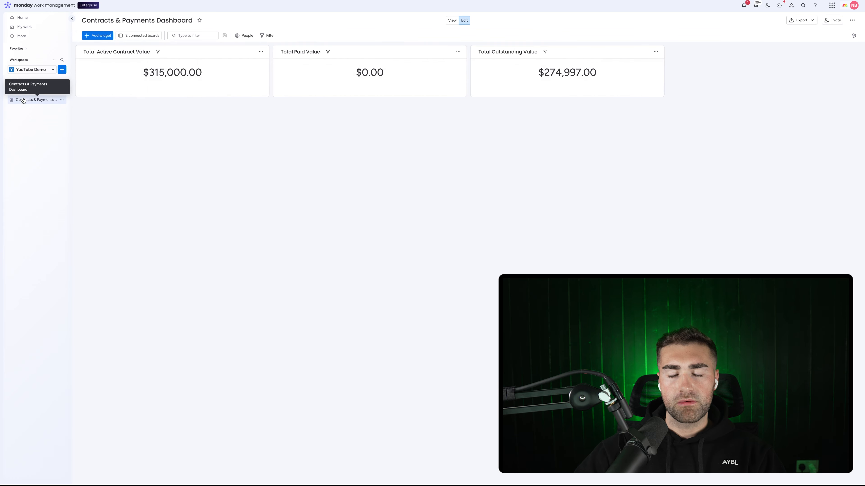
# Delete the Total Paid Value widget and move Total Outstanding Value directly beside Total Active Contract Value
pyautogui.click(25, 89)
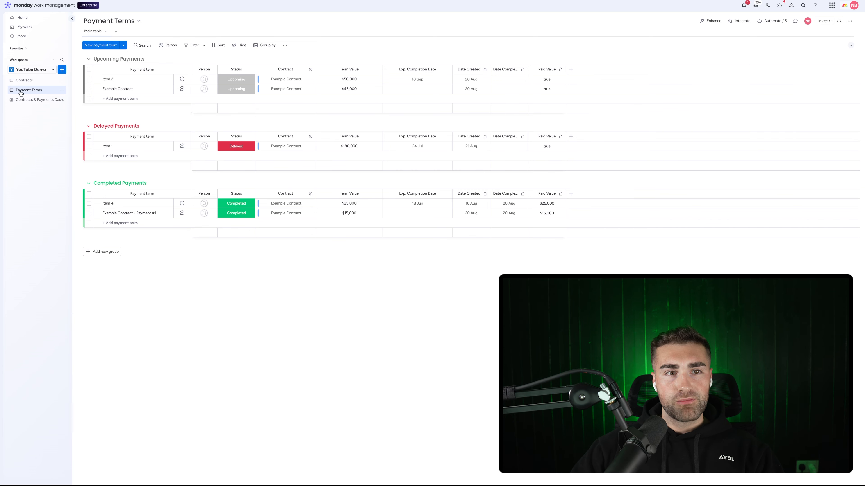
pyautogui.click(27, 101)
pyautogui.click(458, 52)
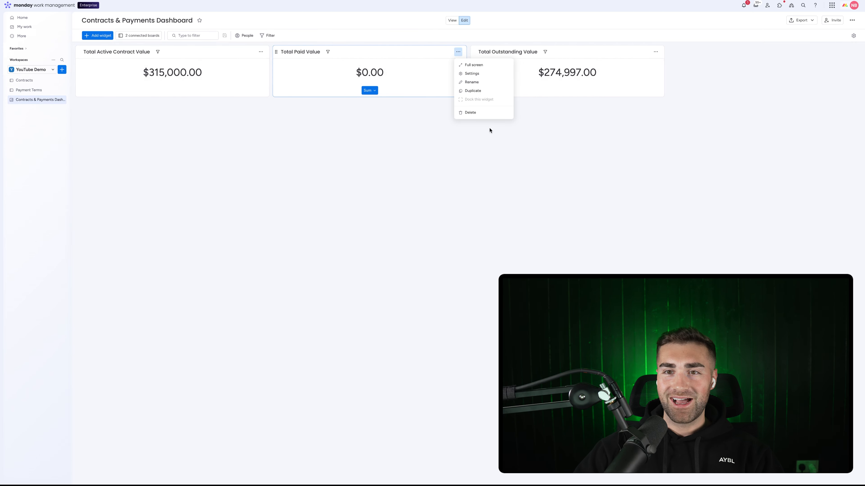
pyautogui.click(471, 113)
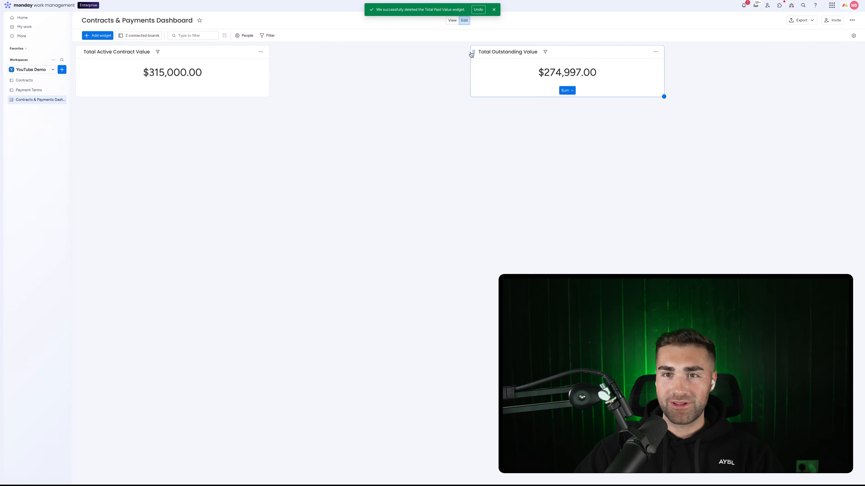
pyautogui.moveTo(473, 52); pyautogui.dragTo(277, 52)
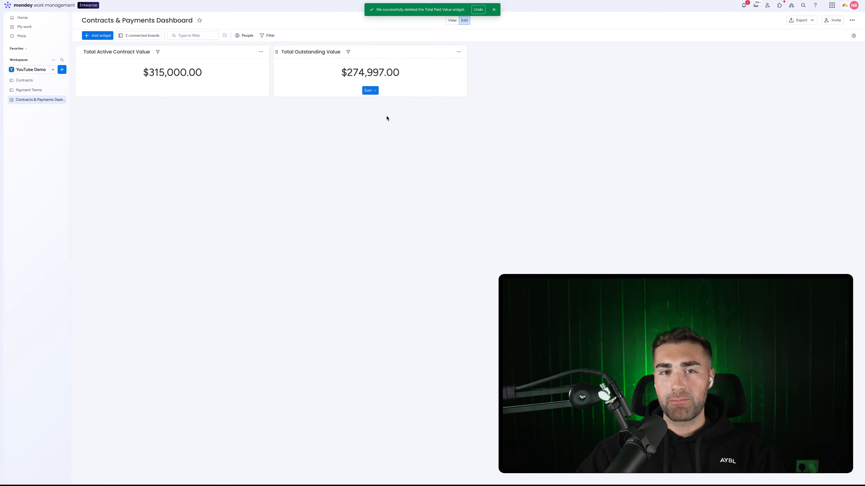
pyautogui.click(492, 10)
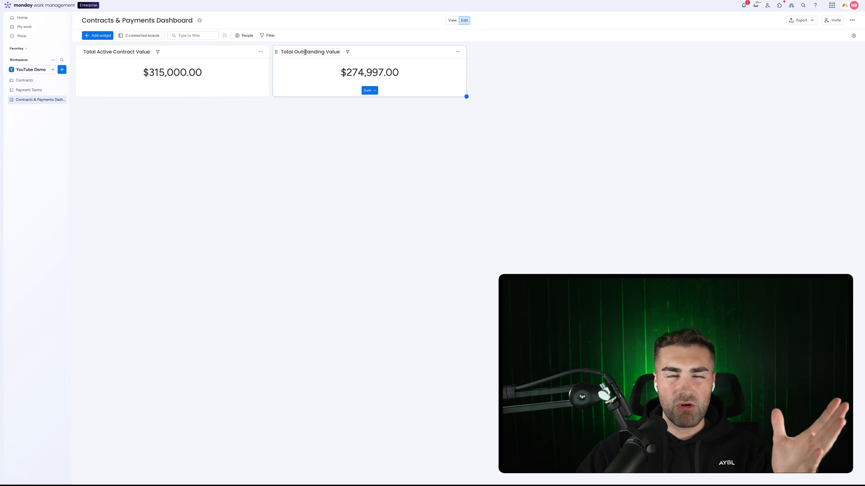
# Add a Chart widget to the dashboard below the two value widgets and name it Delayed Payments Per Month By Value
pyautogui.click(29, 81)
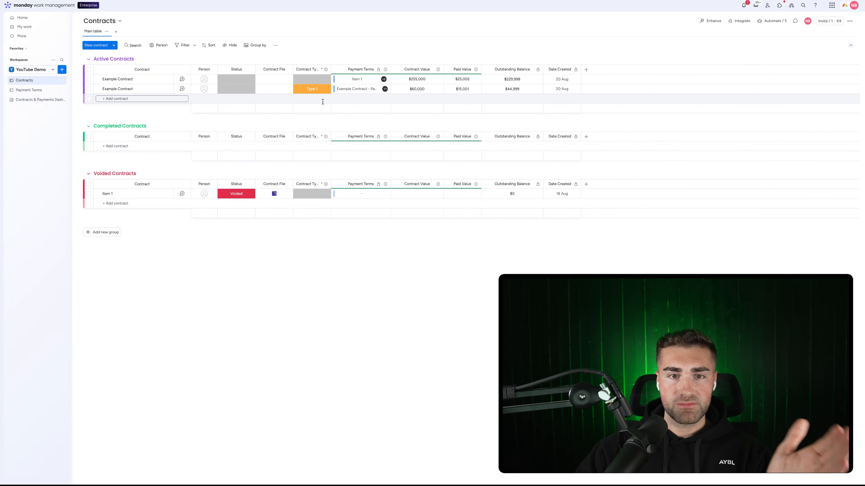
pyautogui.click(39, 89)
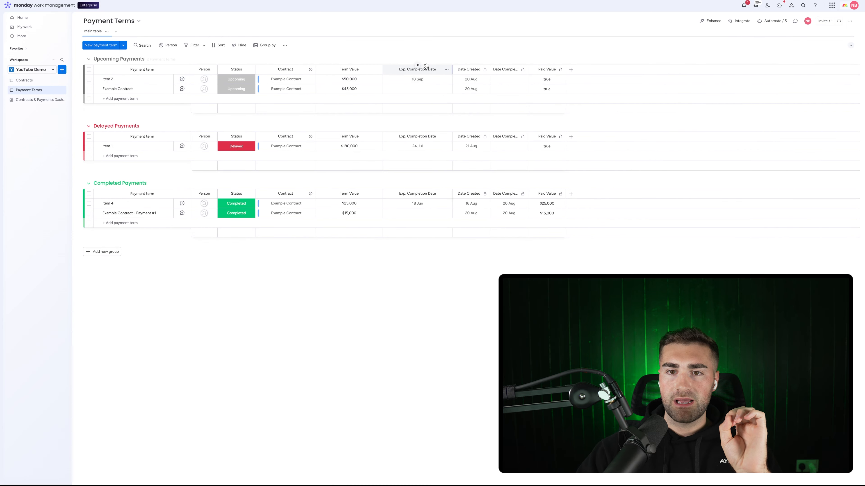
pyautogui.click(28, 102)
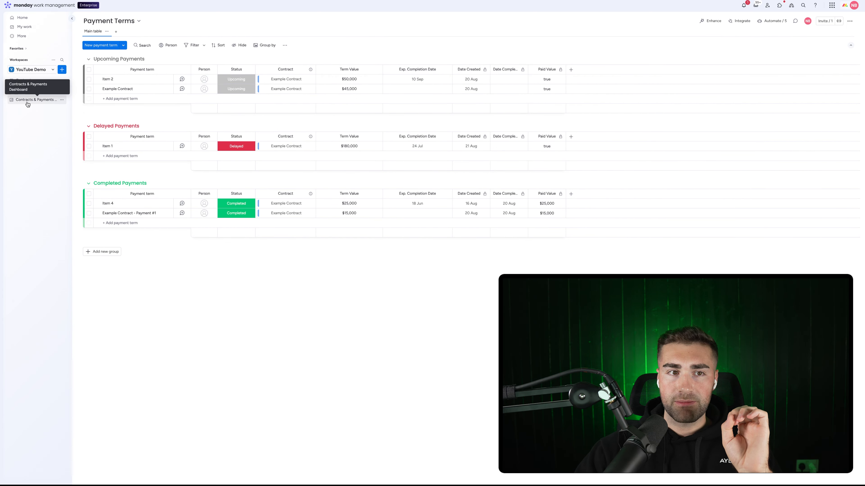
pyautogui.click(95, 36)
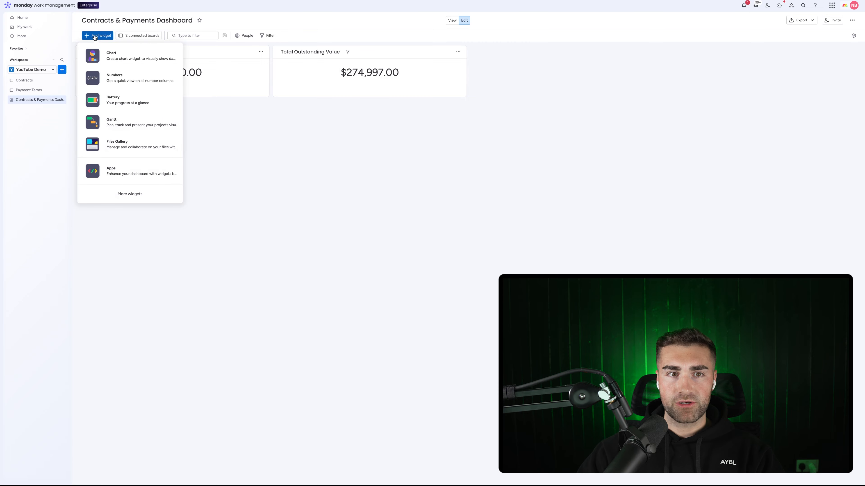
pyautogui.click(113, 56)
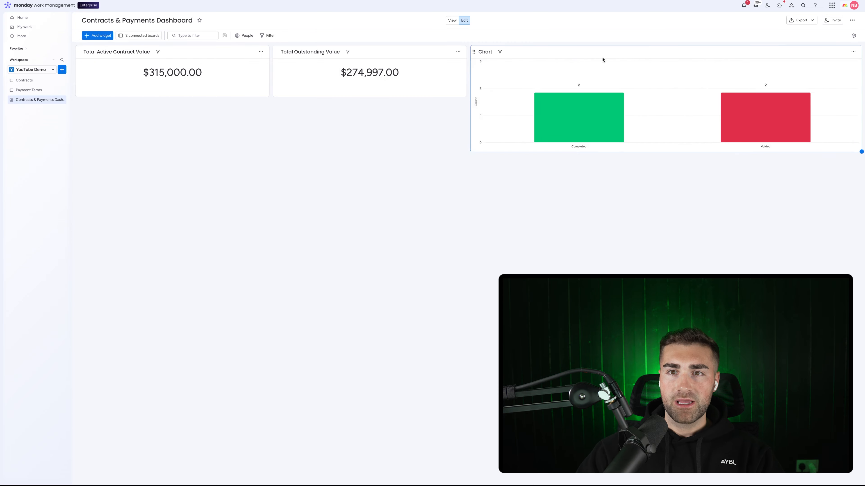
pyautogui.moveTo(602, 58); pyautogui.dragTo(109, 123)
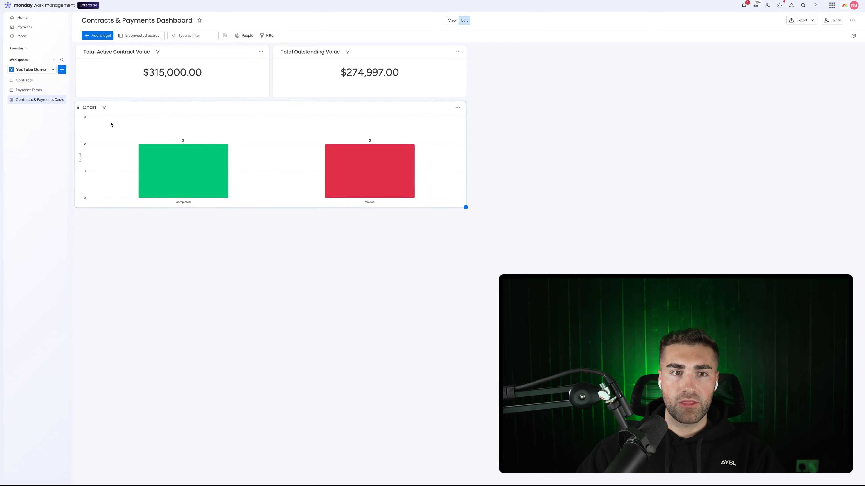
pyautogui.doubleClick(94, 107)
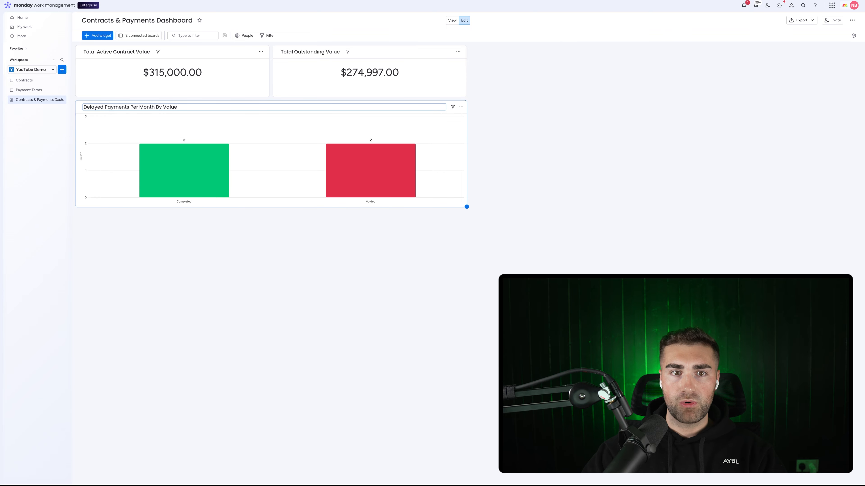
pyautogui.press('Return')
# Limit the Delayed Payments Per Month By Value chart to the Payment Terms board, leaving out Contracts
pyautogui.click(458, 107)
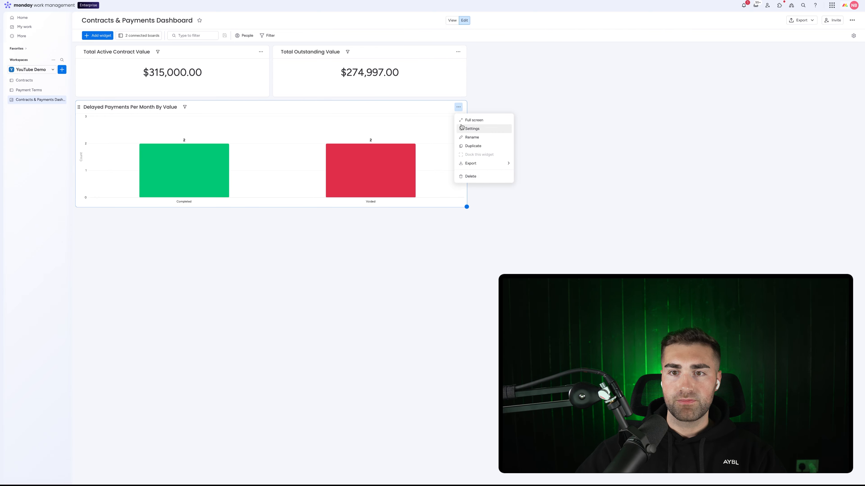
pyautogui.click(462, 128)
pyautogui.click(792, 58)
pyautogui.click(791, 58)
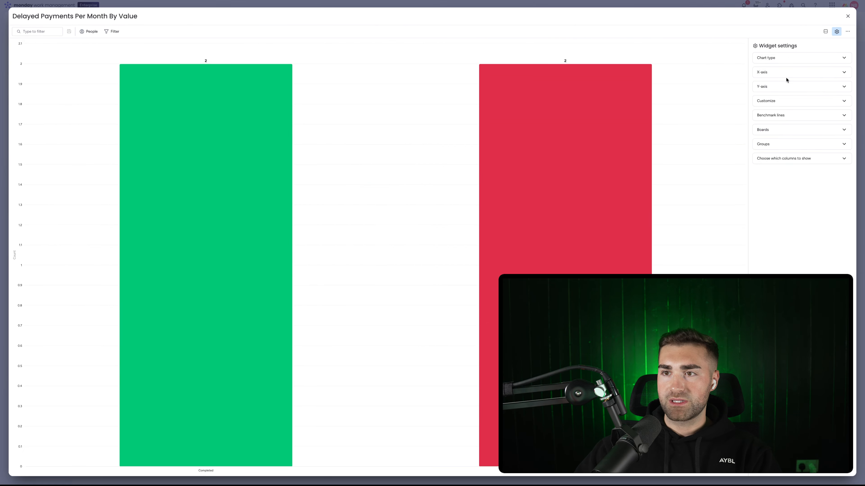
pyautogui.click(786, 73)
pyautogui.click(819, 86)
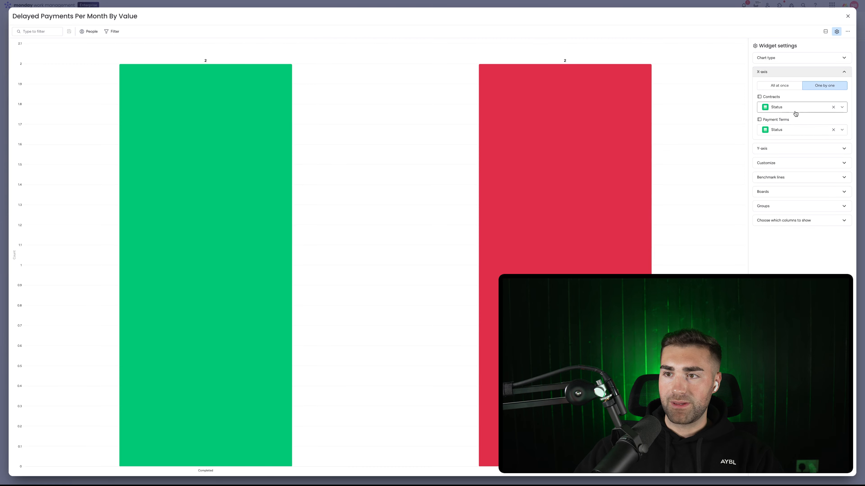
pyautogui.click(799, 193)
pyautogui.click(780, 184)
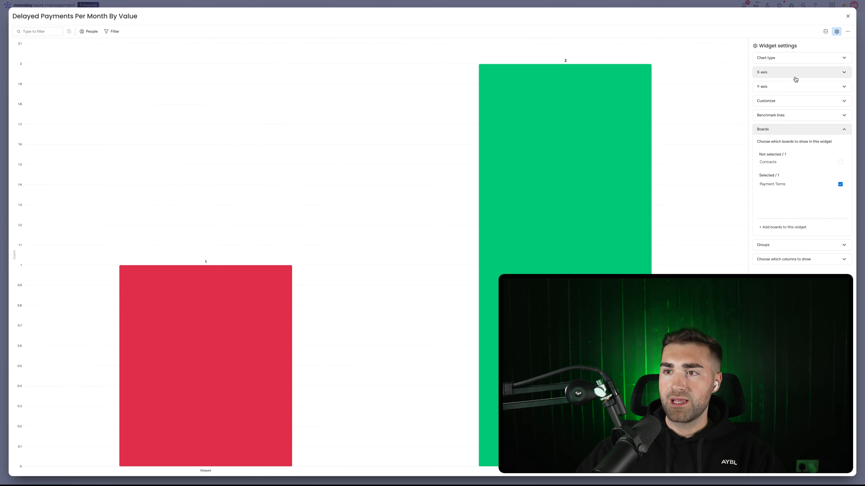
# Use Exp. Completion Date for the chart's X-axis and Term Value instead of the item count for its Y-axis
pyautogui.click(795, 77)
pyautogui.click(813, 108)
pyautogui.scroll(-2, 791, 154)
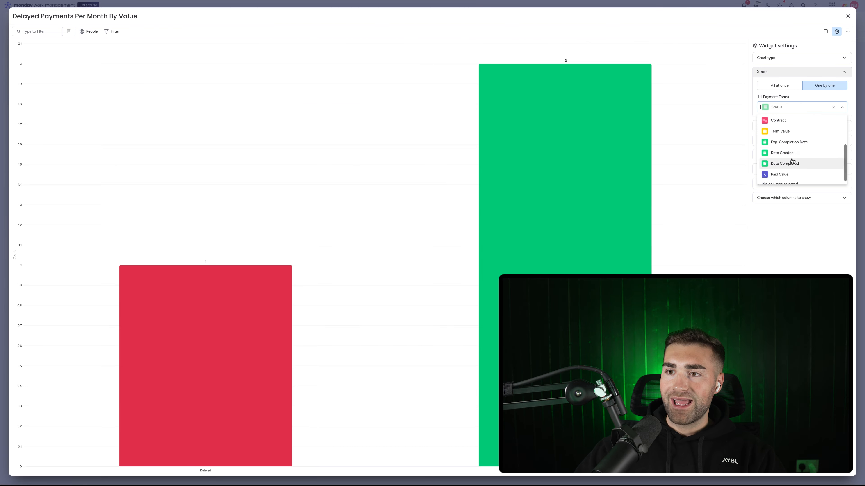
pyautogui.click(791, 142)
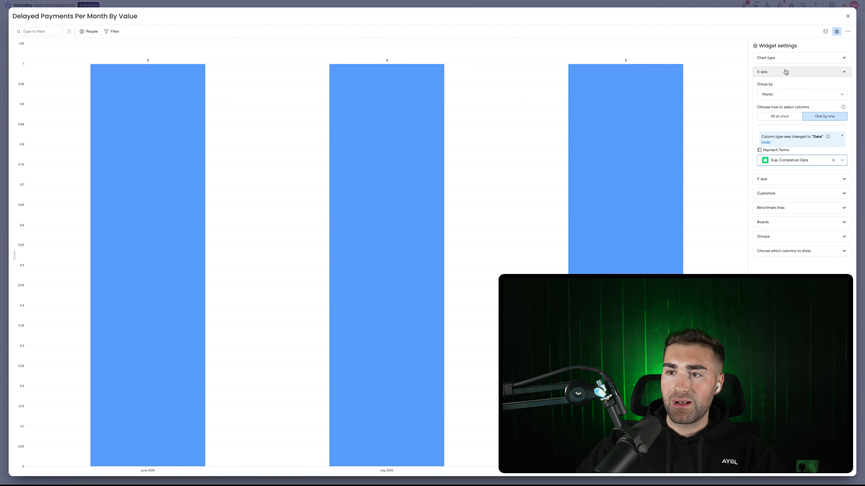
pyautogui.click(774, 178)
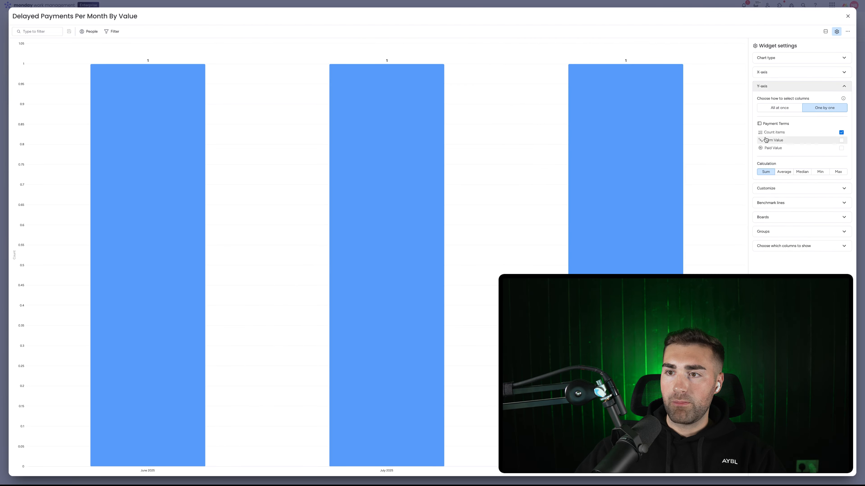
pyautogui.click(768, 140)
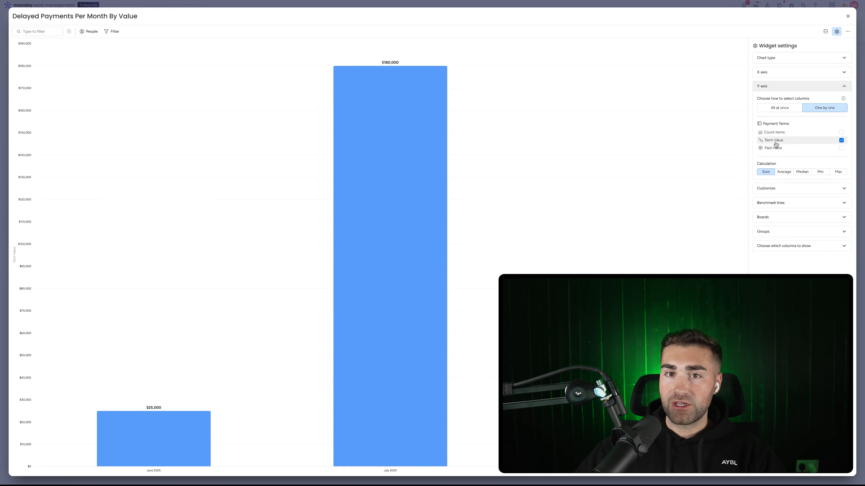
# Restrict the chart to the Delayed Payments group, leaving out Upcoming and Completed Payments, and return to the dashboard
pyautogui.click(768, 192)
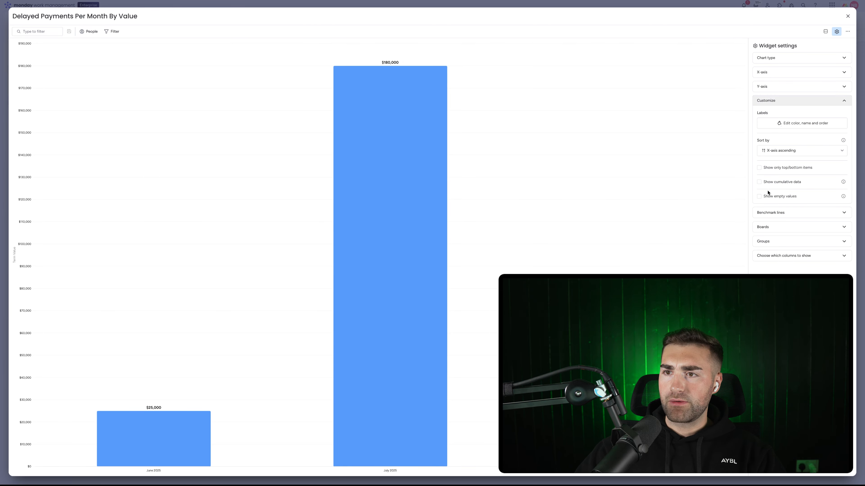
pyautogui.click(780, 213)
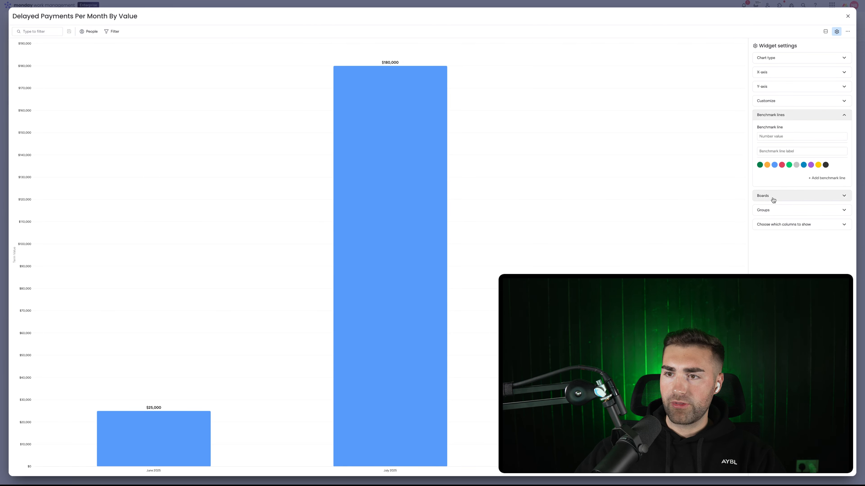
pyautogui.click(772, 197)
pyautogui.click(774, 245)
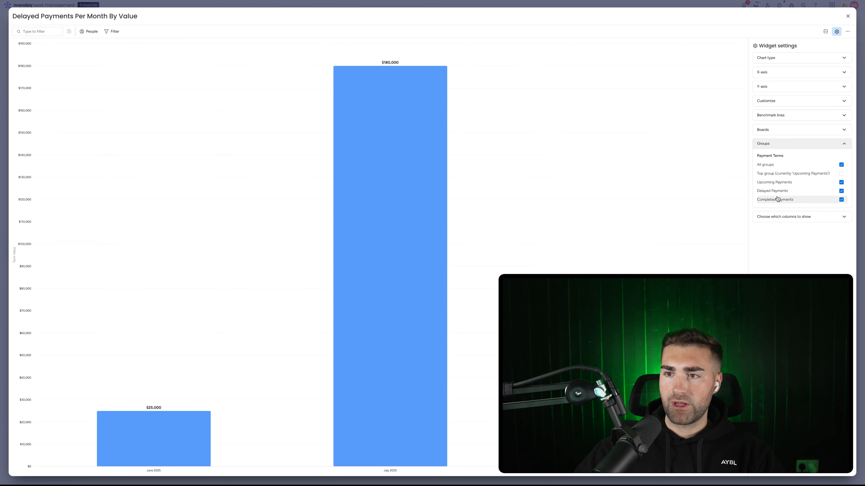
pyautogui.click(774, 182)
pyautogui.click(773, 201)
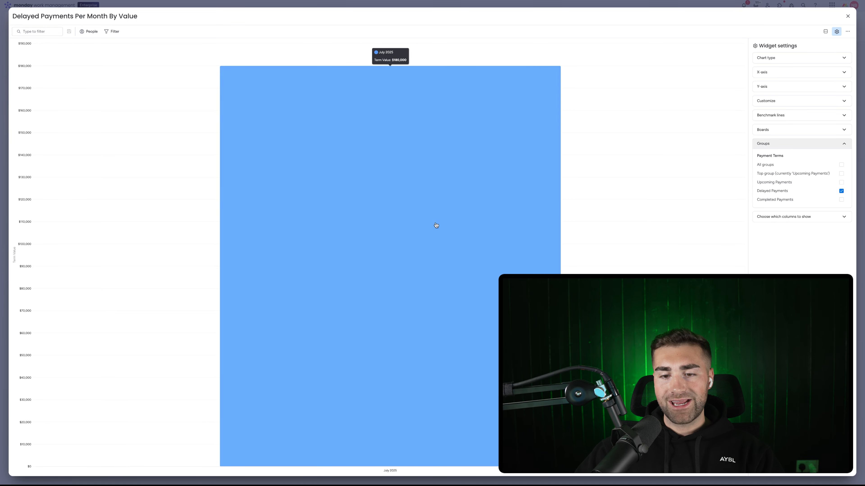
pyautogui.press('Escape')
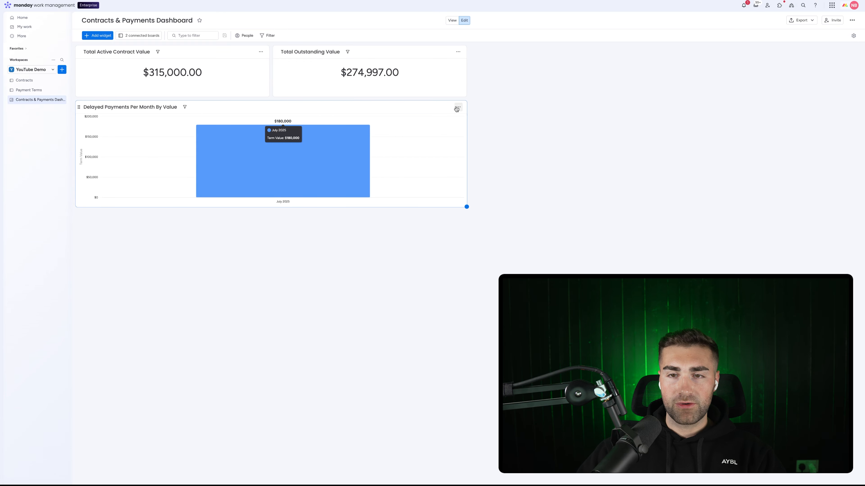
# Colour the chart's July 2025 bar red and return to the dashboard
pyautogui.click(458, 107)
pyautogui.click(469, 130)
pyautogui.click(781, 104)
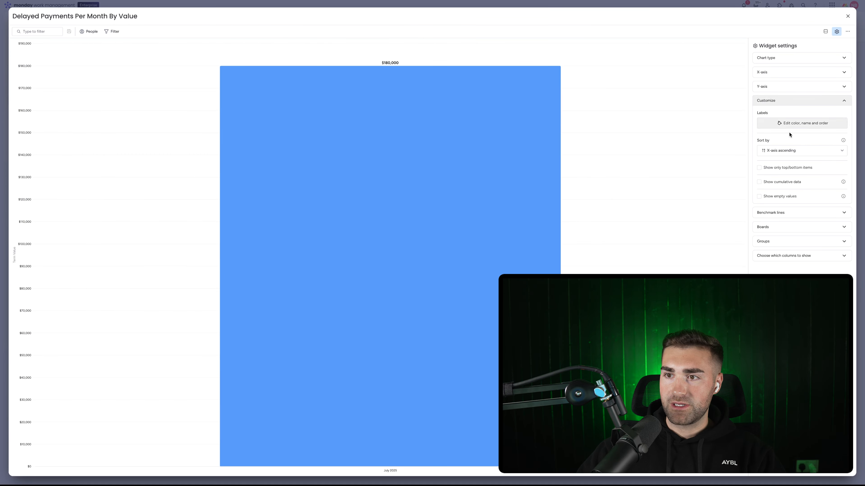
pyautogui.click(785, 125)
pyautogui.click(837, 170)
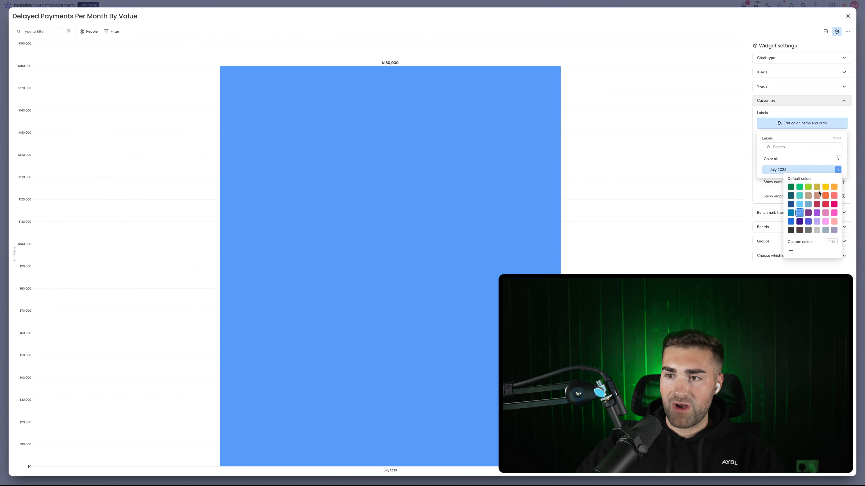
pyautogui.click(824, 205)
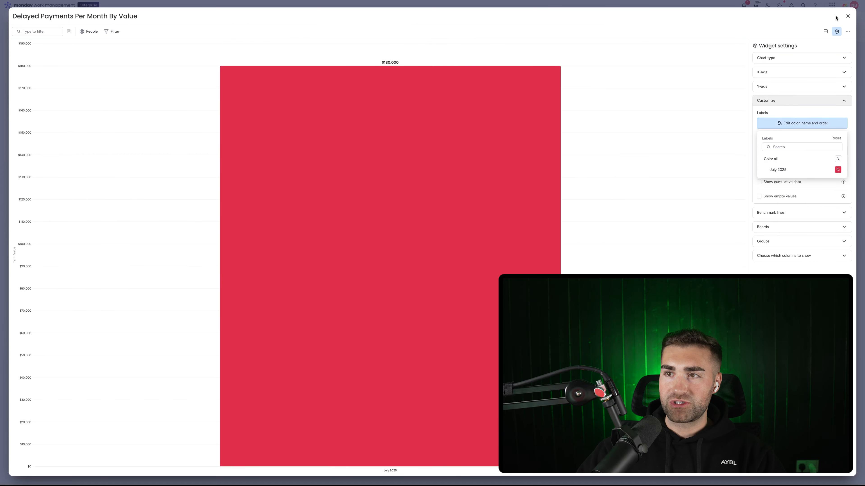
pyautogui.click(849, 17)
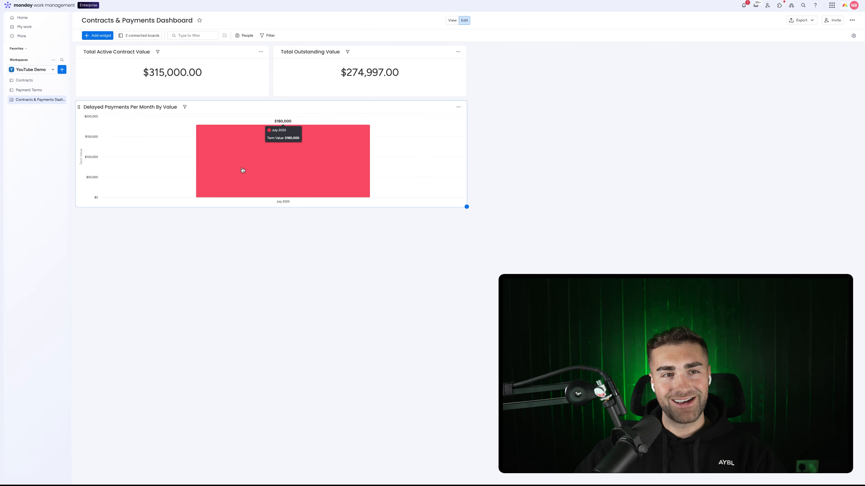
# Mark Item 4 in the Payment Terms board's Completed Payments group as Delayed, and return to the Contracts & Payments Dashboard
pyautogui.click(18, 89)
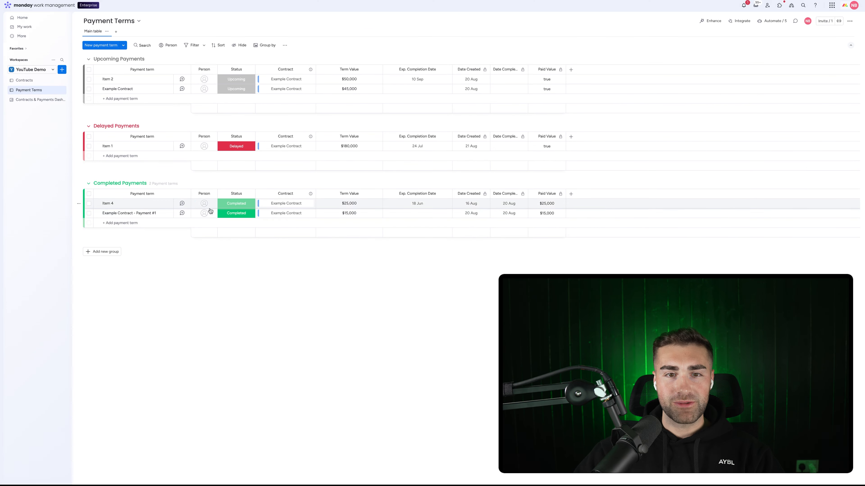
pyautogui.click(229, 204)
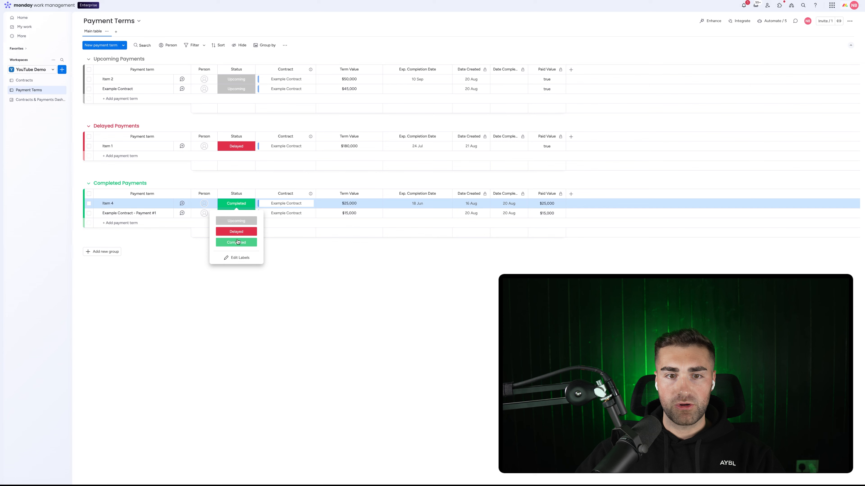
pyautogui.click(235, 232)
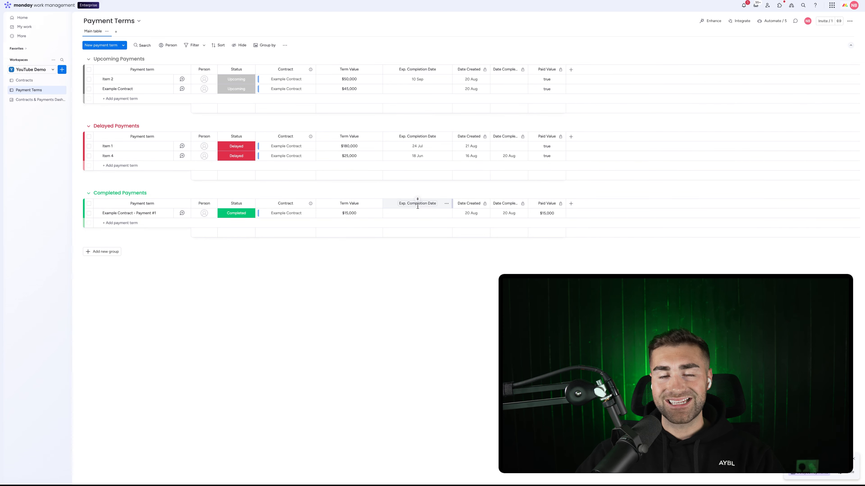
pyautogui.click(45, 100)
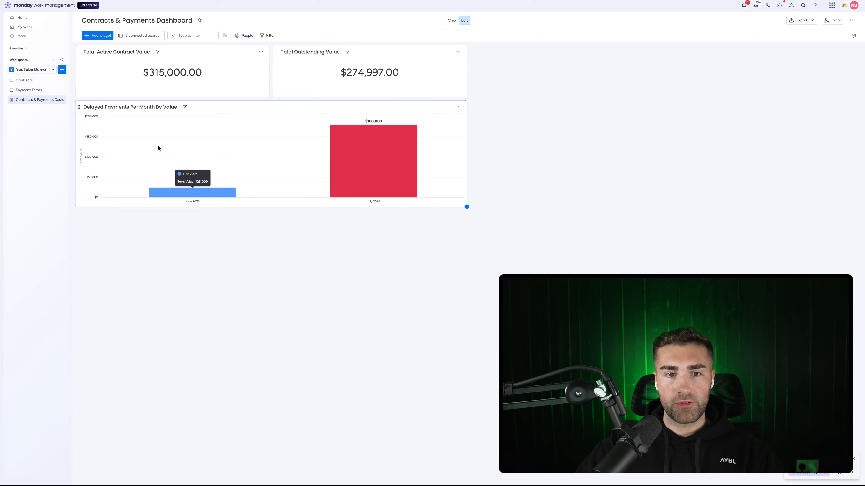
# Colour all labels of the Delayed Payments Per Month By Value chart red and return to the dashboard
pyautogui.click(457, 107)
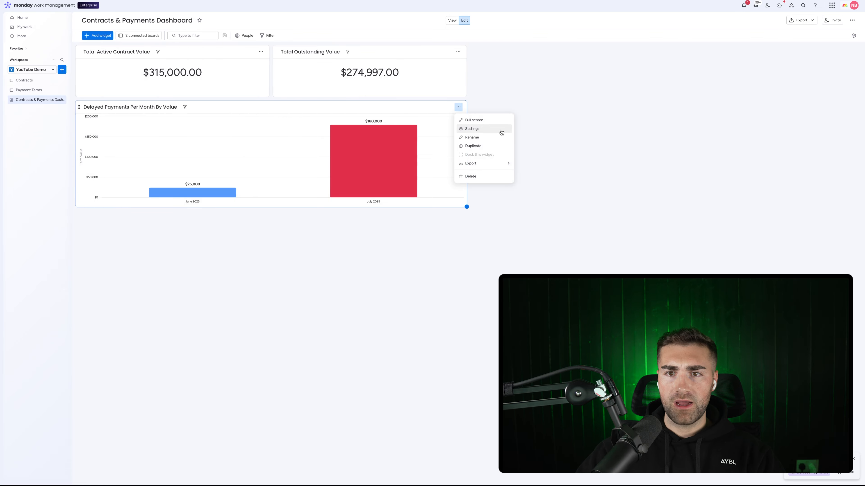
pyautogui.click(500, 132)
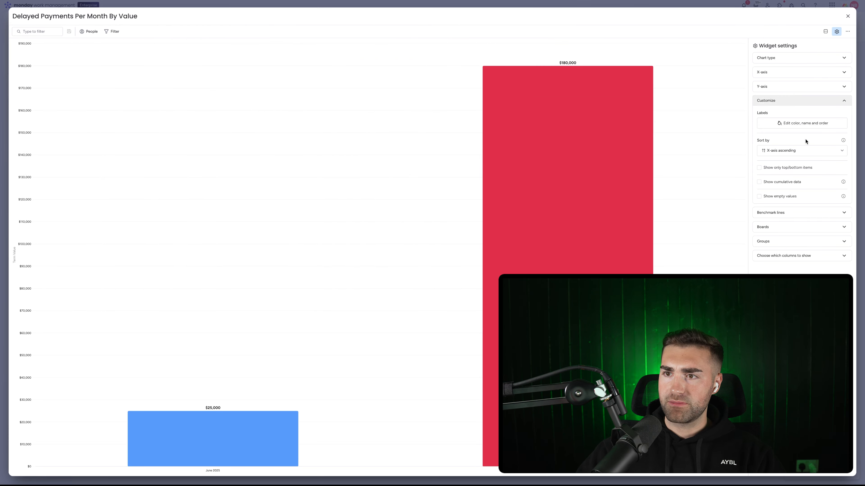
pyautogui.click(804, 124)
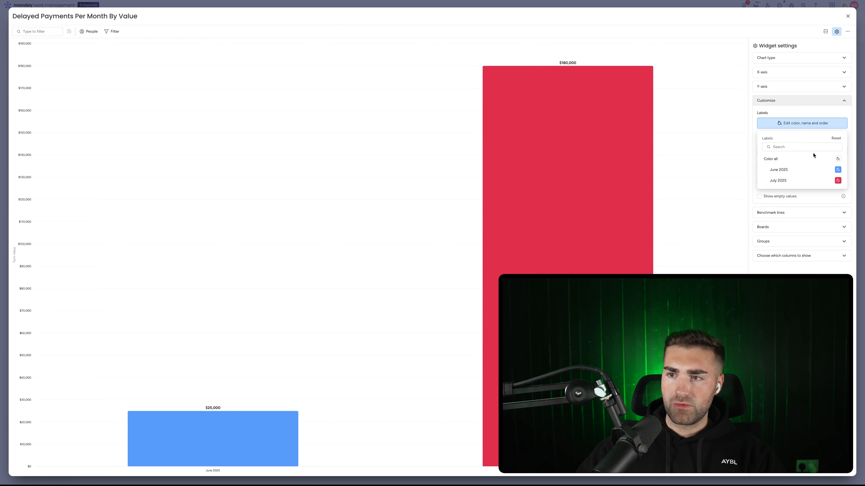
pyautogui.click(836, 159)
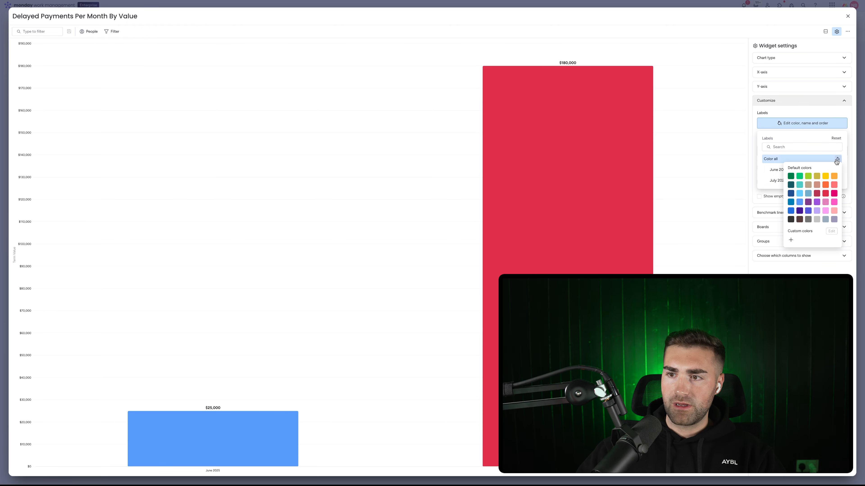
pyautogui.click(823, 195)
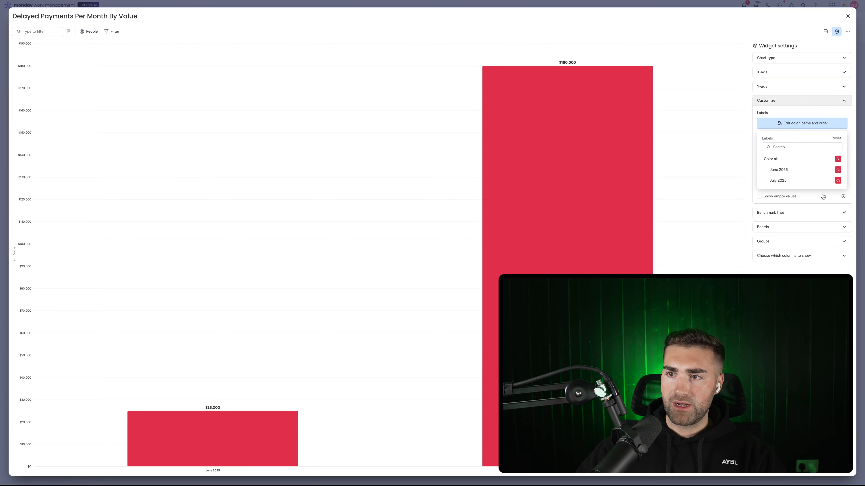
pyautogui.click(847, 17)
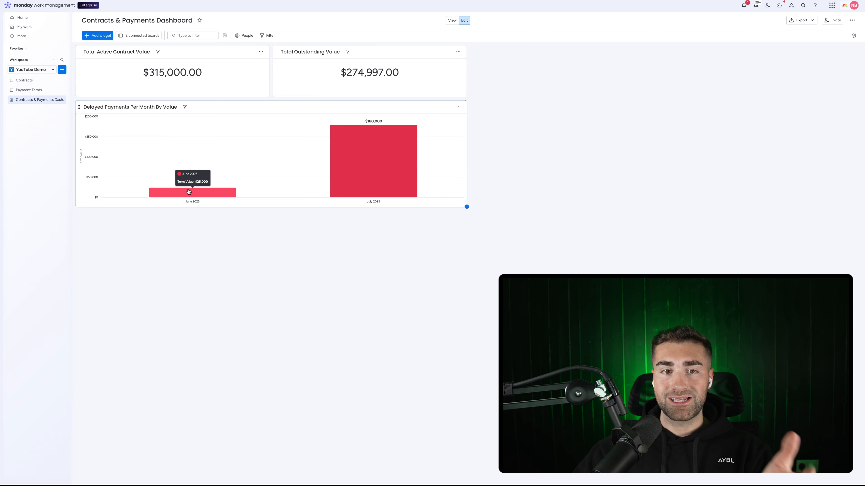
# Examine the payment terms behind the chart's July 2025 bar, and close the detail view
pyautogui.moveTo(377, 172)
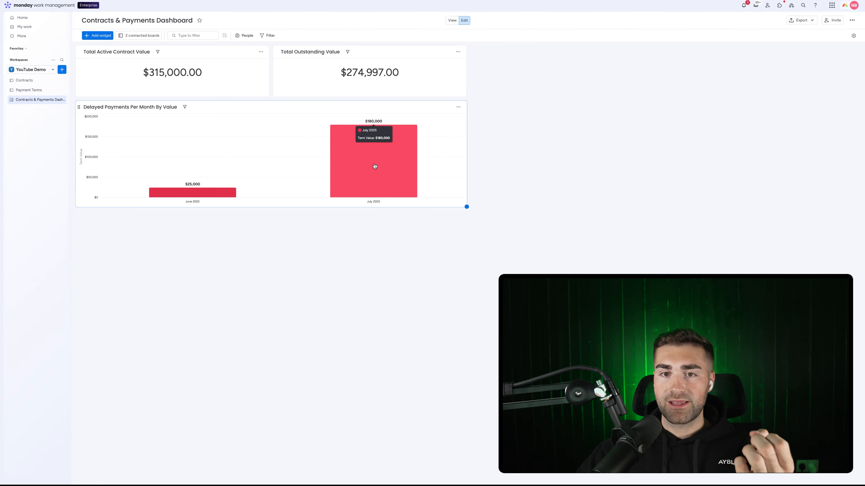
pyautogui.click(376, 167)
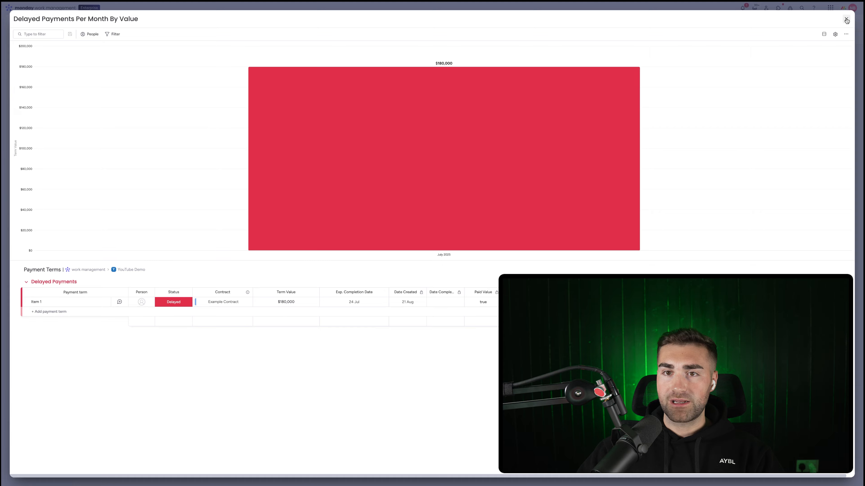
pyautogui.click(846, 19)
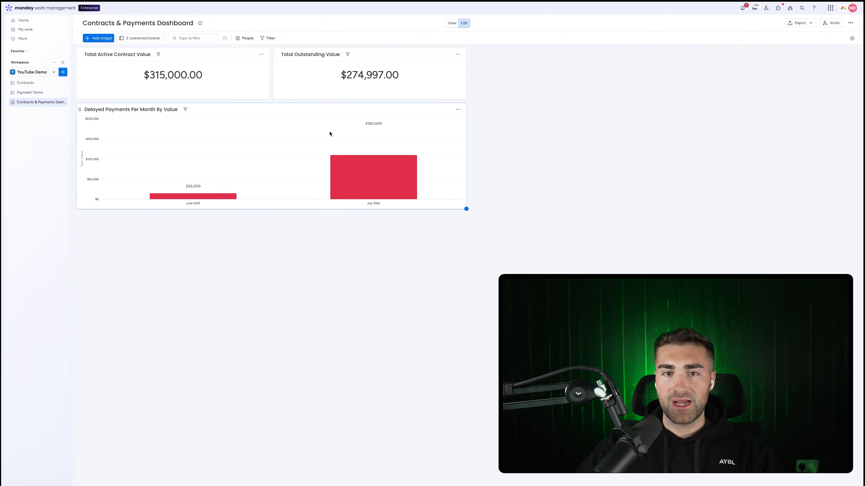
pyautogui.moveTo(361, 170)
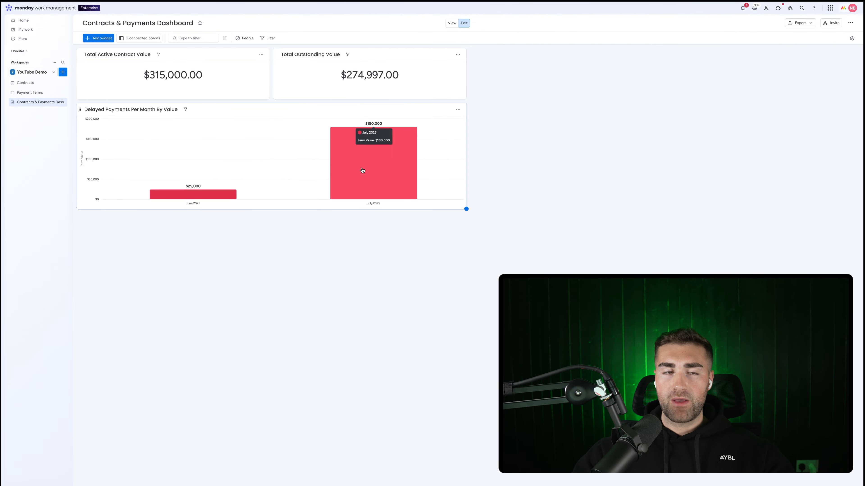
pyautogui.click(99, 40)
pyautogui.click(98, 39)
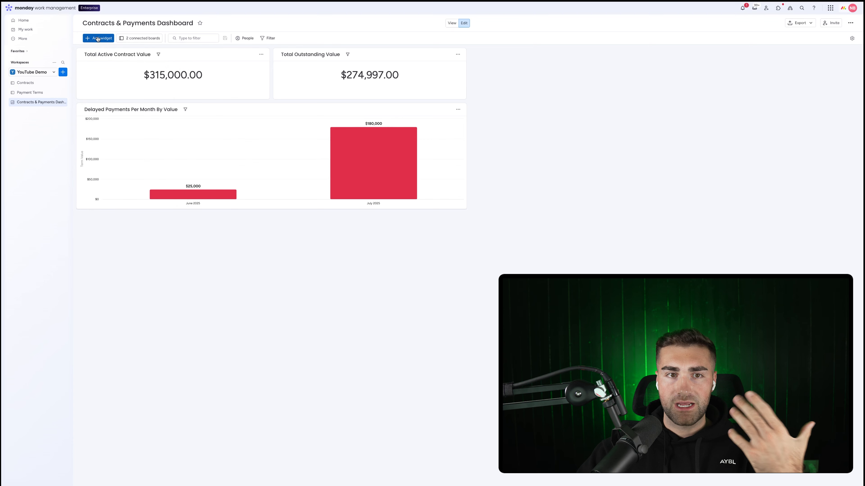
pyautogui.click(97, 39)
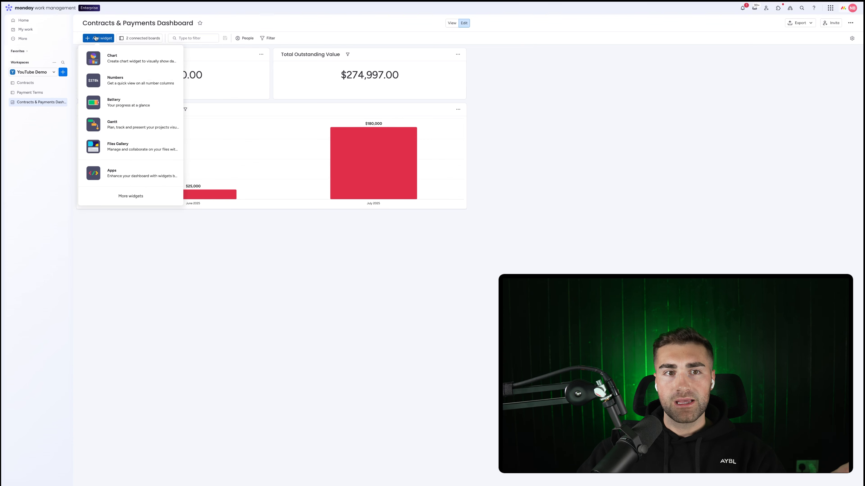
pyautogui.click(307, 264)
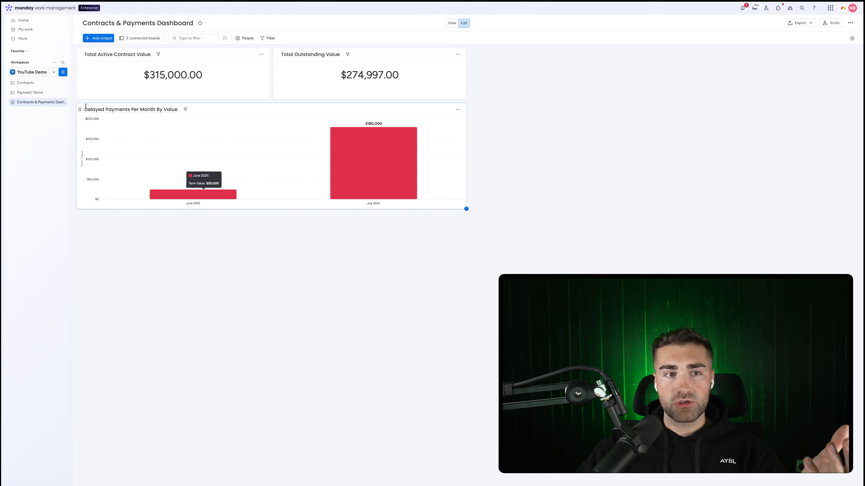
# Set Item 1's status to Completed on the Payment Terms board and return to the Contracts & Payments Dashboard
pyautogui.click(36, 93)
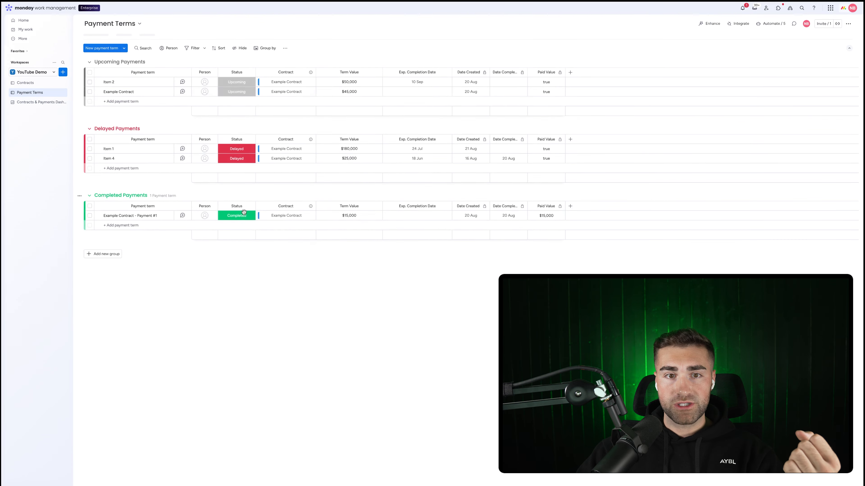
pyautogui.click(229, 150)
pyautogui.click(238, 183)
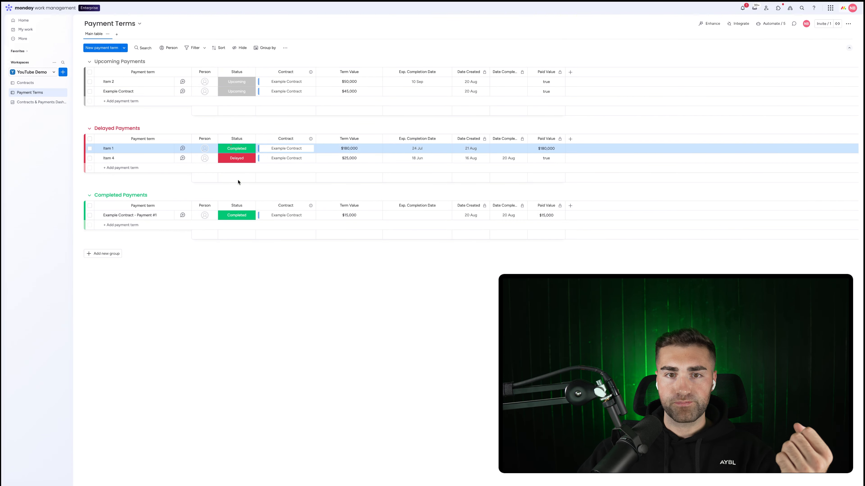
pyautogui.click(14, 103)
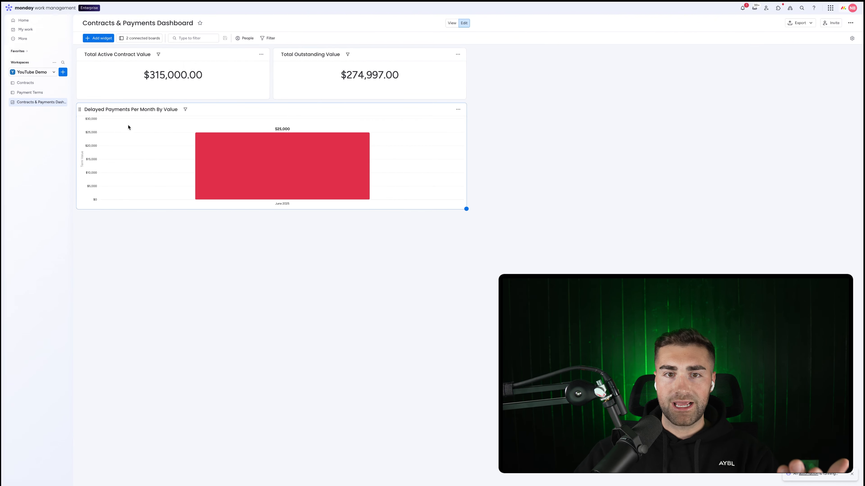
# Examine the payment terms behind the chart's June 2025 bar, and close the detail view
pyautogui.moveTo(312, 161)
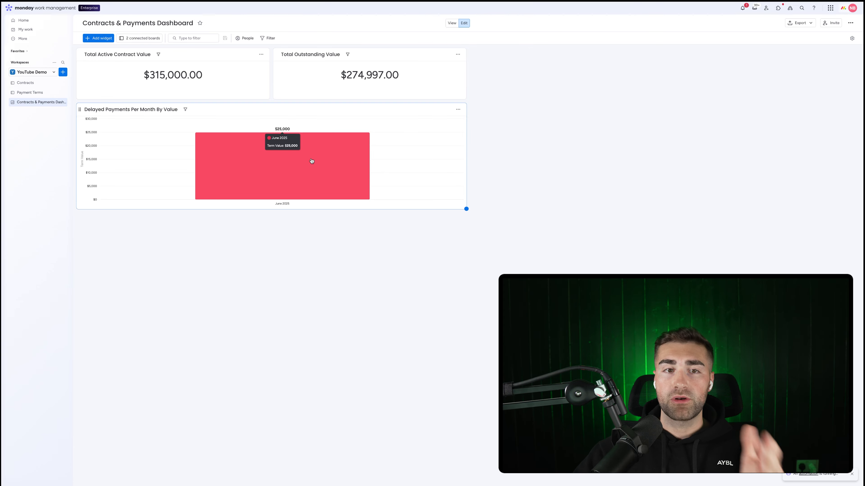
pyautogui.click(312, 161)
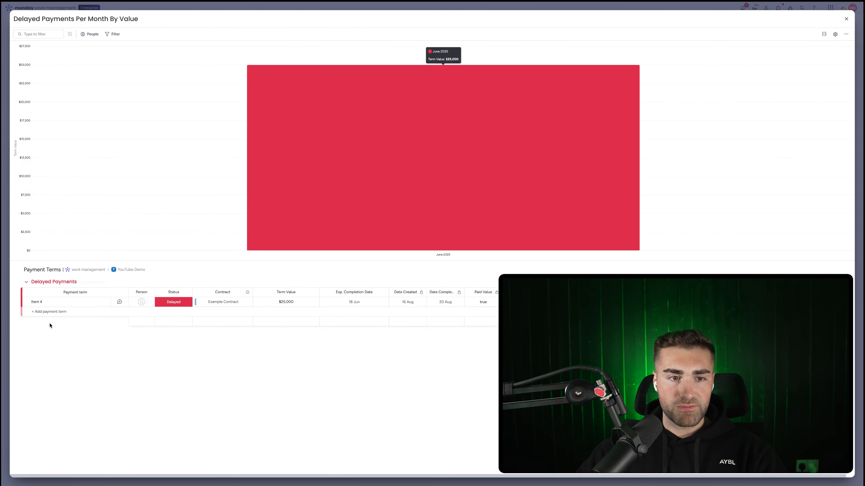
pyautogui.press('Escape')
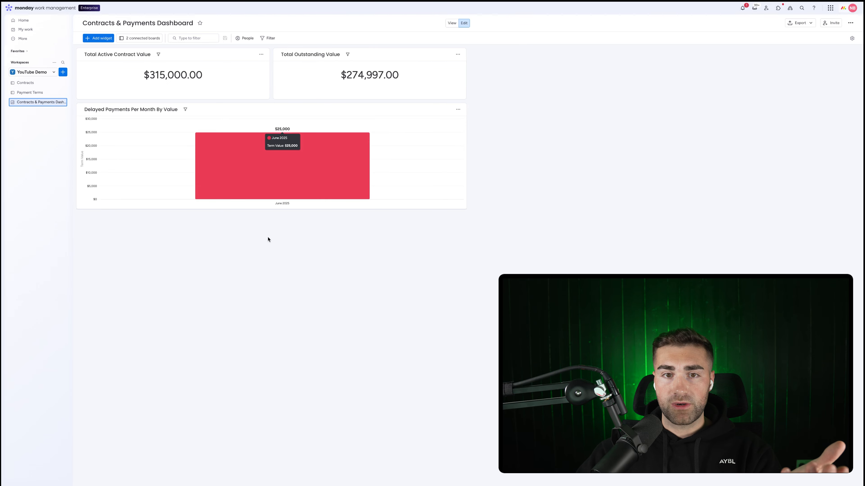
# On the Payment Terms board, set both completed terms, Example Contract - Payment #1 and Item 1, to Upcoming
pyautogui.click(97, 38)
pyautogui.click(31, 93)
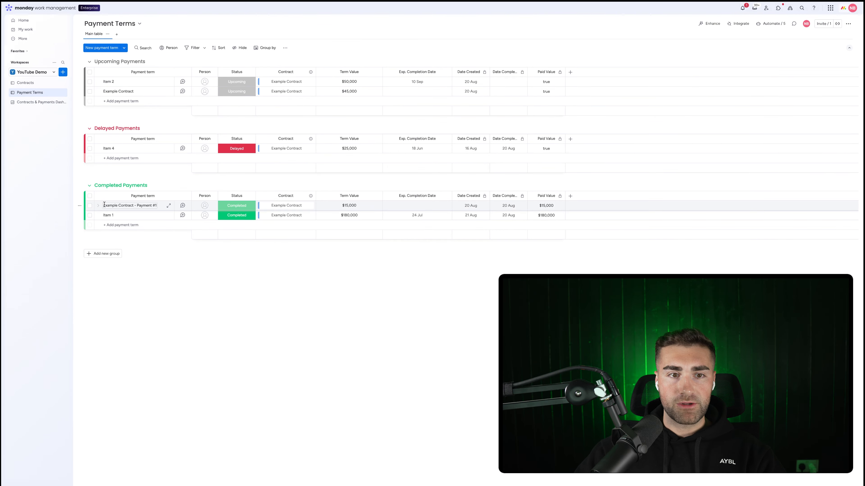
pyautogui.click(242, 207)
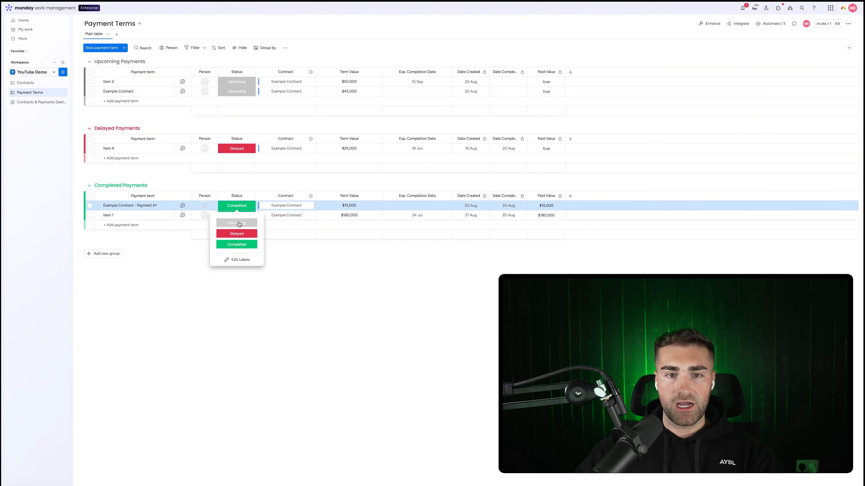
pyautogui.click(240, 224)
pyautogui.click(236, 216)
pyautogui.click(237, 233)
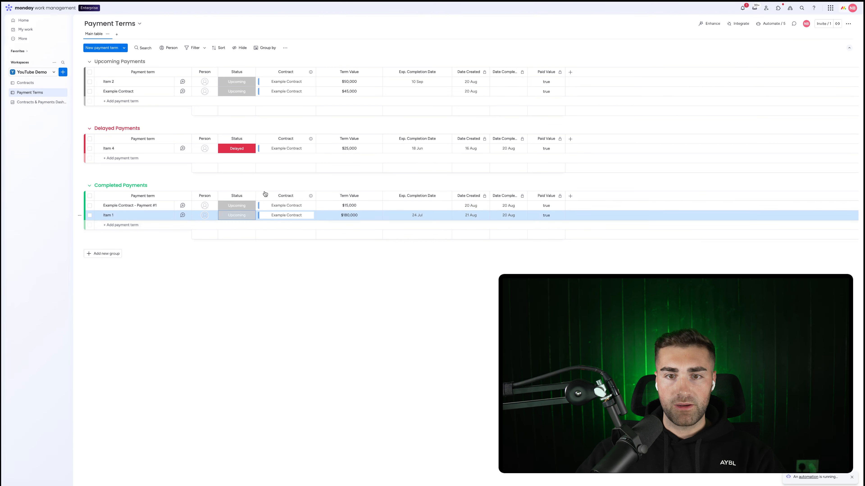
# Set the Exp. Completion Date to 16 Oct for Example Contract and 17 Dec for Example Contract - Payment #1
pyautogui.click(401, 91)
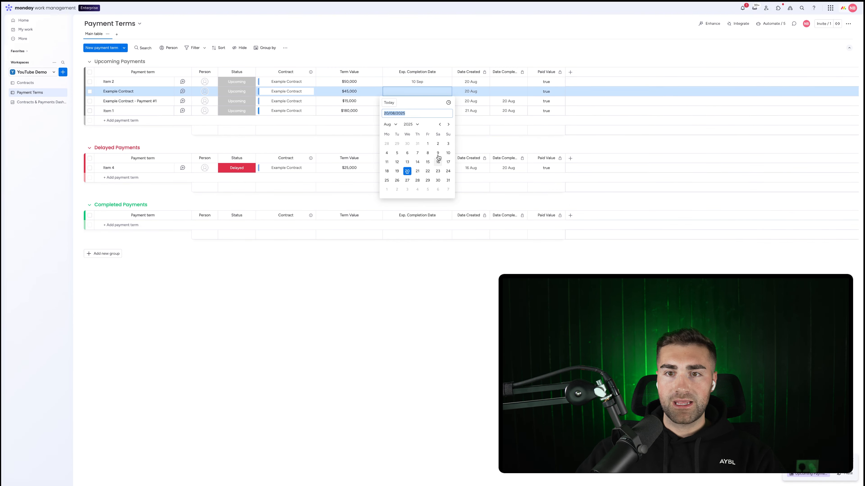
pyautogui.click(418, 163)
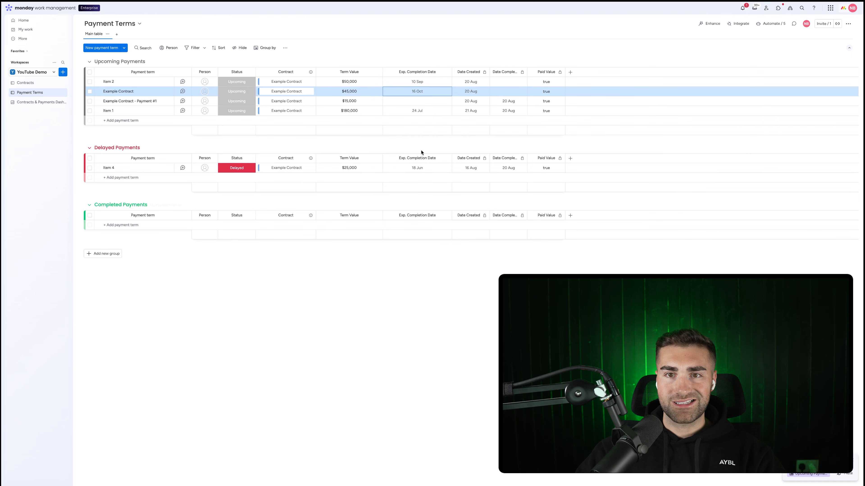
pyautogui.click(417, 101)
pyautogui.click(449, 134)
pyautogui.click(448, 134)
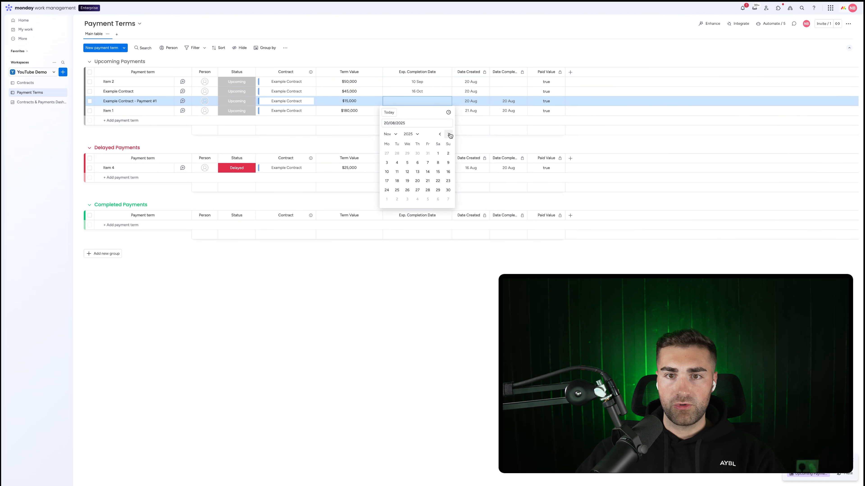
pyautogui.click(449, 134)
pyautogui.click(449, 134)
pyautogui.rightClick(419, 174)
pyautogui.press('Escape')
pyautogui.click(407, 172)
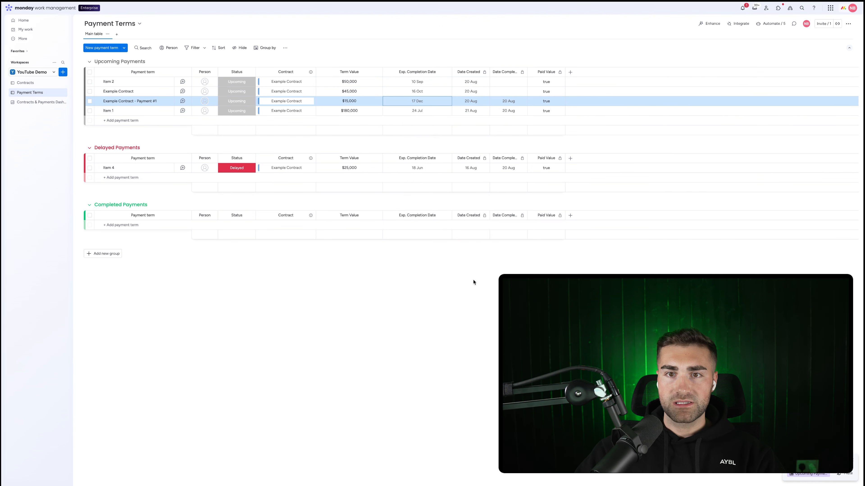
# Set Item 1's Exp. Completion Date to 12 Nov 2025
pyautogui.click(426, 111)
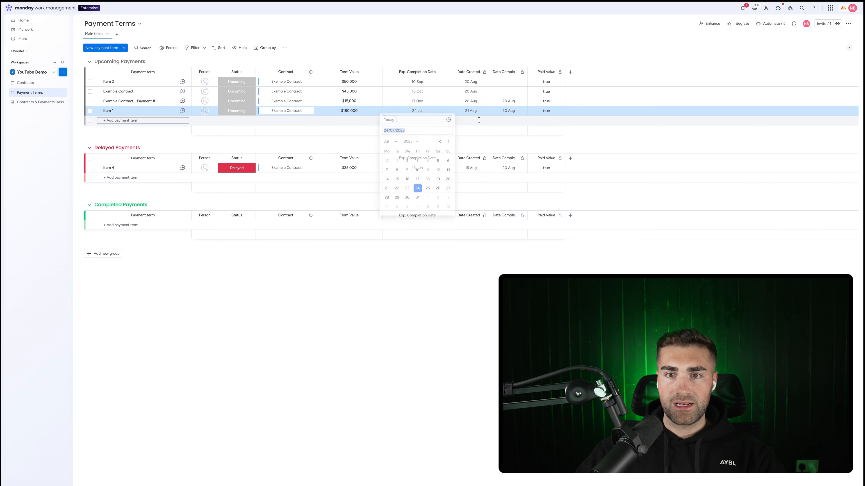
pyautogui.click(448, 144)
pyautogui.click(449, 144)
pyautogui.click(449, 143)
pyautogui.click(448, 144)
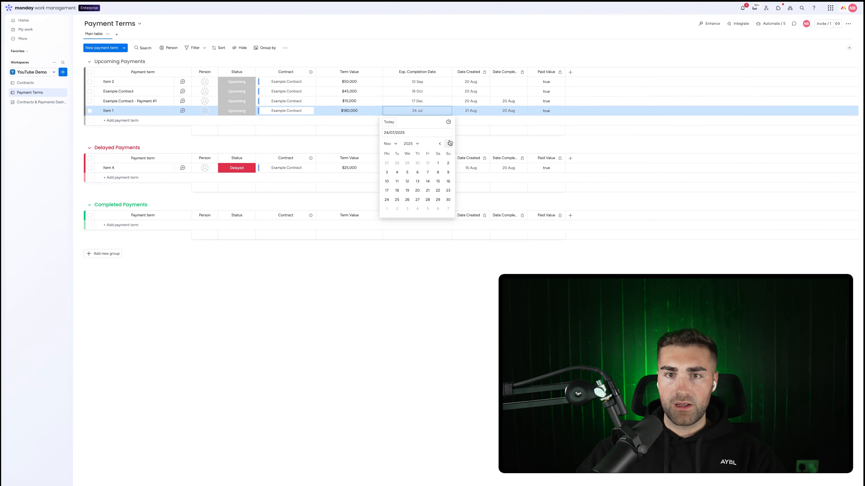
pyautogui.click(407, 181)
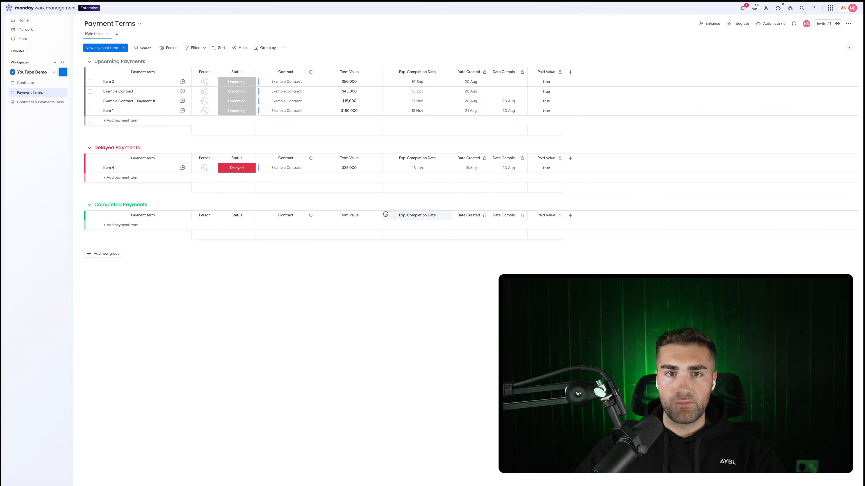
# Add a chart widget to the Contracts & Payments Dashboard and place it directly above the Delayed Payments Per Month By Value chart
pyautogui.click(26, 103)
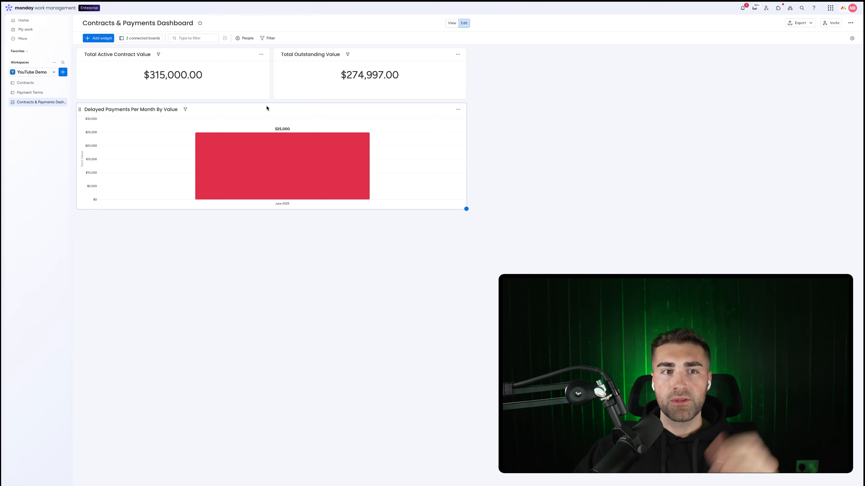
pyautogui.click(94, 40)
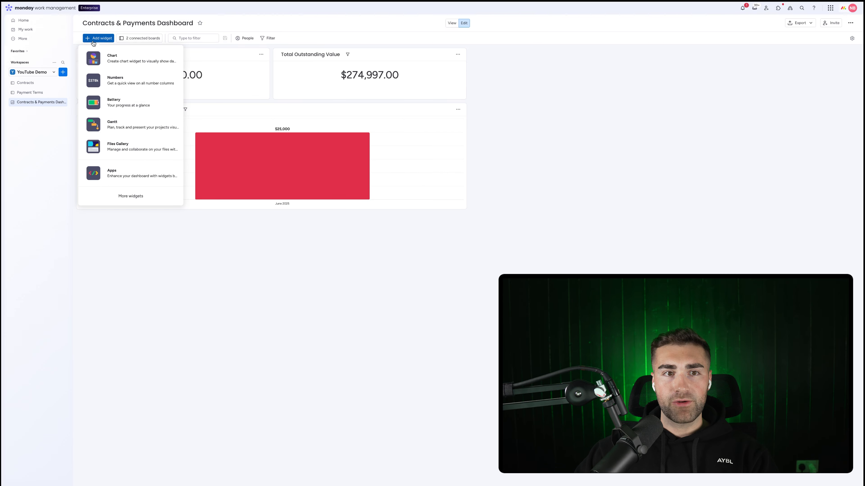
pyautogui.click(109, 59)
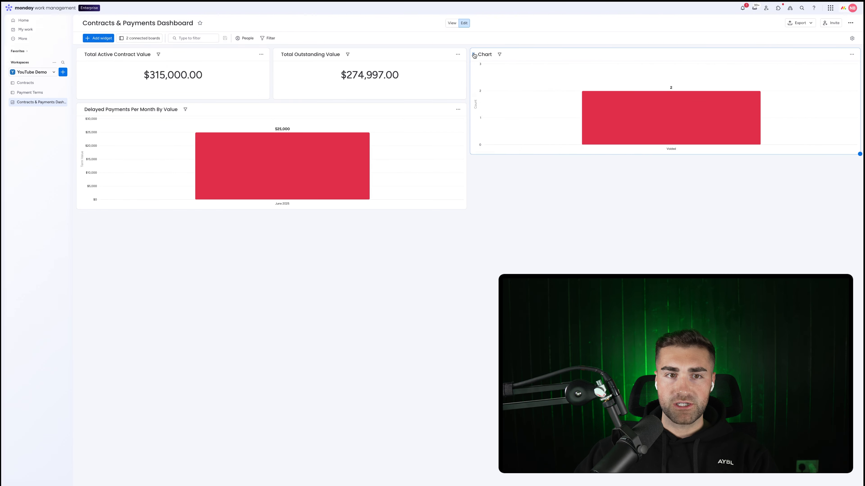
pyautogui.moveTo(474, 56); pyautogui.dragTo(80, 111)
# In the new chart widget's settings, set the chart type to stacked bar
pyautogui.click(457, 110)
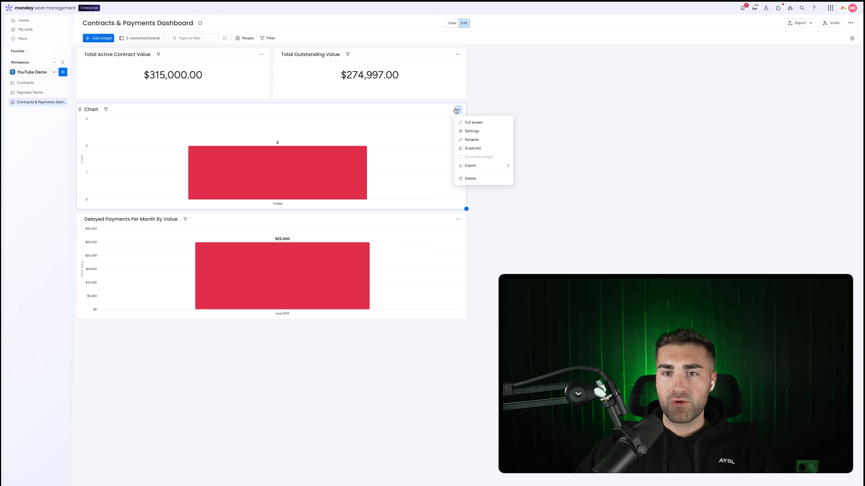
pyautogui.click(471, 132)
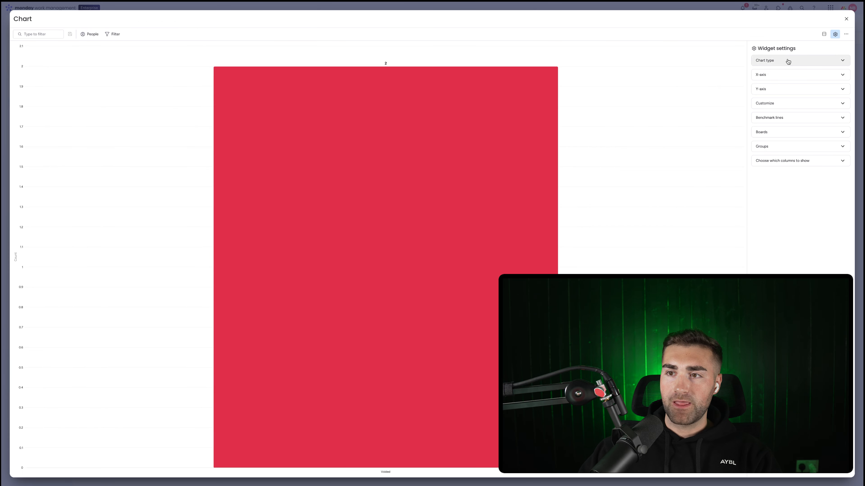
pyautogui.click(787, 61)
pyautogui.click(812, 85)
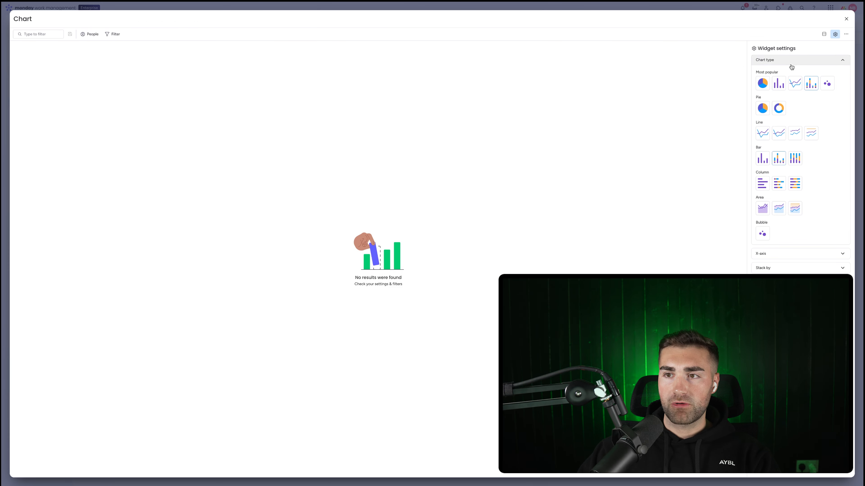
pyautogui.click(789, 61)
# Exclude the Contracts board from the chart so that it uses only the Payment Terms board
pyautogui.click(783, 74)
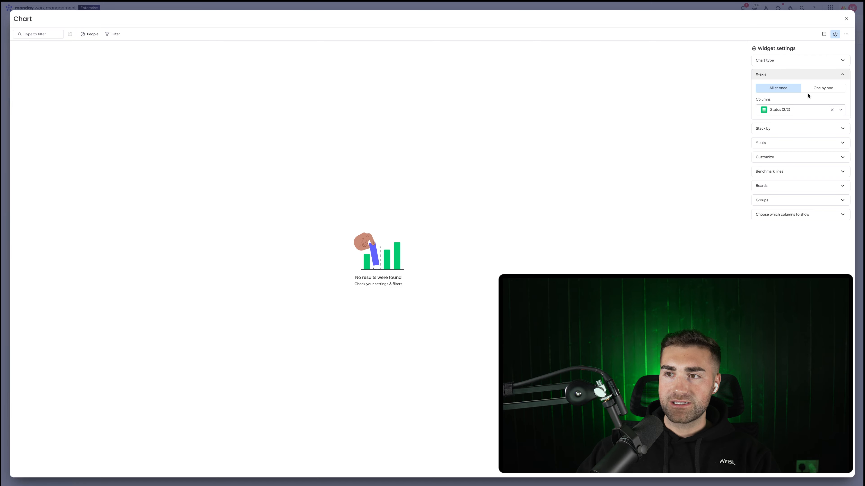
pyautogui.click(764, 185)
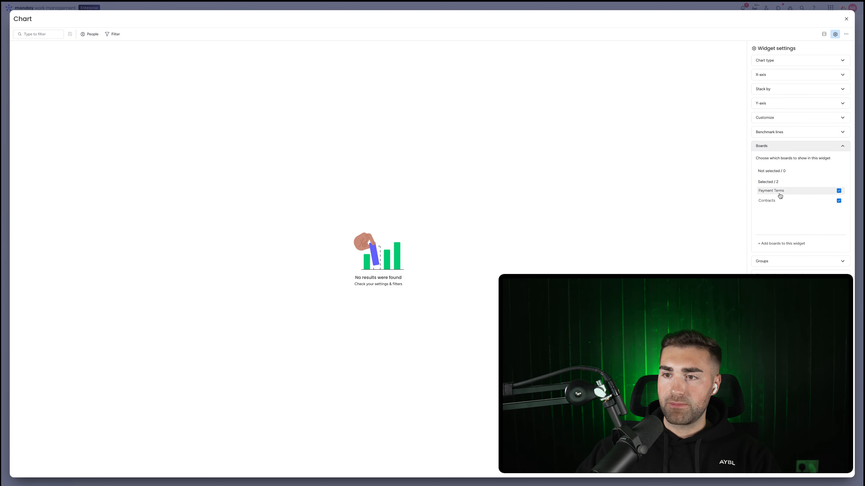
pyautogui.click(778, 201)
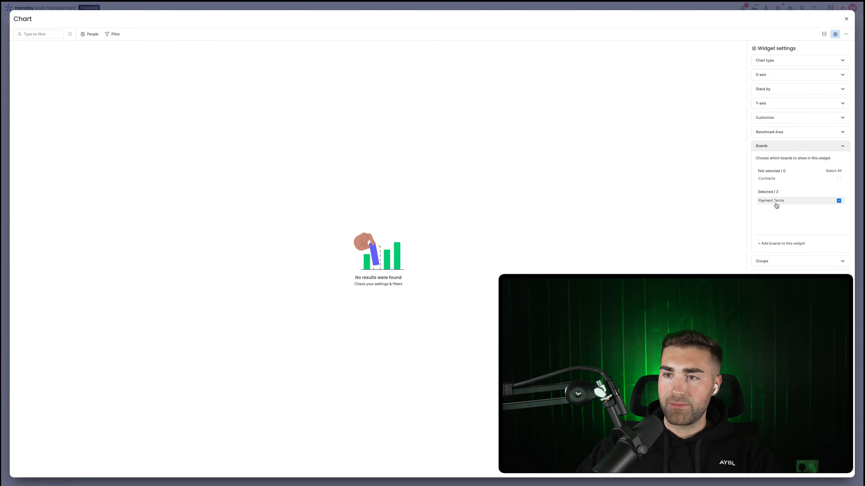
# Open the chart's X-axis settings
pyautogui.click(781, 76)
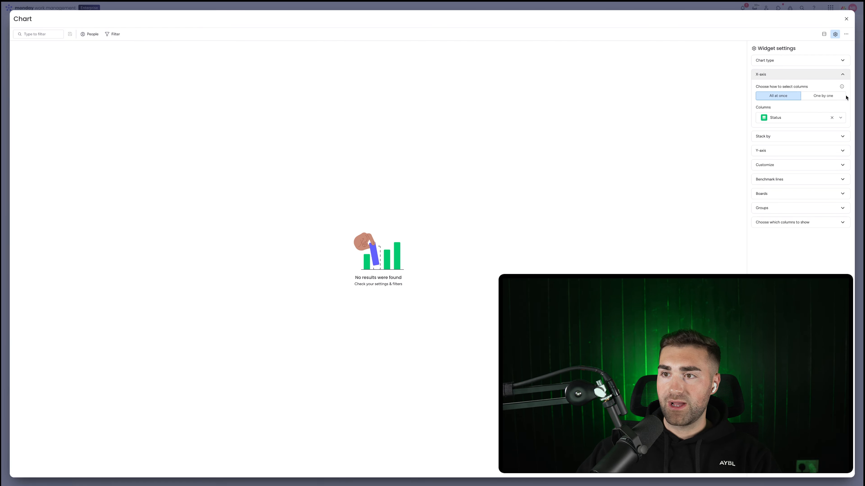